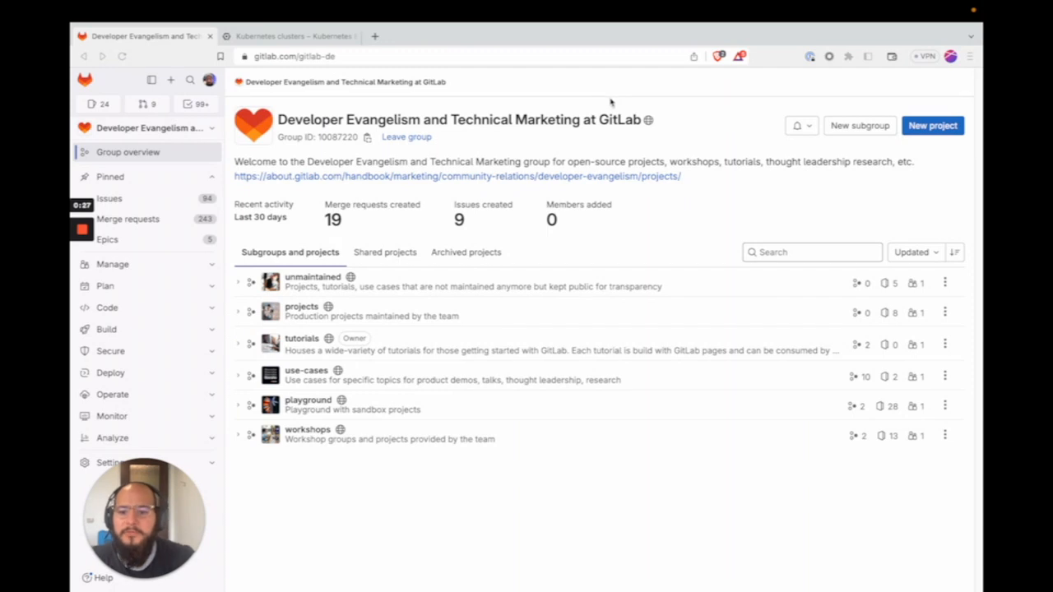
pyautogui.click(335, 59)
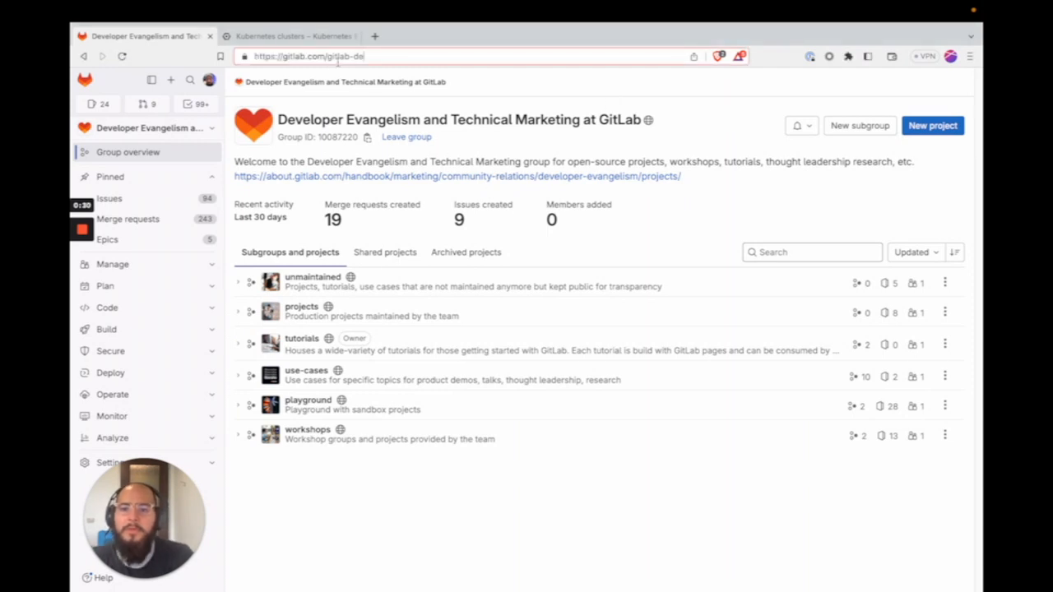
pyautogui.moveTo(403, 57); pyautogui.dragTo(287, 56)
pyautogui.click(378, 56)
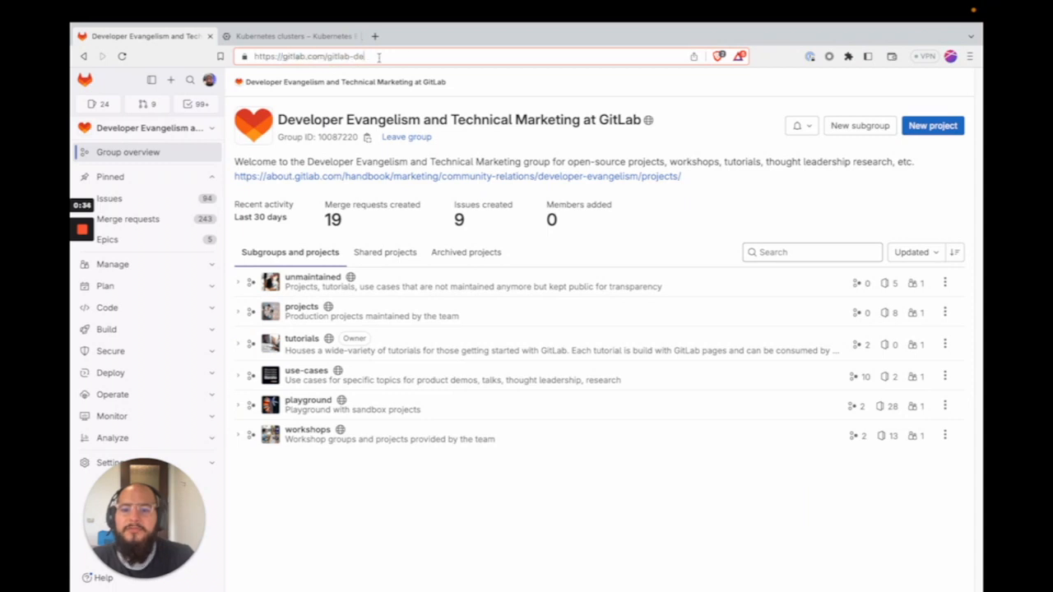
pyautogui.moveTo(351, 56); pyautogui.dragTo(371, 59)
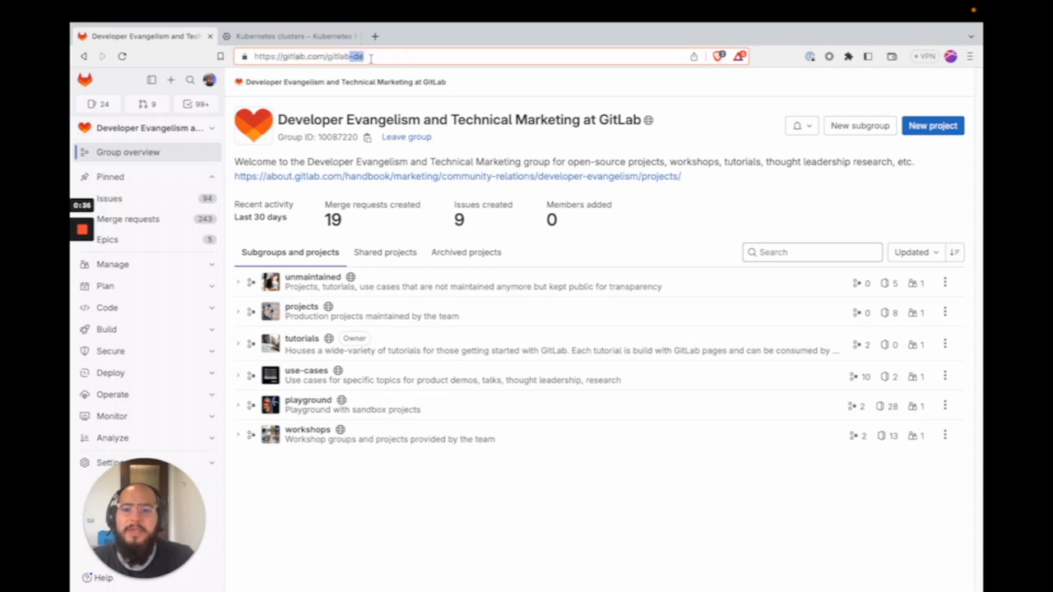
pyautogui.moveTo(312, 119); pyautogui.dragTo(407, 121)
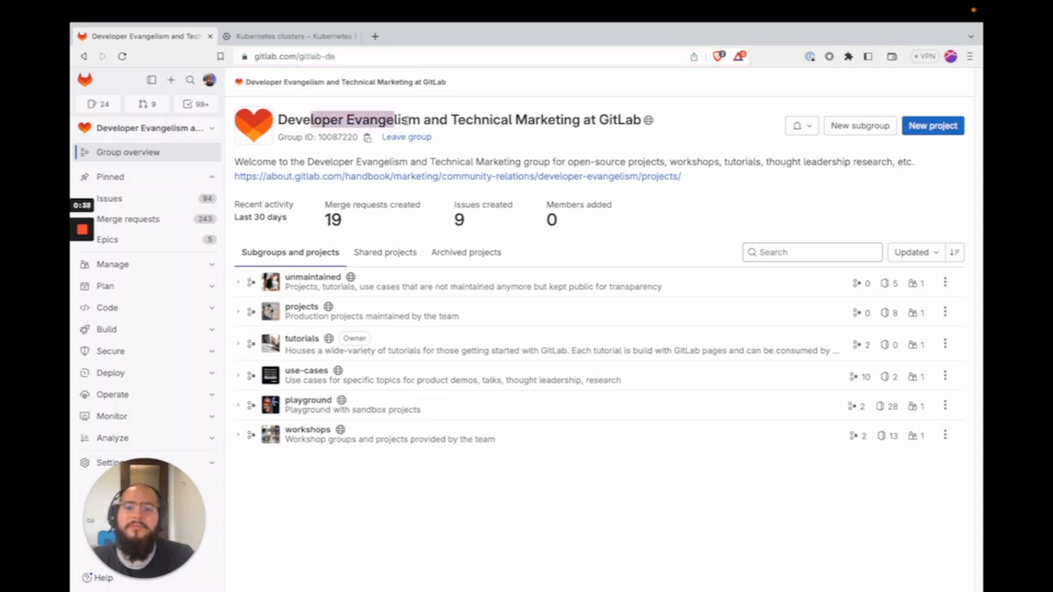
pyautogui.click(434, 57)
pyautogui.click(436, 57)
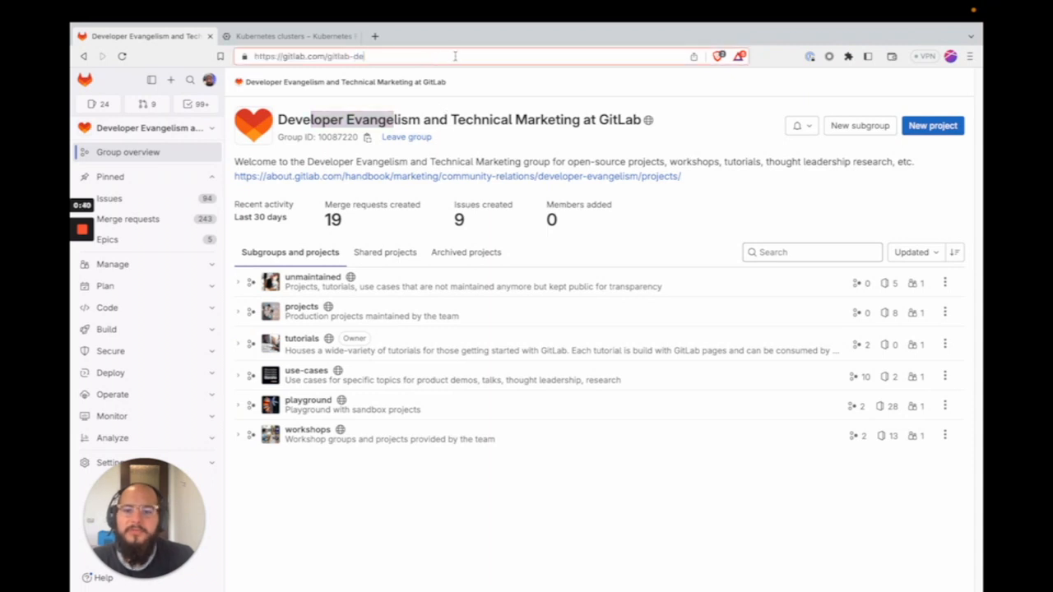
pyautogui.click(480, 117)
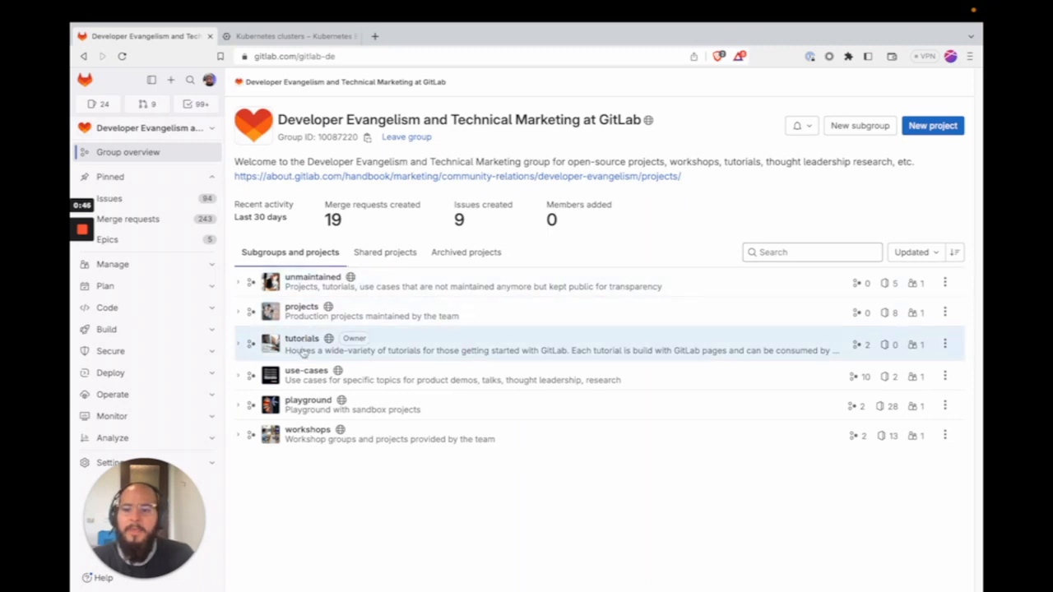
# Open the Security and Governance subgroup under tutorials and expand its DevSecOps and Compliance Frameworks groups.
pyautogui.click(304, 347)
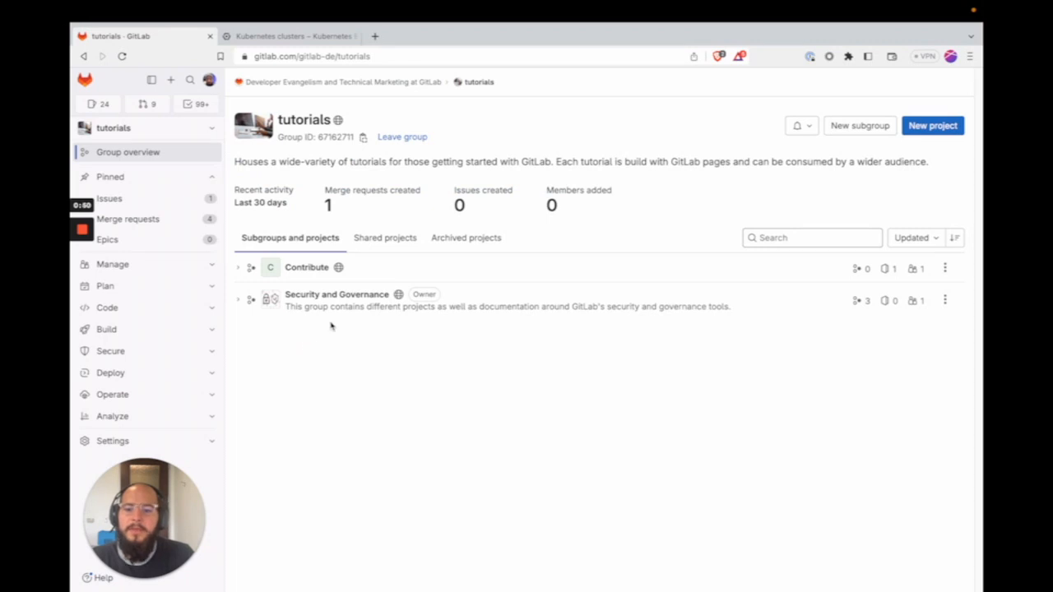
pyautogui.click(359, 302)
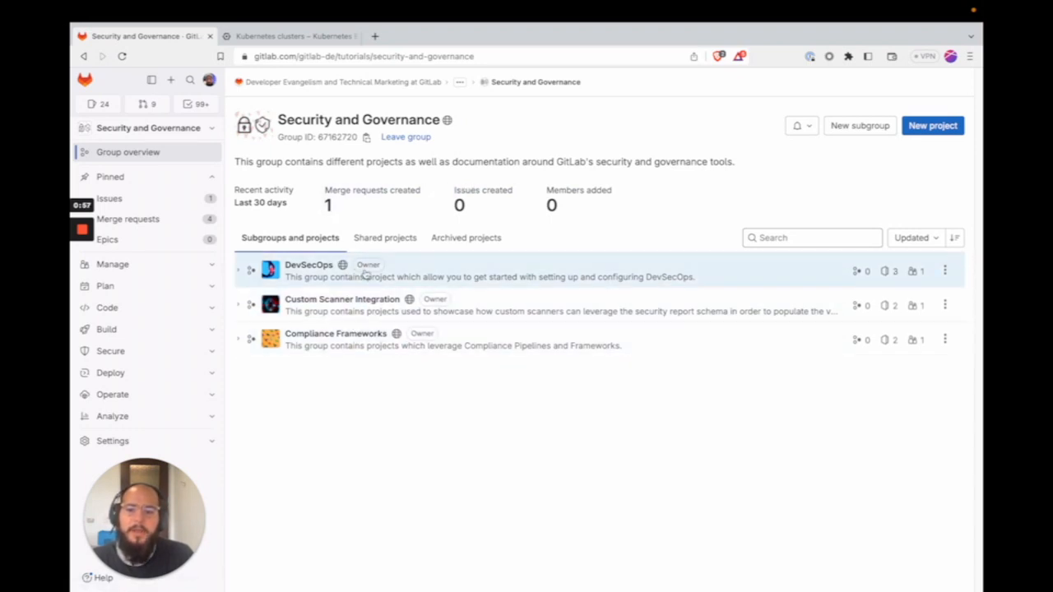
pyautogui.click(238, 272)
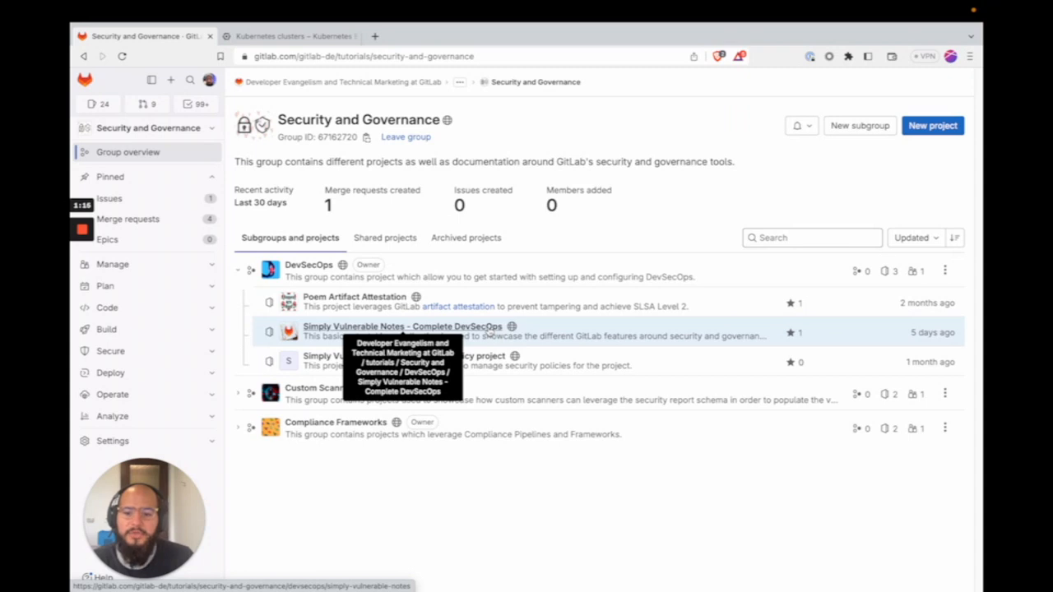
pyautogui.click(236, 428)
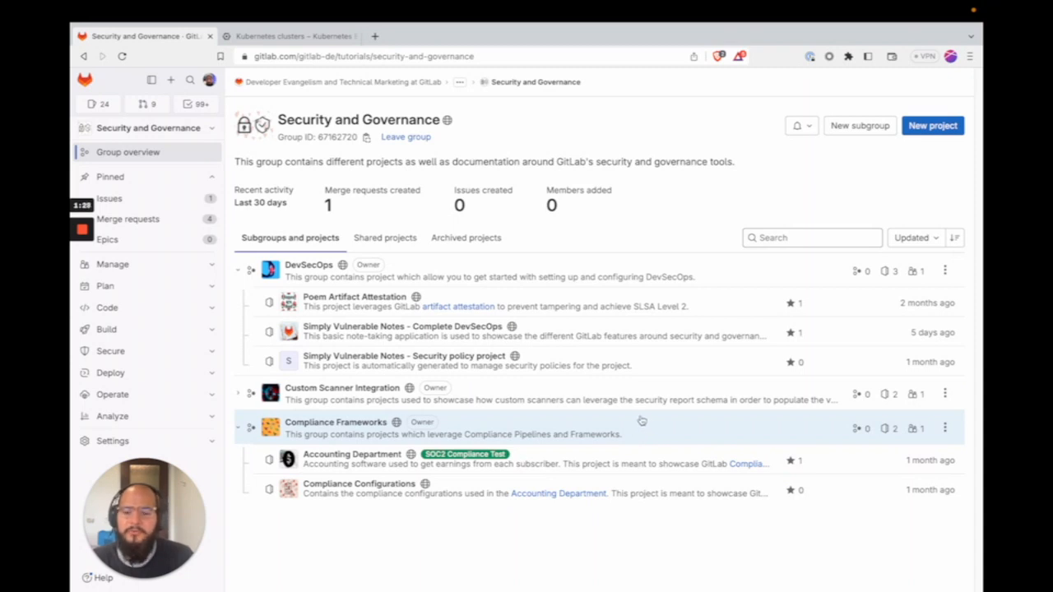
# Open the Simply Vulnerable Notes - Complete DevSecOps project in a new tab and view its project overview.
pyautogui.middleClick(441, 328)
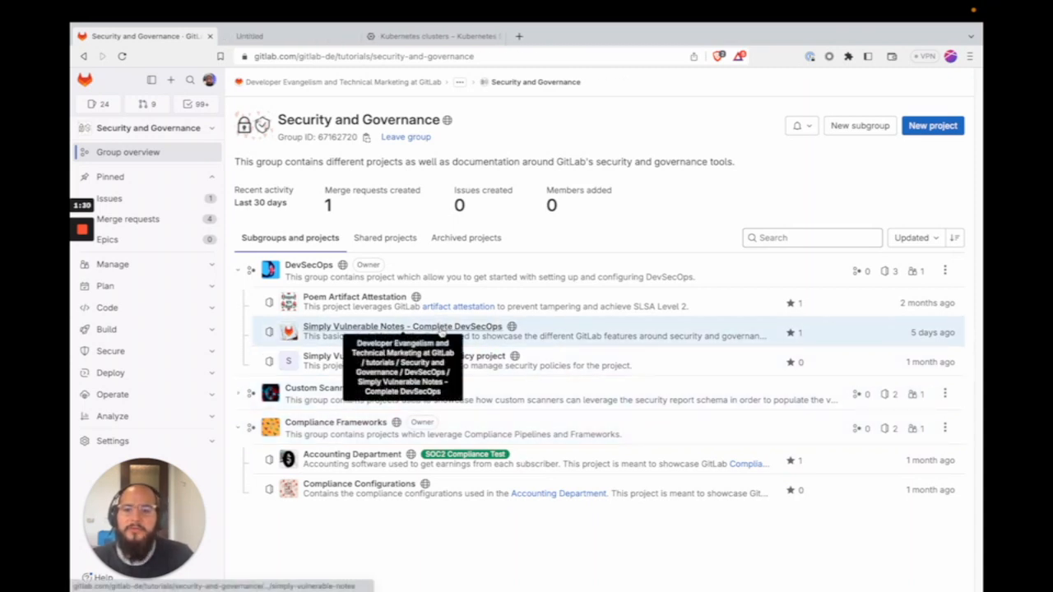
pyautogui.click(282, 37)
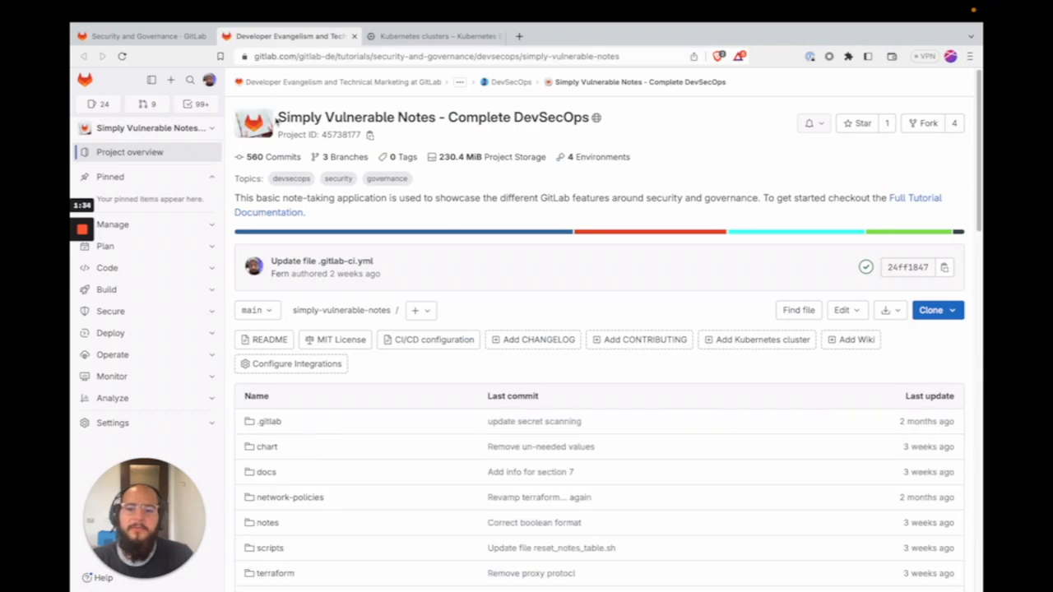
pyautogui.moveTo(276, 120); pyautogui.dragTo(597, 118)
pyautogui.click(527, 194)
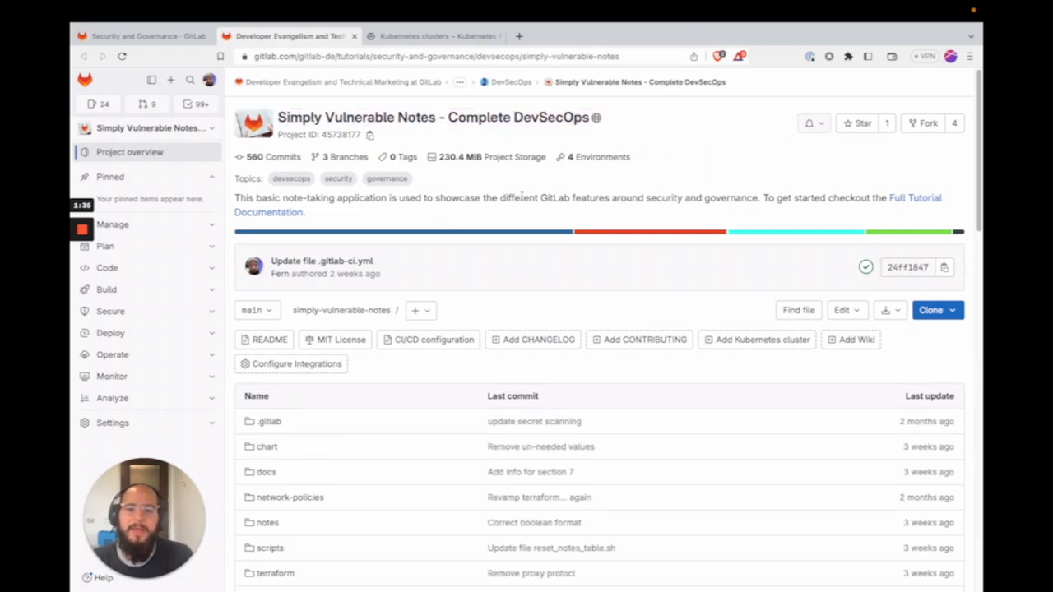
pyautogui.scroll(-5, 529, 230)
pyautogui.scroll(5, 461, 264)
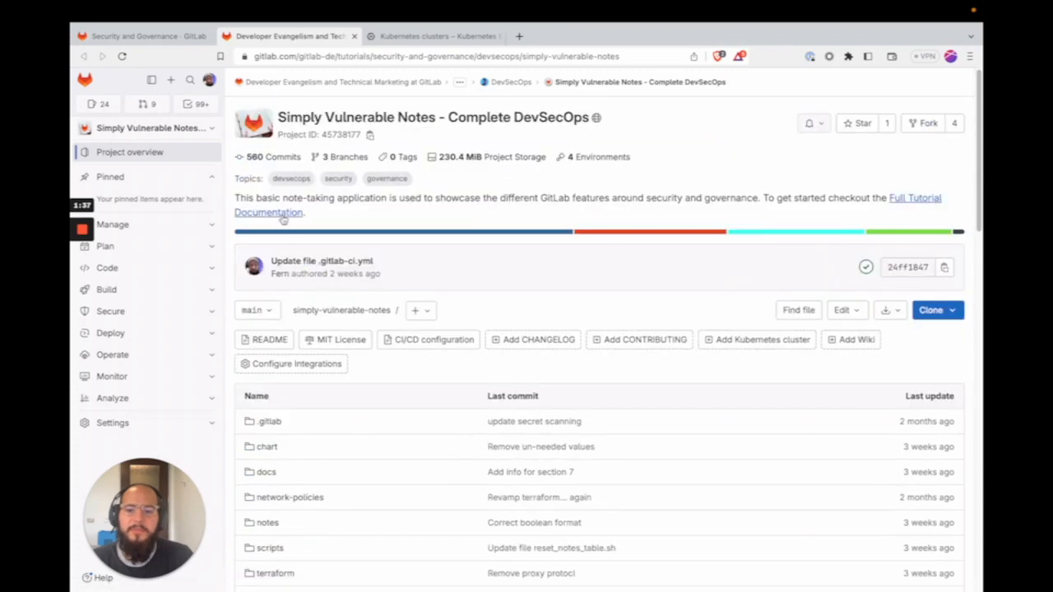
# Open the project's Full Tutorial Documentation in a new tab and read the welcome introduction.
pyautogui.middleClick(264, 214)
pyautogui.click(417, 37)
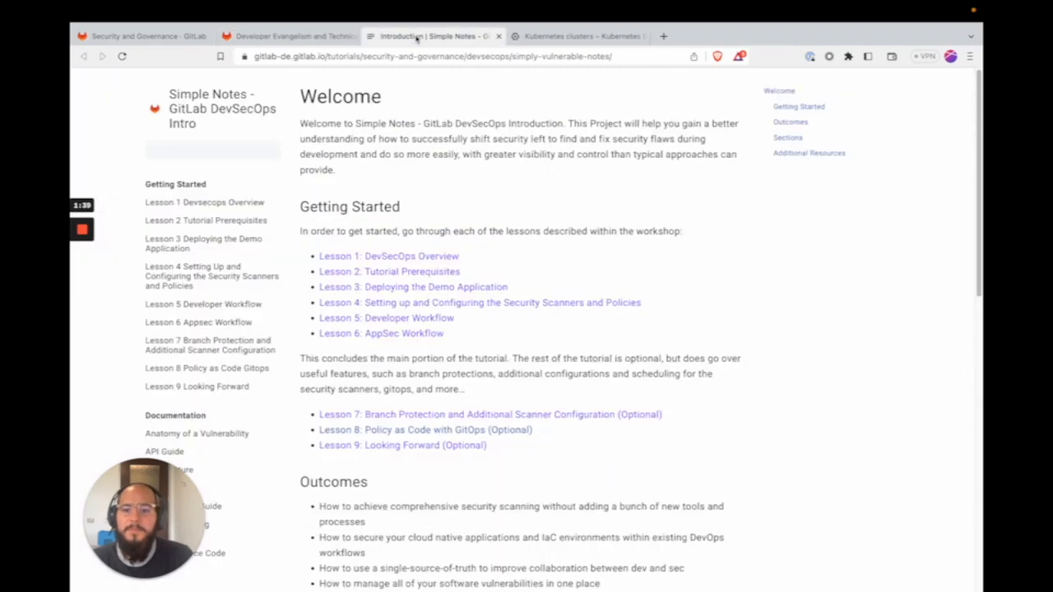
pyautogui.moveTo(329, 125); pyautogui.dragTo(522, 195)
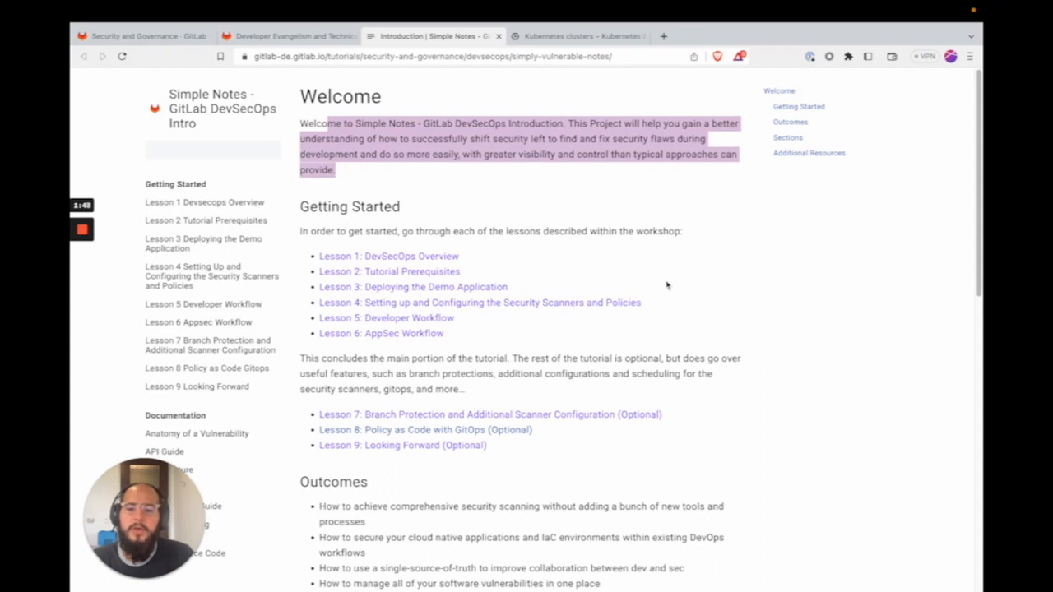
pyautogui.click(569, 230)
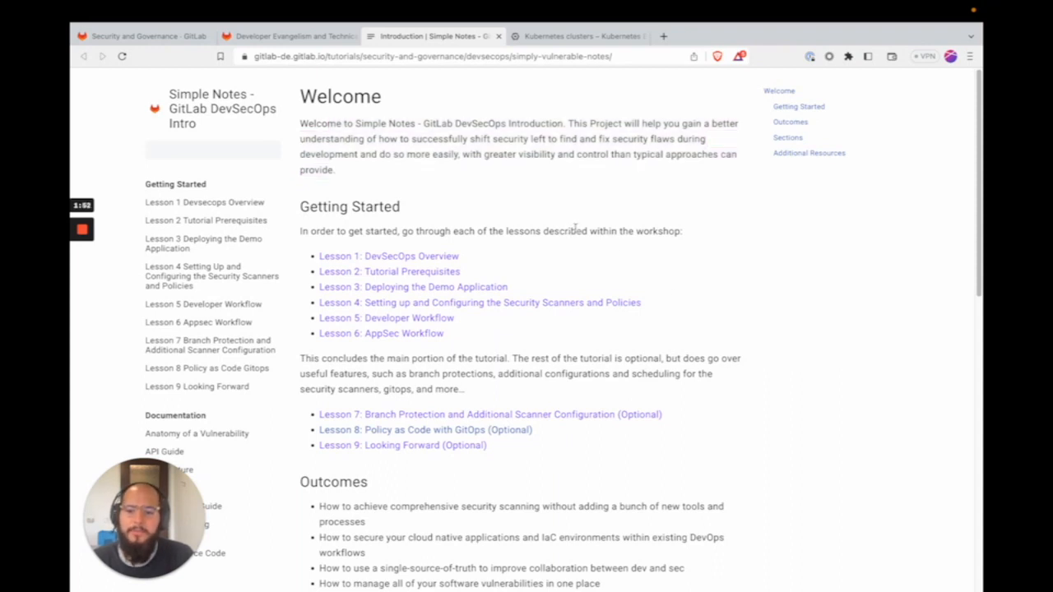
# Read through Lesson 1: DevSecOps Overview and continue to the following lesson on tutorial prerequisites.
pyautogui.click(430, 257)
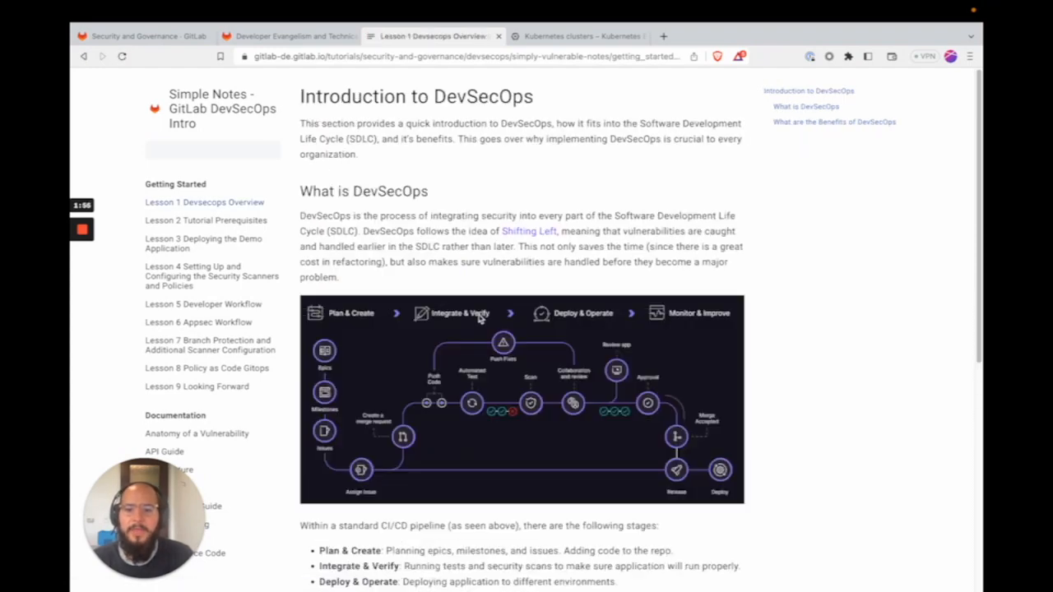
pyautogui.scroll(-5, 481, 317)
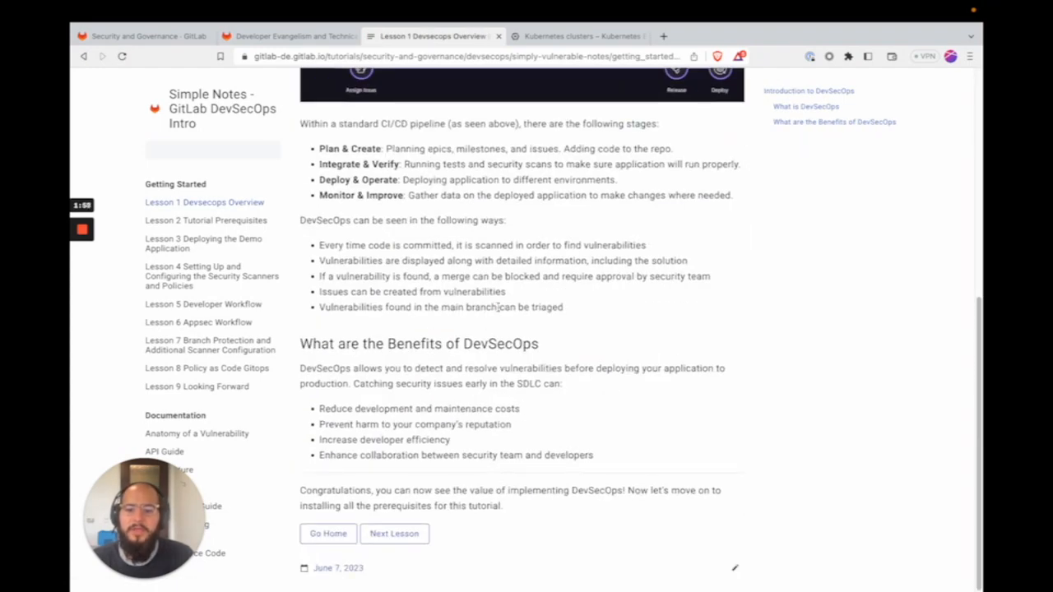
pyautogui.click(421, 534)
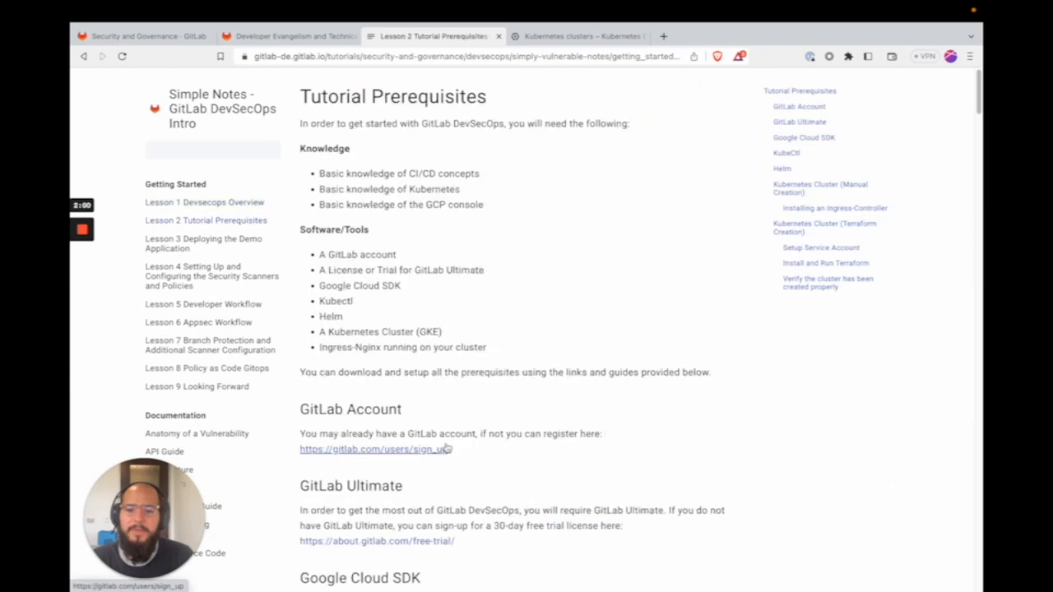
# Review the GitLab Account and GitLab Ultimate requirements in the Lesson 2 tutorial prerequisites.
pyautogui.scroll(-6, 428, 395)
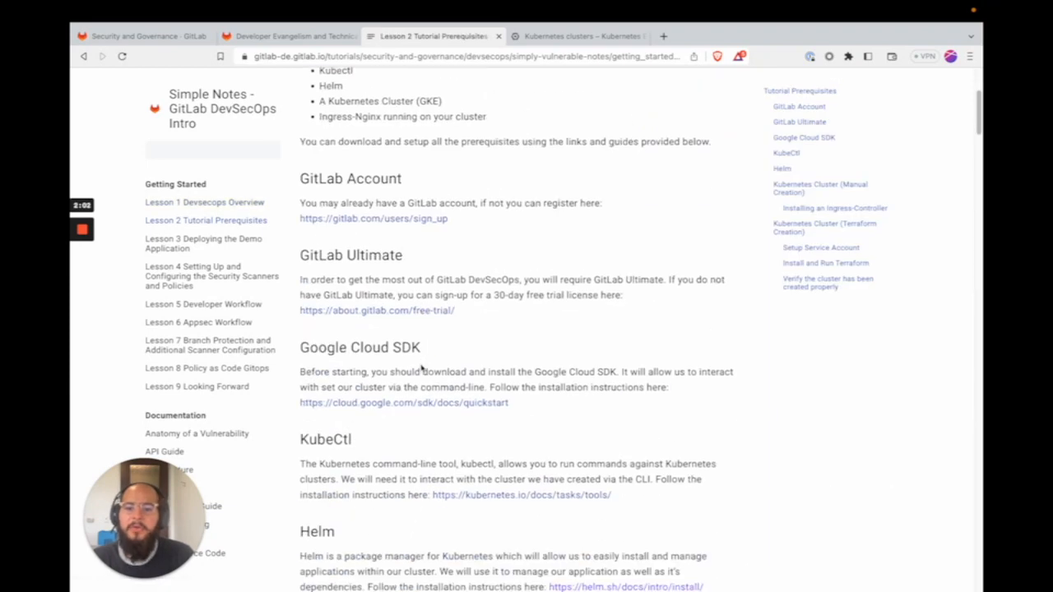
pyautogui.scroll(3, 414, 375)
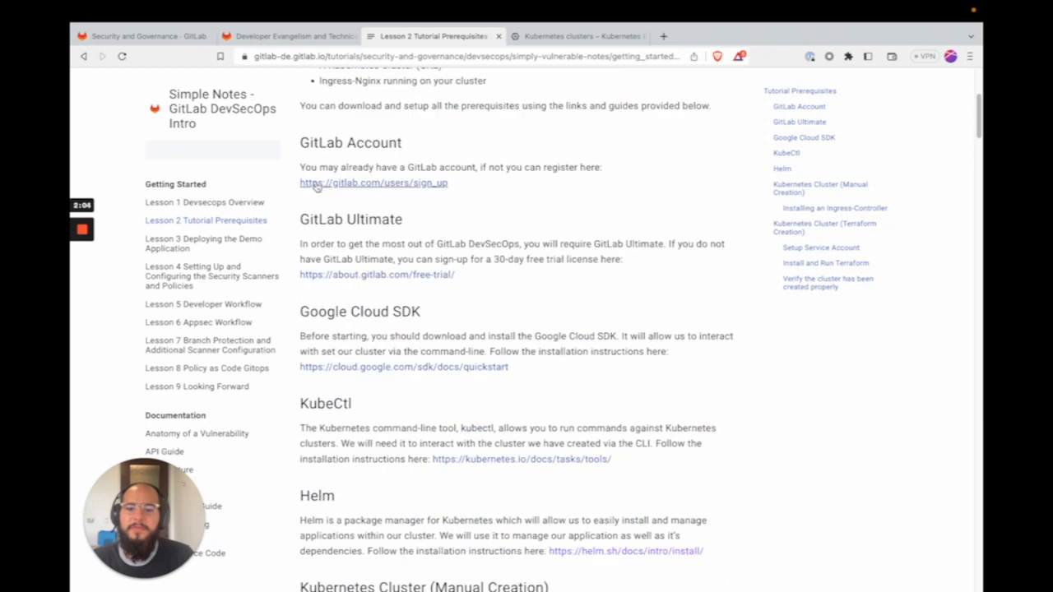
pyautogui.moveTo(298, 142); pyautogui.dragTo(576, 417)
pyautogui.click(360, 404)
pyautogui.scroll(-1, 522, 404)
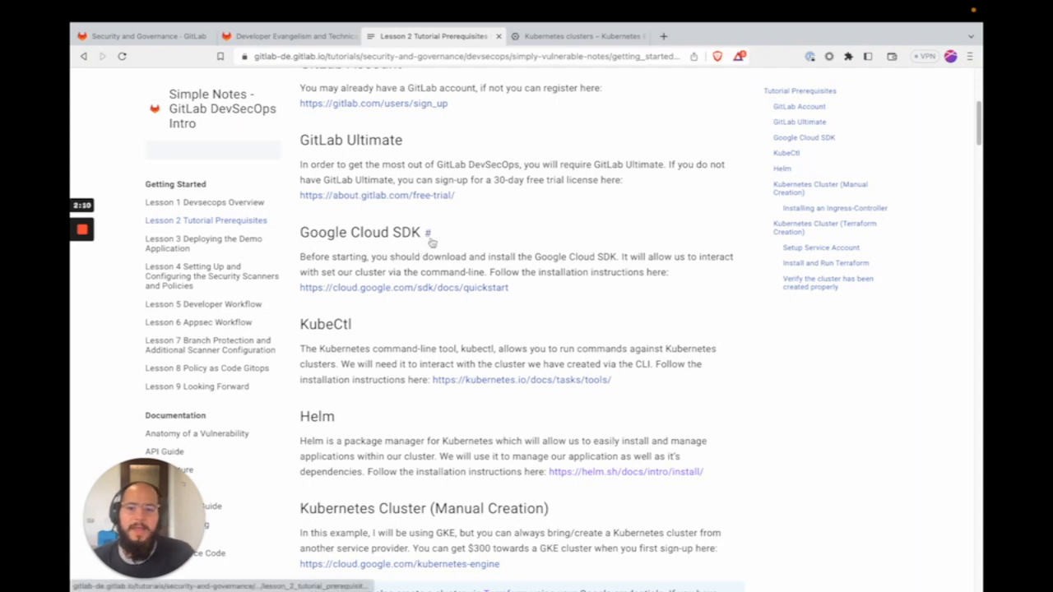
pyautogui.scroll(1, 401, 216)
pyautogui.scroll(1, 397, 205)
pyautogui.moveTo(301, 237)
pyautogui.mouseDown()
pyautogui.moveTo(365, 237)
pyautogui.moveTo(518, 303)
pyautogui.moveTo(299, 237)
pyautogui.mouseUp()
pyautogui.click(519, 302)
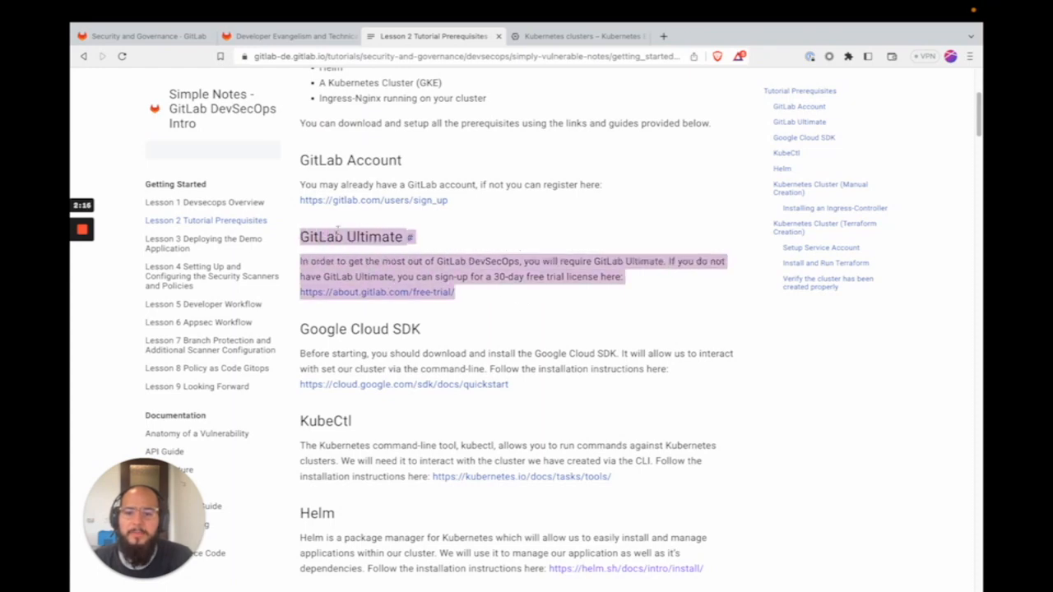
pyautogui.click(337, 234)
pyautogui.scroll(2, 337, 233)
pyautogui.scroll(-3, 370, 283)
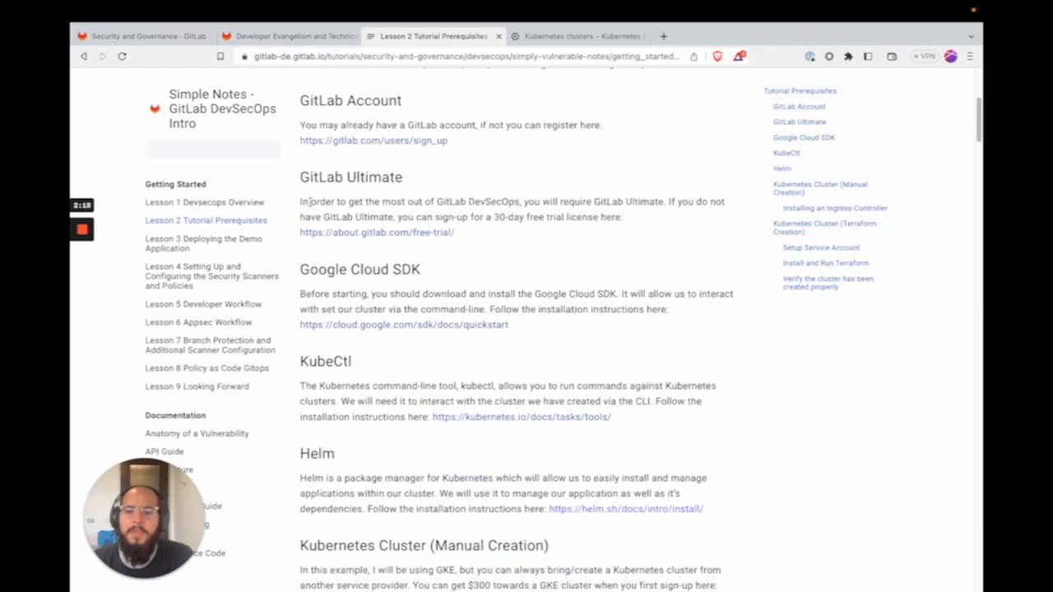
# Review the Google Cloud SDK, KubeCtl and Helm requirements in the tutorial prerequisites.
pyautogui.moveTo(300, 269); pyautogui.dragTo(420, 270)
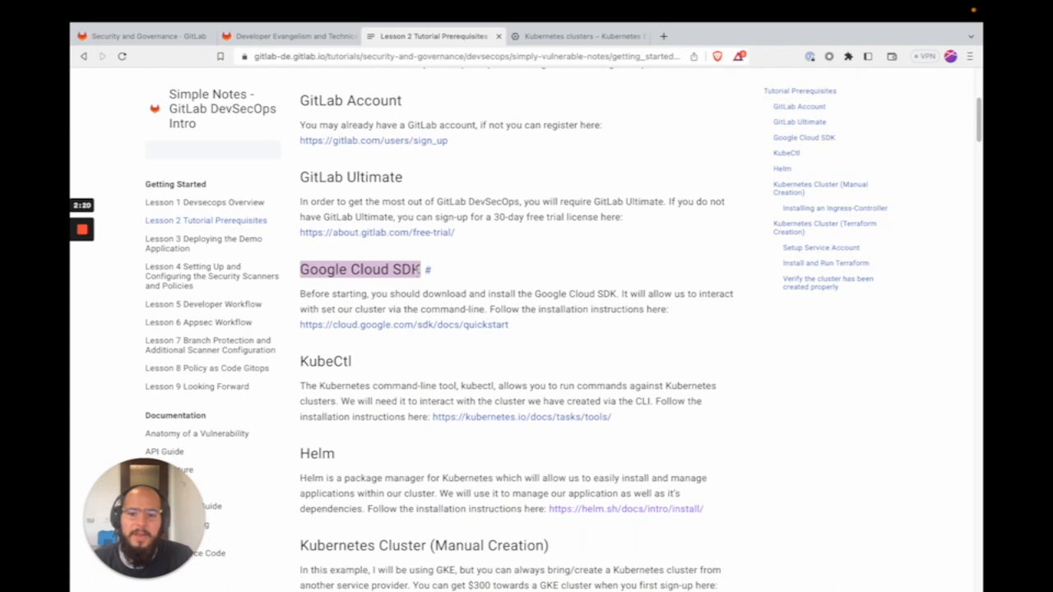
pyautogui.scroll(-3, 415, 323)
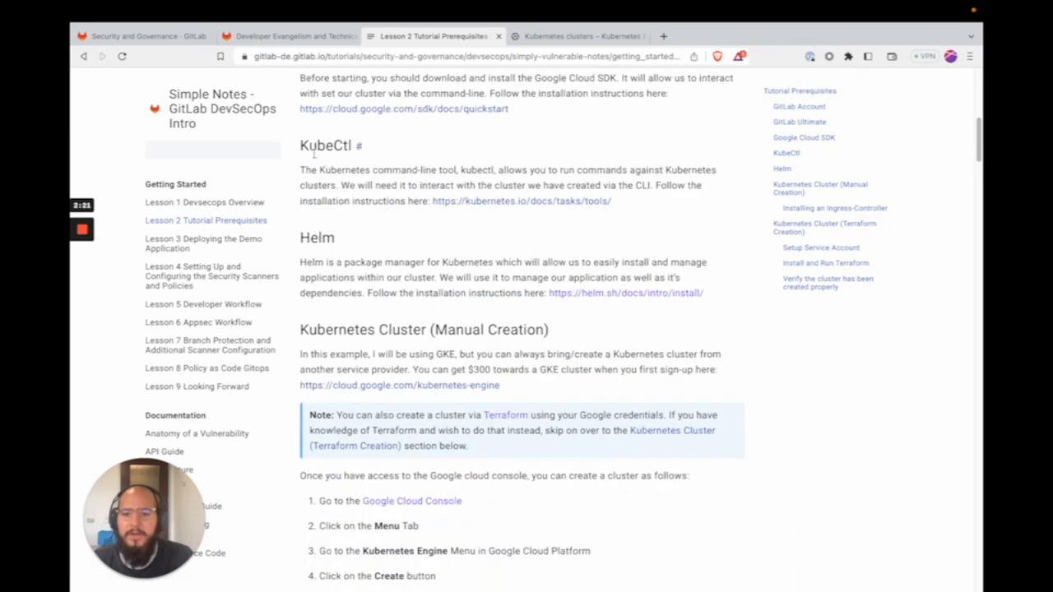
pyautogui.moveTo(315, 153); pyautogui.dragTo(376, 156)
pyautogui.click(383, 182)
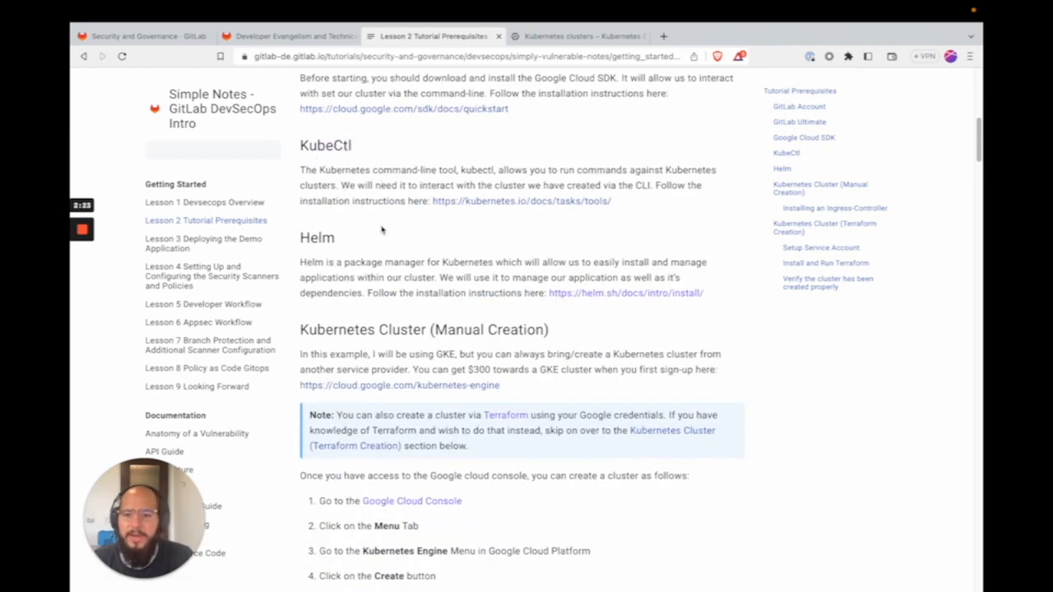
pyautogui.scroll(-1, 382, 229)
pyautogui.moveTo(301, 217); pyautogui.dragTo(728, 295)
pyautogui.click(556, 309)
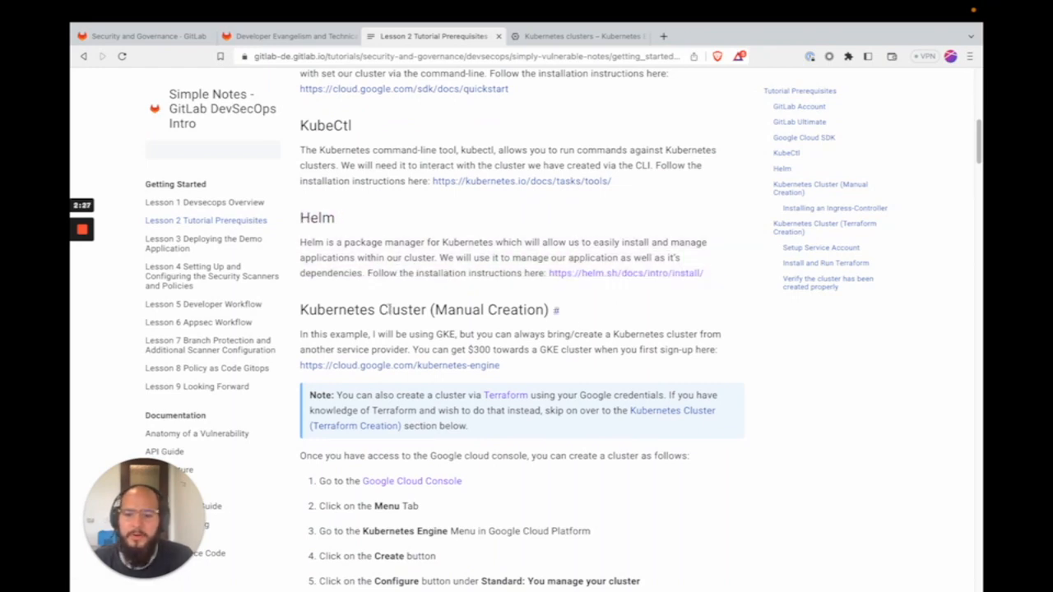
# Skim the manual and Terraform Kubernetes cluster creation instructions through to the end of the prerequisites lesson.
pyautogui.scroll(-3, 374, 300)
pyautogui.scroll(-10, 380, 266)
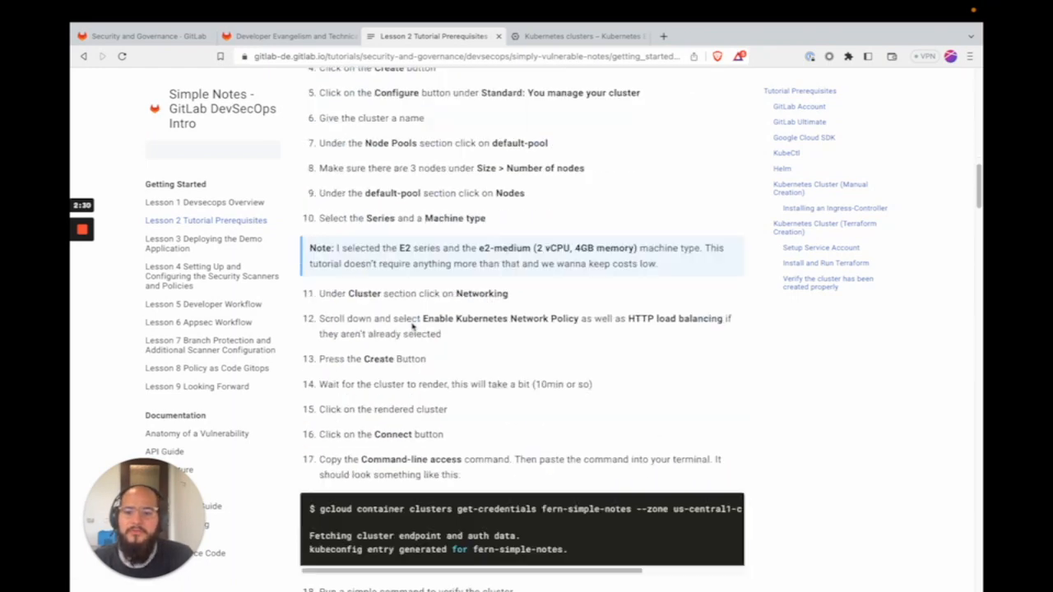
pyautogui.scroll(-15, 416, 333)
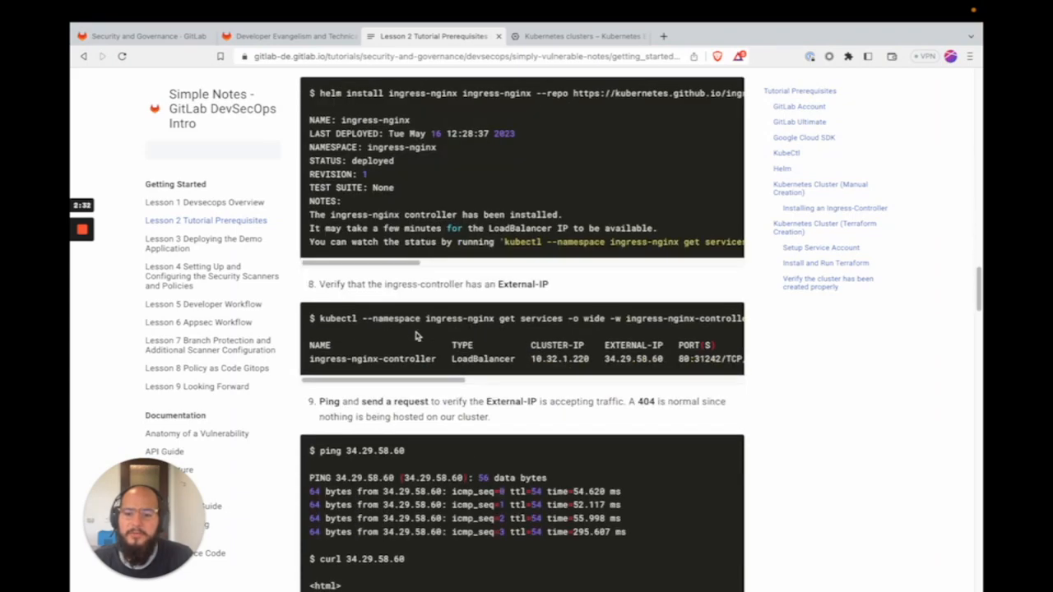
pyautogui.scroll(-15, 417, 337)
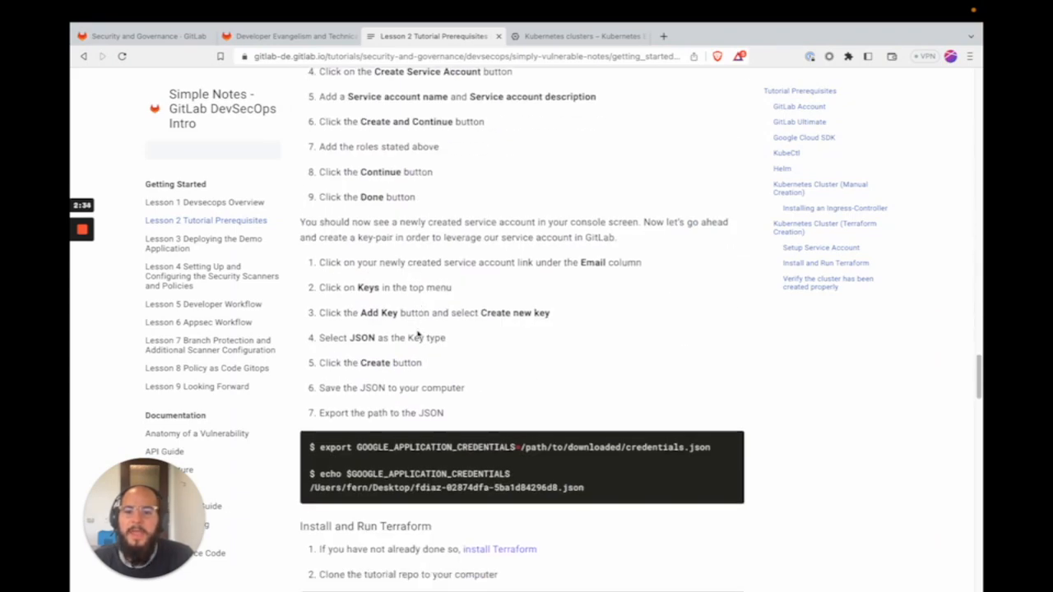
pyautogui.scroll(-15, 417, 333)
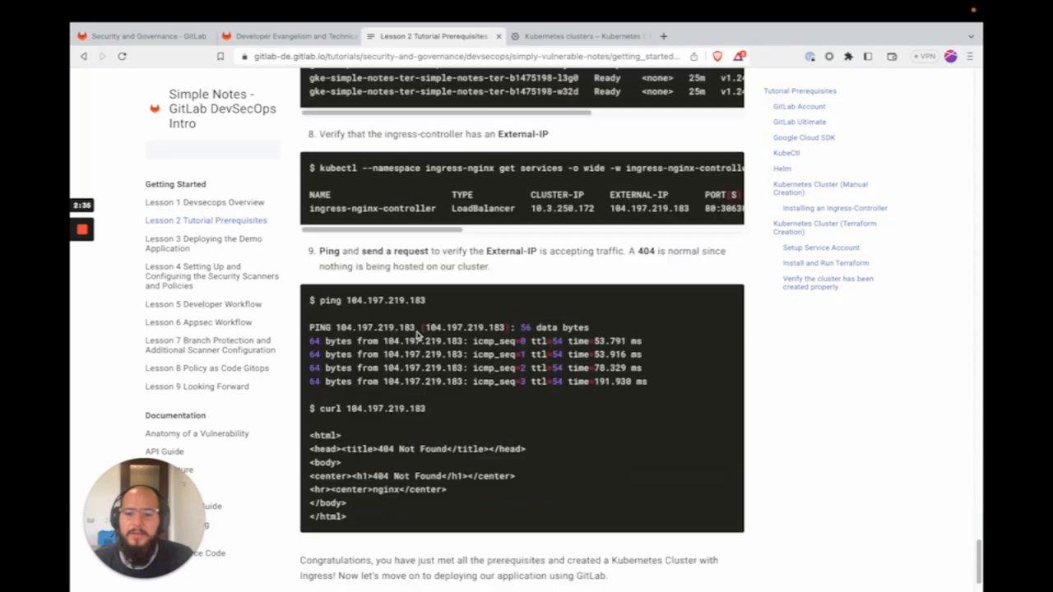
# Skim Lesson 3 on importing the sample project, running the pipeline and accessing the deployed application.
pyautogui.click(233, 247)
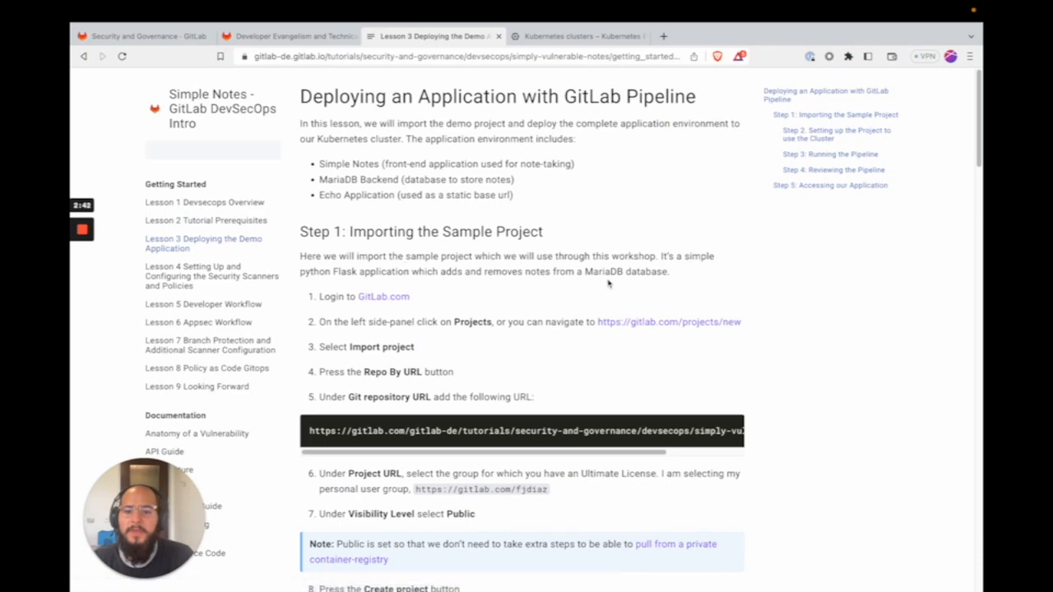
pyautogui.scroll(-1, 535, 303)
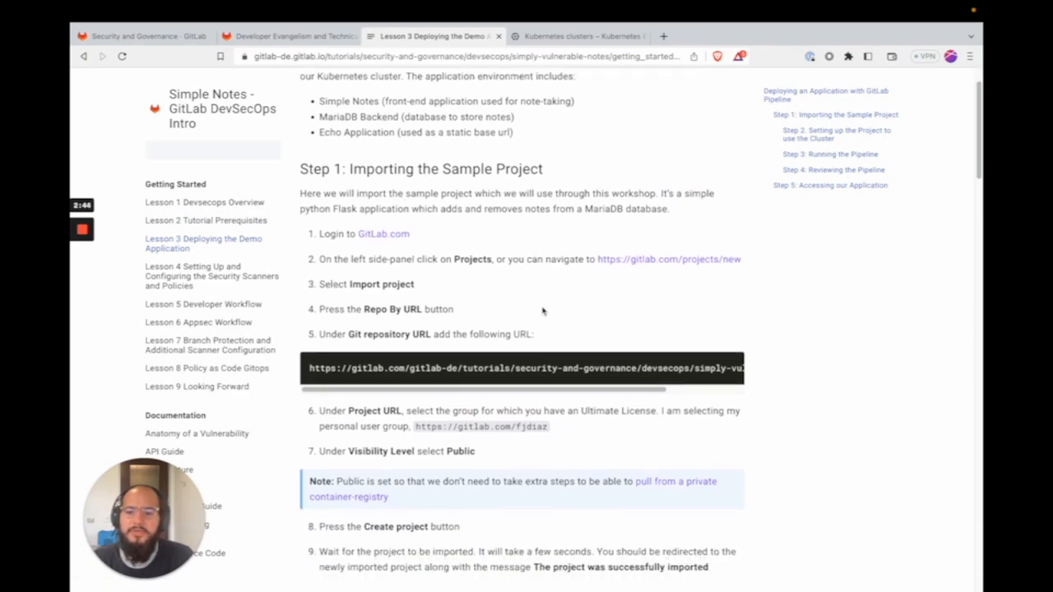
pyautogui.scroll(-4, 536, 313)
pyautogui.scroll(-20, 534, 312)
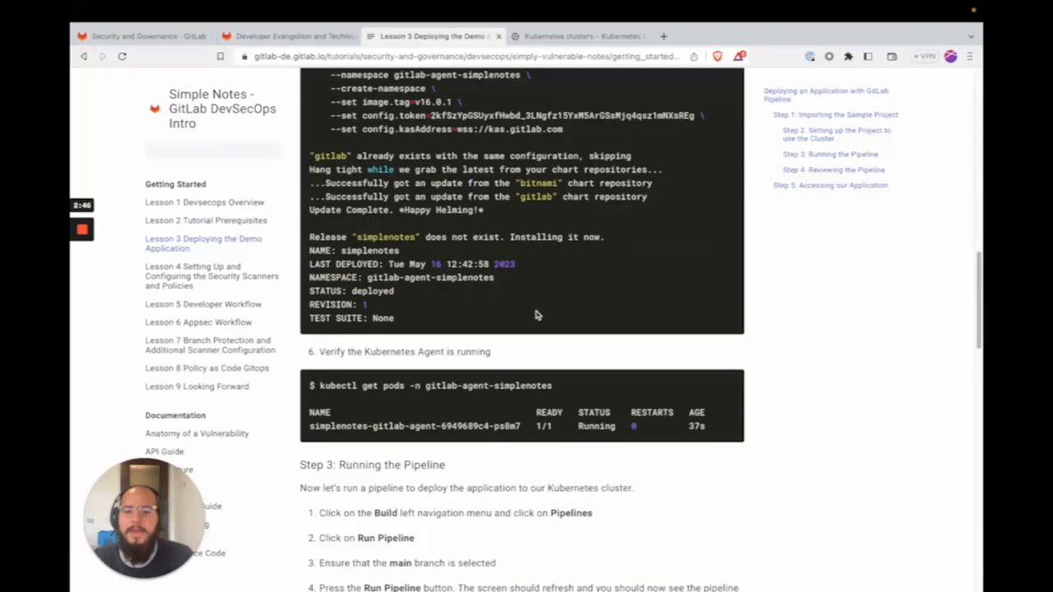
pyautogui.scroll(-10, 536, 314)
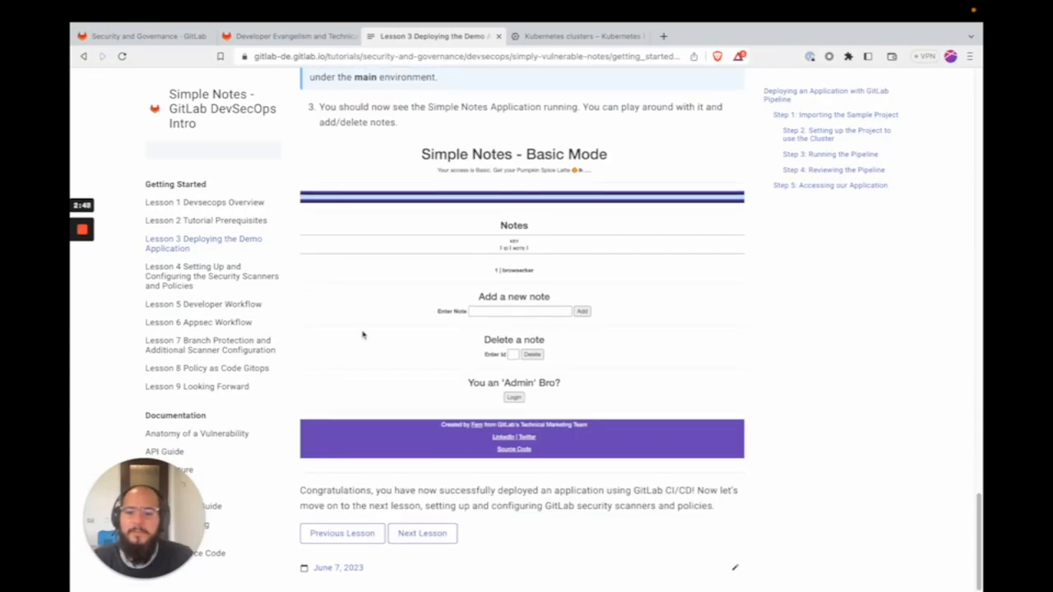
# Skim Lesson 4 on setting up security scanners and policies, and return to the Lesson 1 DevSecOps overview.
pyautogui.click(245, 276)
pyautogui.scroll(-15, 494, 376)
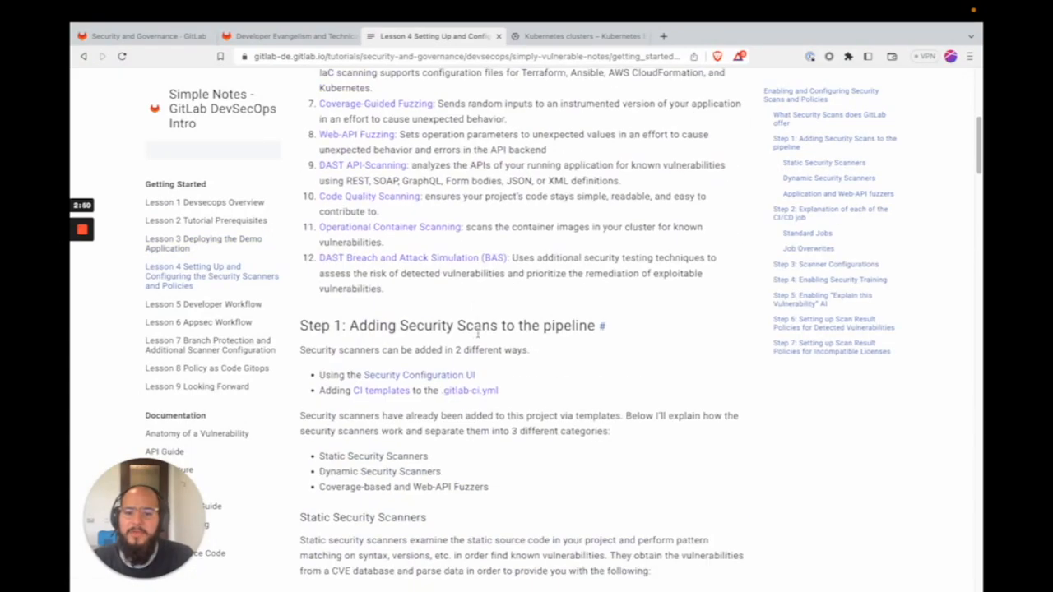
pyautogui.scroll(-10, 494, 376)
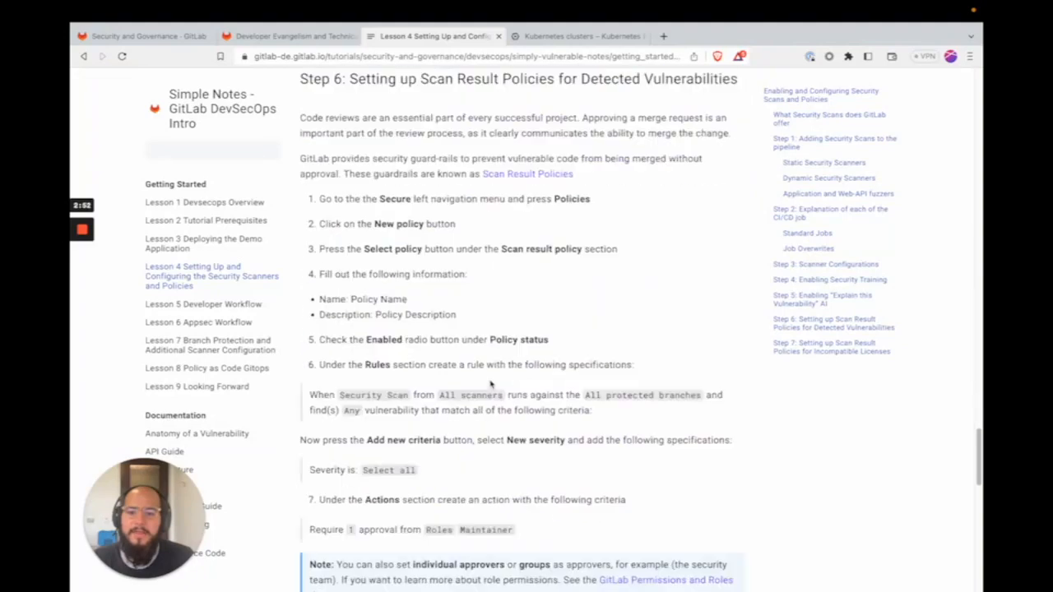
pyautogui.scroll(20, 490, 371)
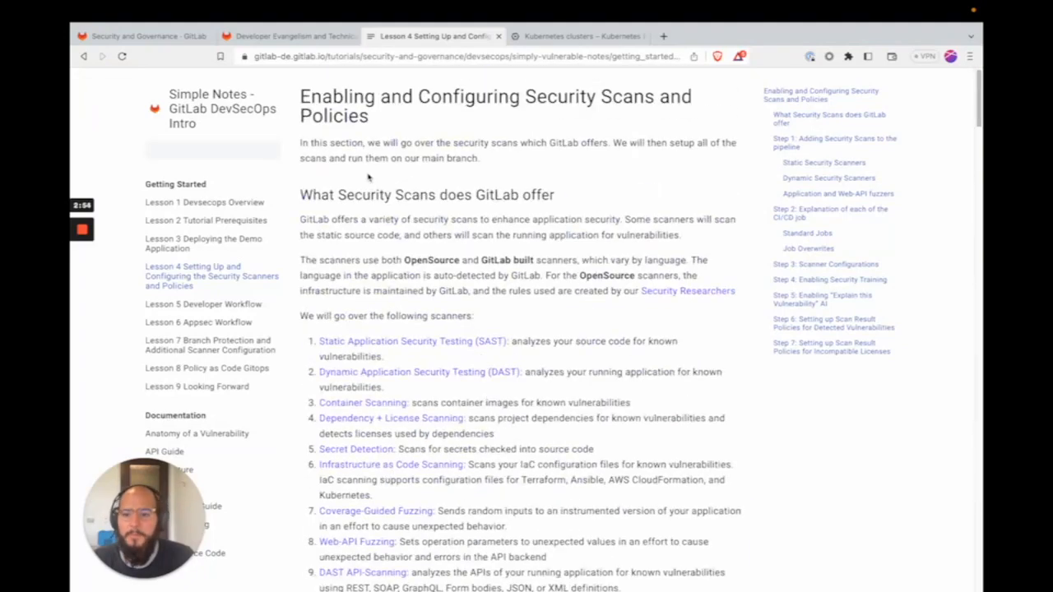
pyautogui.click(201, 209)
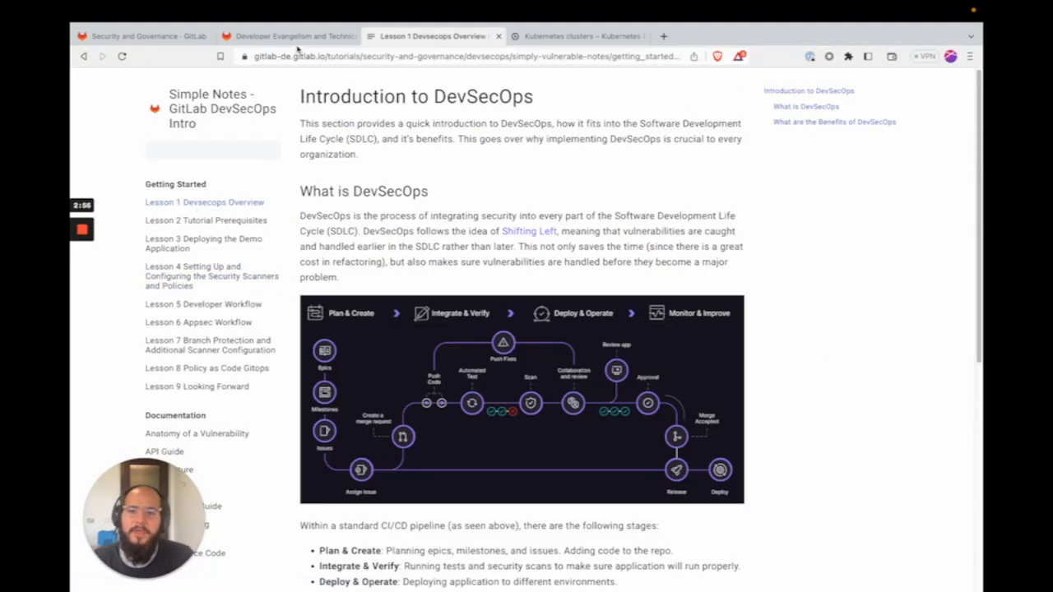
# Check the Simply Vulnerable Notes project, switch to the Google Cloud Kubernetes clusters page and open the creation form for a Standard cluster.
pyautogui.click(297, 41)
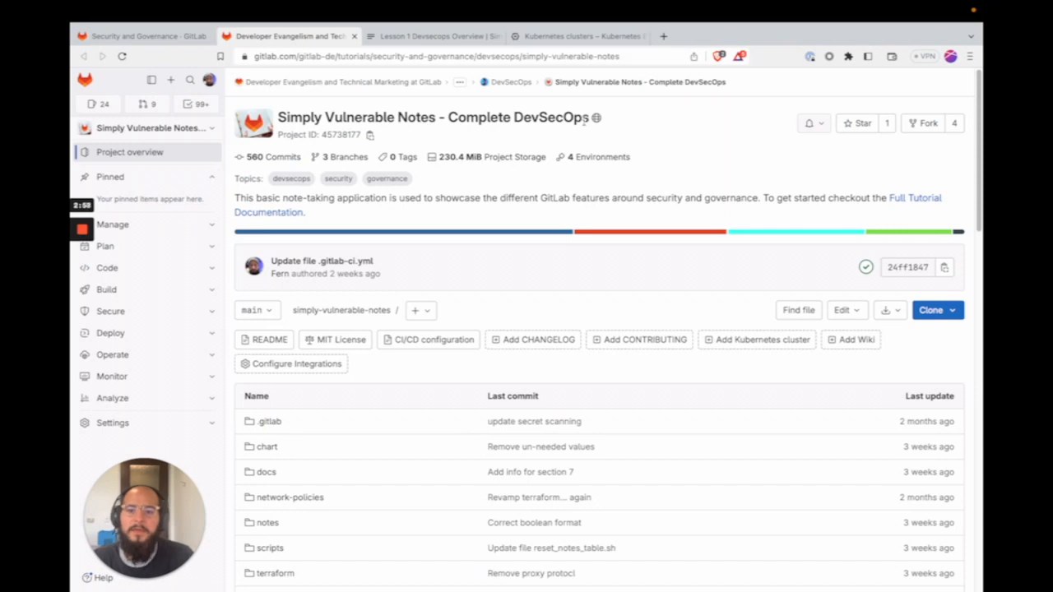
pyautogui.click(571, 36)
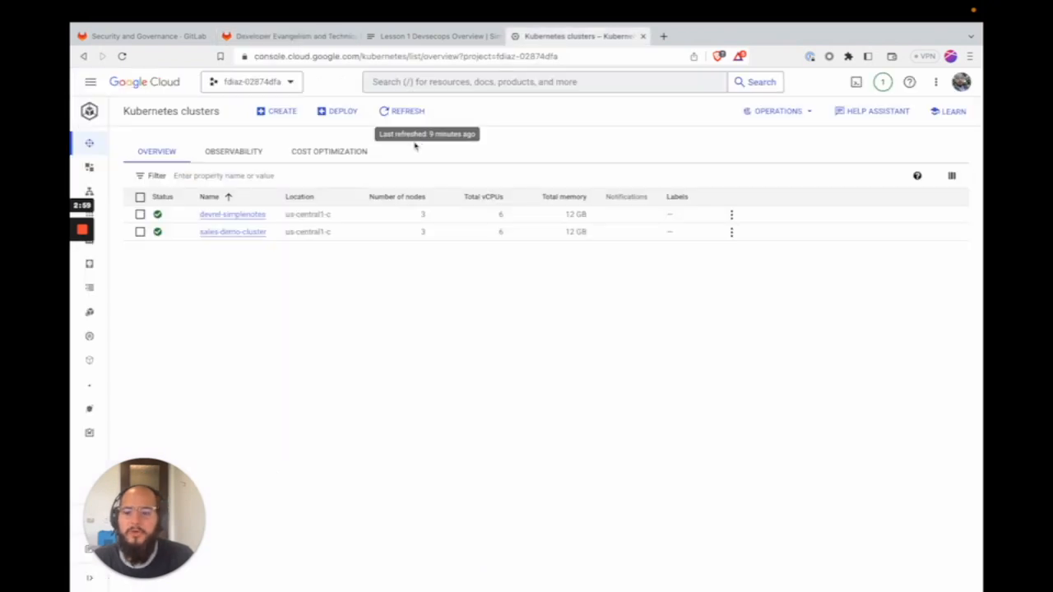
pyautogui.click(295, 116)
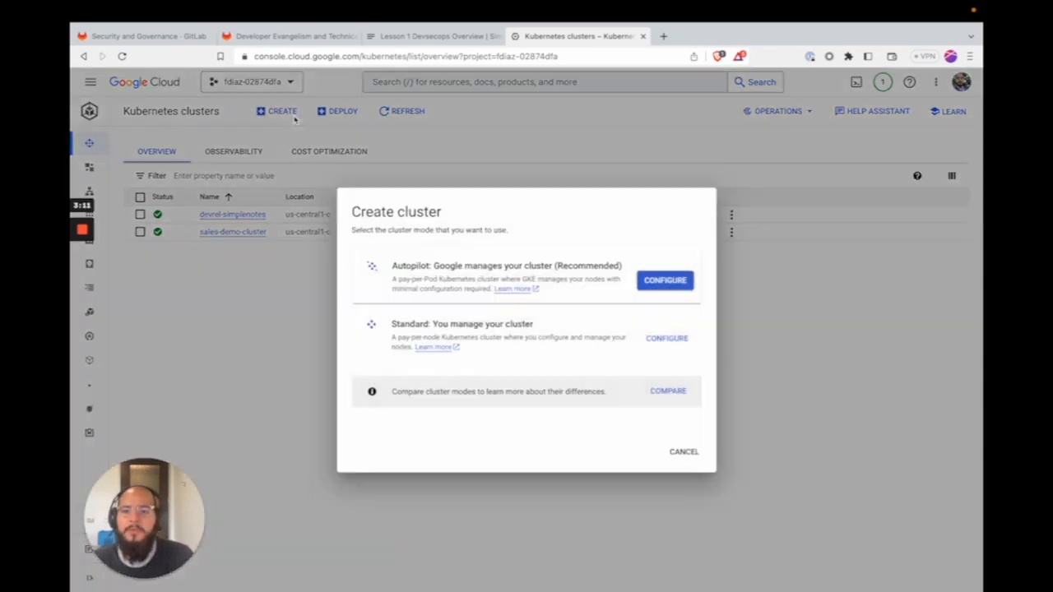
pyautogui.click(681, 352)
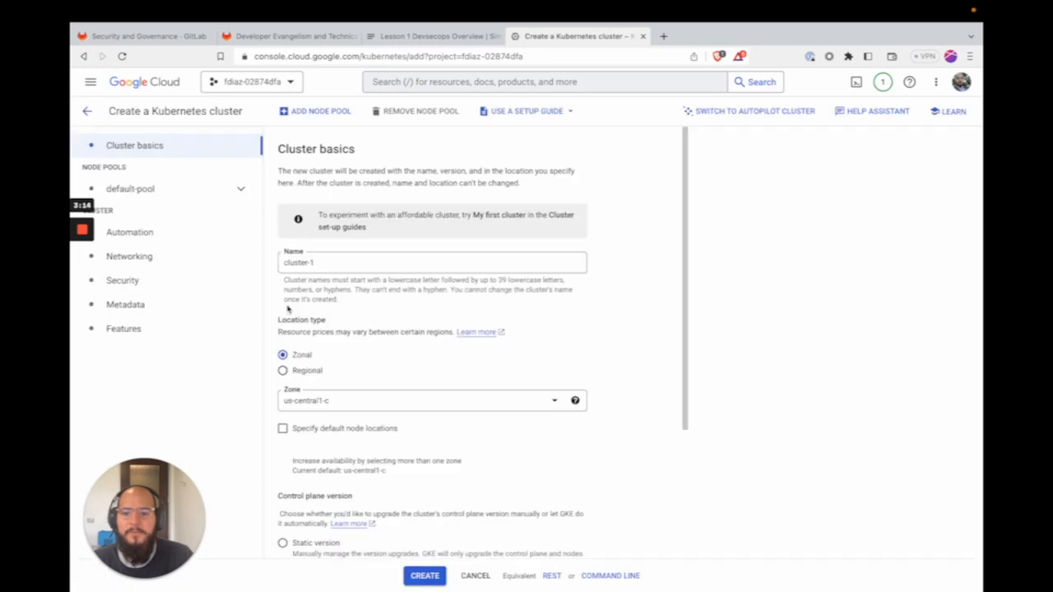
# Review the new cluster's name, location and version settings, and the machine configuration of the default-pool nodes.
pyautogui.moveTo(338, 265); pyautogui.dragTo(274, 271)
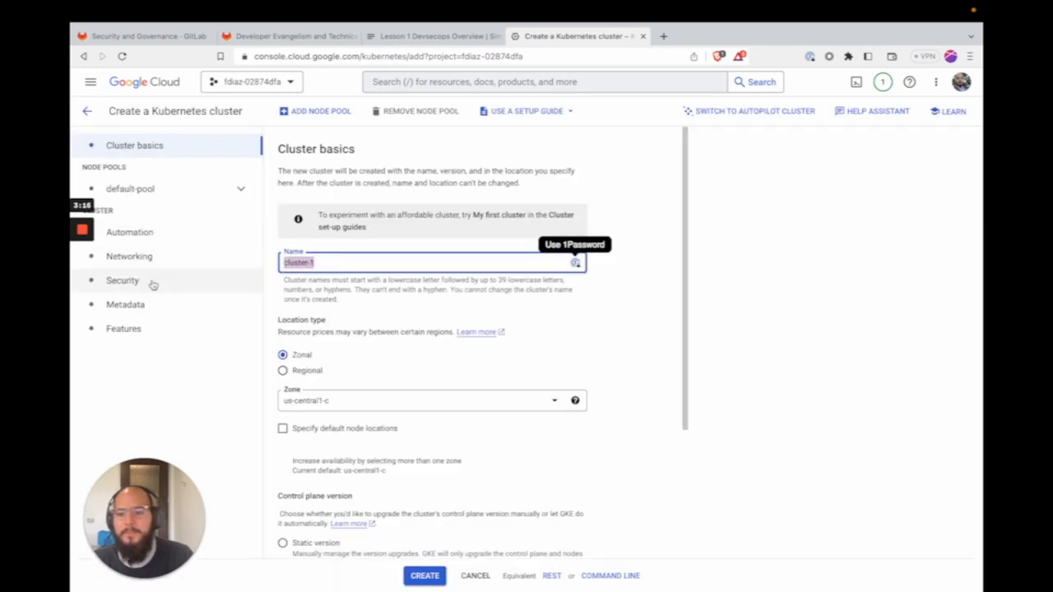
pyautogui.scroll(-3, 363, 316)
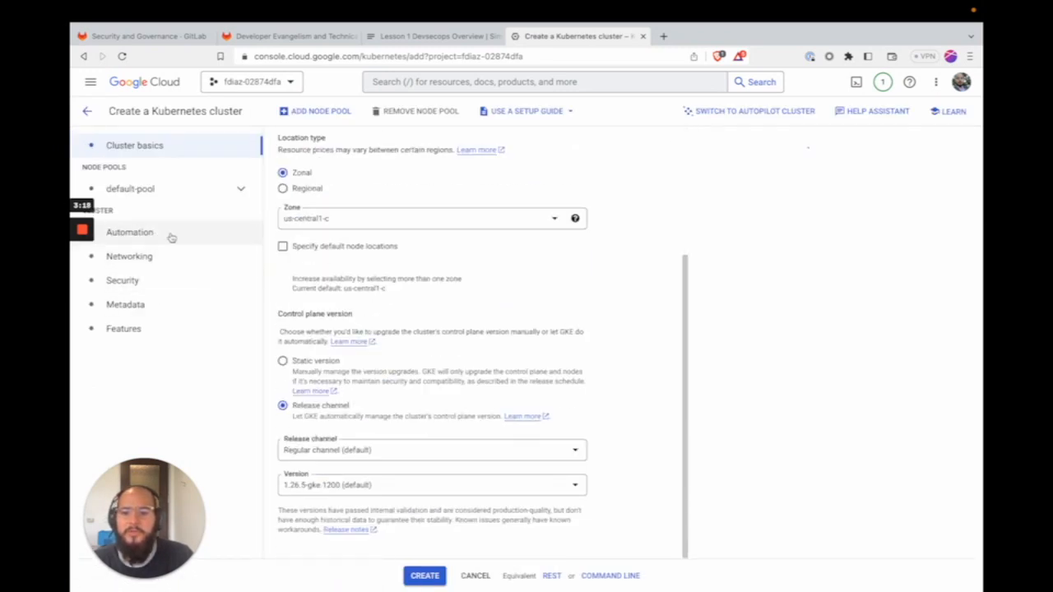
pyautogui.click(201, 190)
pyautogui.click(167, 216)
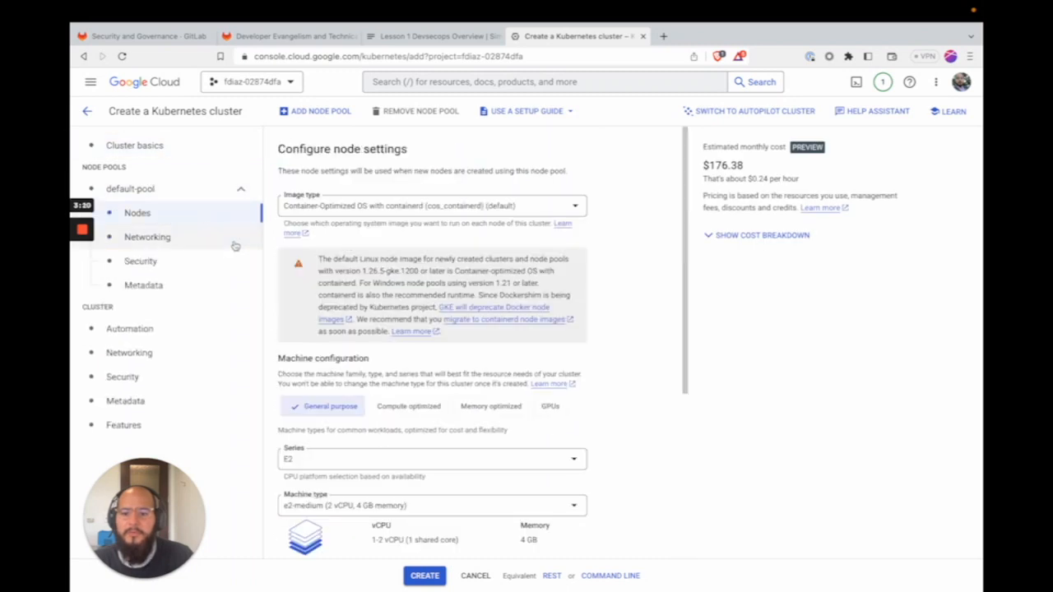
pyautogui.scroll(-2, 349, 397)
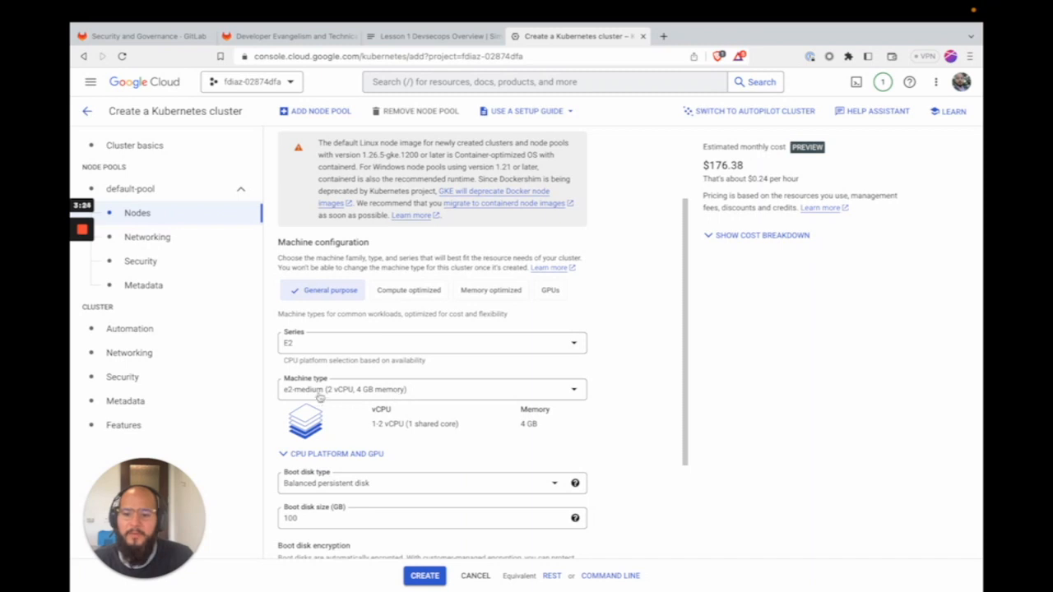
# Review the cluster's security and networking options, including Calico Kubernetes Network Policy, and leave the form without creating a cluster.
pyautogui.click(147, 379)
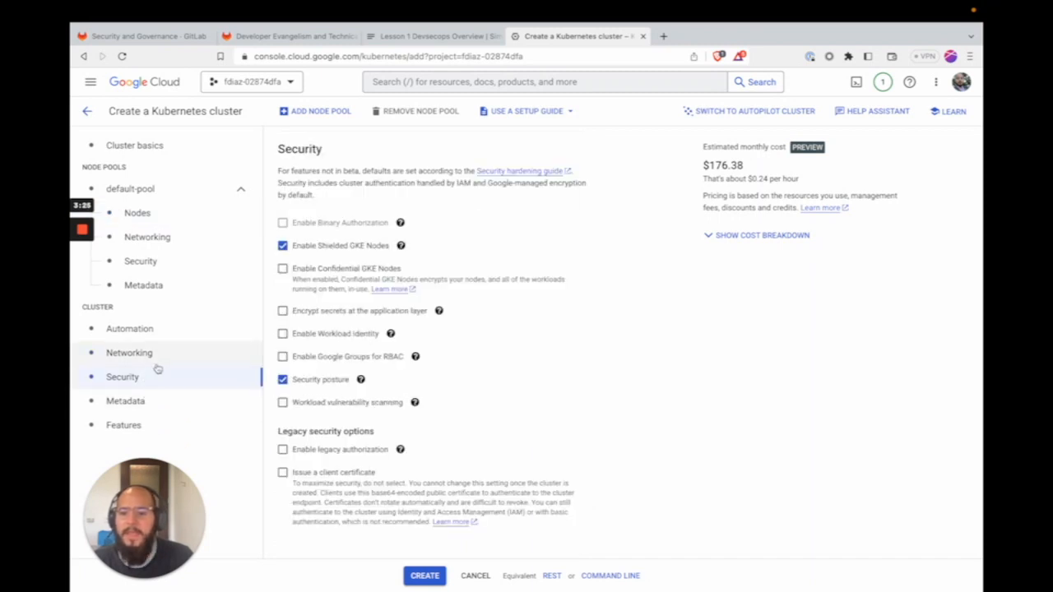
pyautogui.click(156, 361)
pyautogui.scroll(-5, 461, 409)
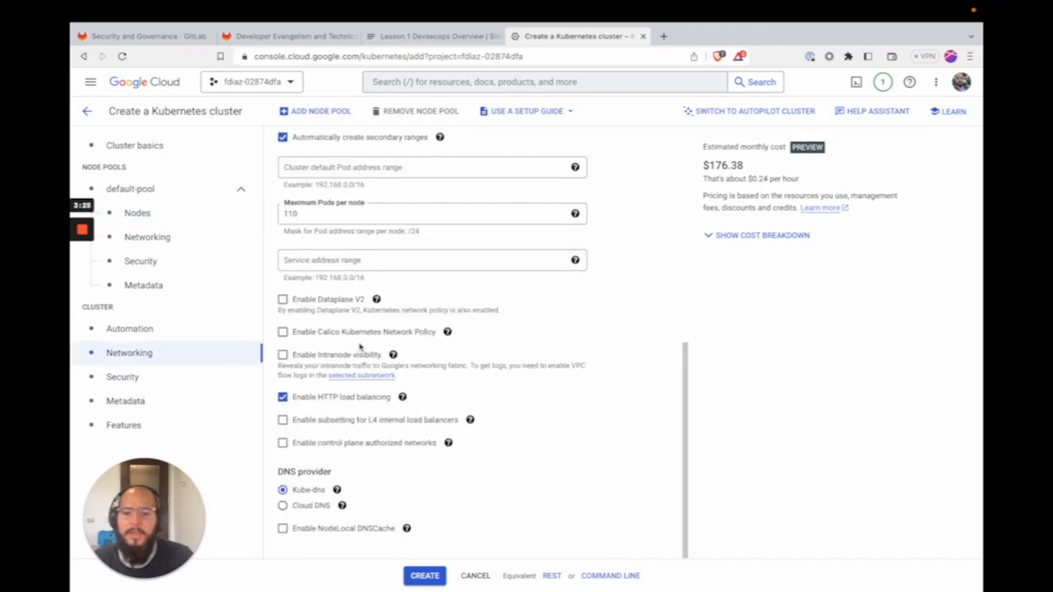
pyautogui.moveTo(323, 334); pyautogui.dragTo(430, 343)
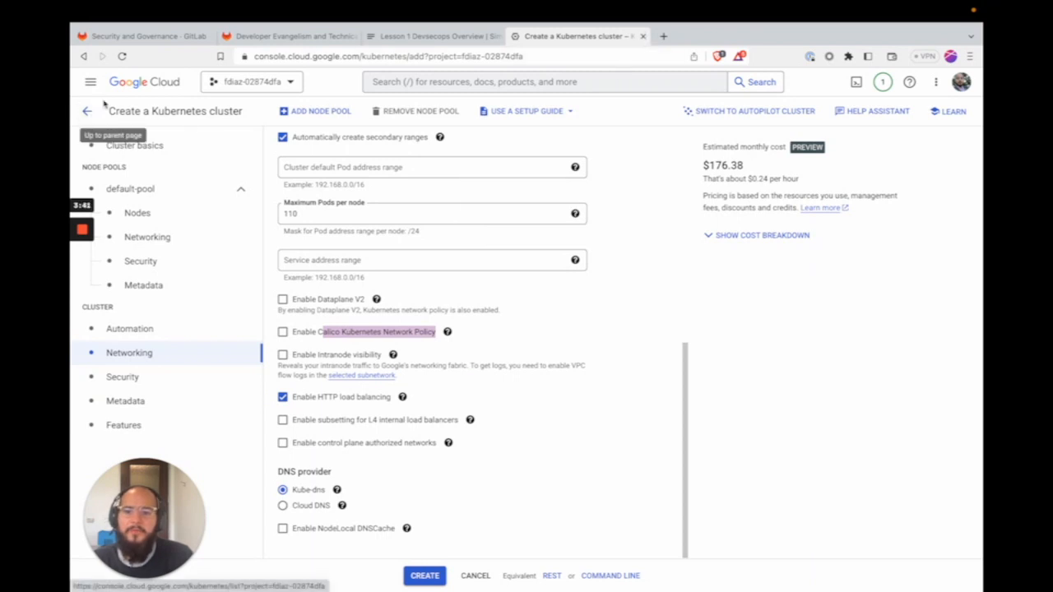
pyautogui.click(75, 119)
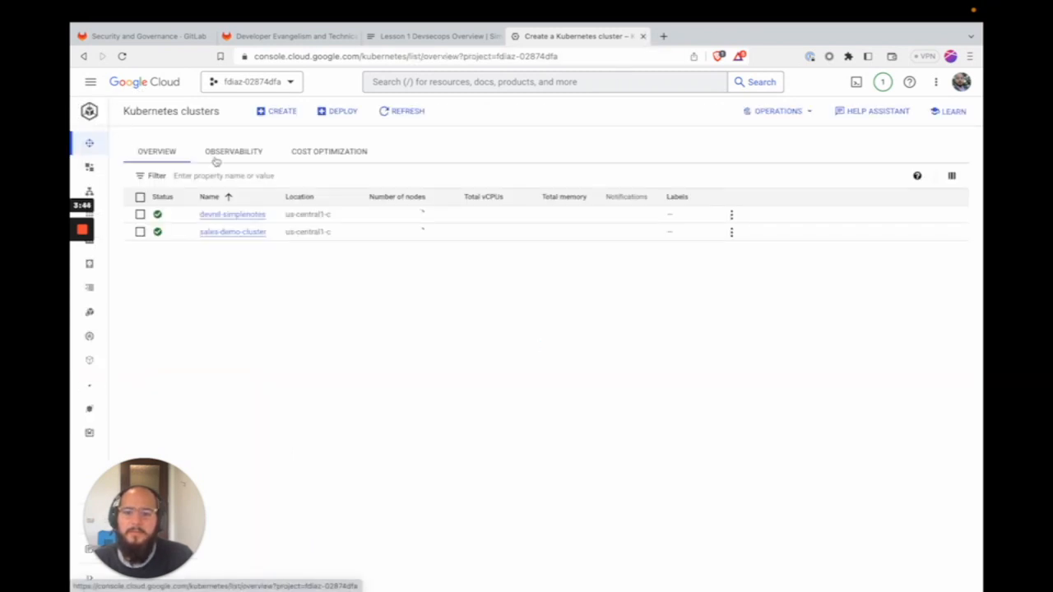
# Open sales-demo-cluster and copy its gcloud get-credentials command for command-line access.
pyautogui.click(249, 236)
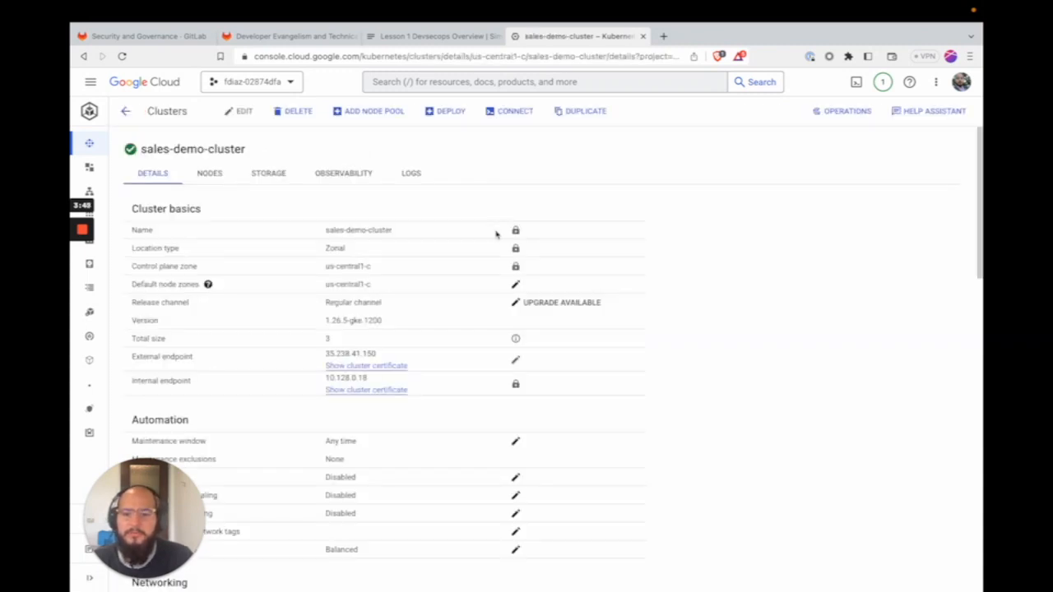
pyautogui.click(510, 112)
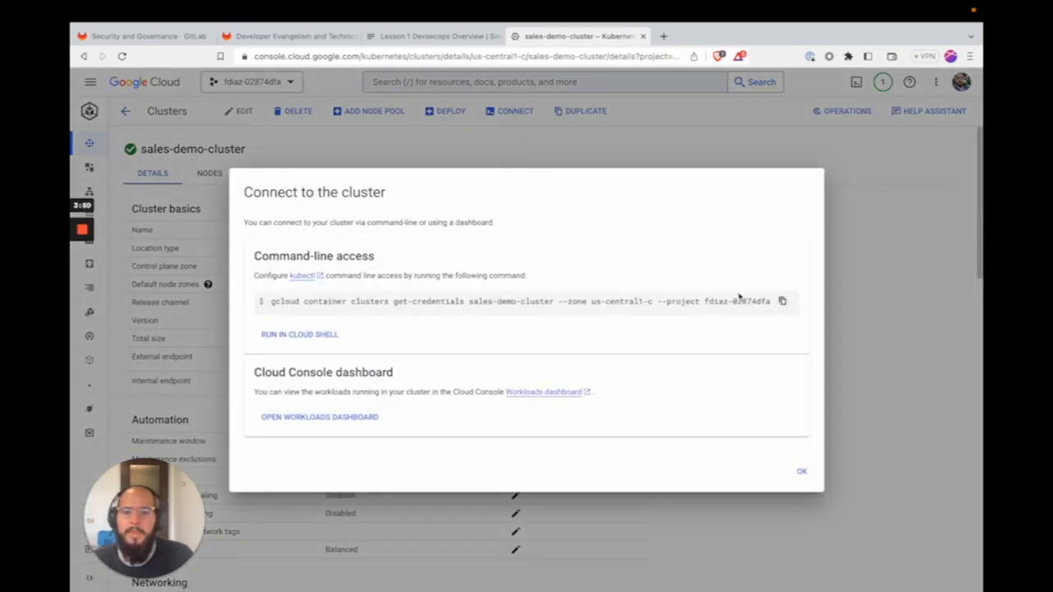
pyautogui.click(782, 302)
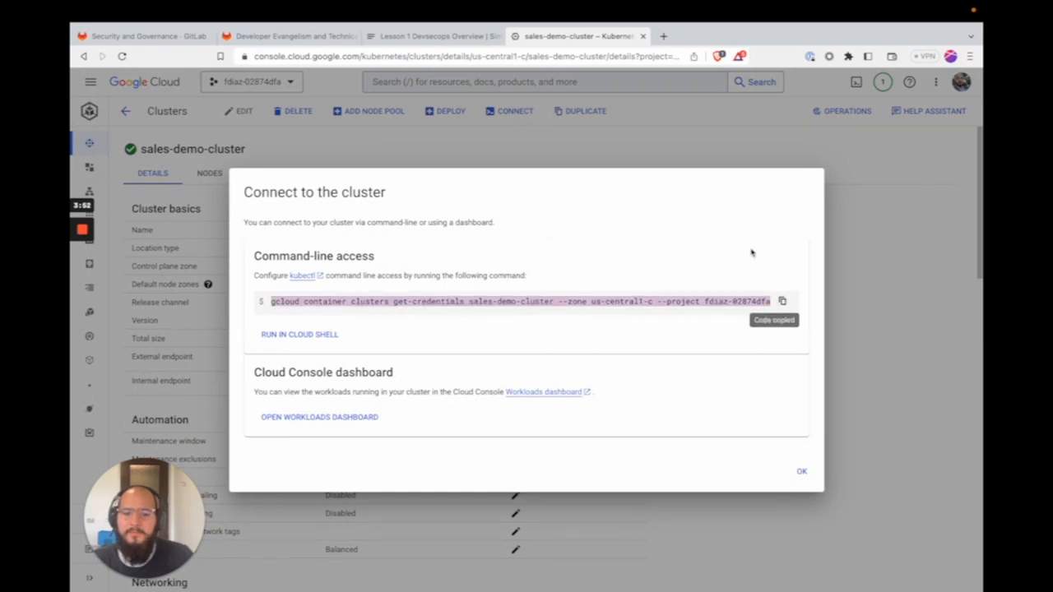
# Switch to iTerm2 and run the copied gcloud container clusters get-credentials command for sales-demo-cluster.
pyautogui.moveTo(641, 586)
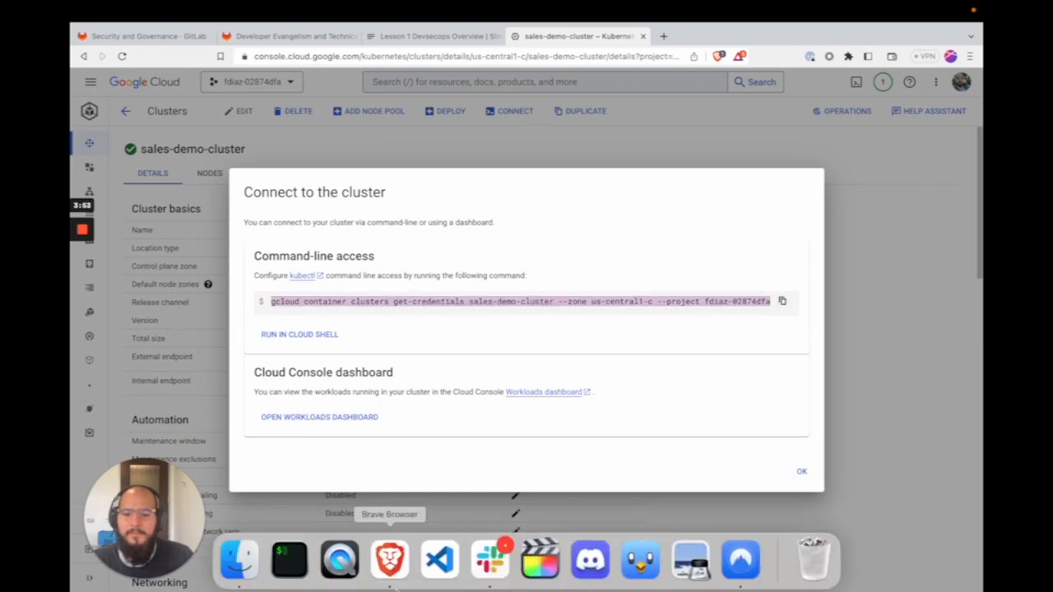
pyautogui.click(289, 559)
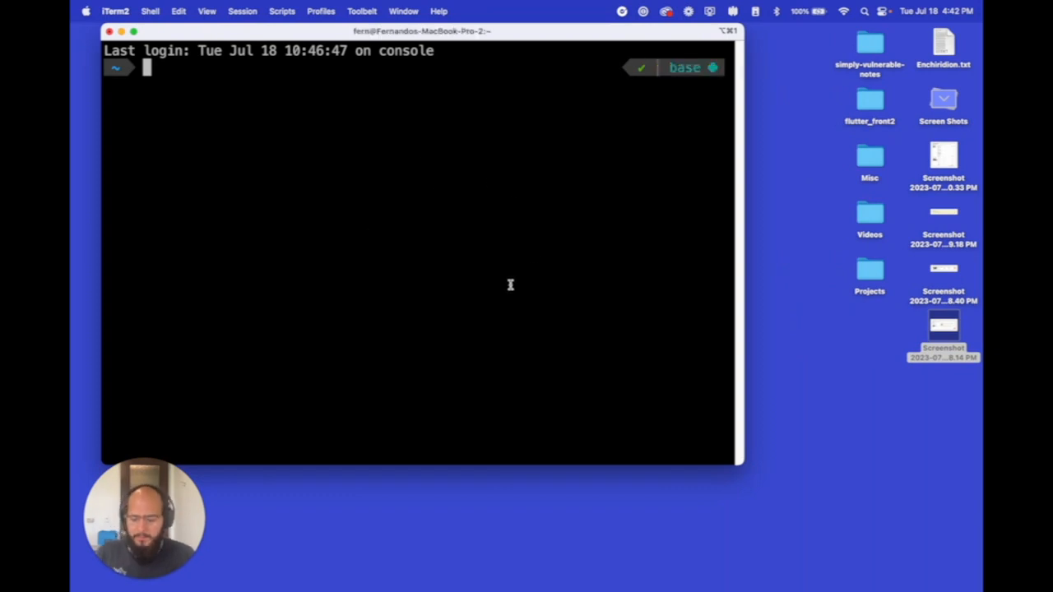
pyautogui.press('super+v')
pyautogui.press('Return')
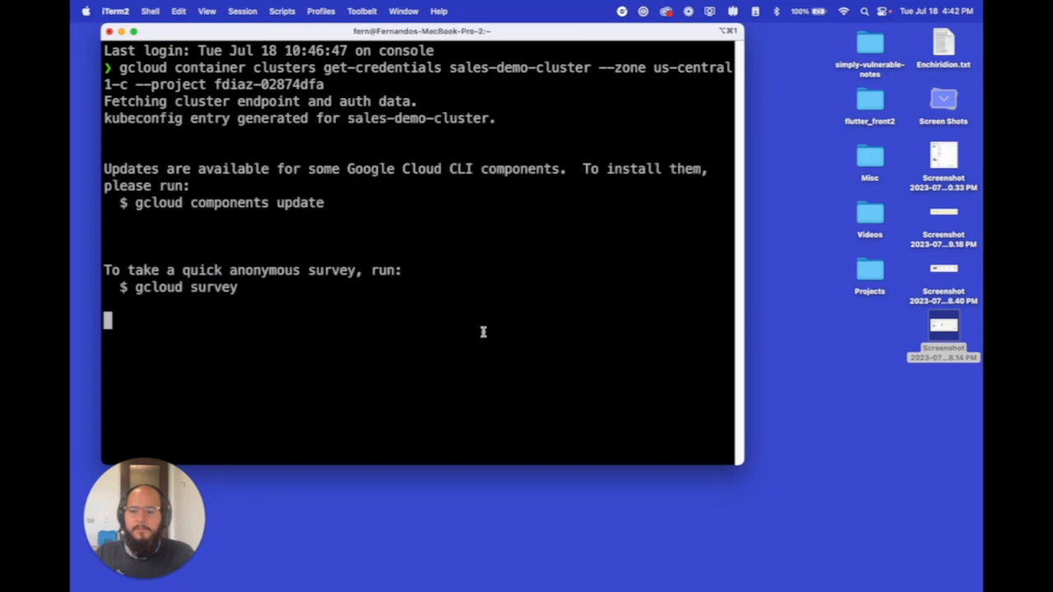
# List the cluster's namespaces with kubectl get ns.
pyautogui.write('kubectl gt')
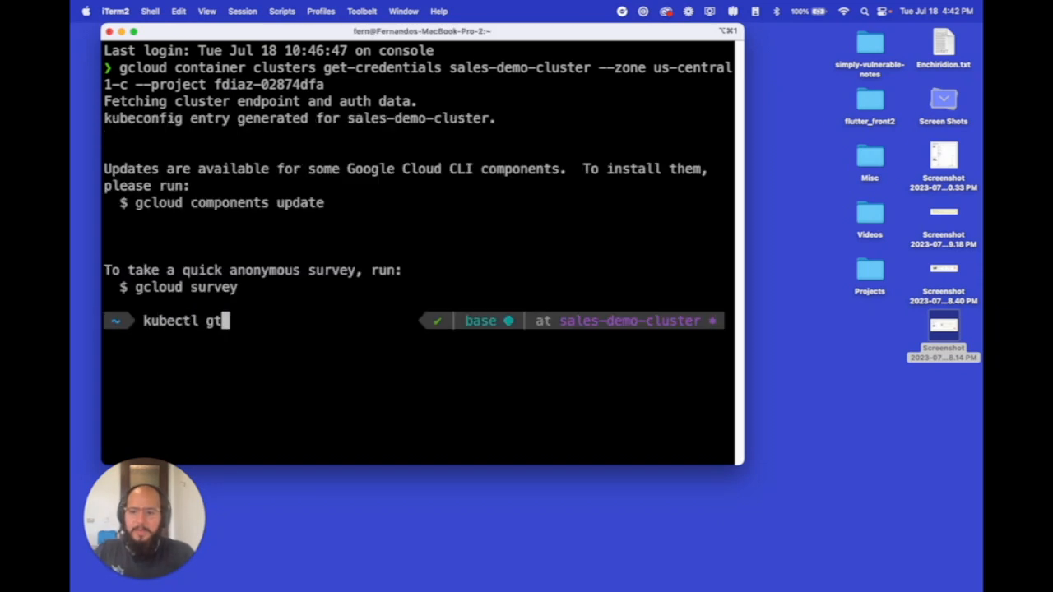
pyautogui.press('BackSpace')
pyautogui.write('et ns')
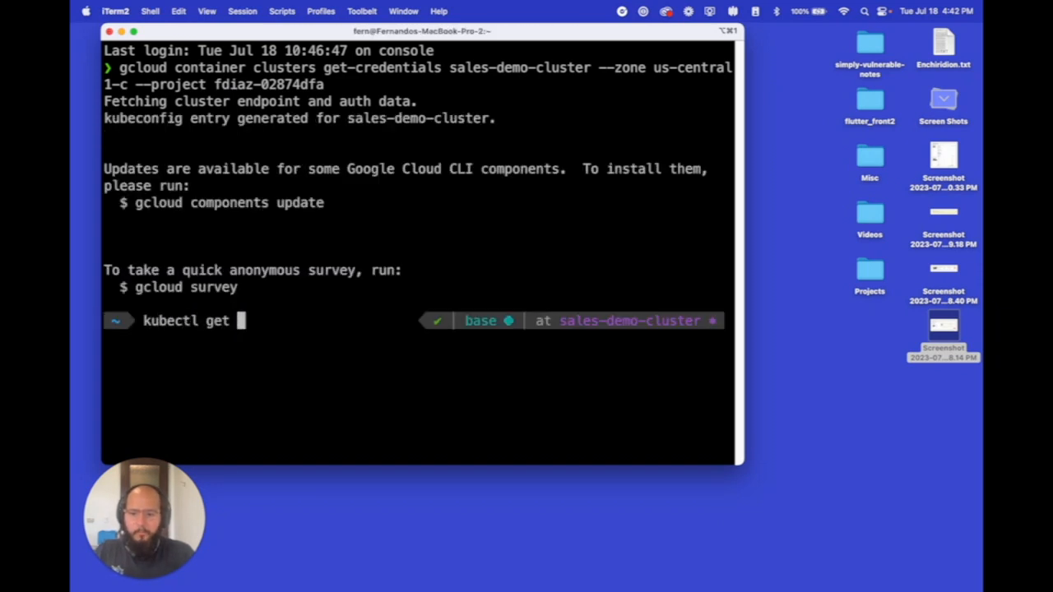
pyautogui.press('Return')
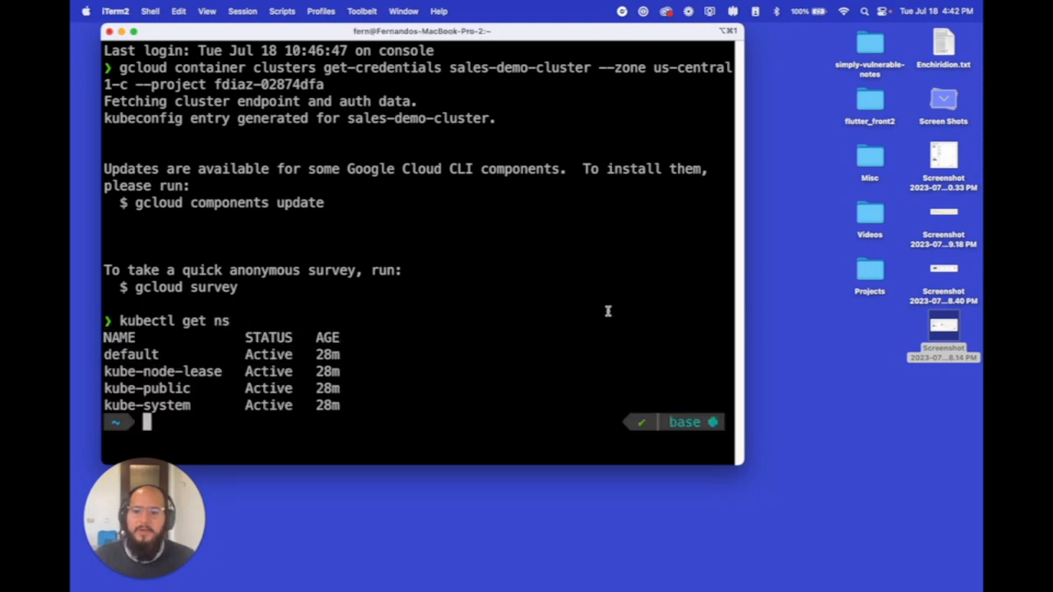
# List the pods with kubectl get pods -n kube-system and examine the Calico pods in the output.
pyautogui.moveTo(287, 35); pyautogui.dragTo(365, 35)
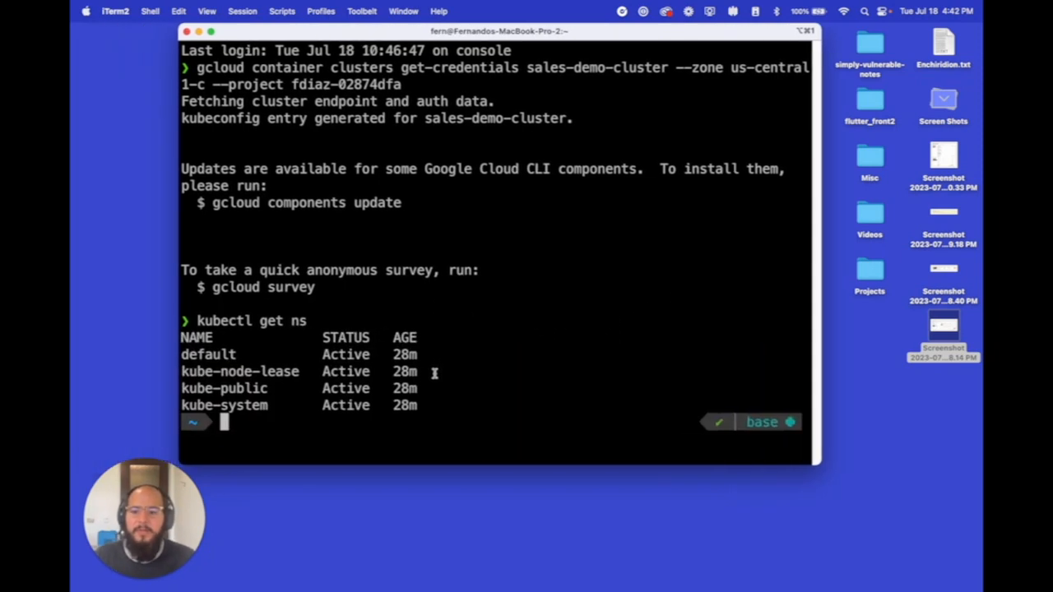
pyautogui.write('kubectl')
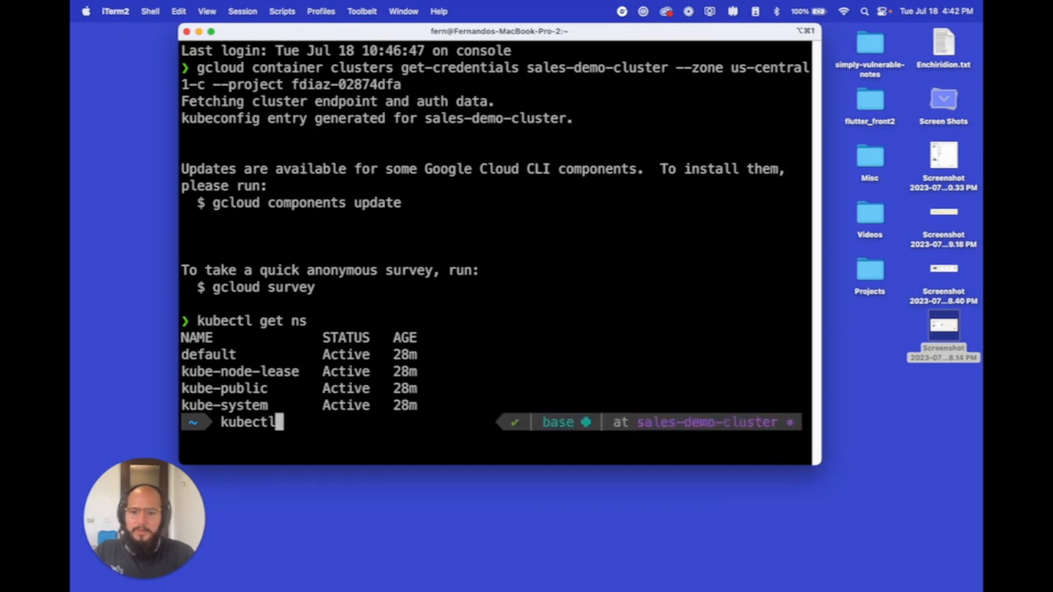
pyautogui.write(' getr')
pyautogui.press('BackSpace')
pyautogui.write('po')
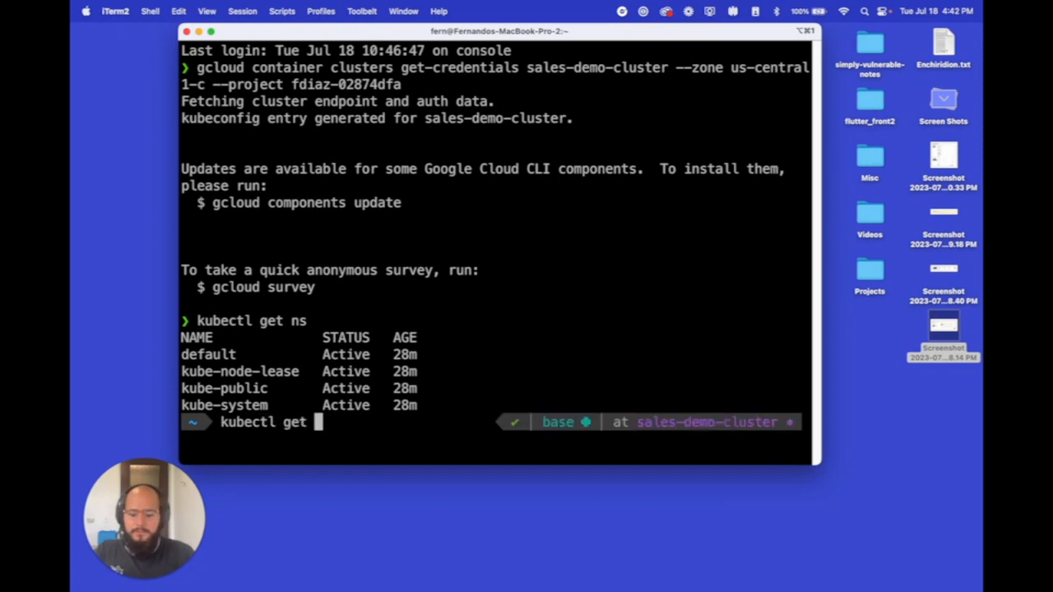
pyautogui.write('ds -n ')
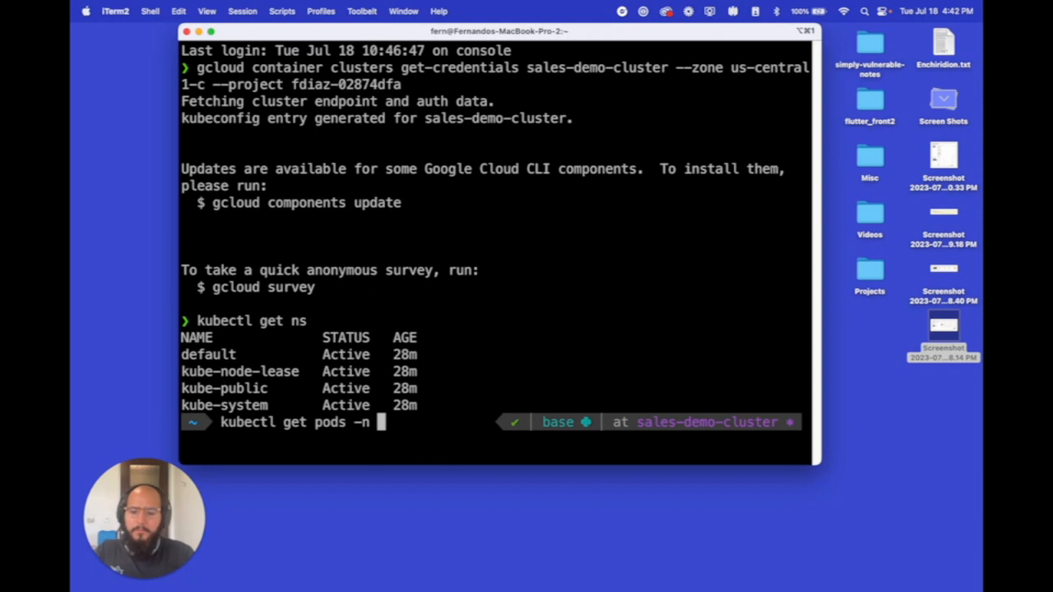
pyautogui.write('ku')
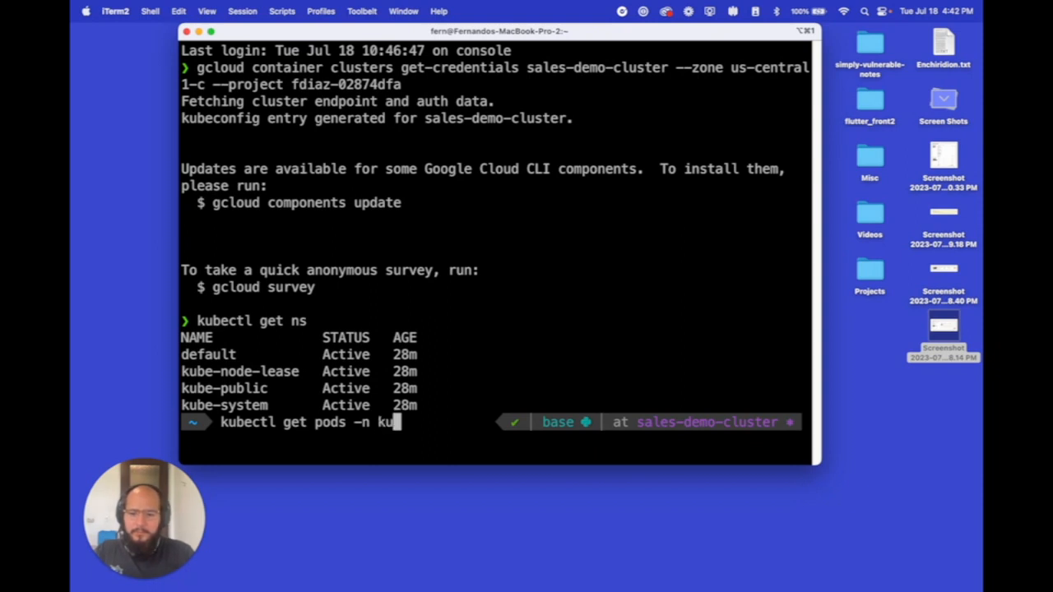
pyautogui.write('be-system')
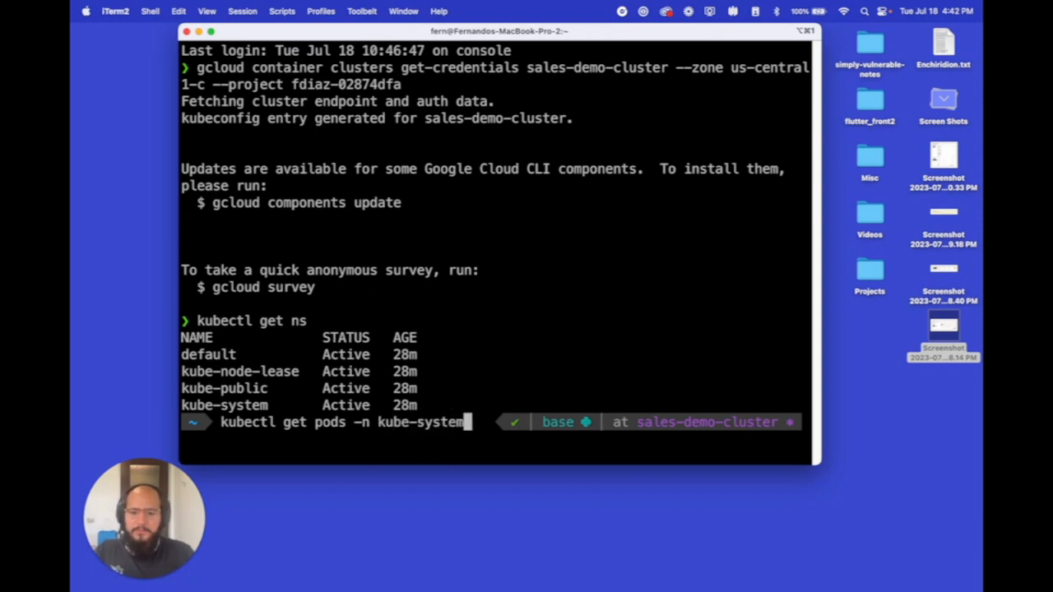
pyautogui.press('Return')
pyautogui.scroll(12, 331, 308)
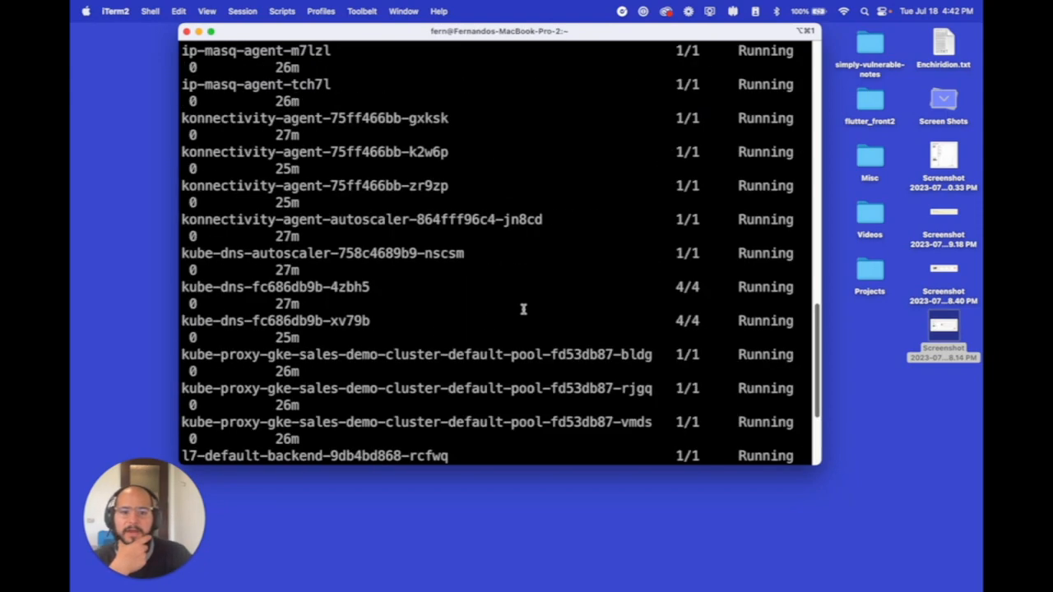
pyautogui.scroll(5, 644, 322)
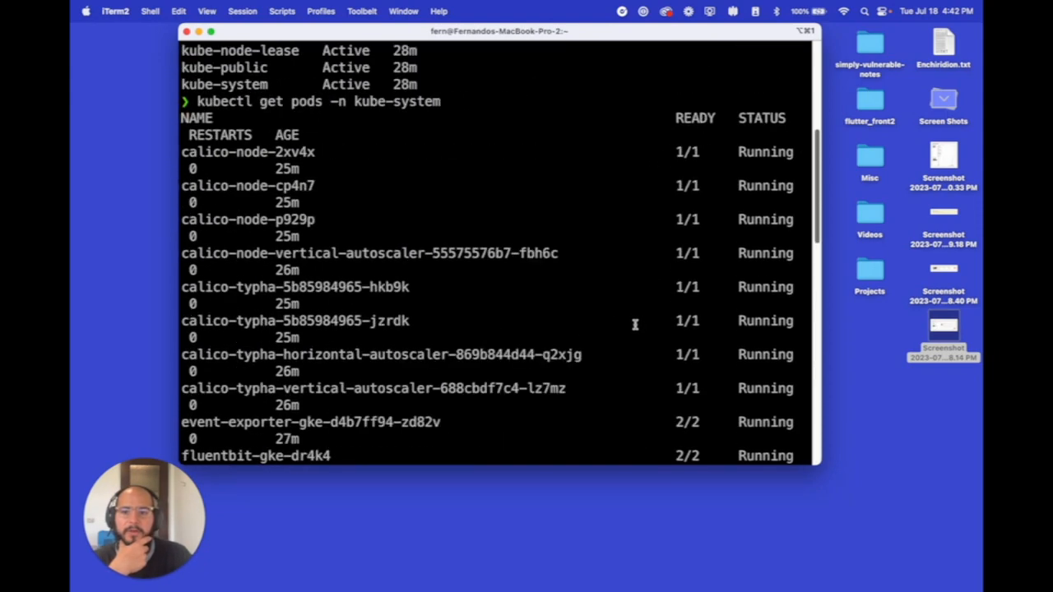
pyautogui.moveTo(198, 153); pyautogui.dragTo(782, 403)
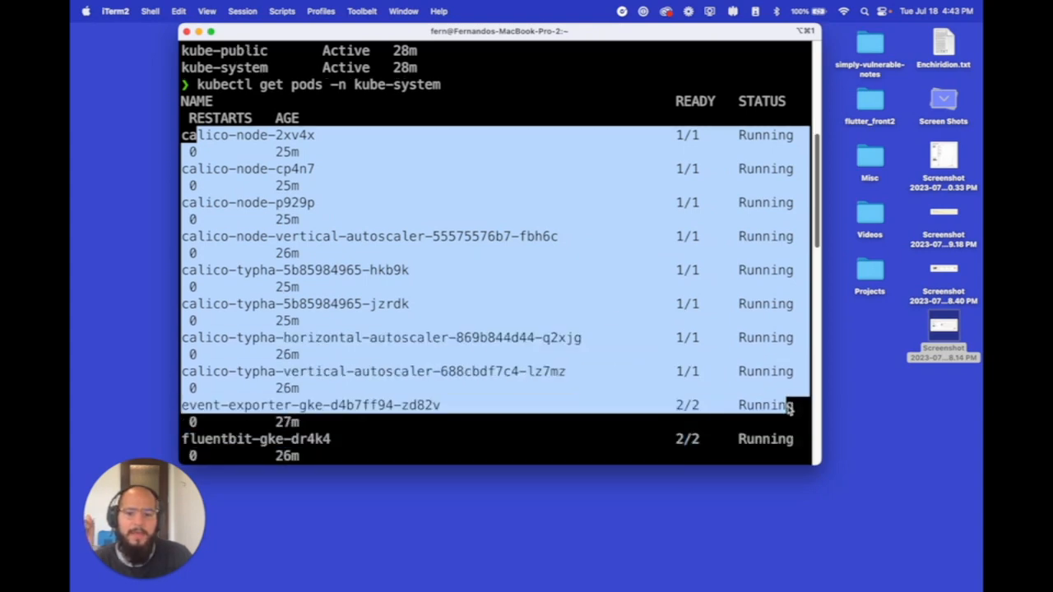
pyautogui.click(667, 388)
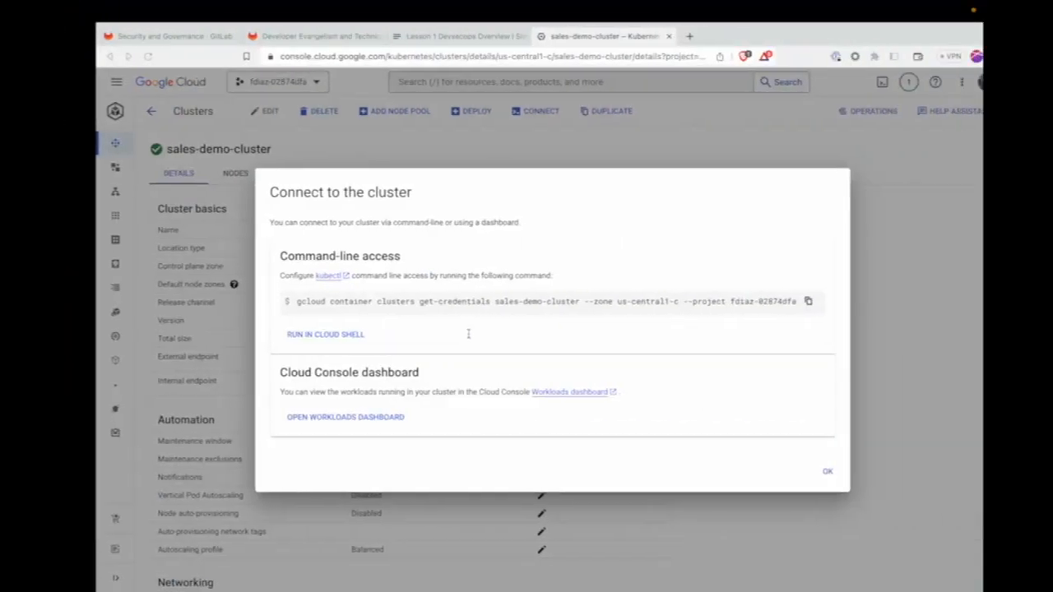
# Close the cluster connection dialog and, in GitLab, start a new project import using a repository URL.
pyautogui.click(800, 473)
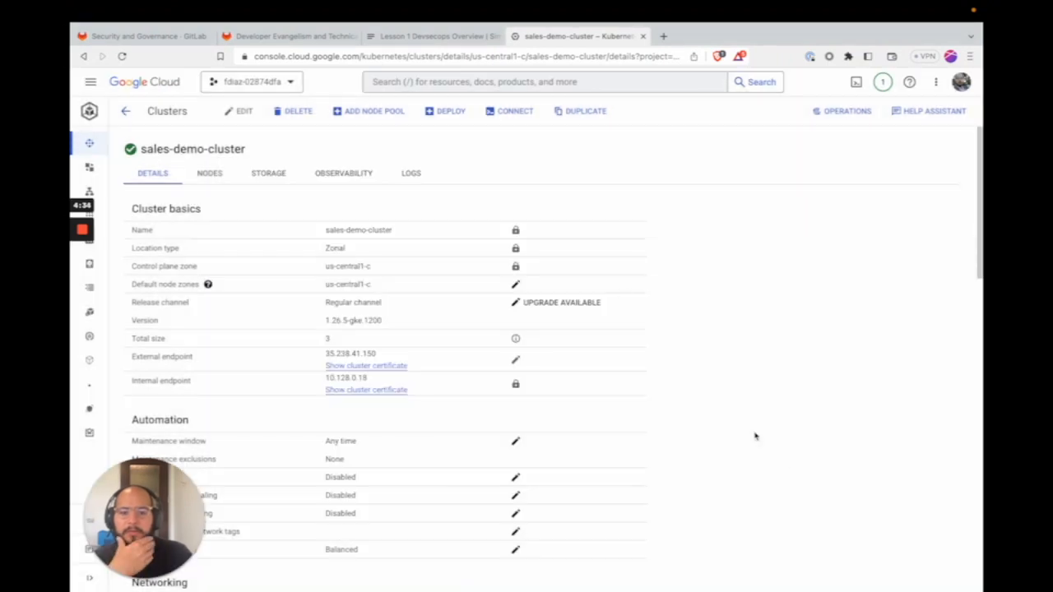
pyautogui.click(316, 37)
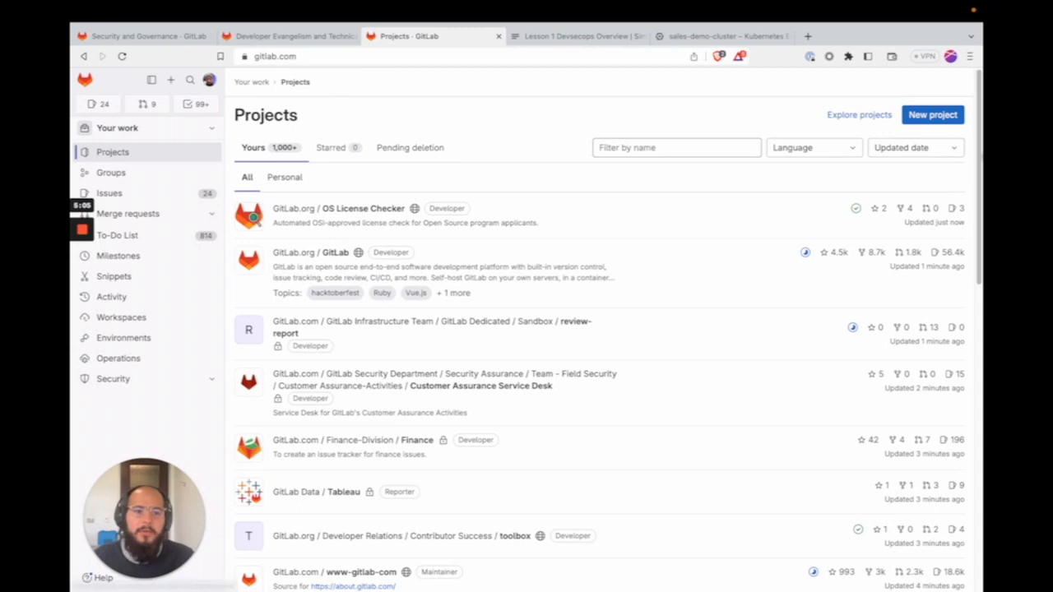
pyautogui.click(302, 178)
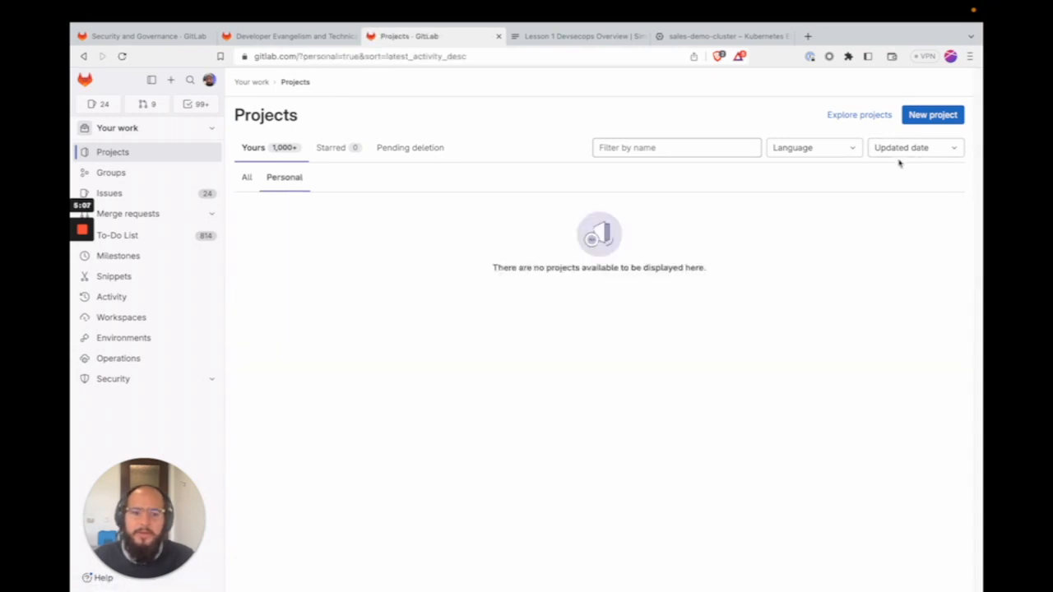
pyautogui.click(945, 115)
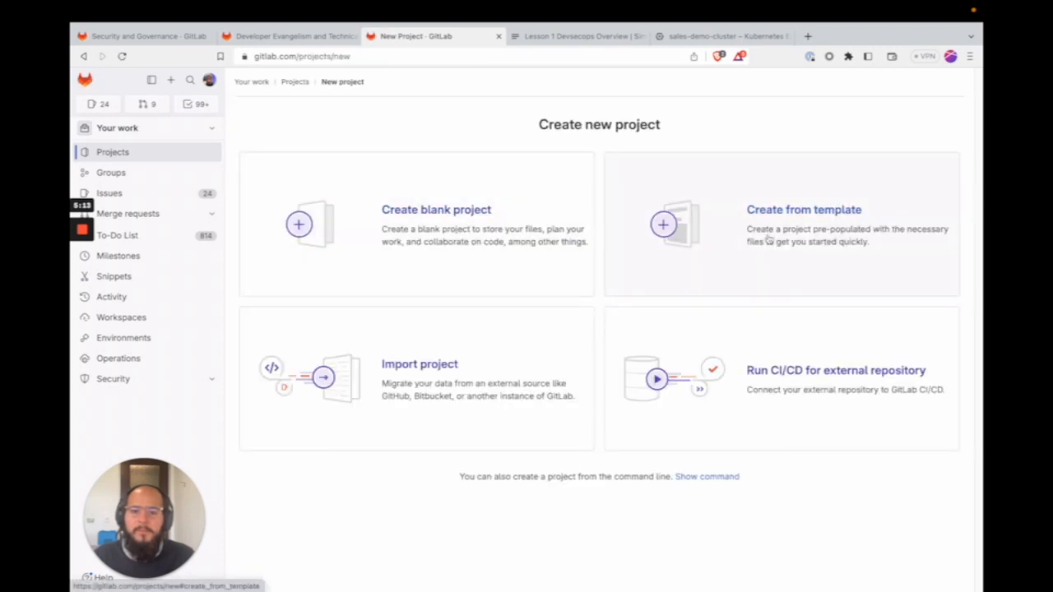
pyautogui.moveTo(477, 367)
pyautogui.mouseDown()
pyautogui.moveTo(469, 372)
pyautogui.moveTo(477, 364)
pyautogui.mouseUp()
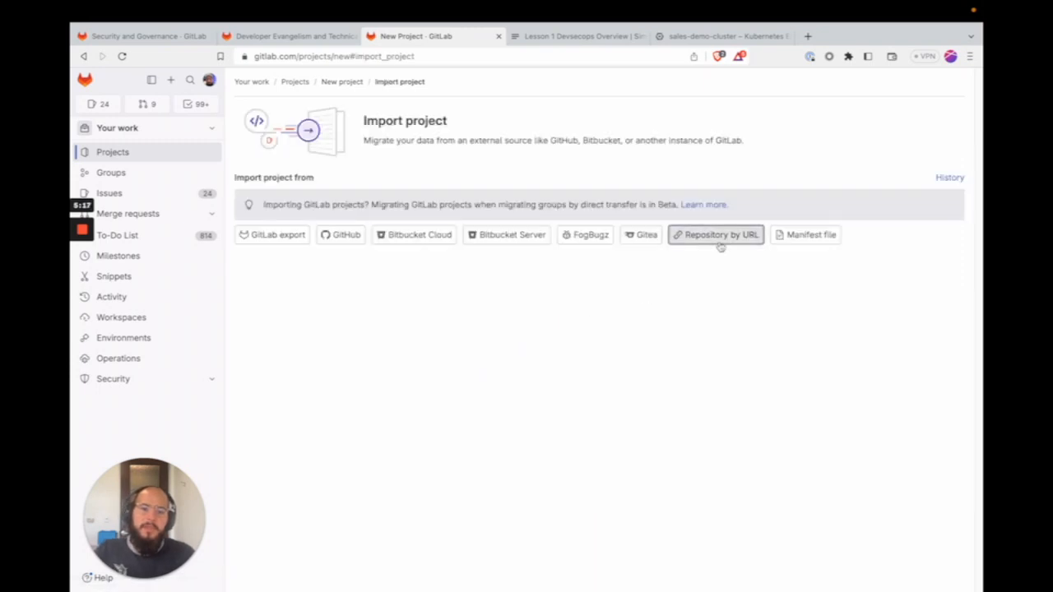
pyautogui.click(720, 245)
pyautogui.scroll(-1, 369, 439)
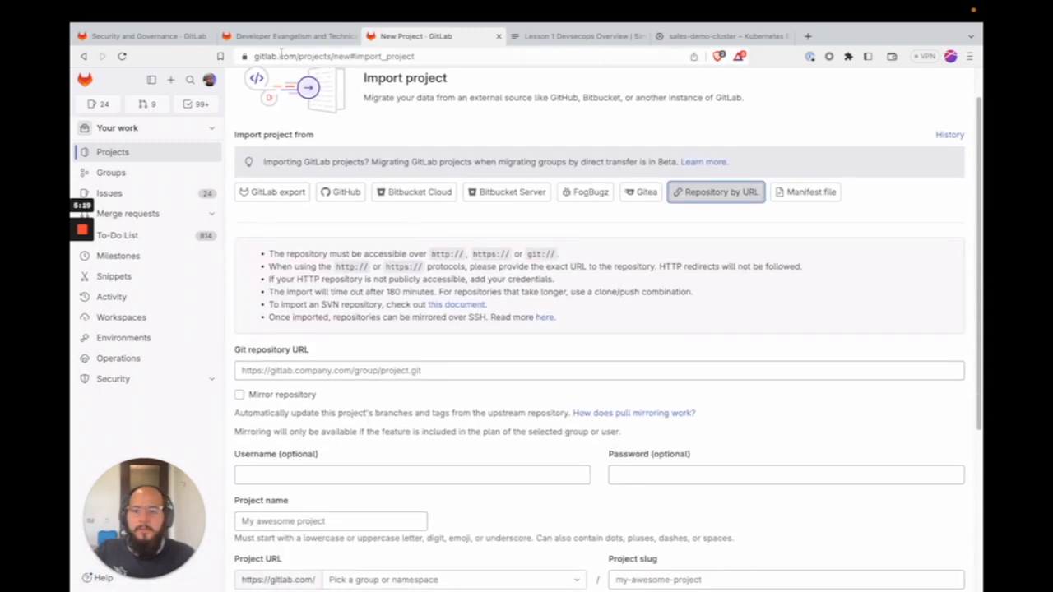
# Copy the HTTPS clone URL of the original Simply Vulnerable Notes project and enter it as the import's Git repository URL.
pyautogui.click(283, 41)
pyautogui.click(954, 310)
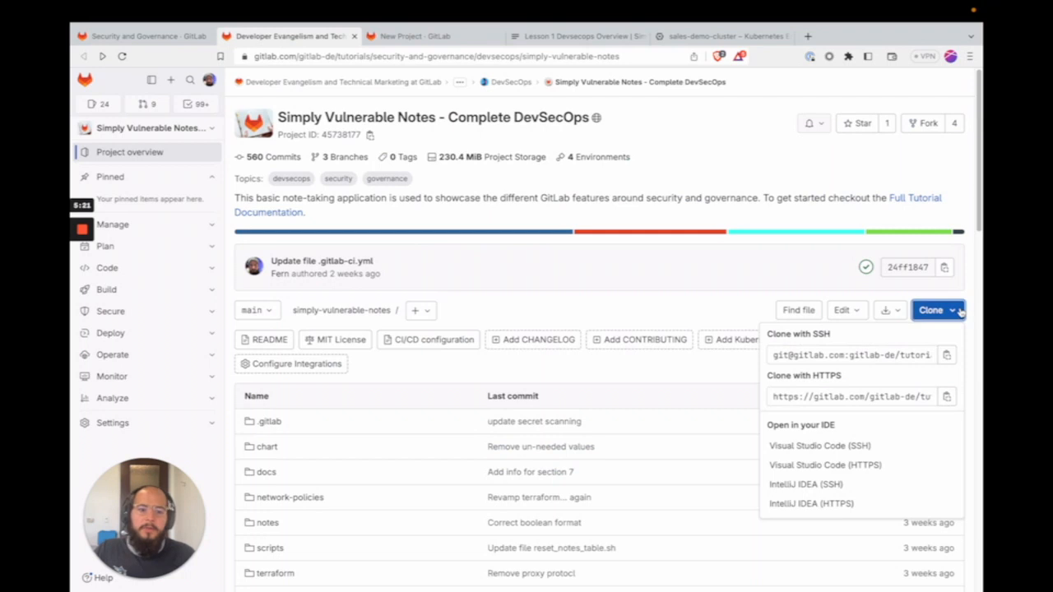
pyautogui.click(947, 397)
pyautogui.hotkey('ctrl', 'Tab')
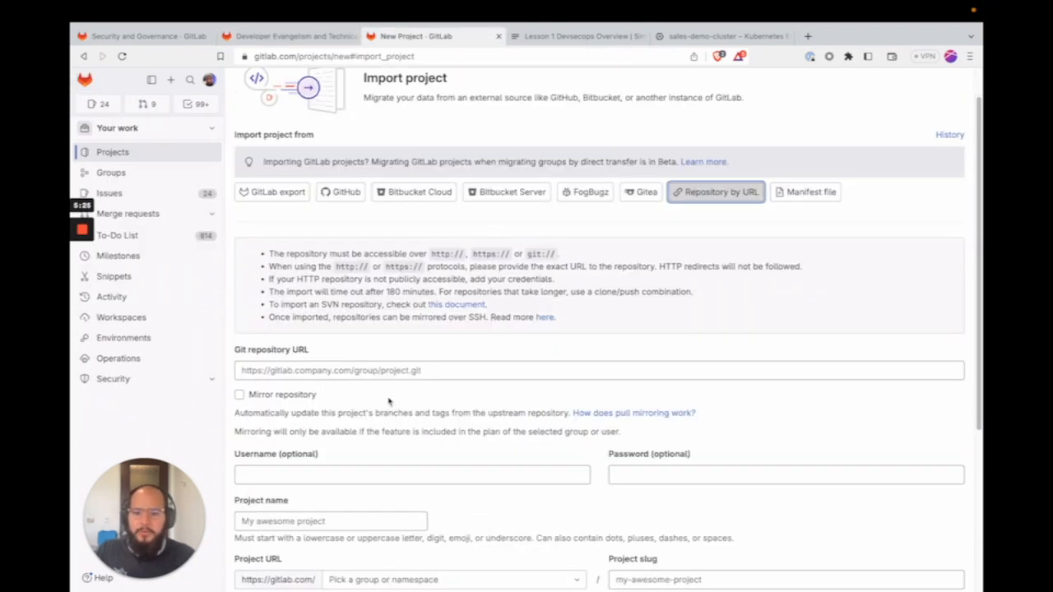
pyautogui.click(381, 373)
pyautogui.write('https://gitlab.com/gitlab-de/tutorials/security-and-governance/devsecops/simply-vulnerable-notes.git')
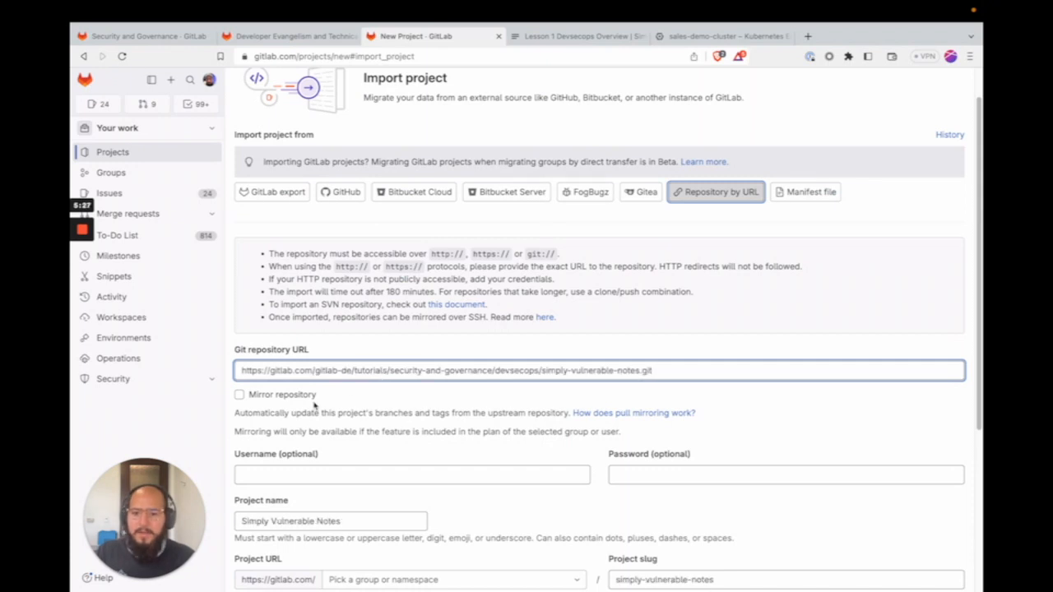
# Set the imported project's visibility level to Public and try to create the project.
pyautogui.scroll(-3, 313, 405)
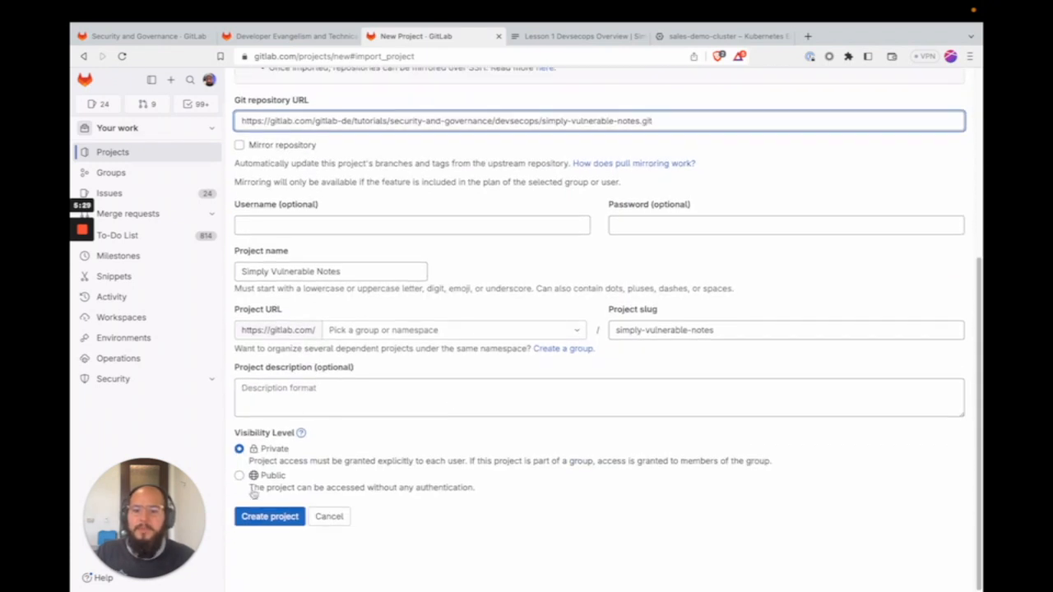
pyautogui.click(239, 476)
pyautogui.scroll(3, 340, 458)
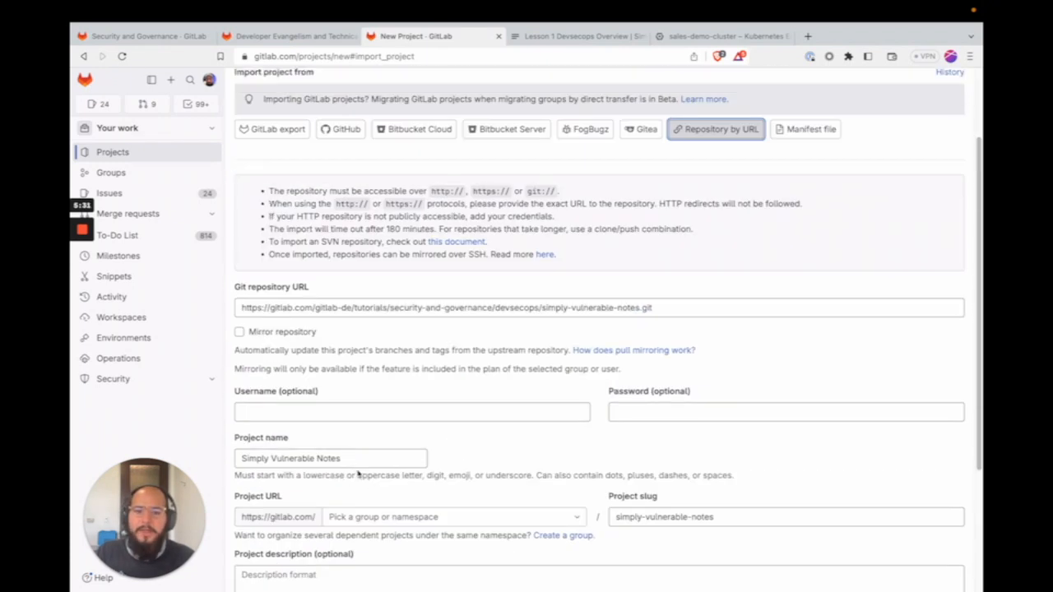
pyautogui.scroll(-3, 357, 473)
pyautogui.click(280, 529)
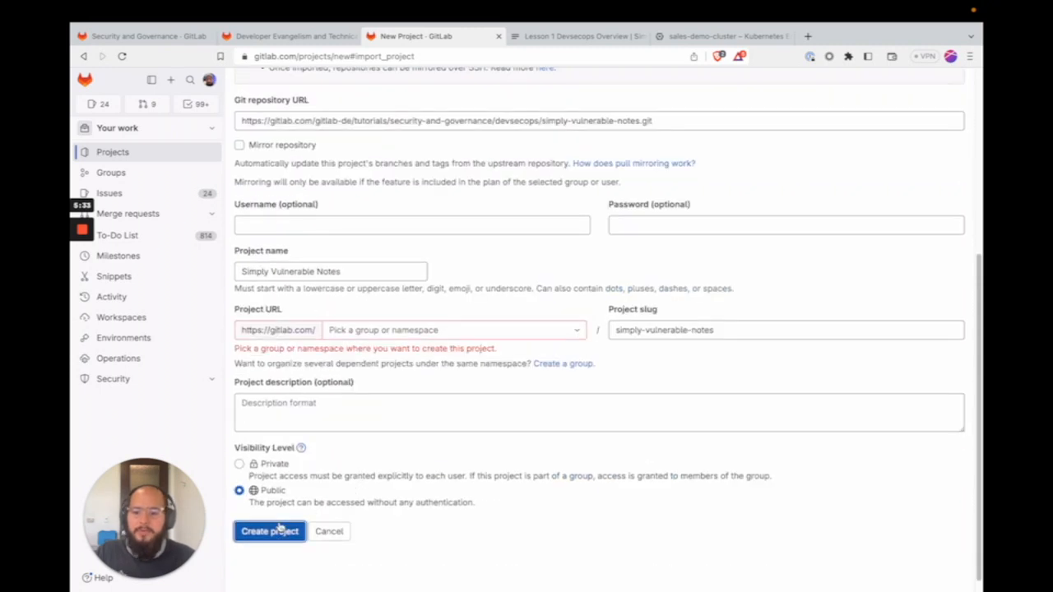
# Pick the personal user namespace for the project URL and create the project.
pyautogui.click(435, 335)
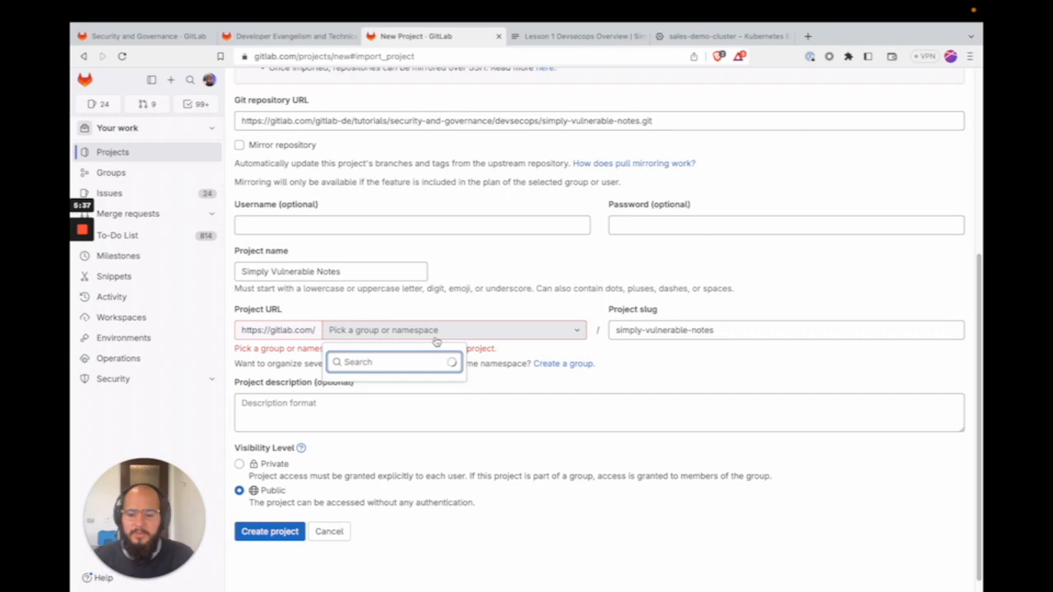
pyautogui.write('diazjfg')
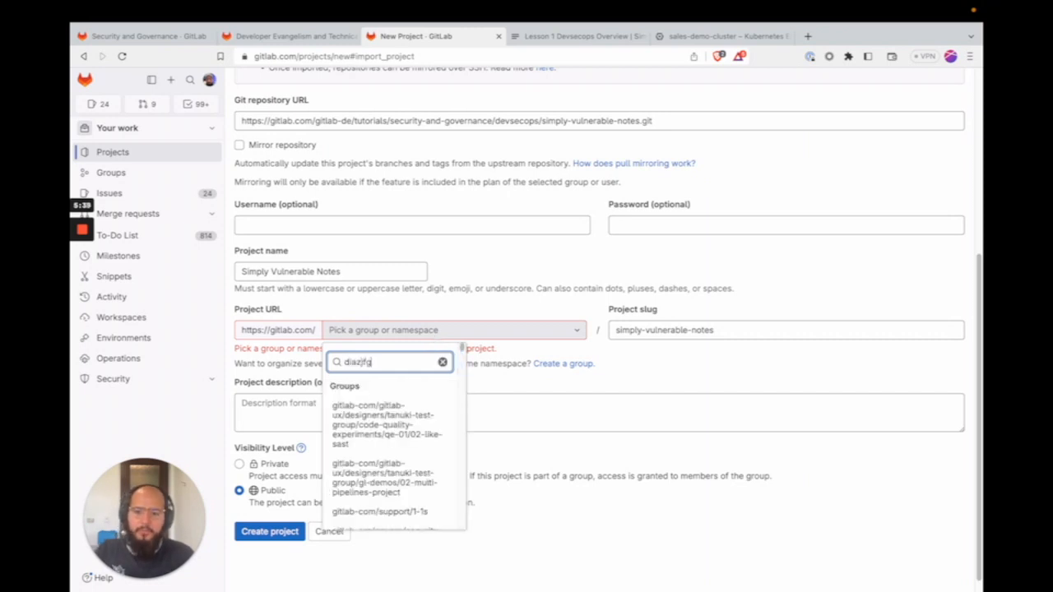
pyautogui.press('BackSpace')
pyautogui.press('BackSpace')
pyautogui.press('BackSpace')
pyautogui.press('BackSpace')
pyautogui.press('BackSpace')
pyautogui.press('BackSpace')
pyautogui.press('BackSpace')
pyautogui.write('fj')
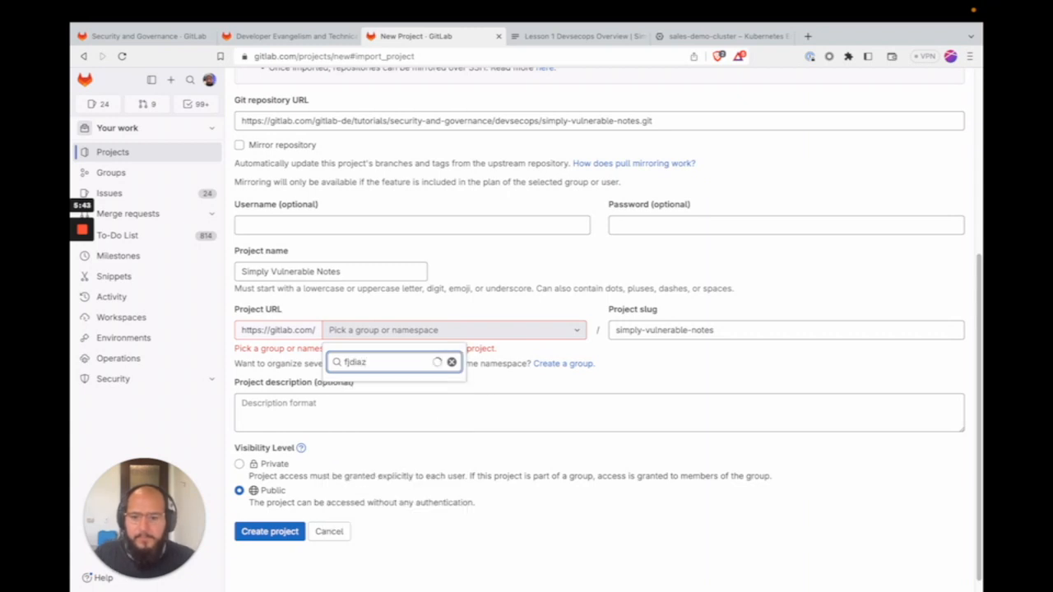
pyautogui.click(421, 398)
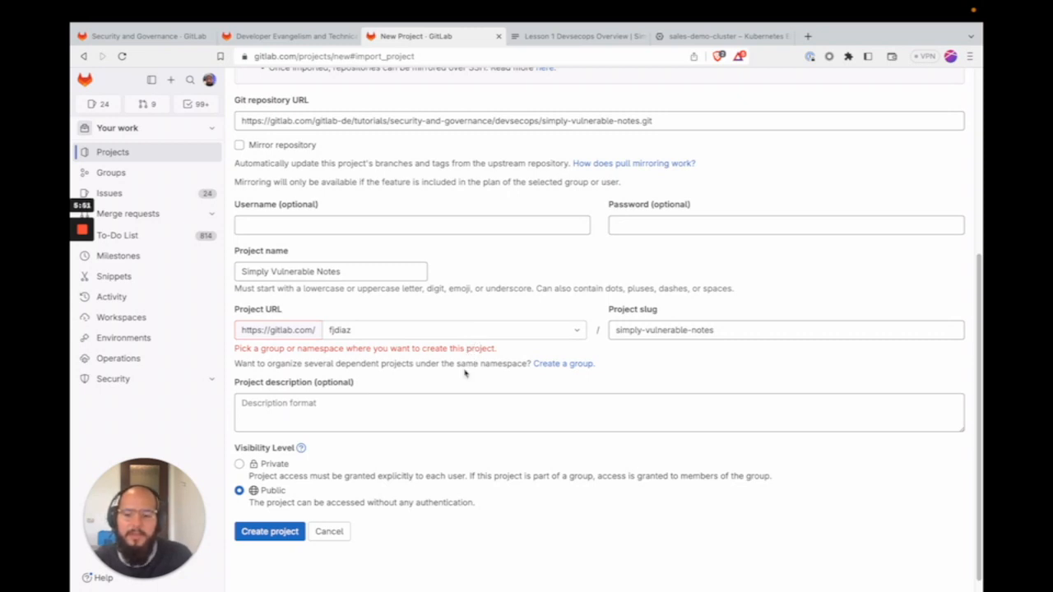
pyautogui.click(288, 532)
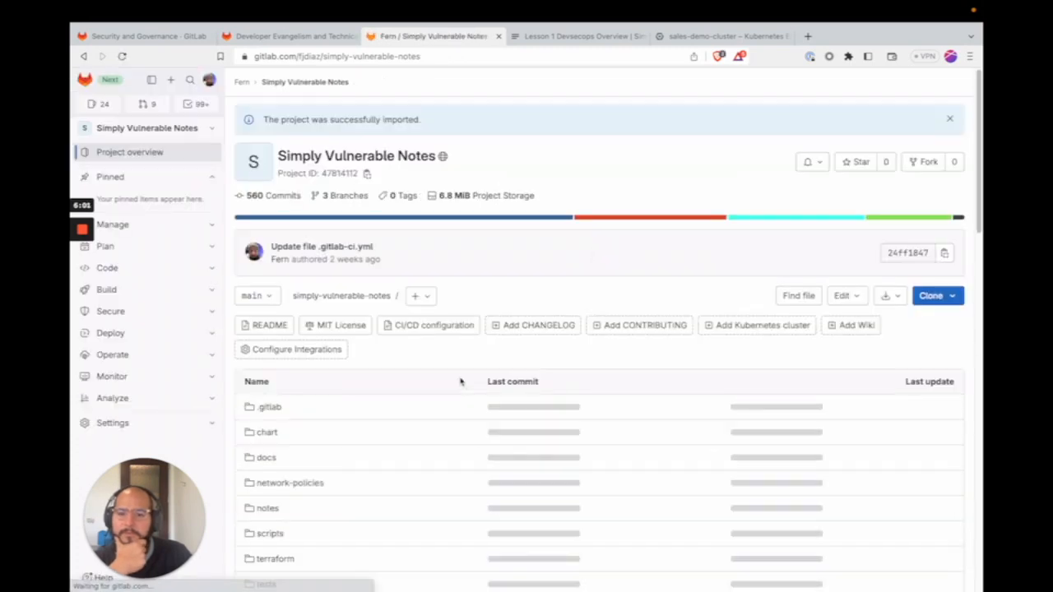
# Dismiss the import notice and look through the imported project's file list.
pyautogui.click(949, 119)
pyautogui.scroll(-20, 470, 414)
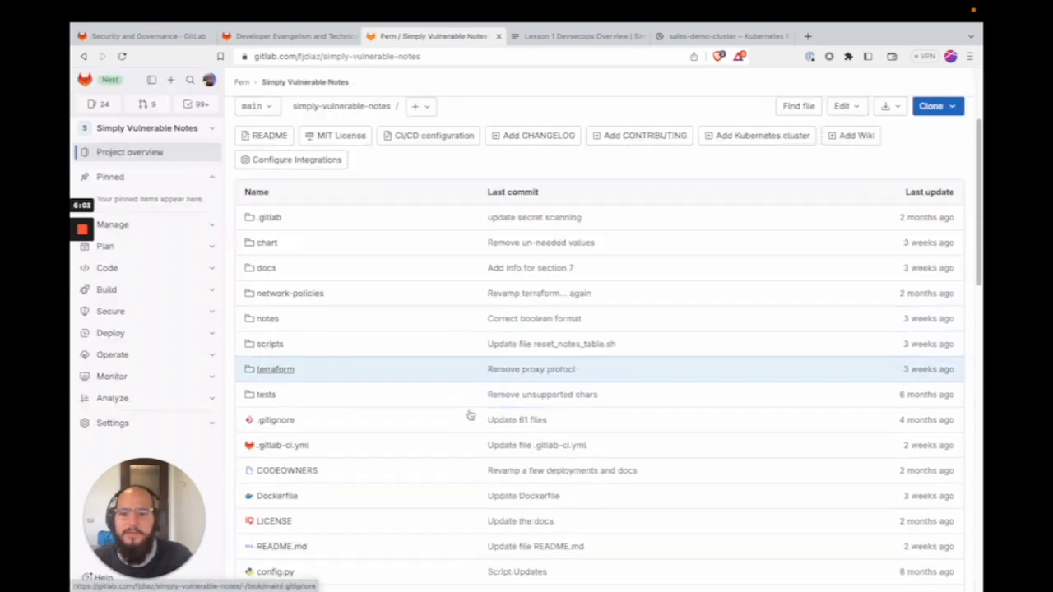
pyautogui.scroll(20, 234, 448)
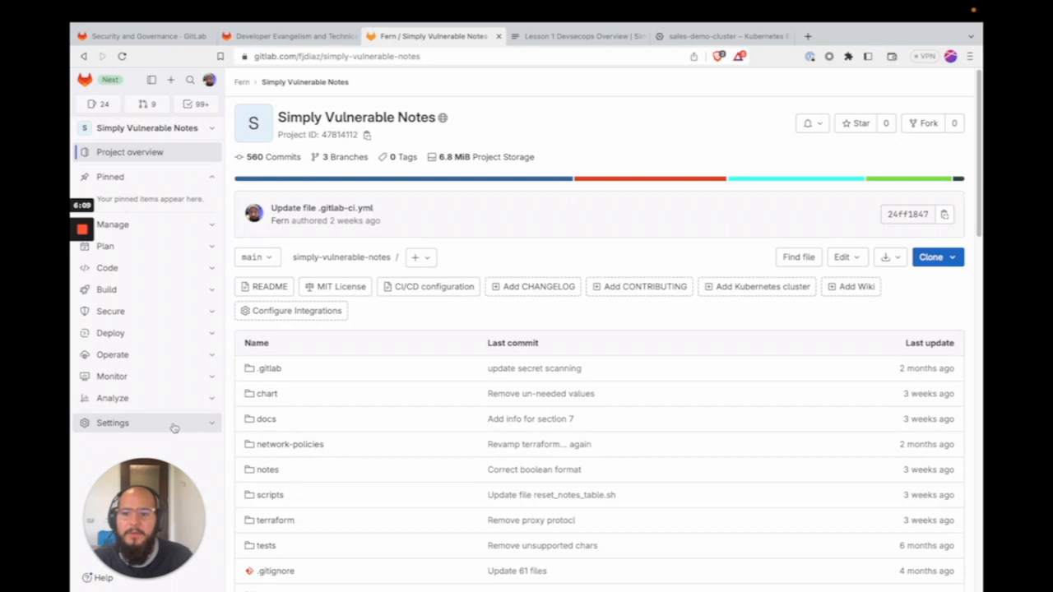
# Open the imported project's Kubernetes clusters page.
pyautogui.click(174, 311)
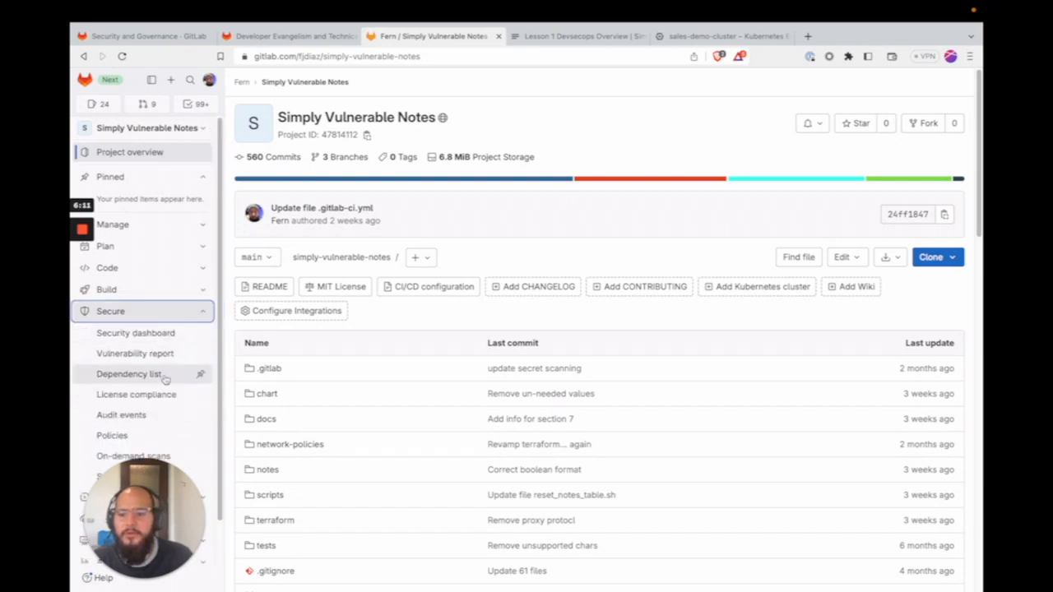
pyautogui.scroll(2, 200, 308)
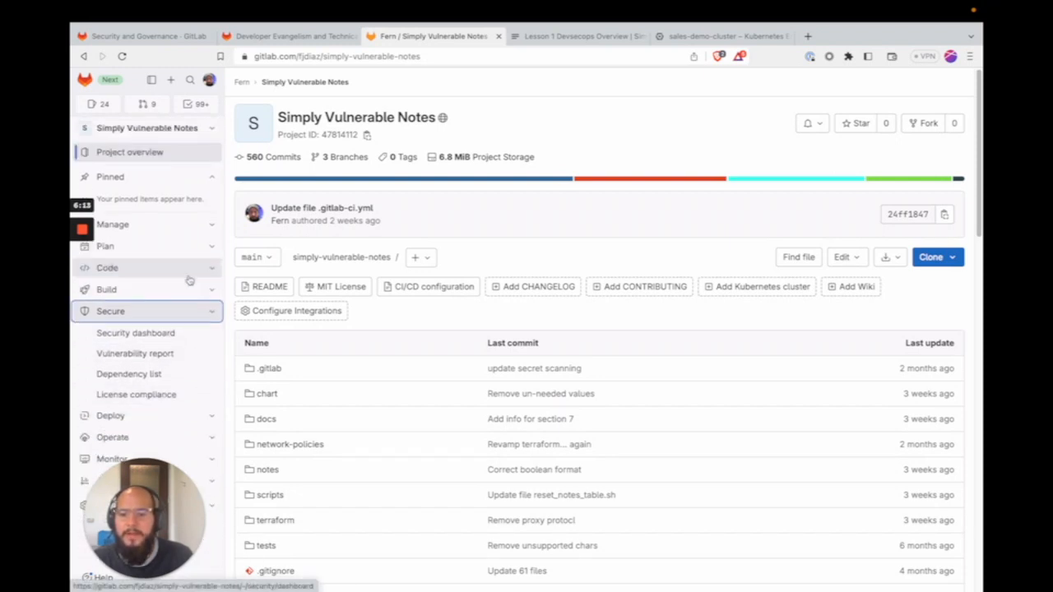
pyautogui.click(200, 309)
pyautogui.click(200, 355)
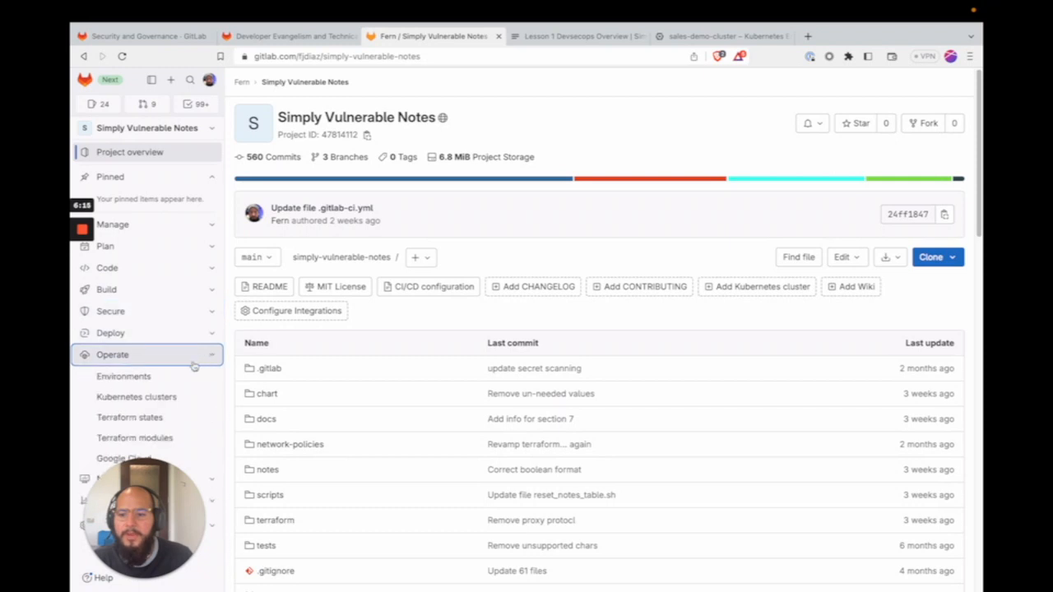
pyautogui.click(148, 402)
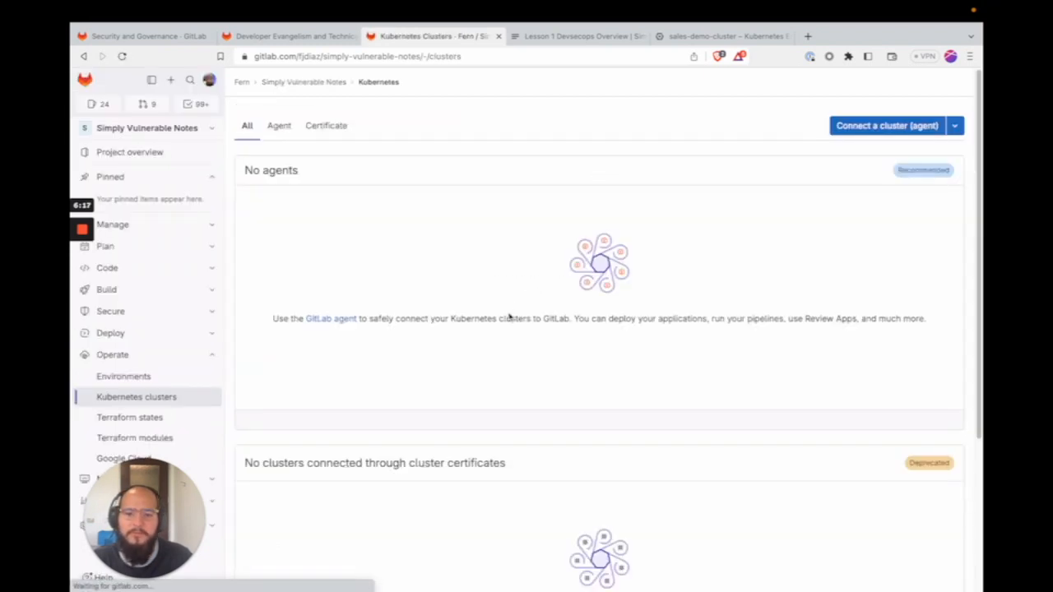
# Register the simplenotes agent for connecting a Kubernetes cluster and copy the Helm installation commands.
pyautogui.click(904, 134)
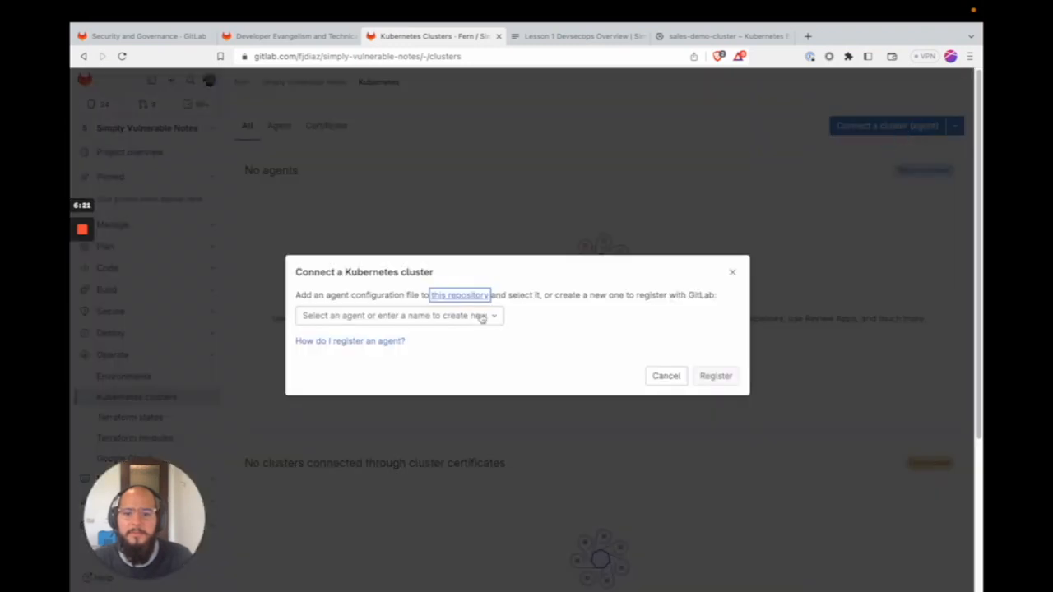
pyautogui.click(482, 319)
pyautogui.click(395, 371)
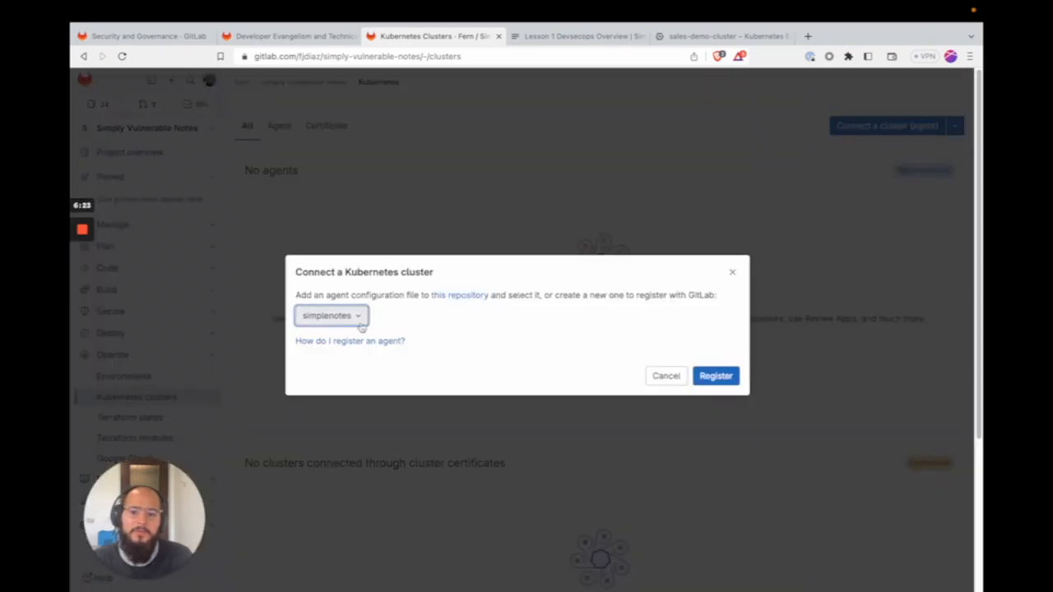
pyautogui.click(716, 377)
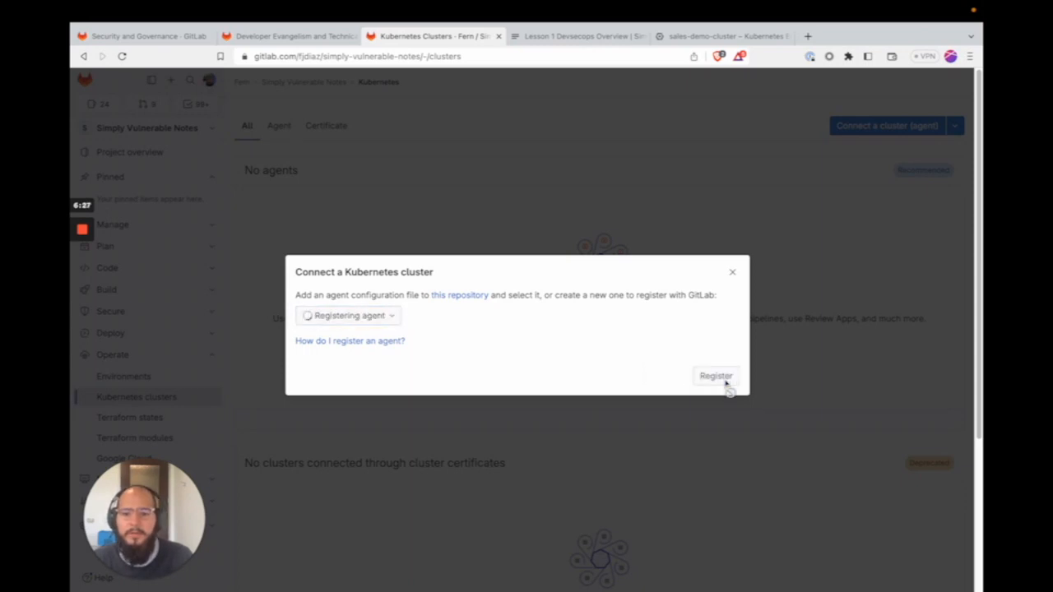
pyautogui.click(729, 338)
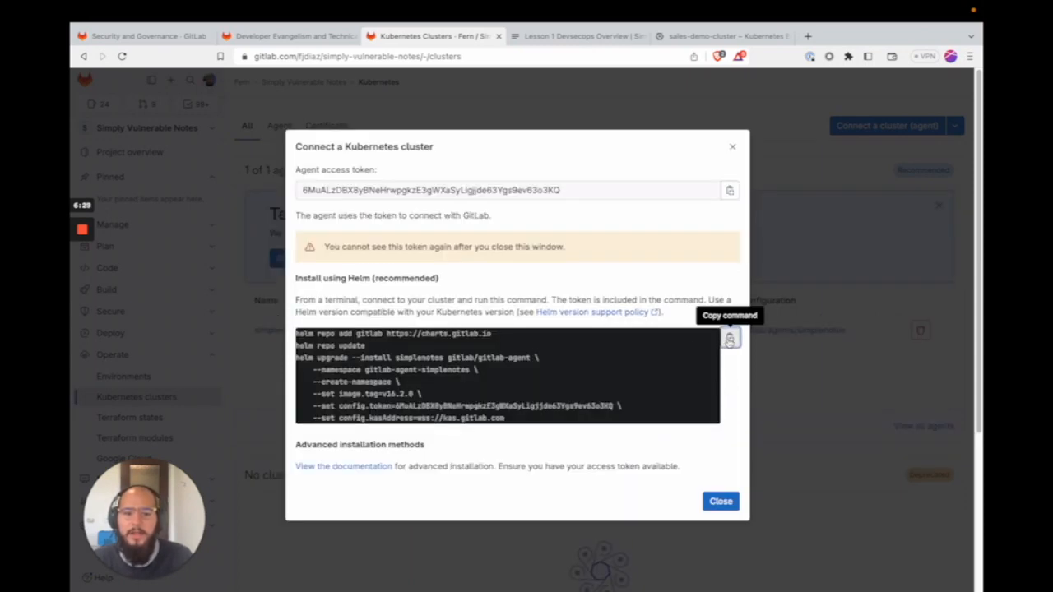
# Switch to iTerm2, run the copied Helm commands containing the agent access token, and close the cluster connection dialog back in GitLab.
pyautogui.hotkey('ctrl', 'Left')
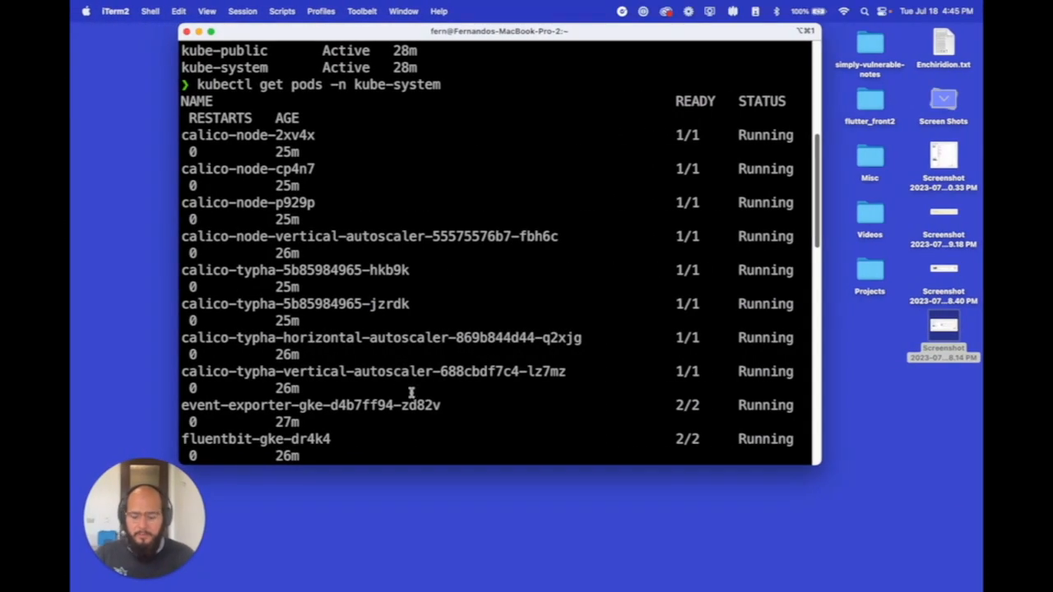
pyautogui.press('Return')
pyautogui.press('Return')
pyautogui.press('Return')
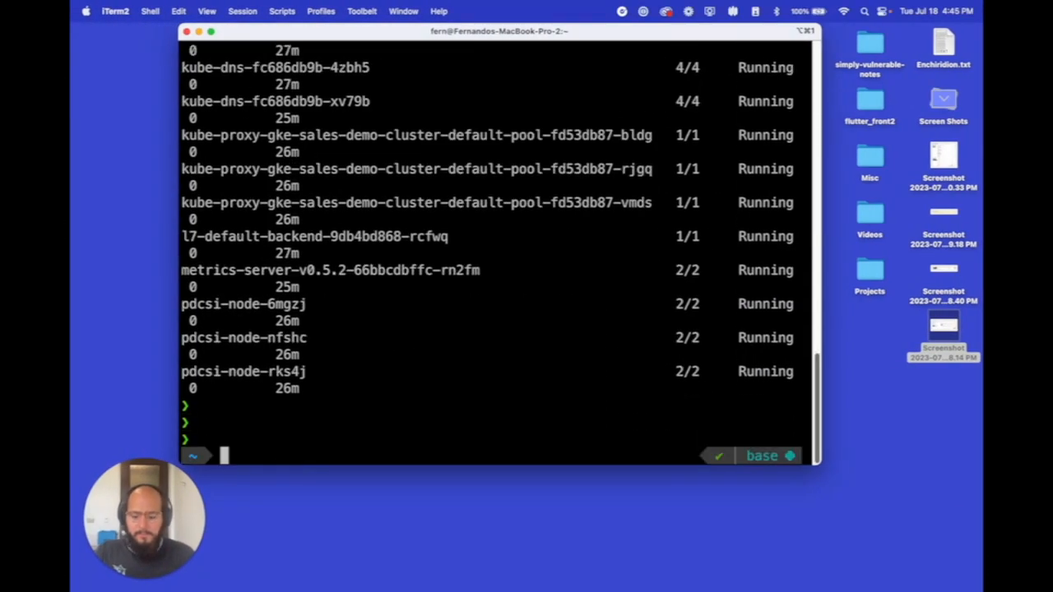
pyautogui.press('super+v')
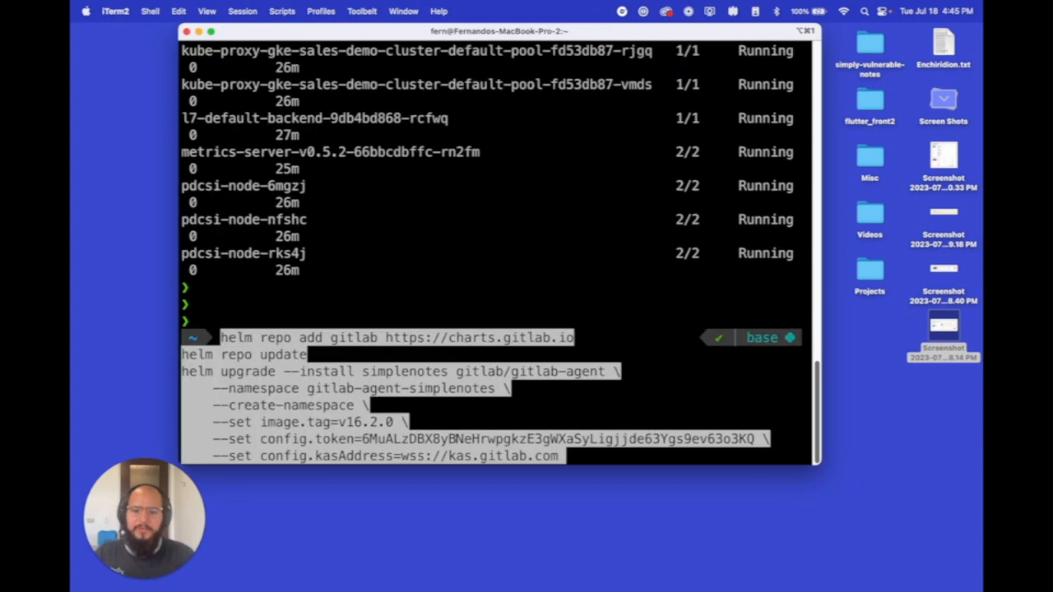
pyautogui.press('Return')
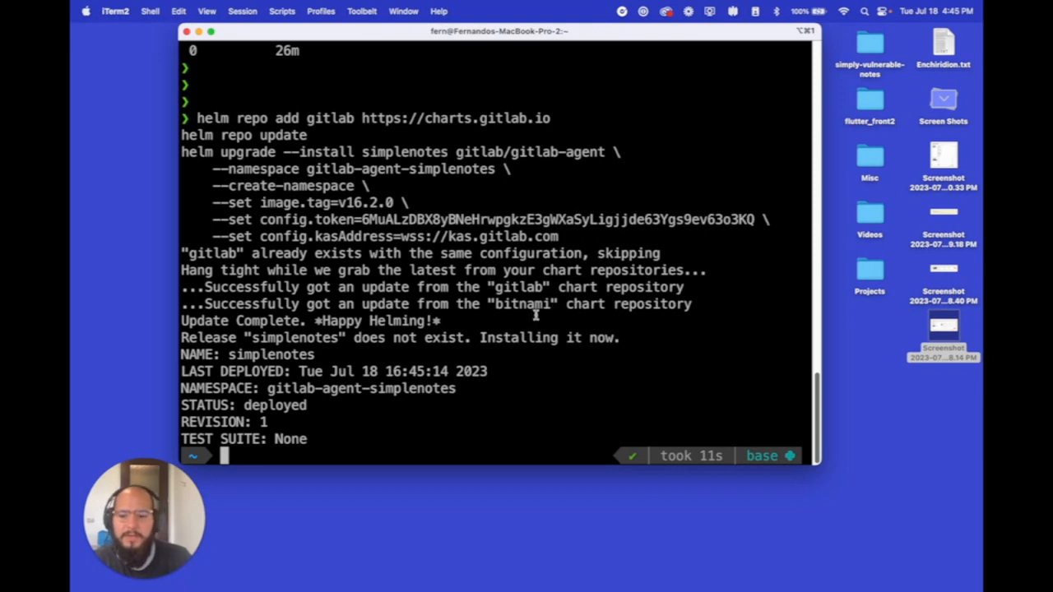
pyautogui.hotkey('ctrl', 'Right')
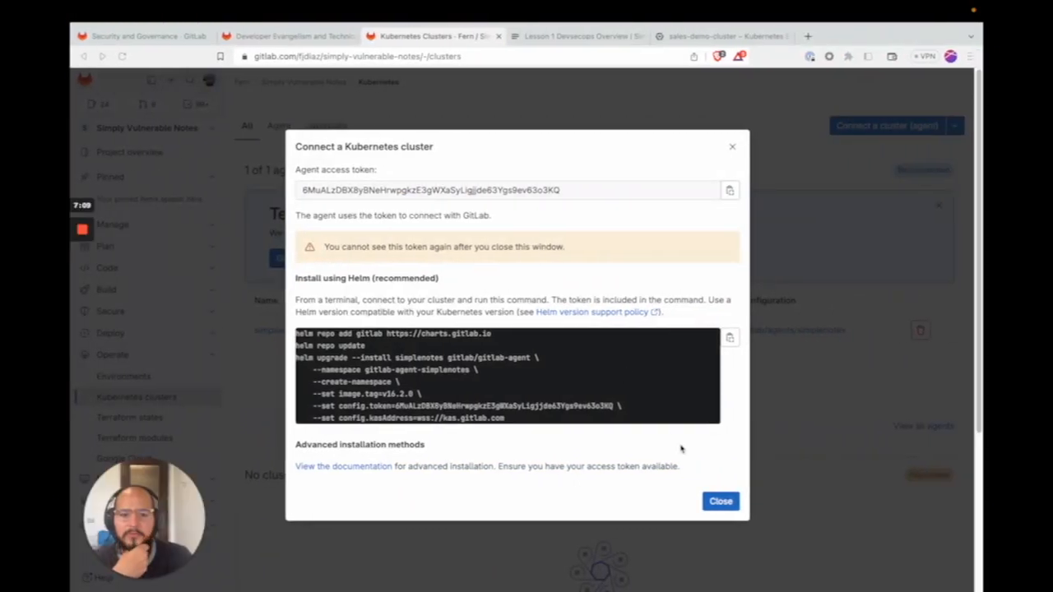
pyautogui.click(716, 501)
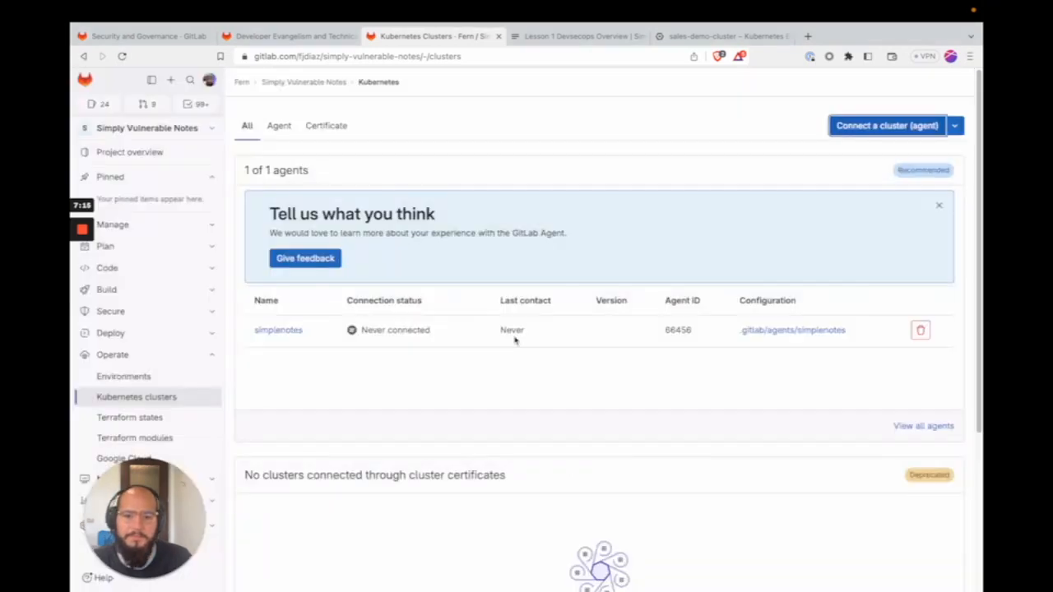
# Open Lesson 2 Tutorial Prerequisites in the tutorial site and read through its cluster setup and Terraform instructions to the end.
pyautogui.click(575, 37)
pyautogui.click(207, 220)
pyautogui.scroll(-1, 366, 321)
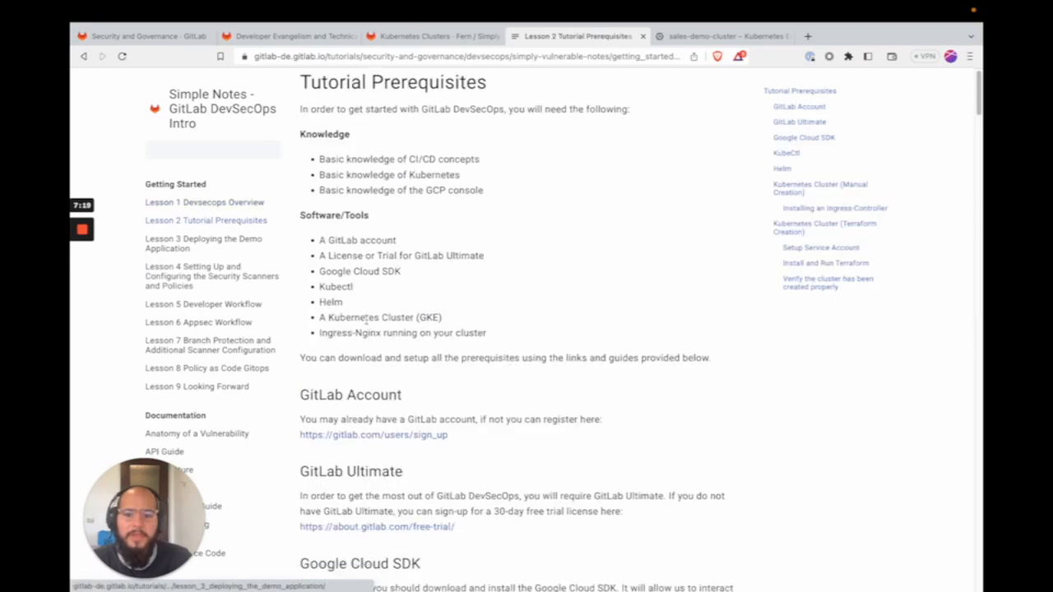
pyautogui.scroll(-20, 366, 320)
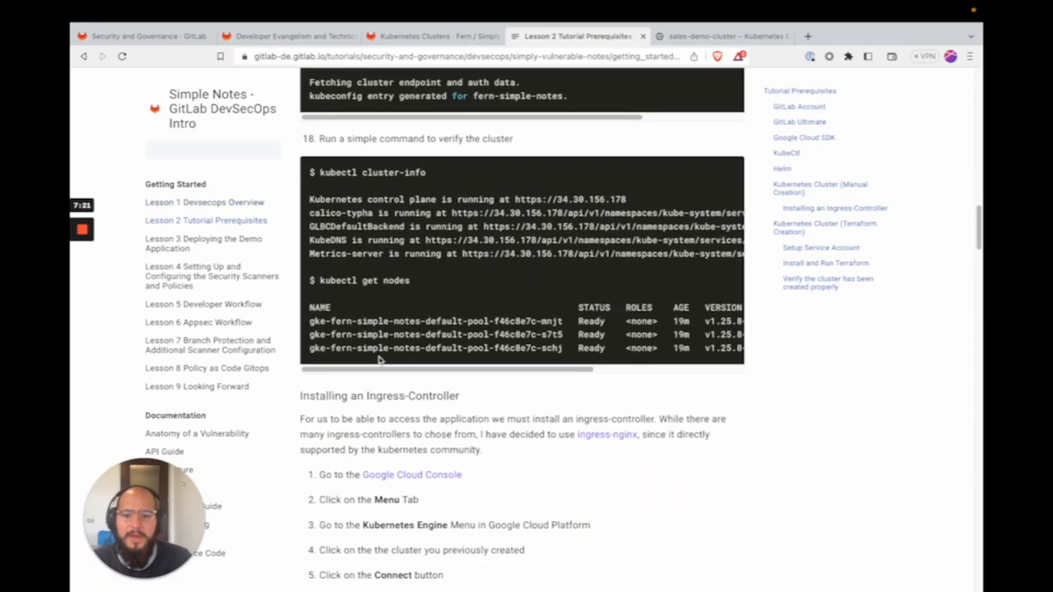
pyautogui.scroll(-15, 380, 360)
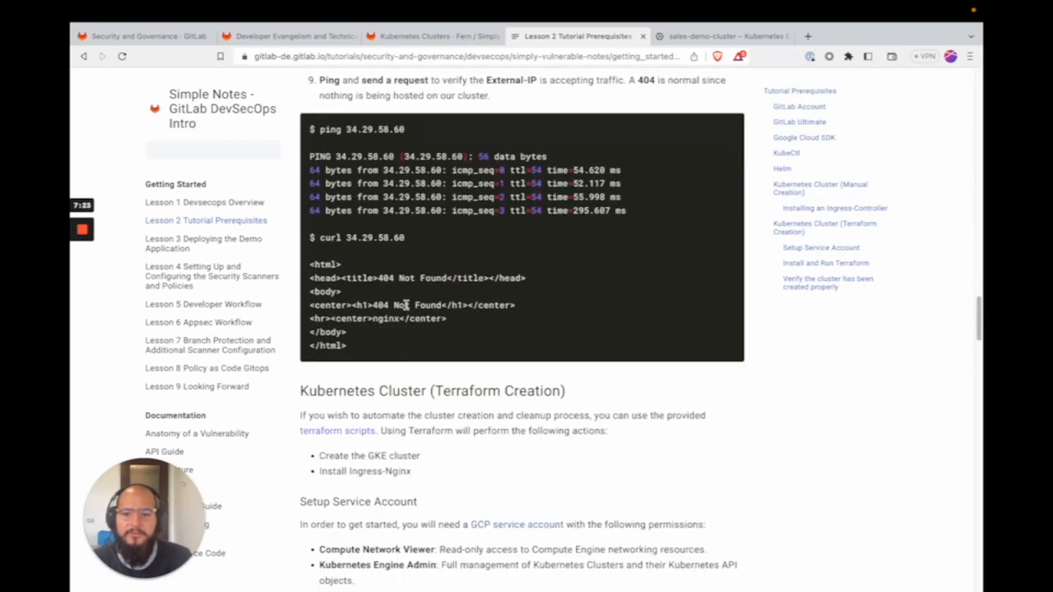
pyautogui.scroll(-8, 407, 321)
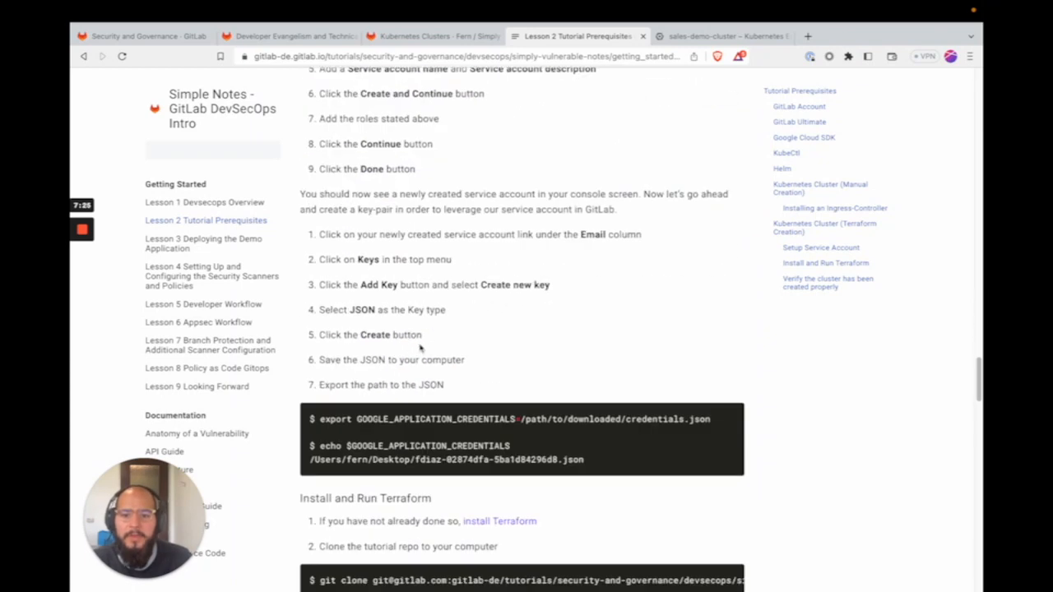
pyautogui.scroll(-5, 500, 367)
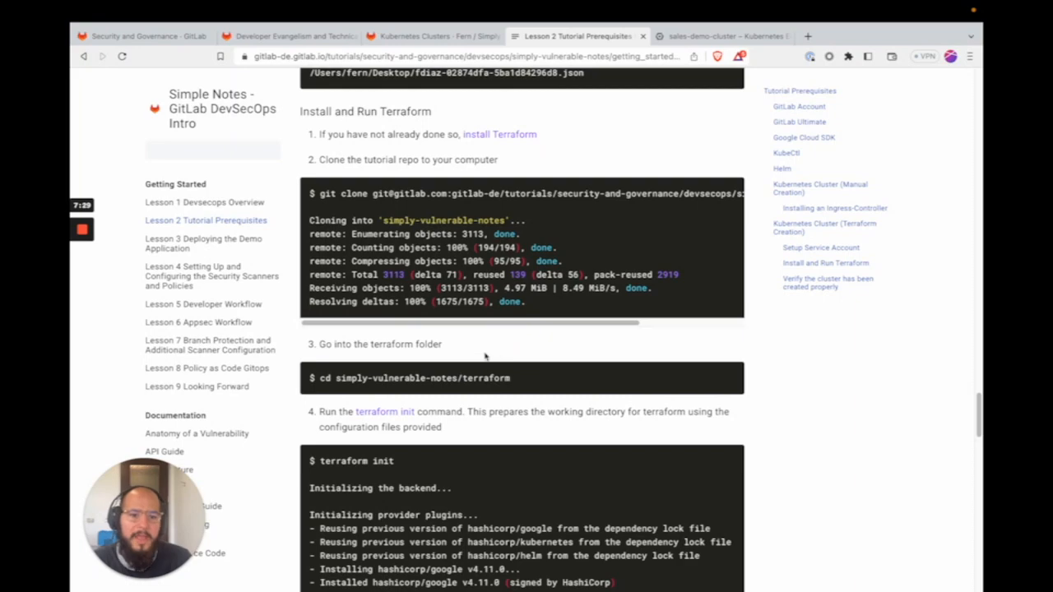
pyautogui.scroll(-15, 477, 380)
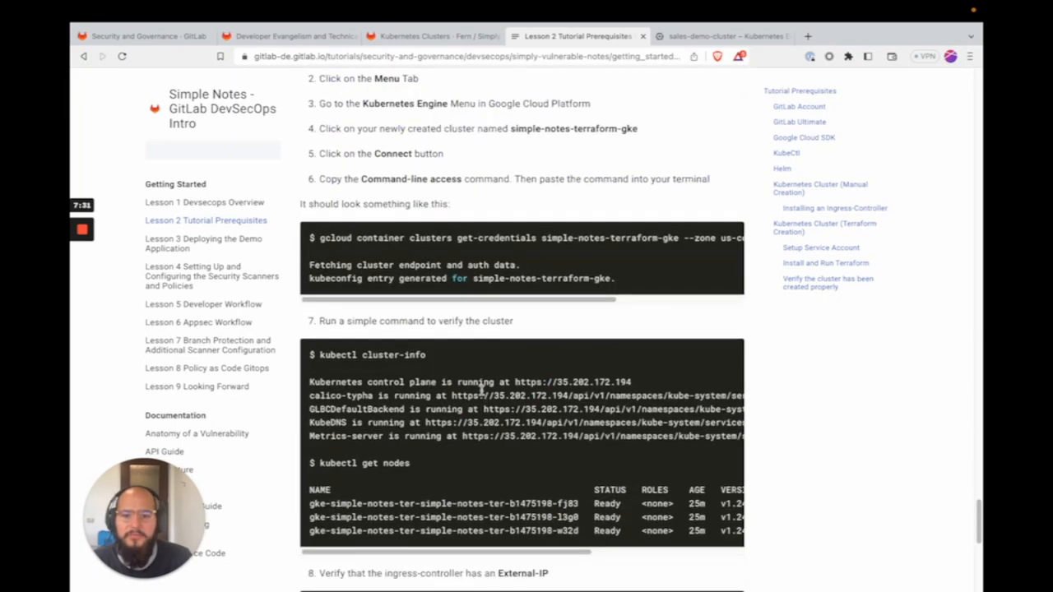
pyautogui.scroll(-1, 493, 390)
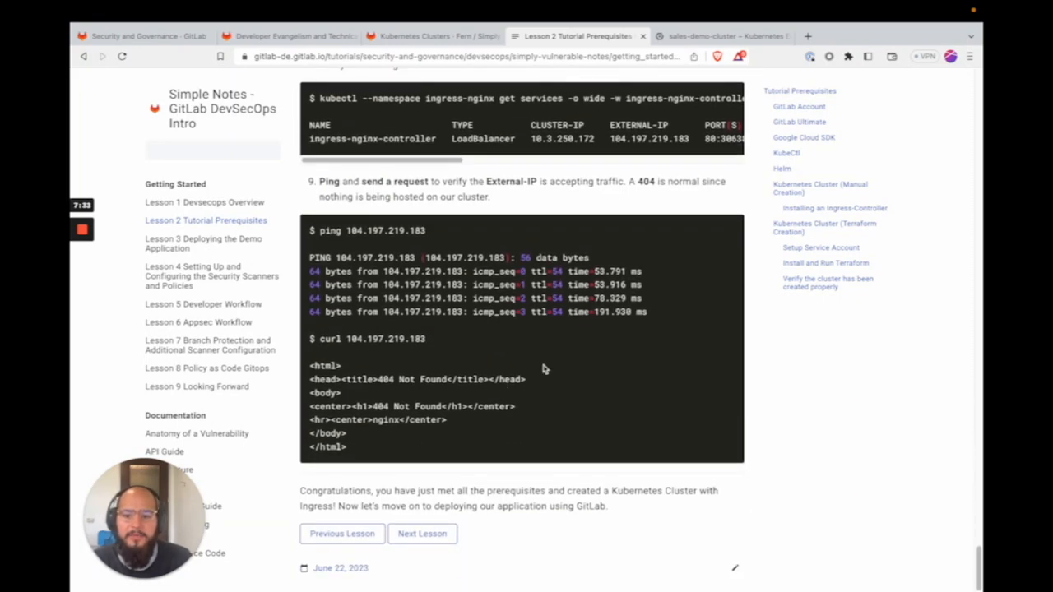
# Look back through the lesson's Terraform and manual cluster instructions to find the Installing an Ingress-Controller section.
pyautogui.scroll(3, 477, 357)
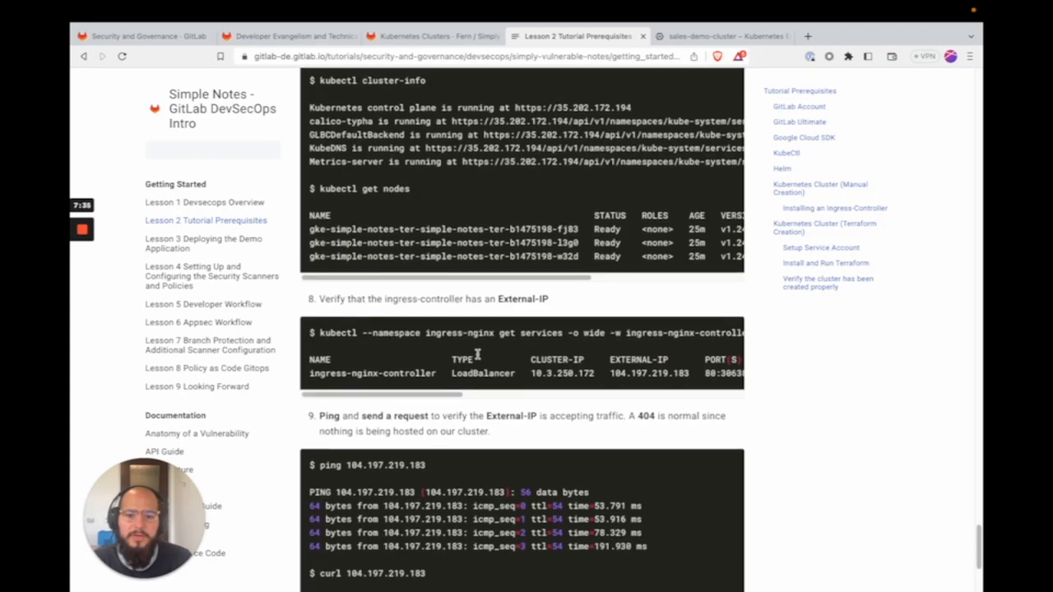
pyautogui.scroll(6, 412, 403)
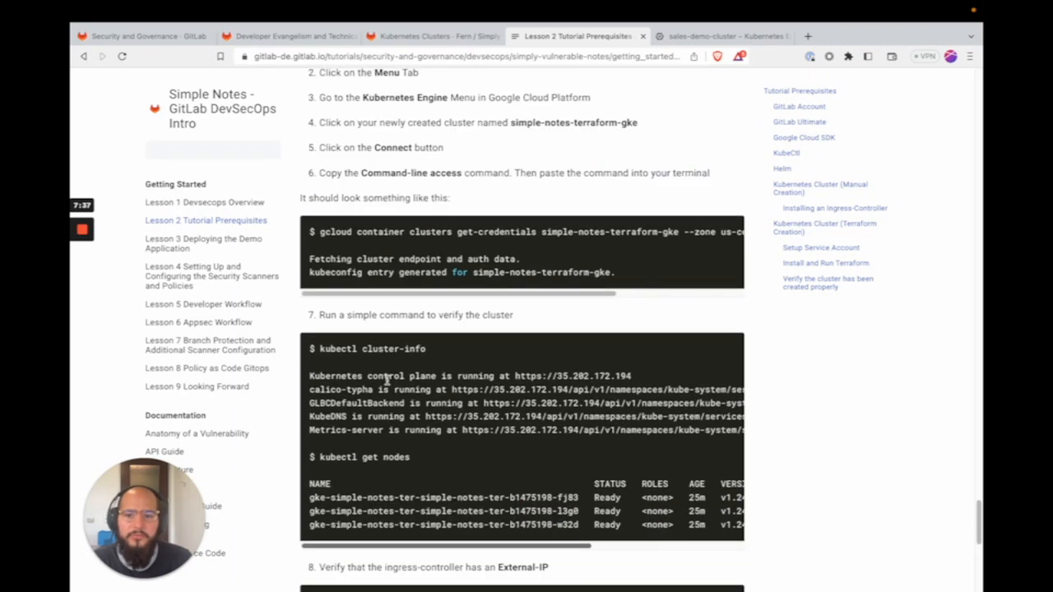
pyautogui.scroll(3, 434, 401)
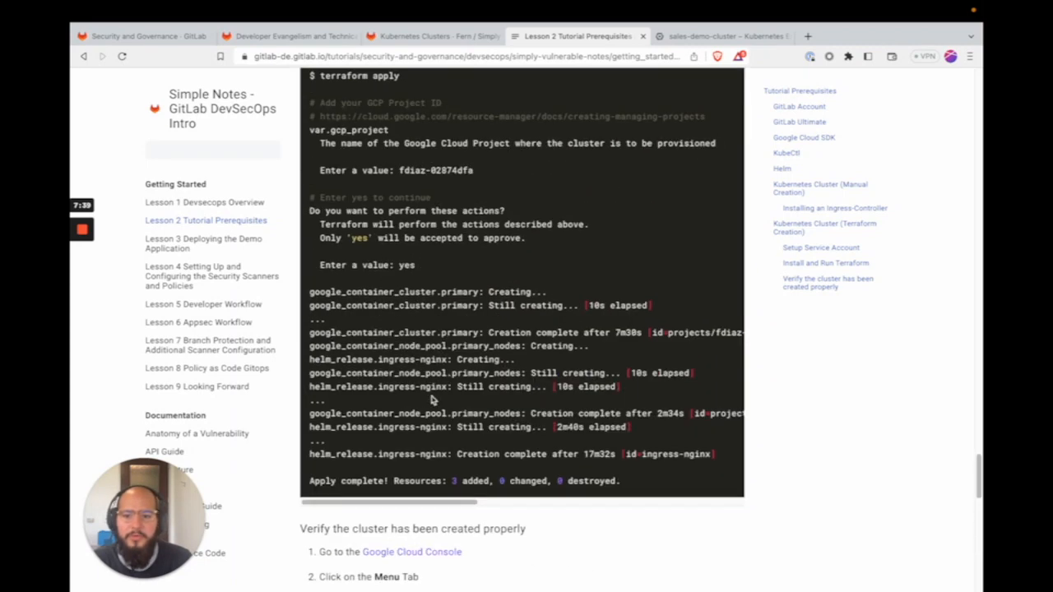
pyautogui.scroll(-3, 431, 395)
pyautogui.scroll(13, 430, 394)
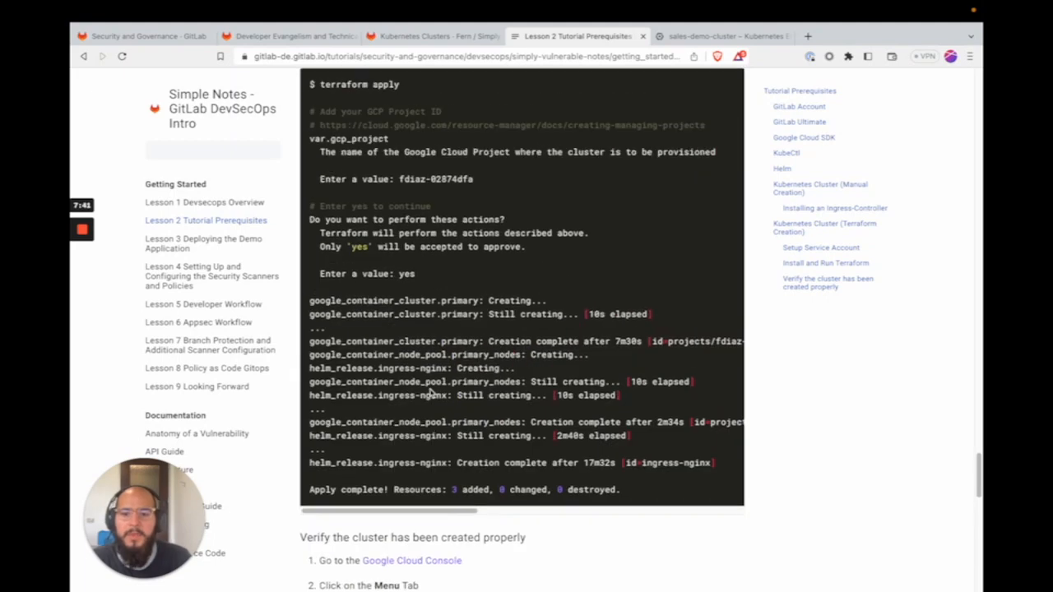
pyautogui.scroll(3, 429, 394)
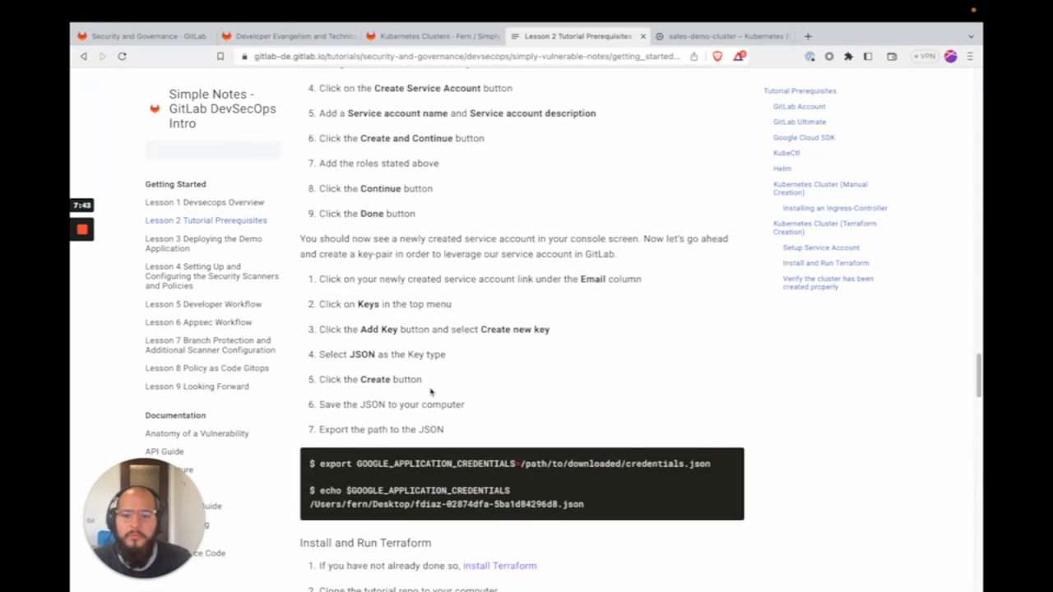
pyautogui.scroll(13, 429, 392)
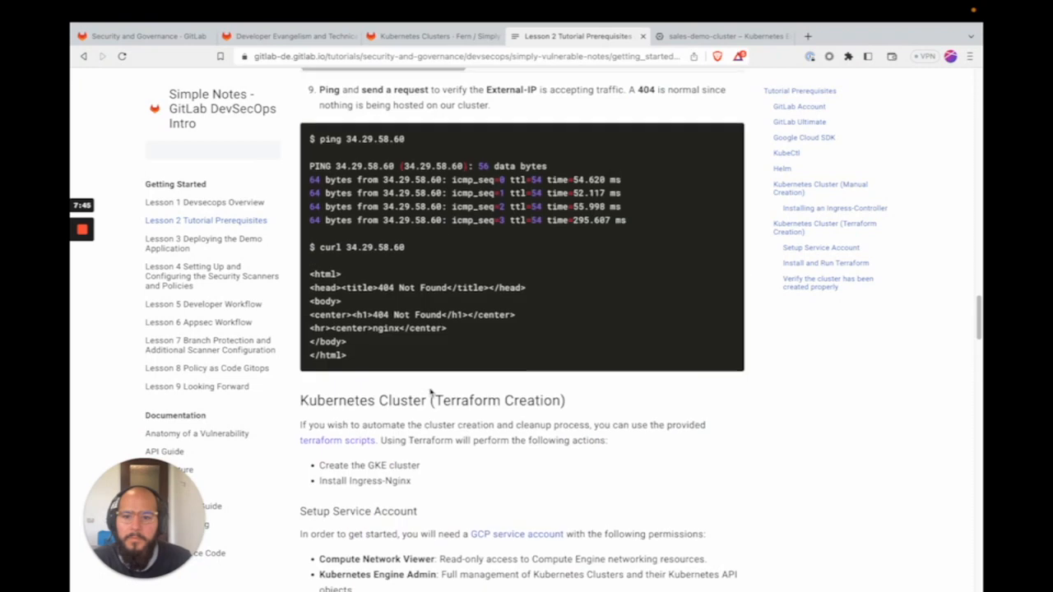
pyautogui.scroll(1, 429, 388)
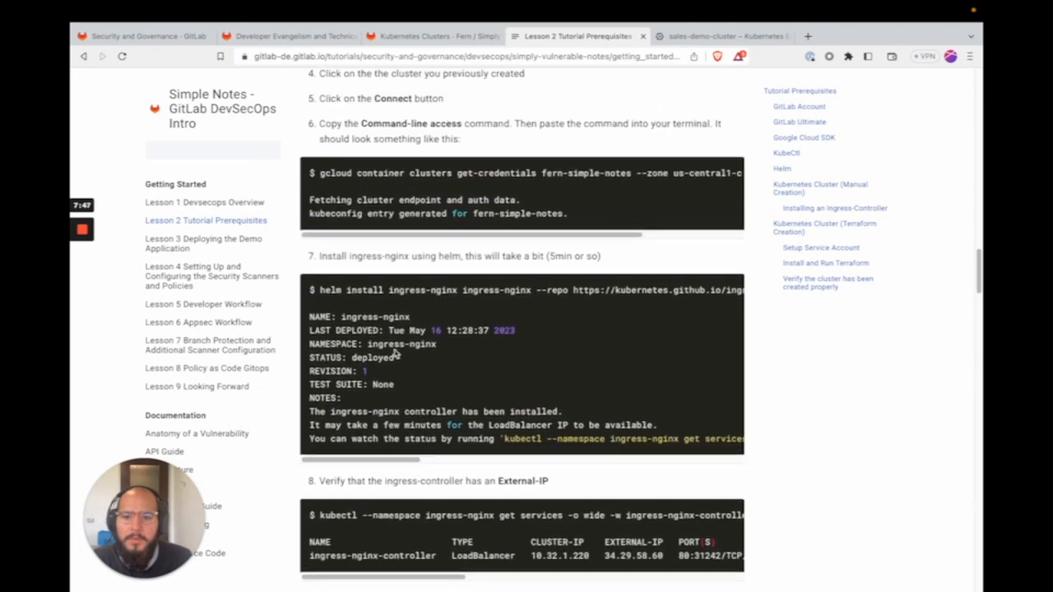
pyautogui.click(312, 290)
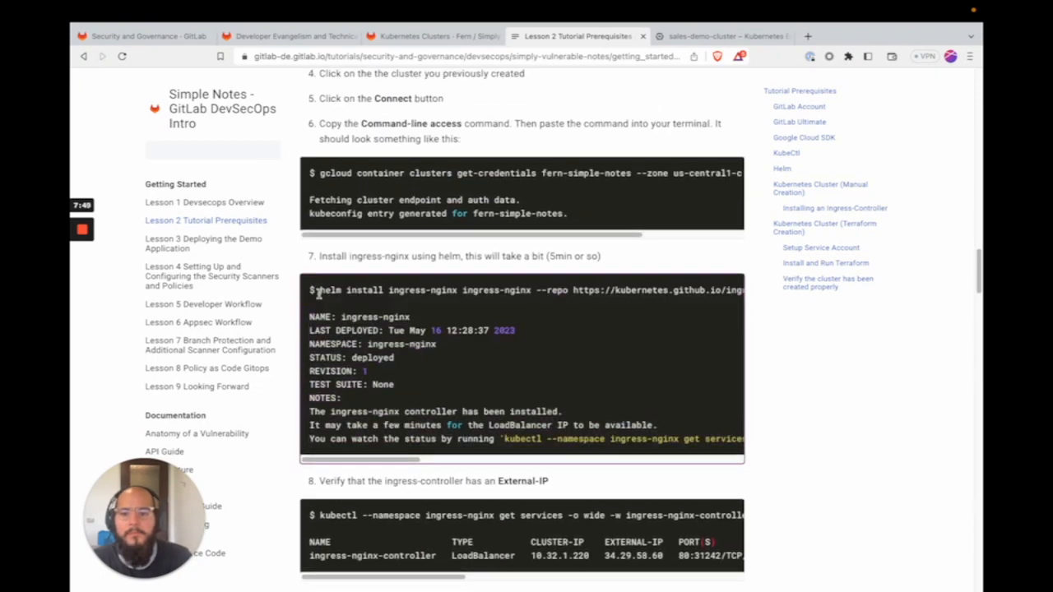
pyautogui.scroll(17, 382, 372)
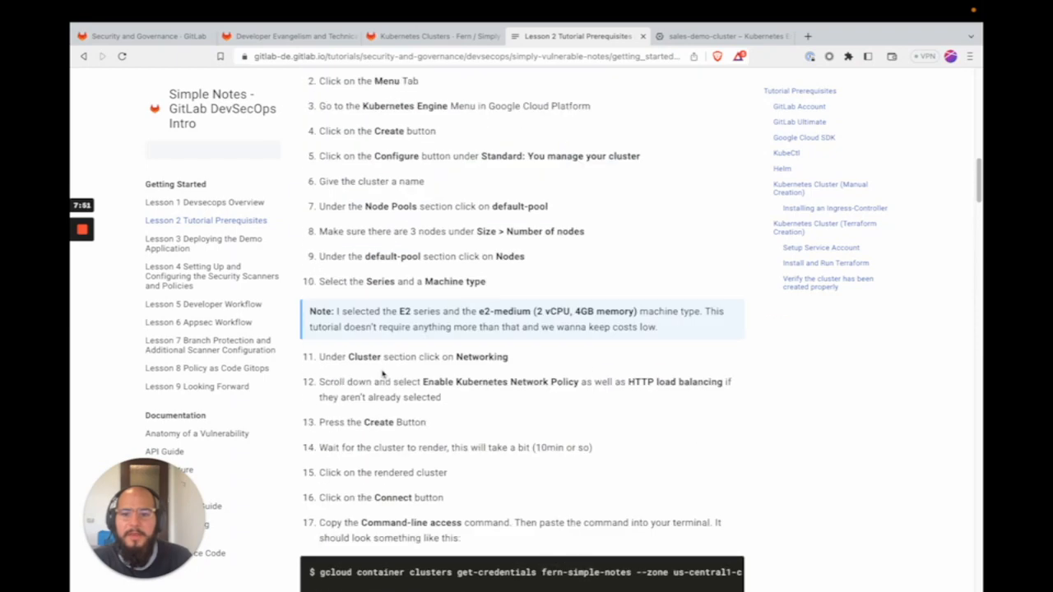
pyautogui.scroll(4, 382, 374)
pyautogui.scroll(-18, 375, 348)
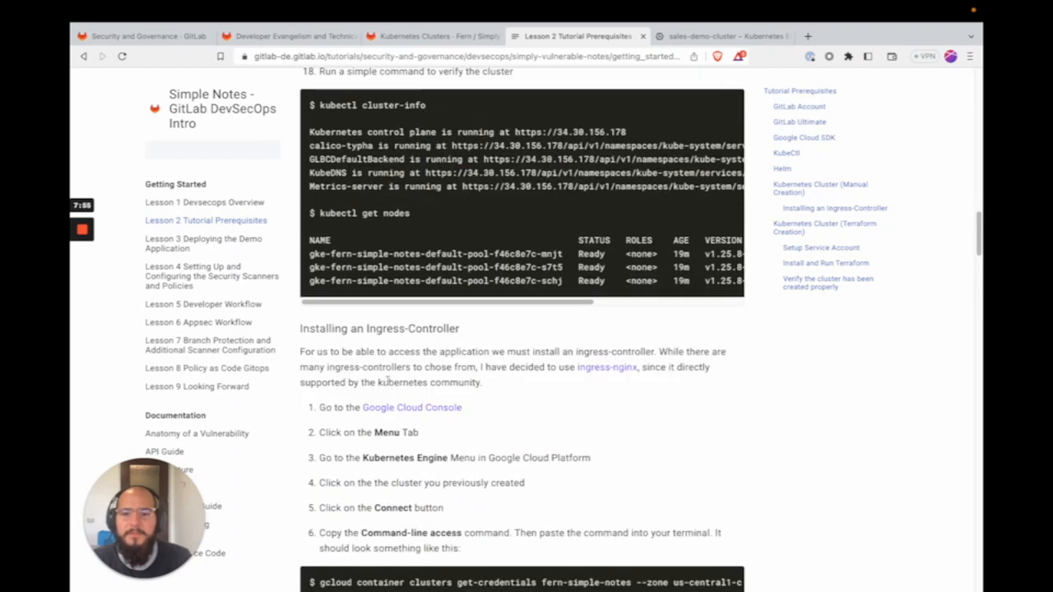
pyautogui.moveTo(316, 329); pyautogui.dragTo(452, 329)
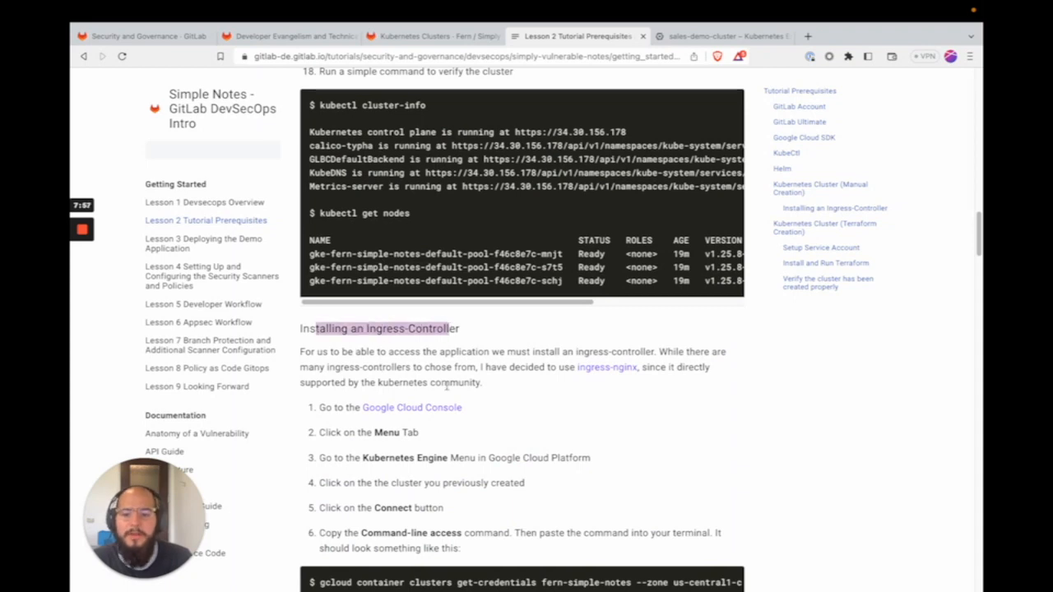
# Copy the full ingress-nginx helm install command from the lesson's ingress-controller section and run it in iTerm2.
pyautogui.scroll(-5, 446, 386)
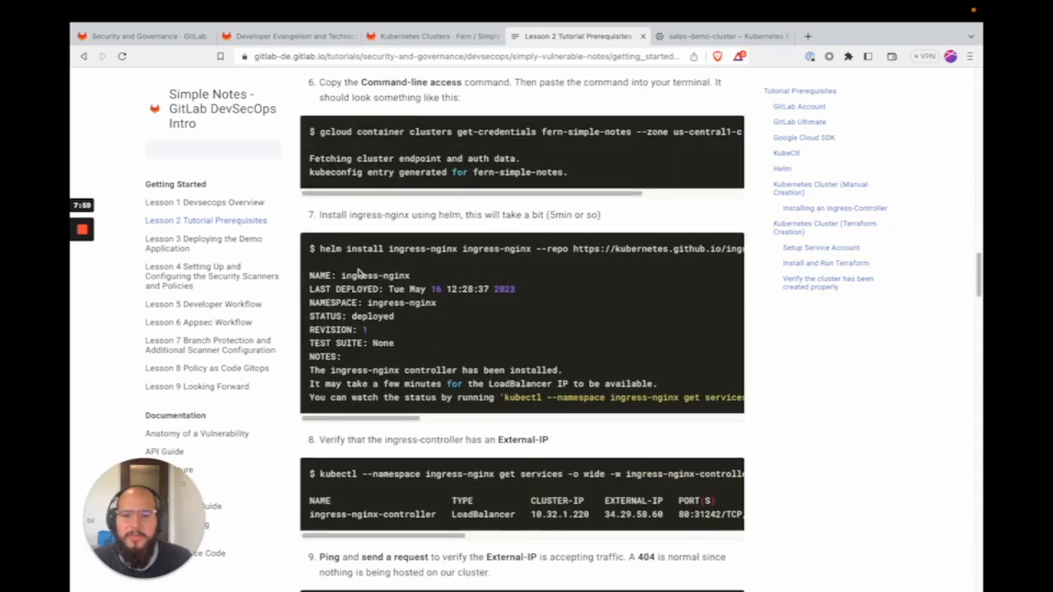
pyautogui.moveTo(320, 248); pyautogui.dragTo(704, 250)
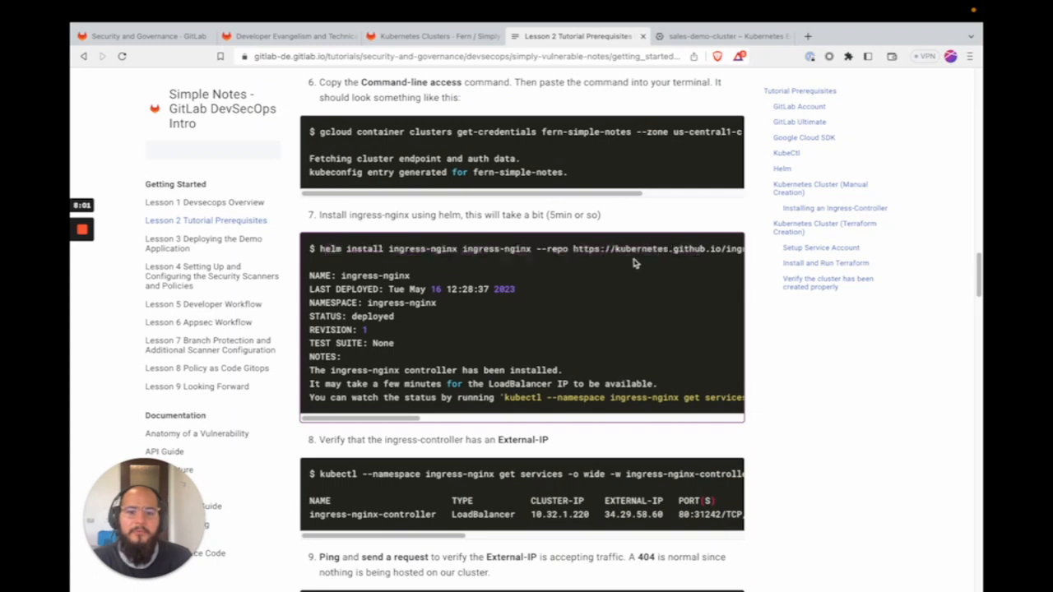
pyautogui.moveTo(633, 261); pyautogui.dragTo(738, 251)
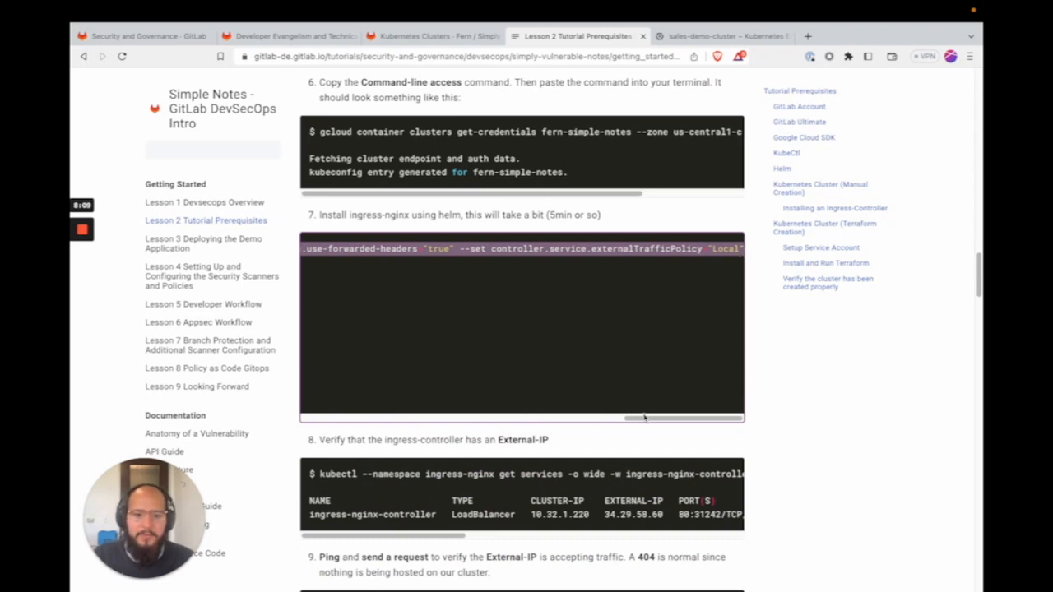
pyautogui.moveTo(645, 418); pyautogui.dragTo(281, 420)
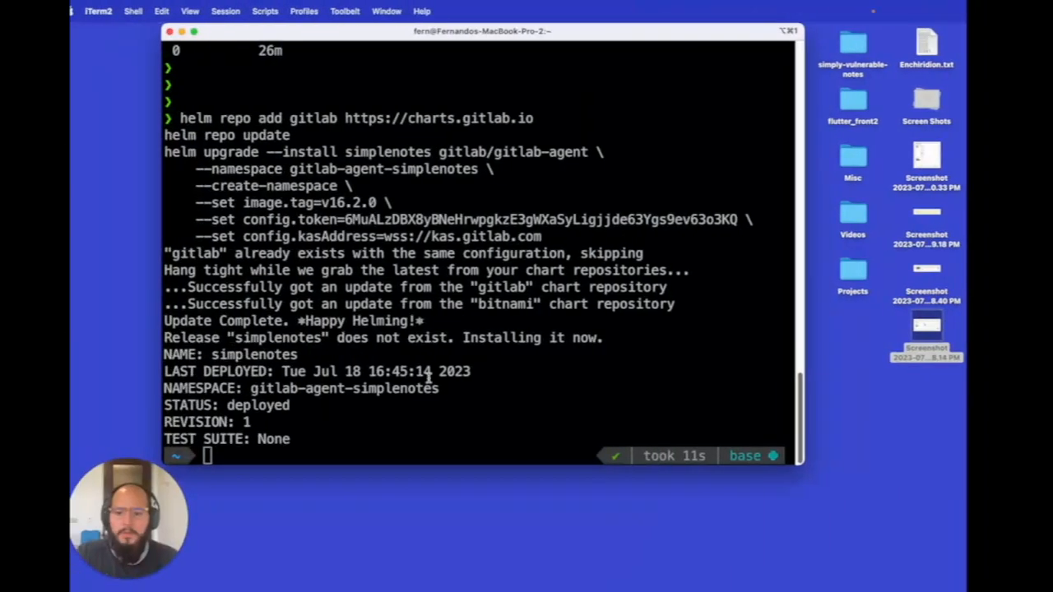
pyautogui.write('helm install ingress-nginx ingress-nginx --repo https://kubernetes.github.io/ingress-nginx --namespace ingress-nginx --create-namespace --timeout 17m --set controller.config.enable-real-ip="true" --set controller.config.use-forwarded-headers="true" --set controller.service.externalTrafficPolicy="Local"')
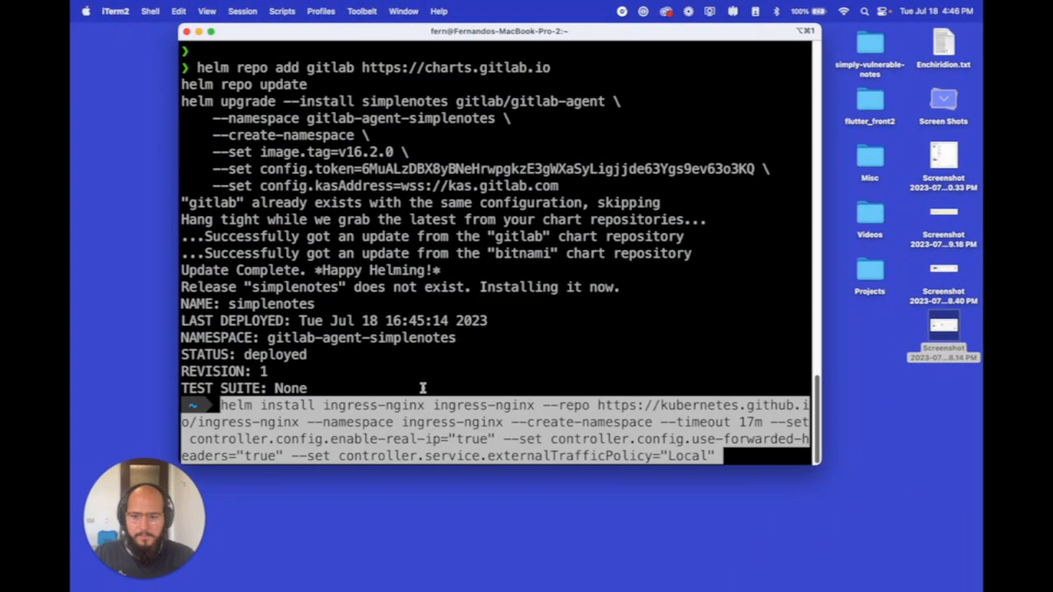
pyautogui.press('Return')
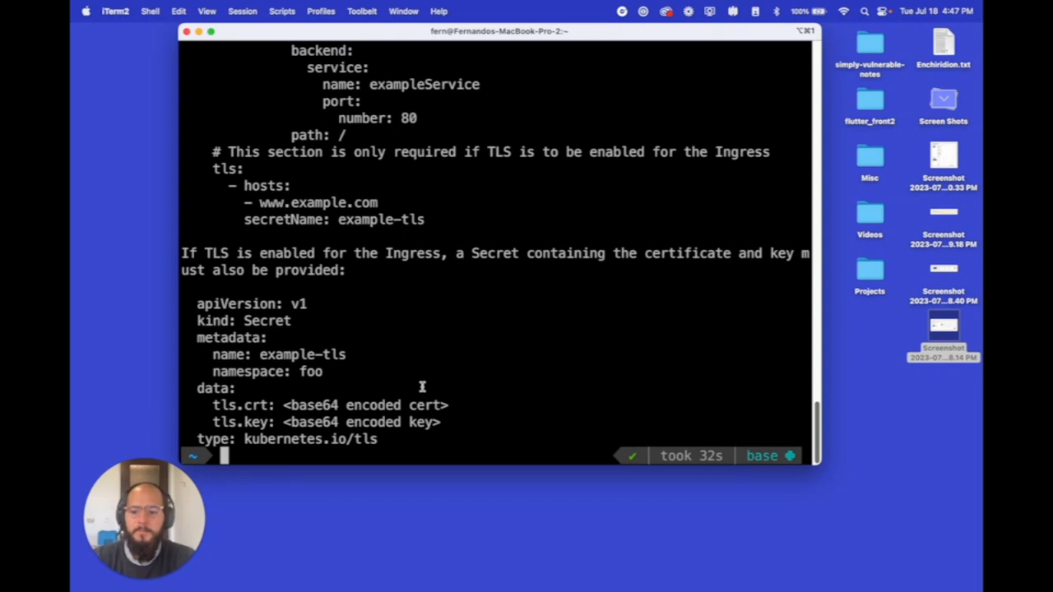
# List the cluster's namespaces with kubectl get ns.
pyautogui.write('k')
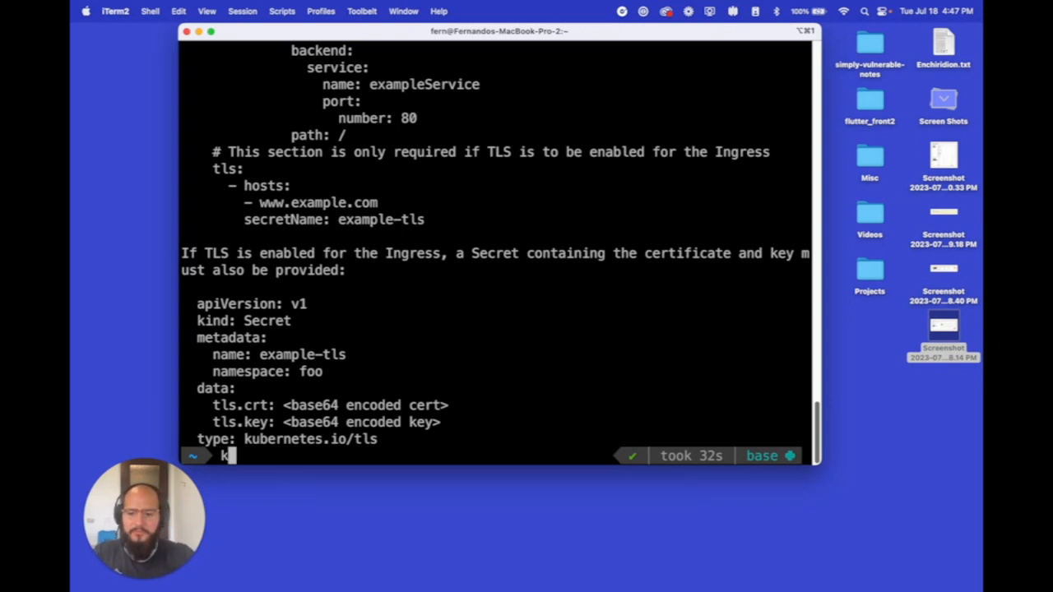
pyautogui.write('ubectl get ns')
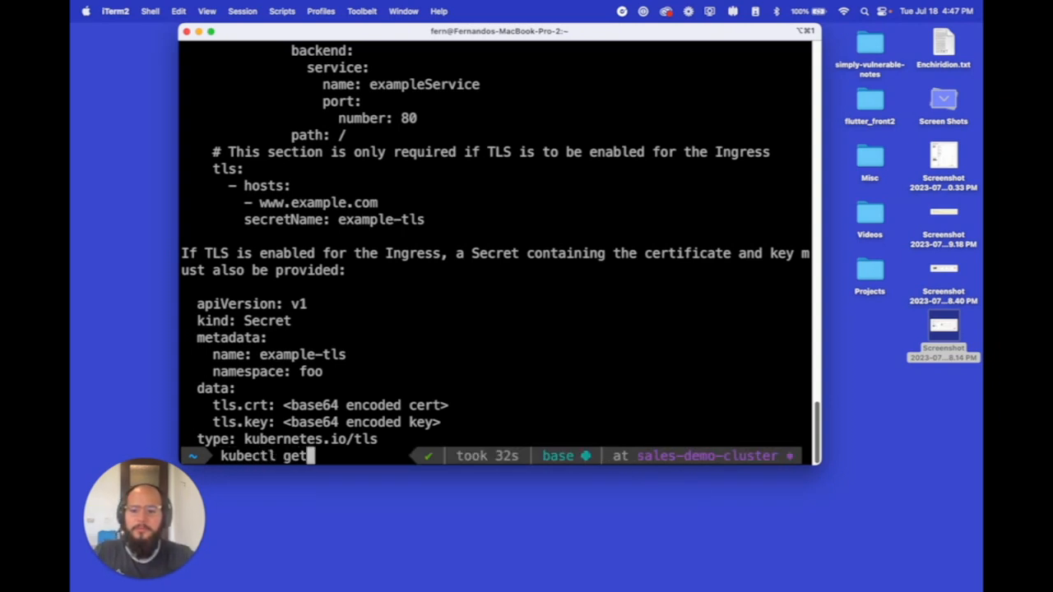
pyautogui.press('Return')
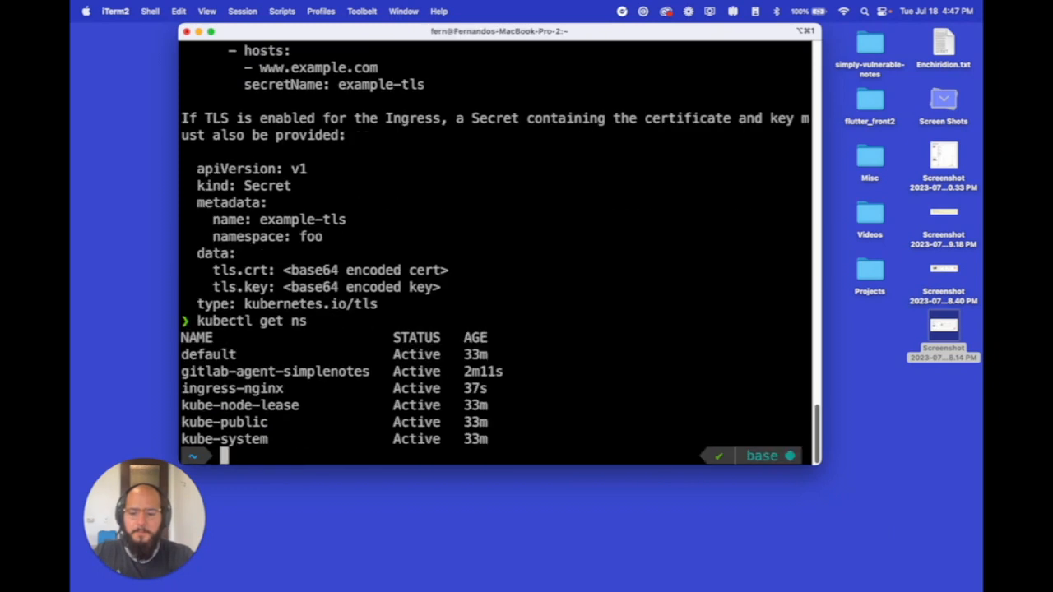
# List the pods in the ingress-nginx namespace with kubectl get pods -n ingress-nginx.
pyautogui.write('k')
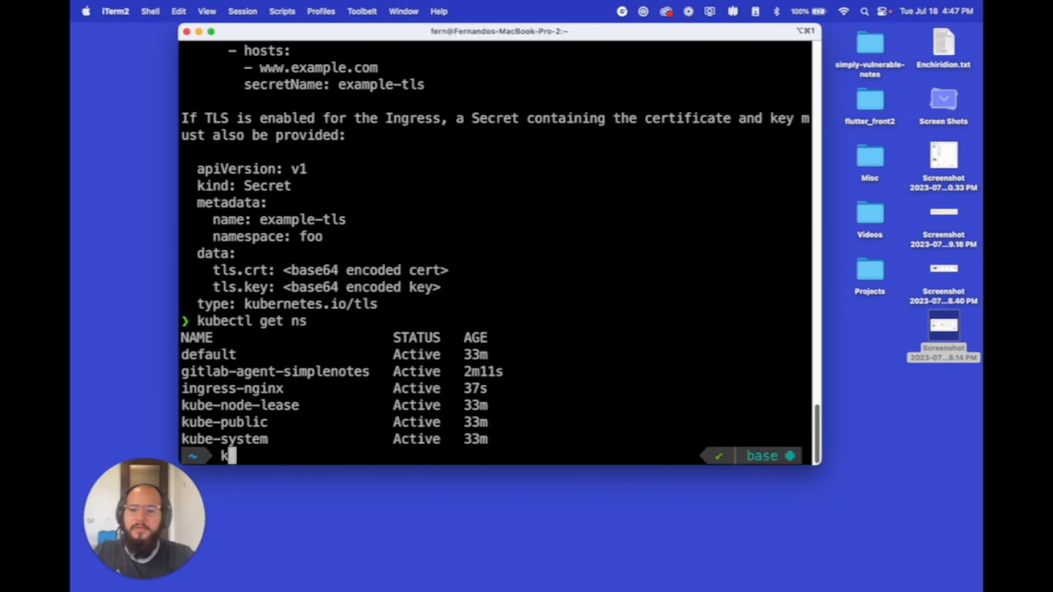
pyautogui.write('ubectk')
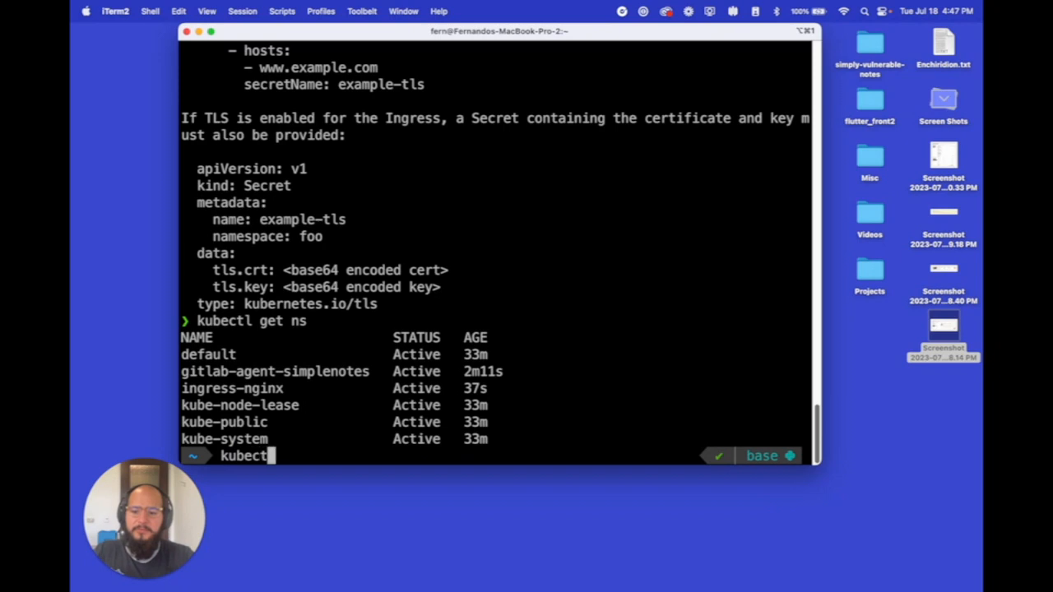
pyautogui.press('BackSpace')
pyautogui.press('BackSpace')
pyautogui.write('l gert')
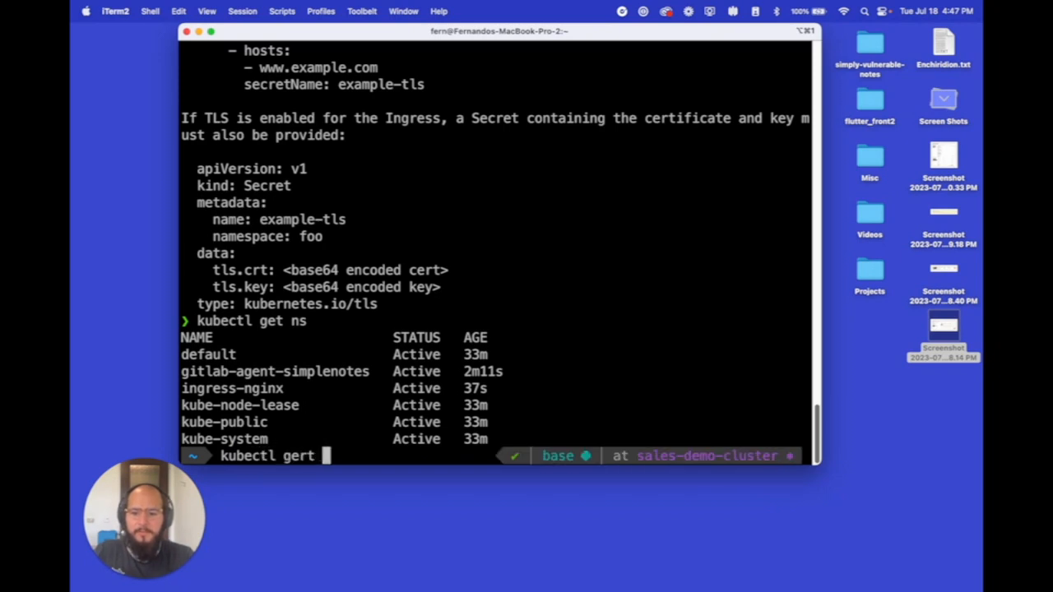
pyautogui.press('BackSpace')
pyautogui.press('BackSpace')
pyautogui.write('t pd')
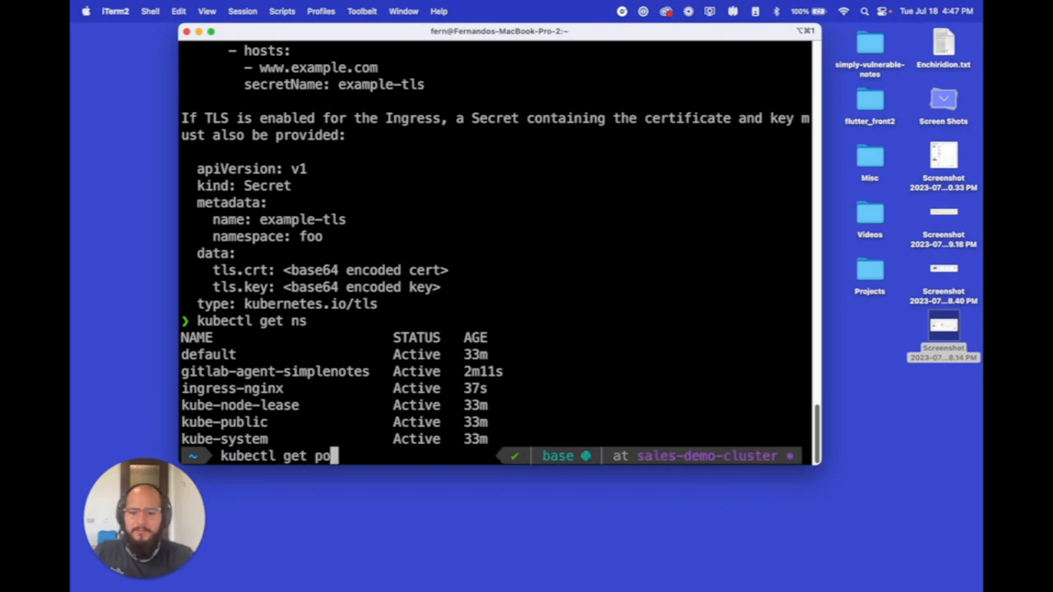
pyautogui.write('ds -n')
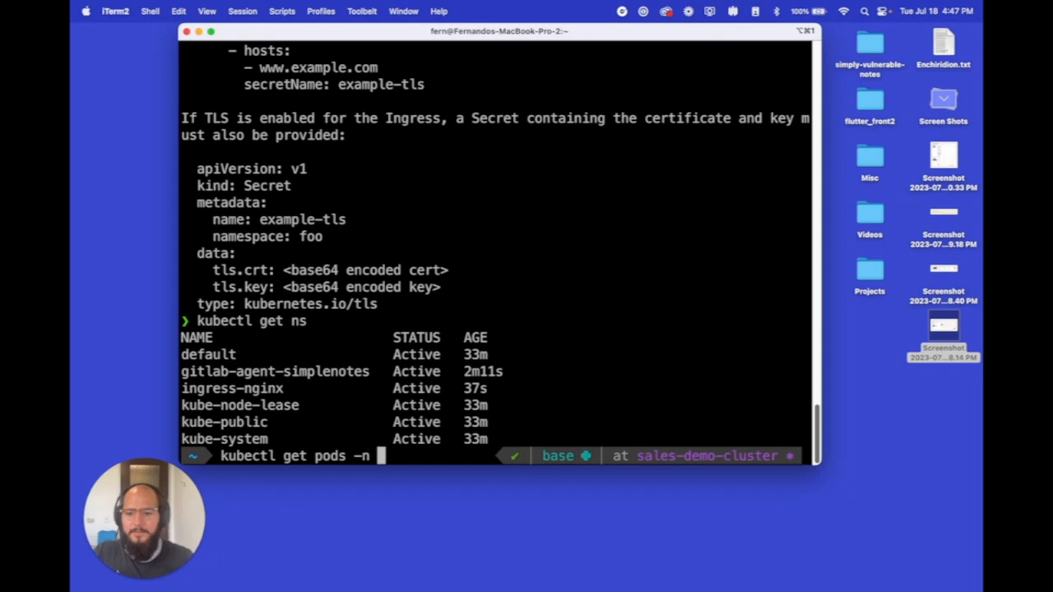
pyautogui.moveTo(288, 387); pyautogui.dragTo(179, 388)
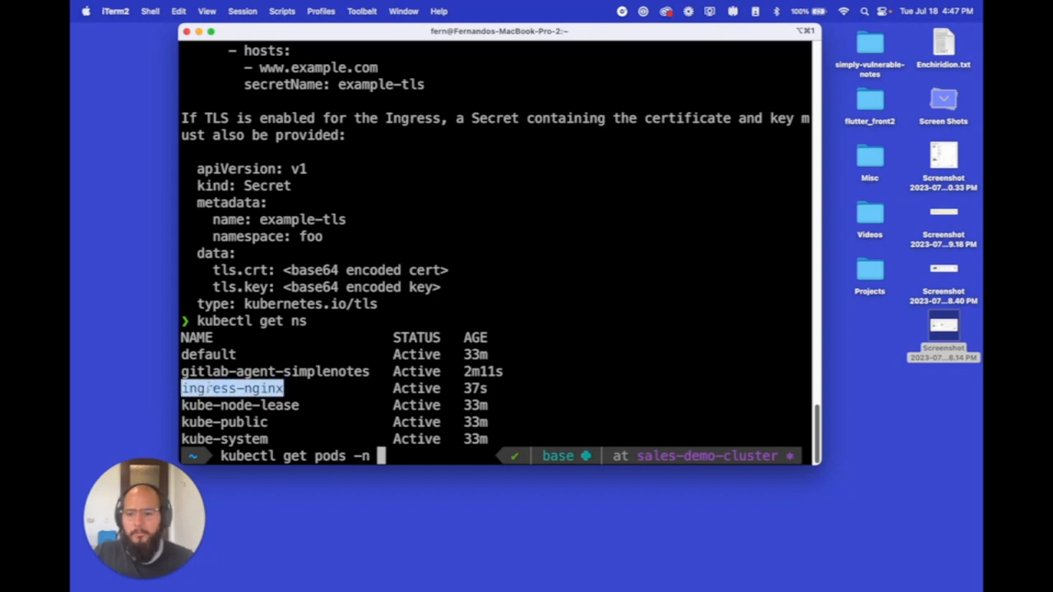
pyautogui.write('ingress-nginx')
pyautogui.press('Return')
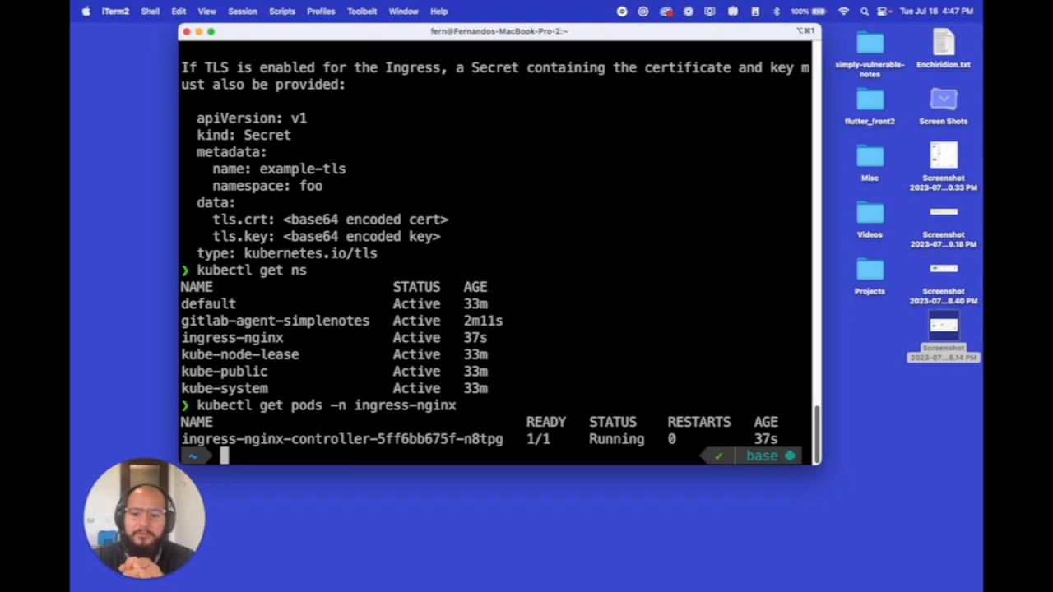
# List the services with kubectl get svc -n ingress-nginx and highlight the ingress-nginx-controller's external IP.
pyautogui.write('kubectl ')
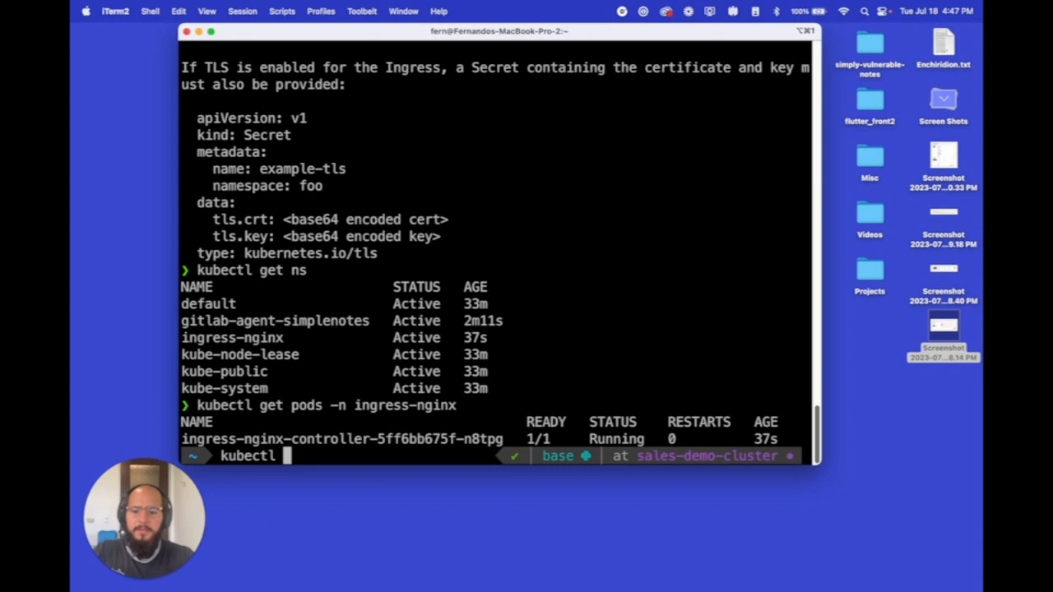
pyautogui.write('get sc')
pyautogui.press('BackSpace')
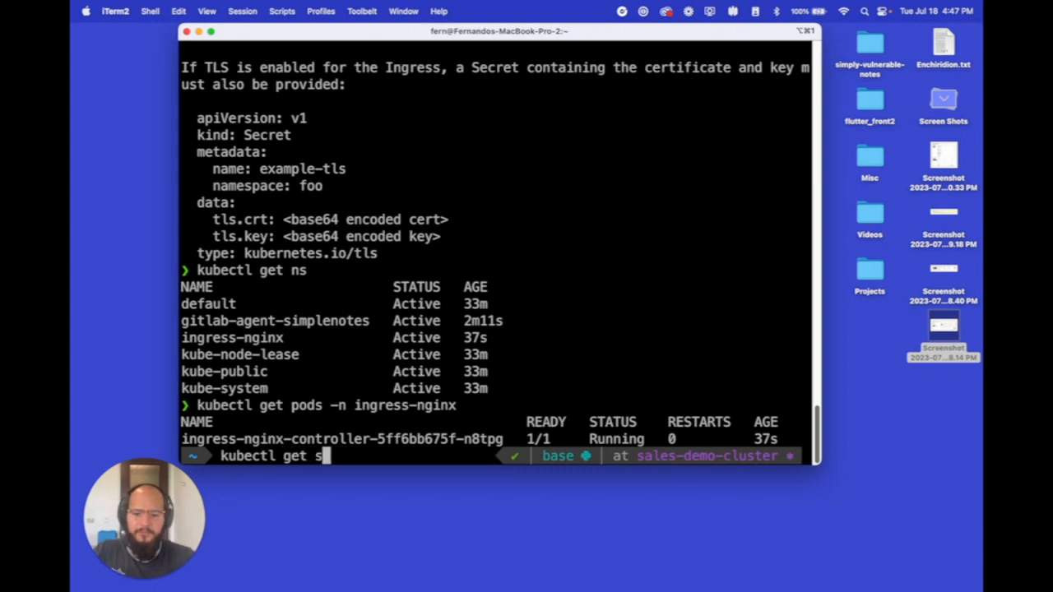
pyautogui.write('vc -')
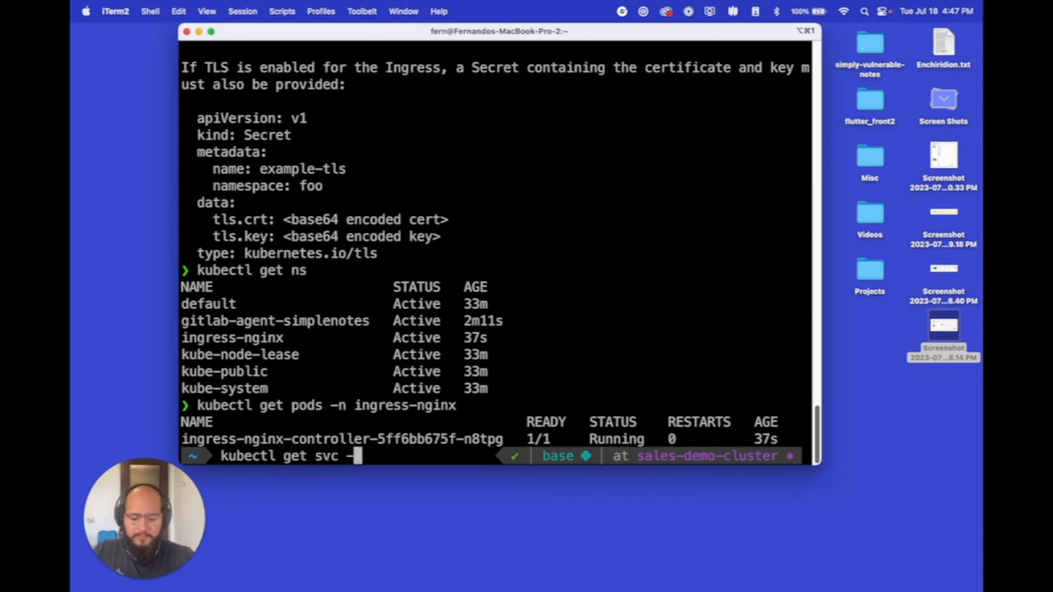
pyautogui.write('n')
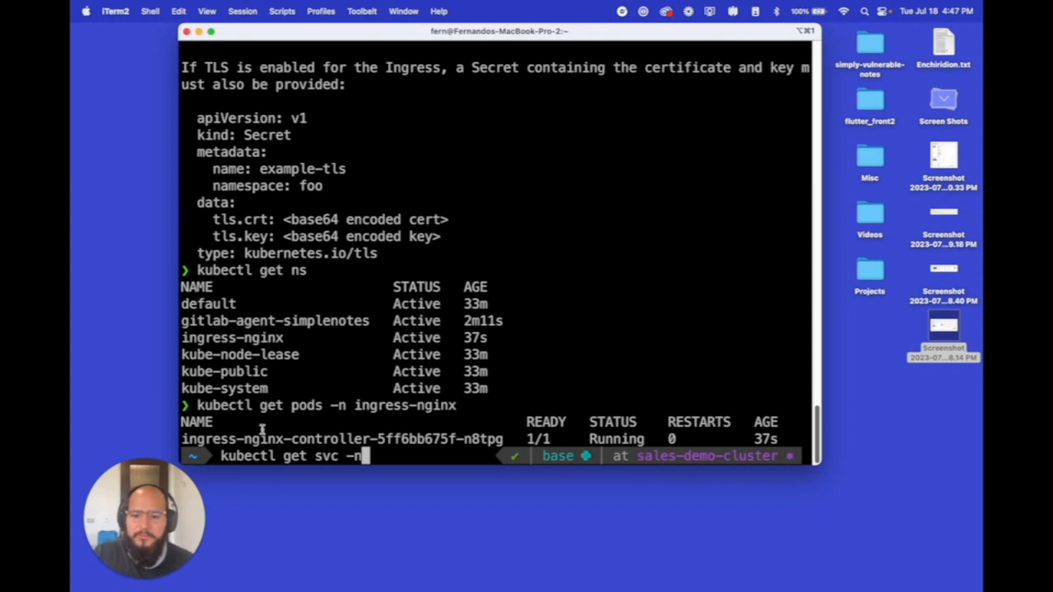
pyautogui.moveTo(503, 440); pyautogui.dragTo(175, 440)
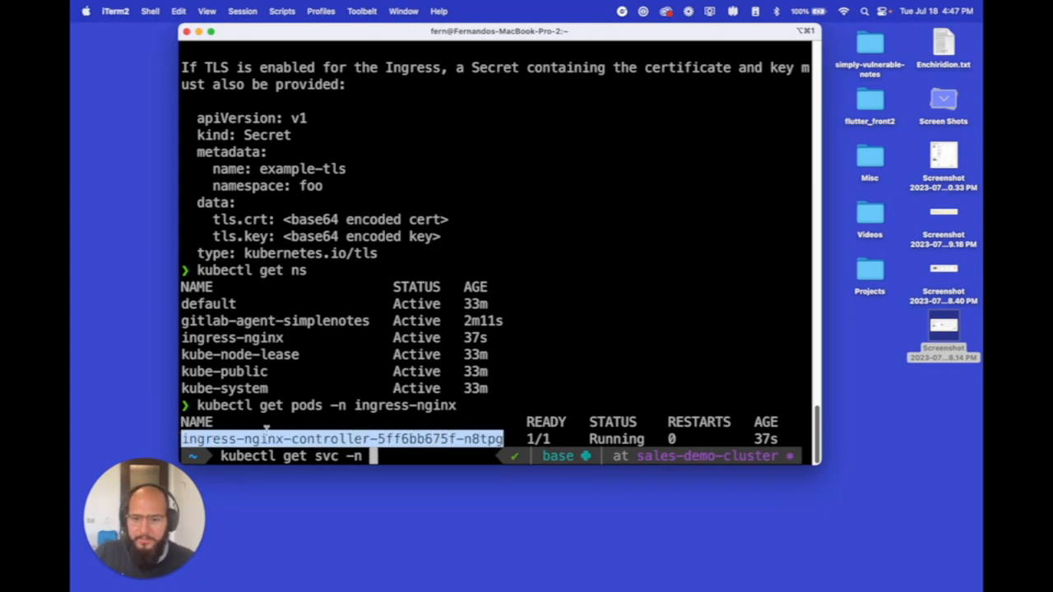
pyautogui.click(388, 444)
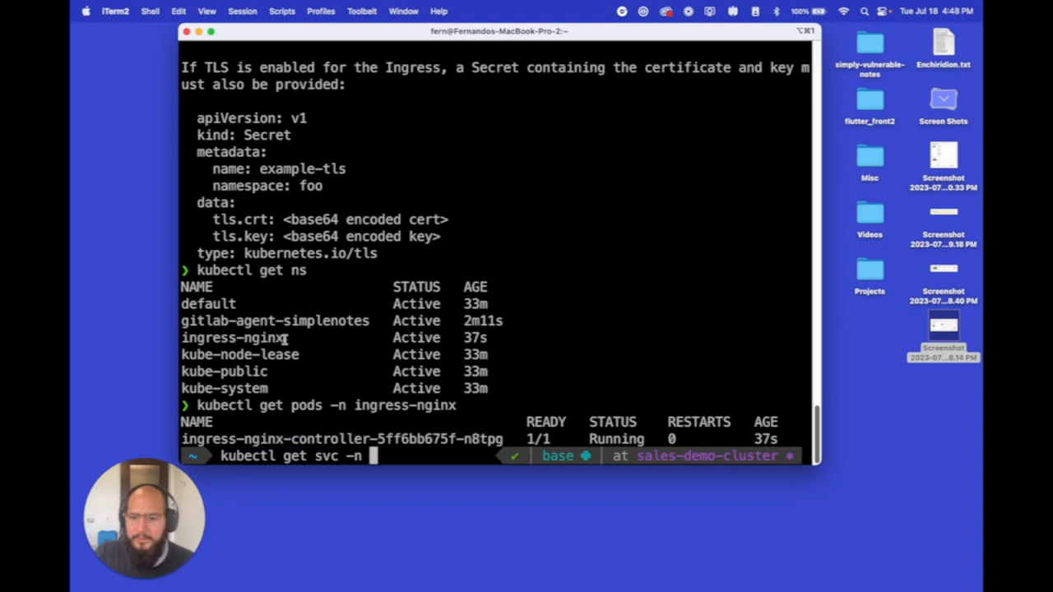
pyautogui.moveTo(284, 339); pyautogui.dragTo(176, 337)
pyautogui.write('ingress-nginx')
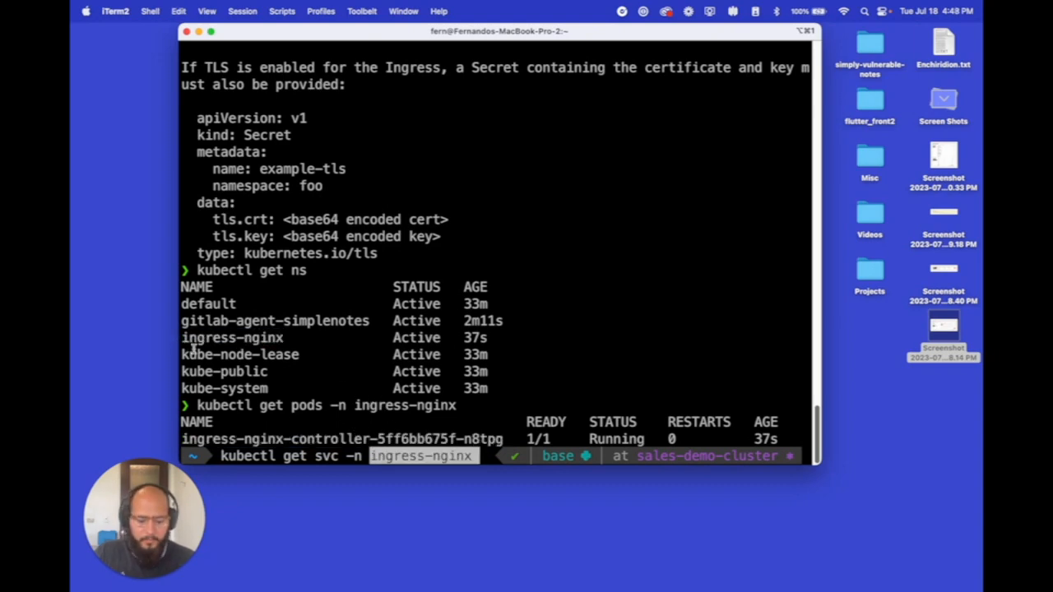
pyautogui.press('Return')
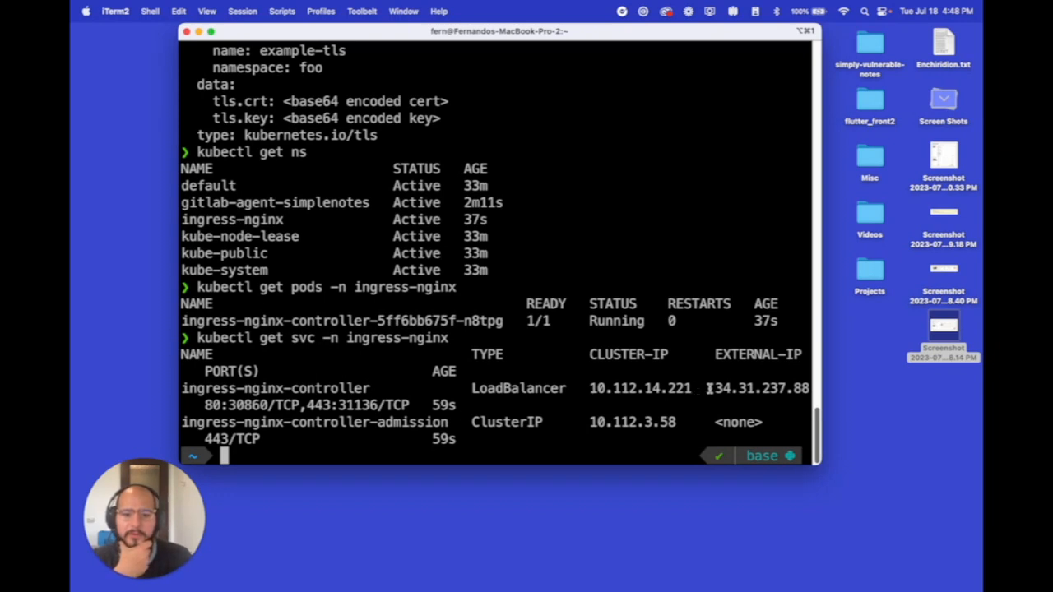
pyautogui.moveTo(709, 388); pyautogui.dragTo(810, 384)
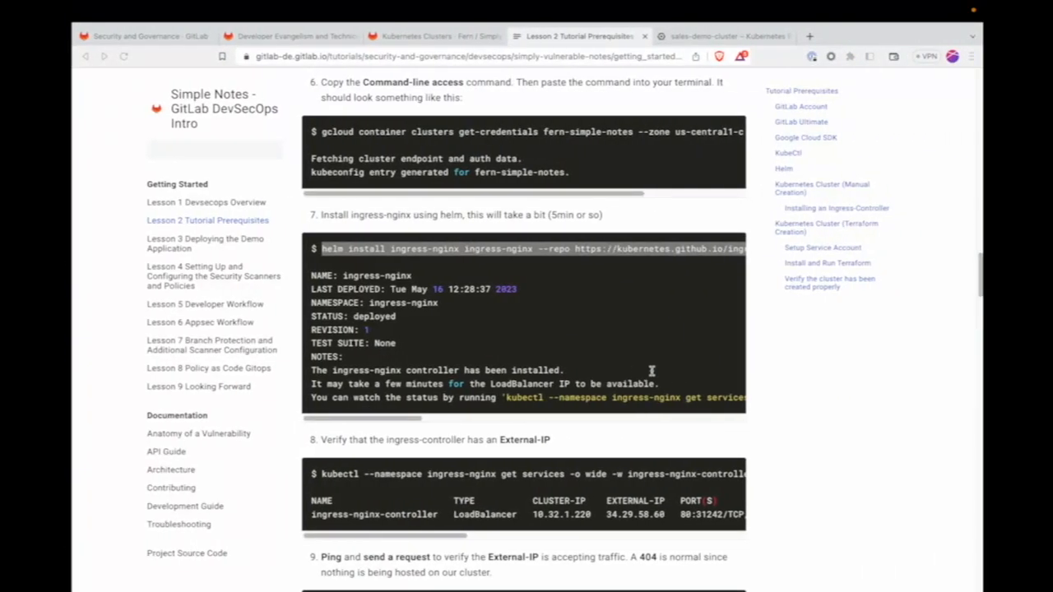
# Switch to the browser and reload GitLab's Kubernetes clusters page to check the simplenotes agent's connection status.
pyautogui.scroll(-12, 494, 388)
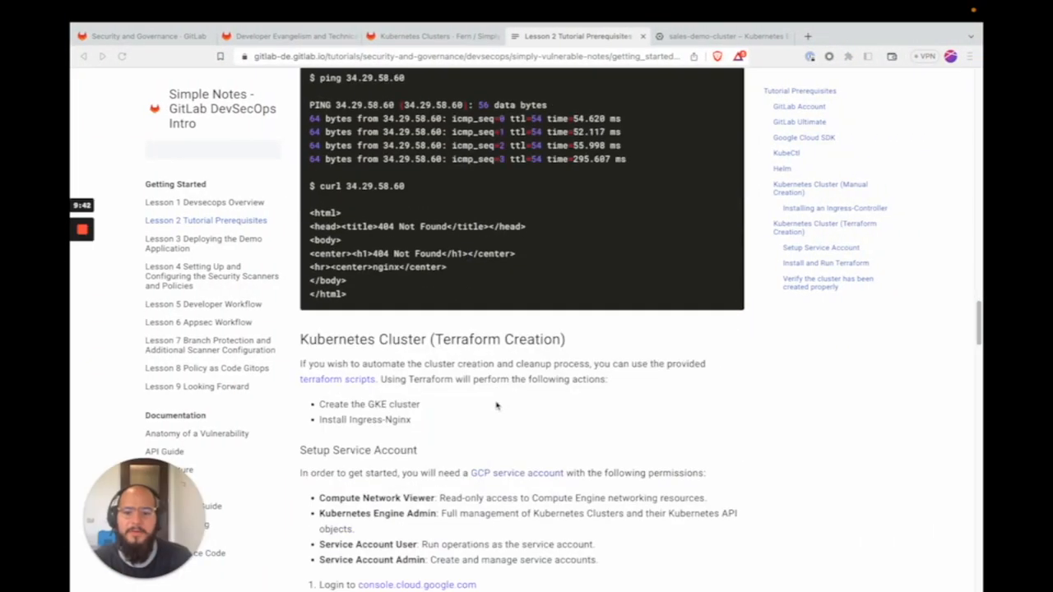
pyautogui.click(411, 37)
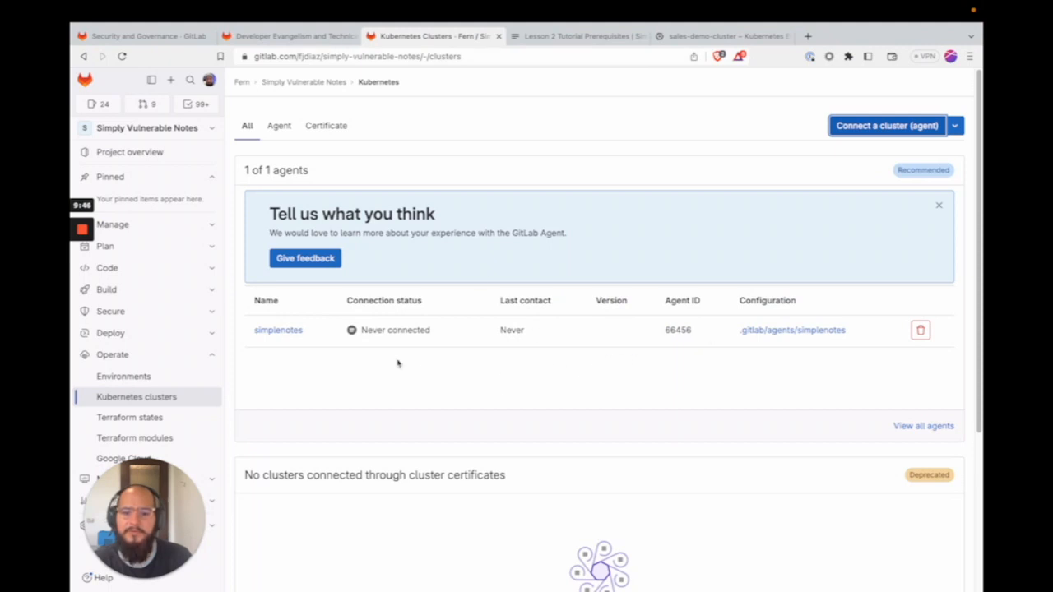
pyautogui.click(516, 59)
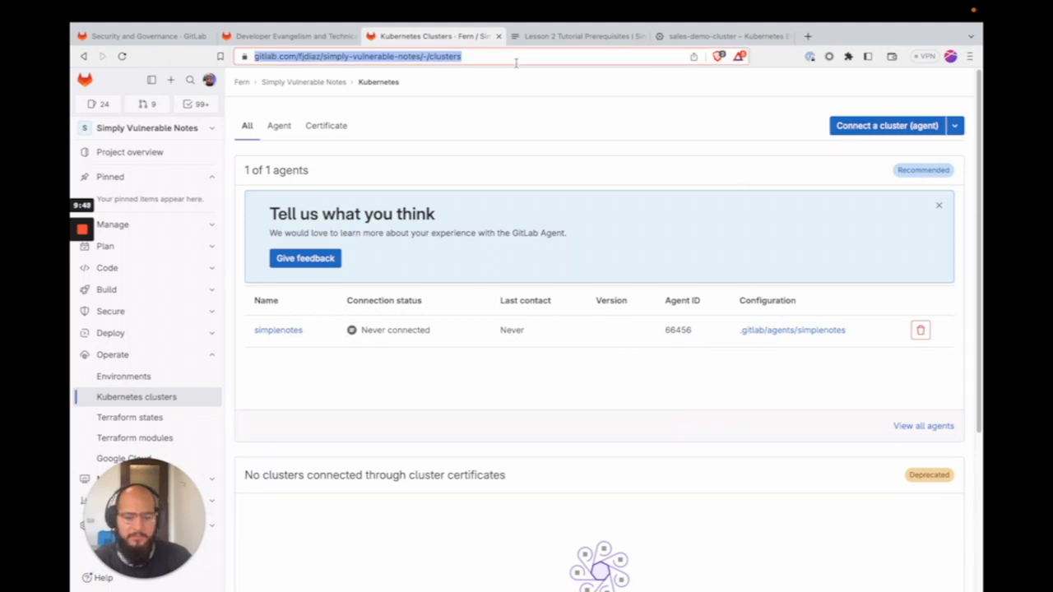
pyautogui.press('Return')
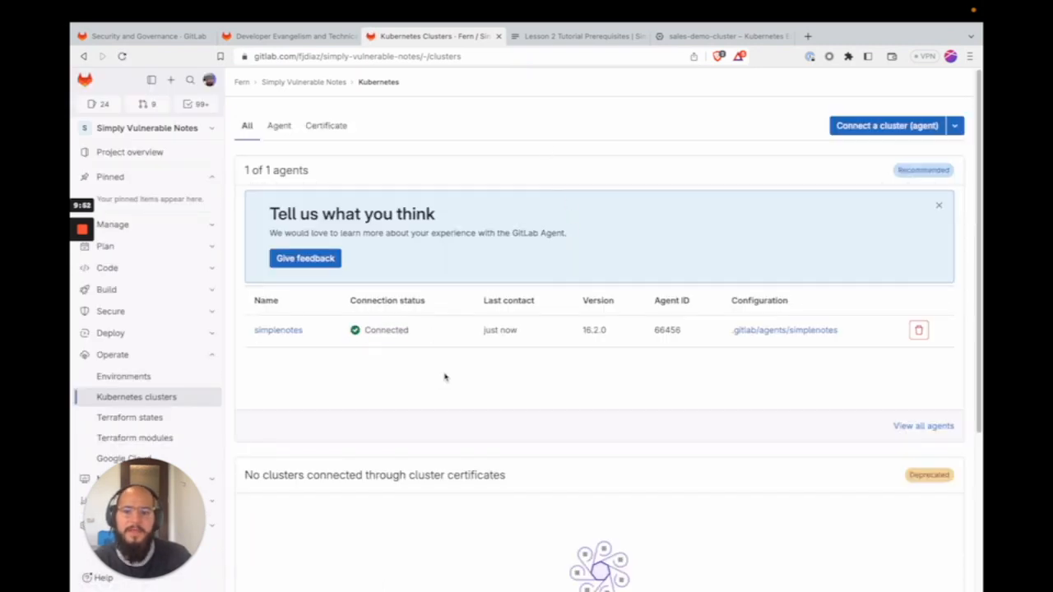
pyautogui.click(191, 333)
pyautogui.click(183, 332)
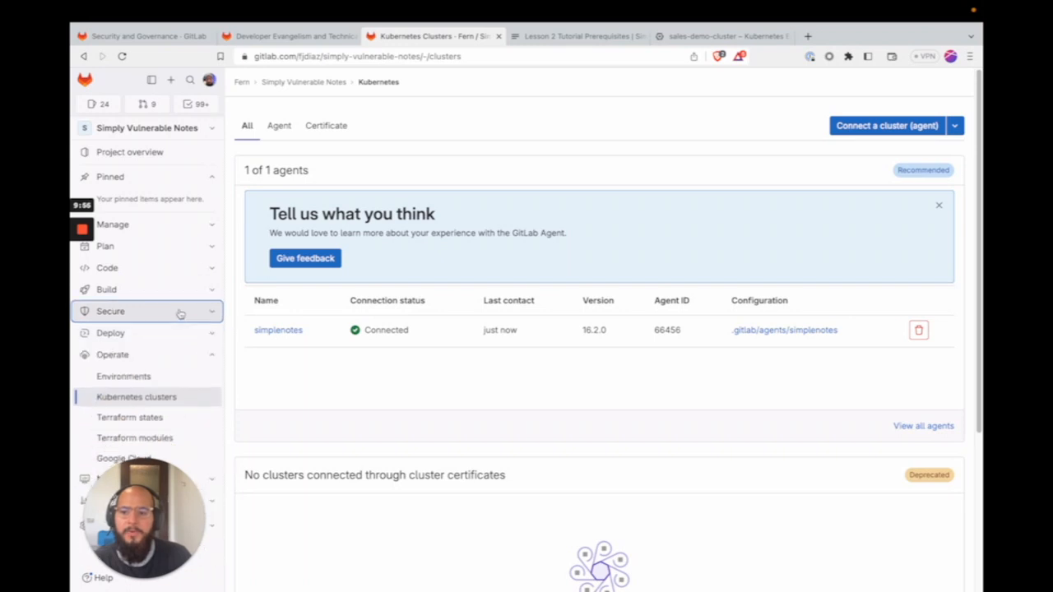
pyautogui.click(178, 311)
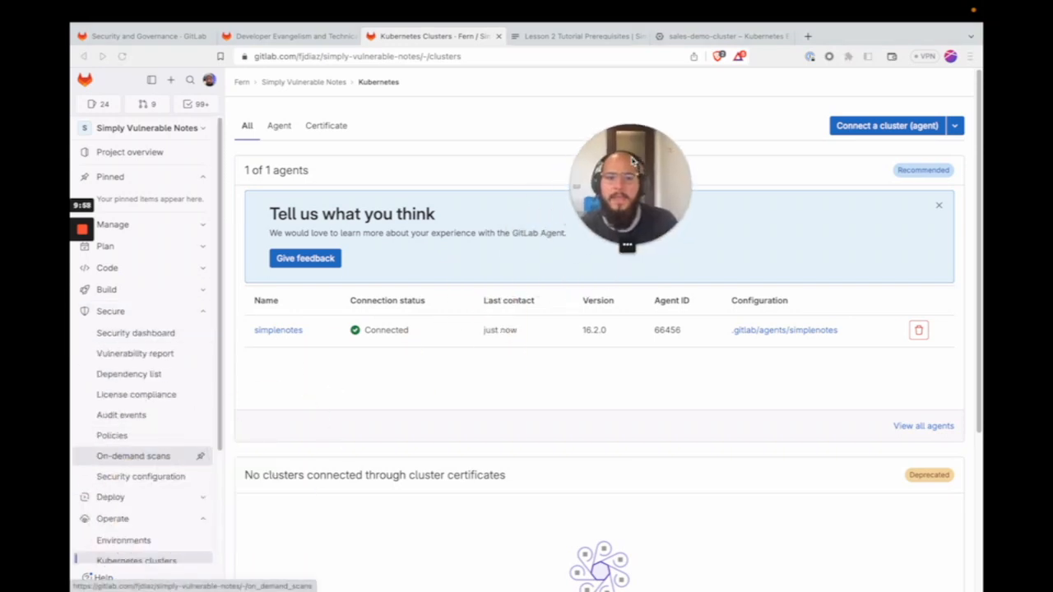
pyautogui.click(156, 318)
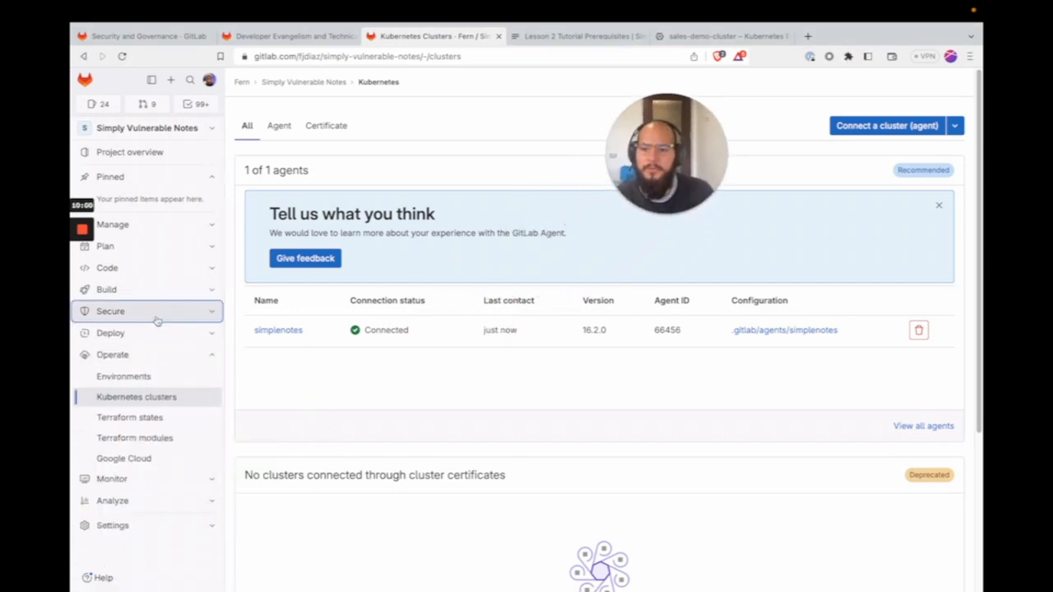
# Open the Simply Vulnerable Notes project's pipelines and run a new pipeline on the main branch without extra variables.
pyautogui.click(158, 292)
pyautogui.click(148, 319)
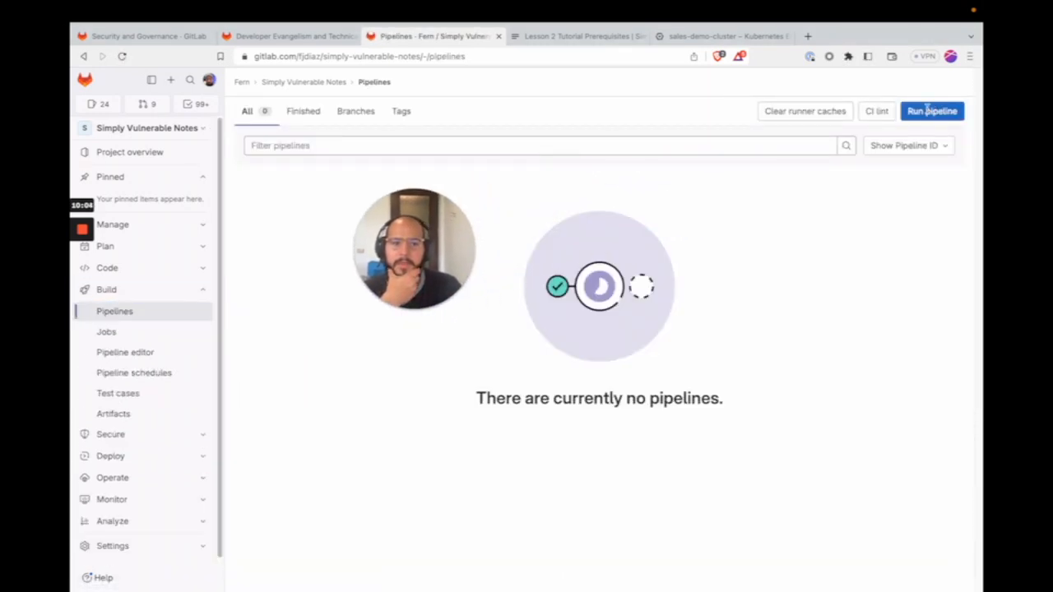
pyautogui.click(929, 113)
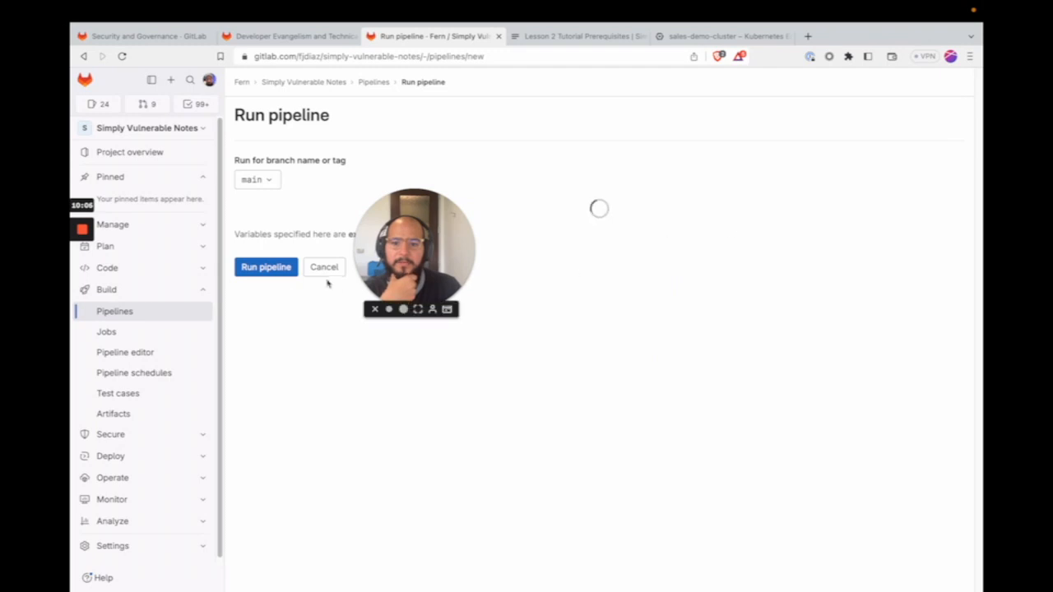
pyautogui.click(280, 271)
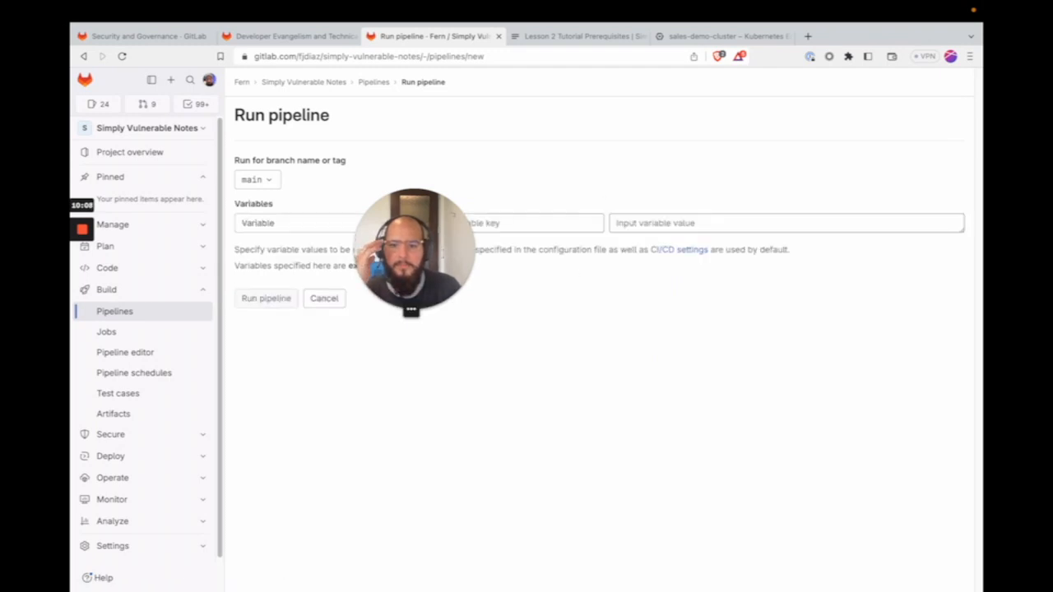
pyautogui.moveTo(874, 183); pyautogui.dragTo(682, 181)
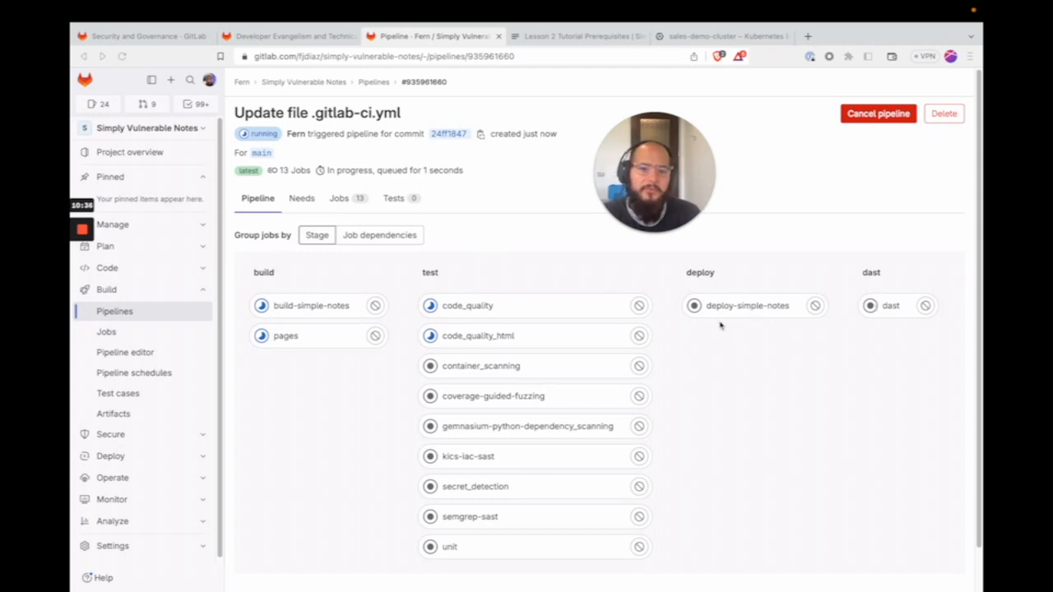
pyautogui.moveTo(654, 213); pyautogui.dragTo(731, 204)
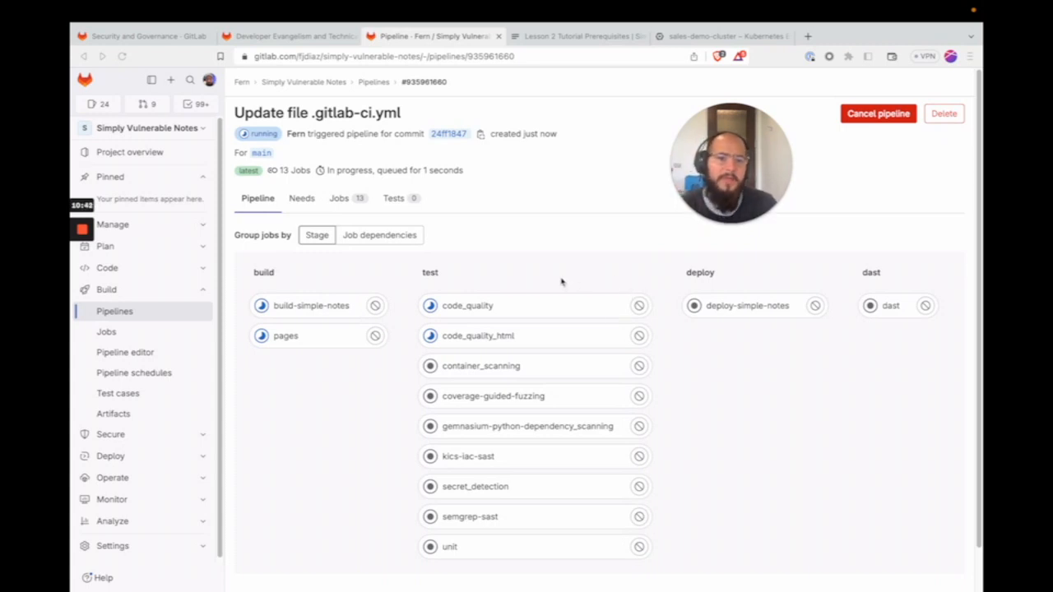
# Open the overview page of the Simply Vulnerable Notes project.
pyautogui.click(134, 158)
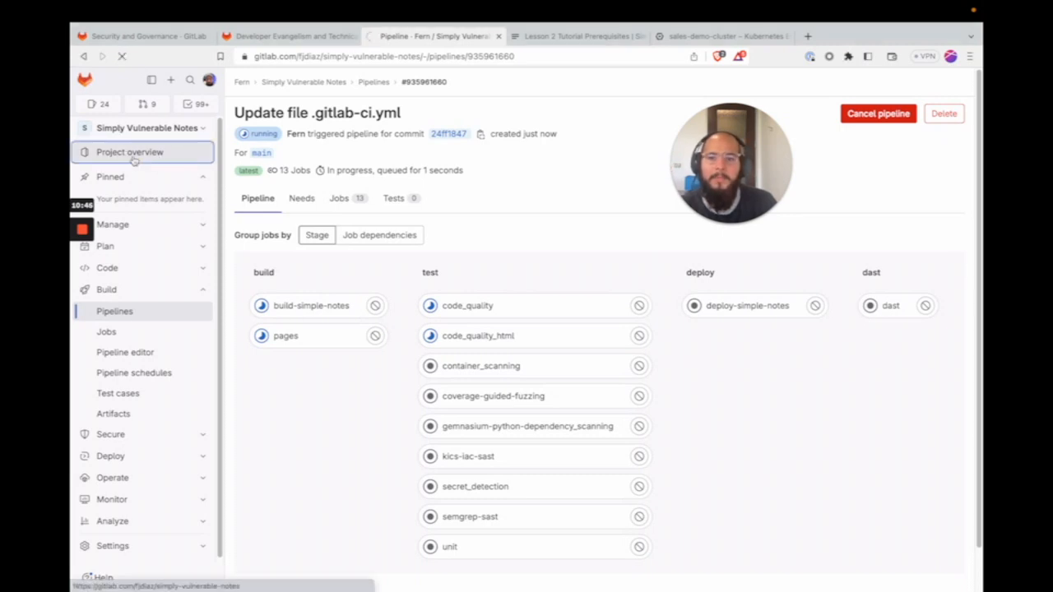
pyautogui.click(134, 160)
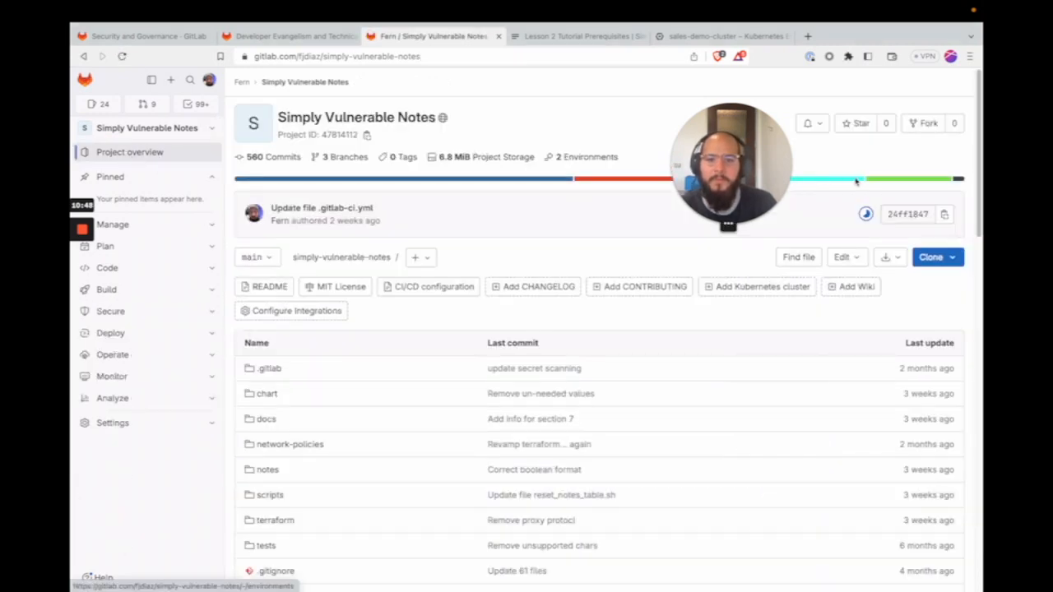
pyautogui.moveTo(769, 191); pyautogui.dragTo(604, 167)
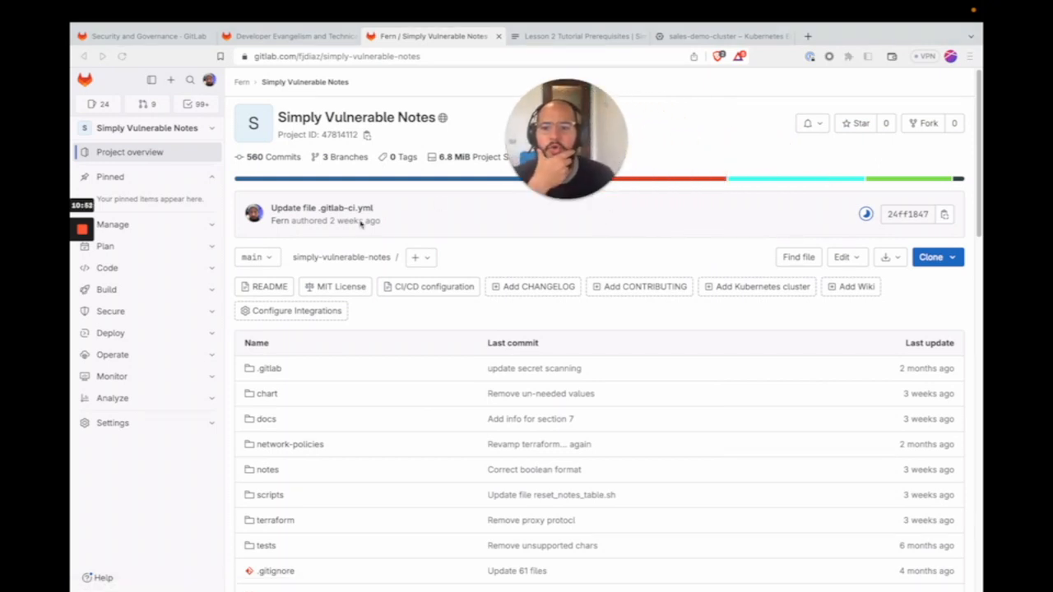
pyautogui.moveTo(605, 167); pyautogui.dragTo(550, 161)
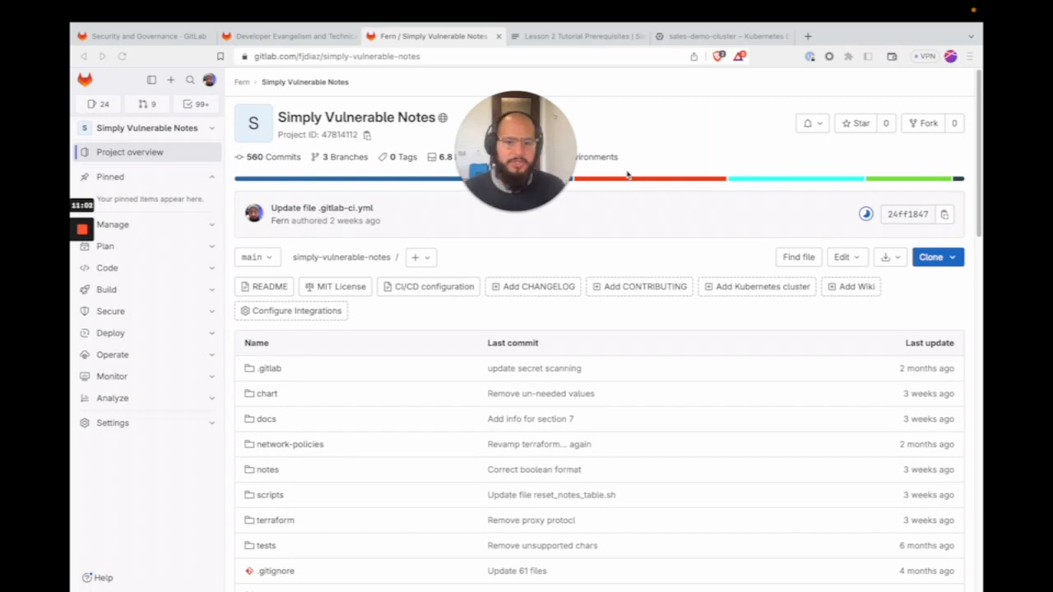
# Open the Simply Vulnerable Notes project in the Web IDE.
pyautogui.click(844, 256)
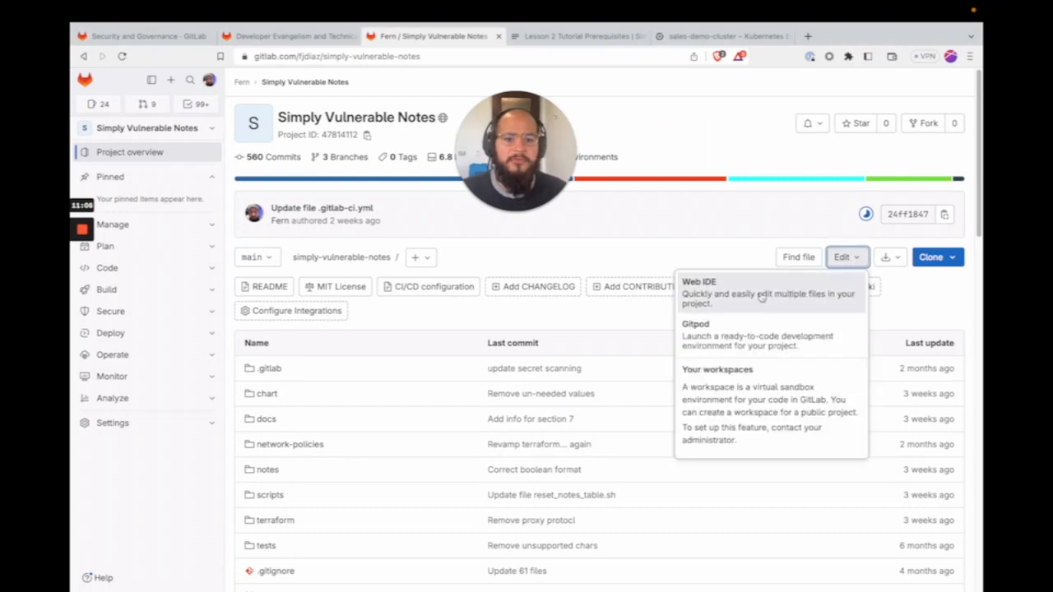
pyautogui.click(785, 294)
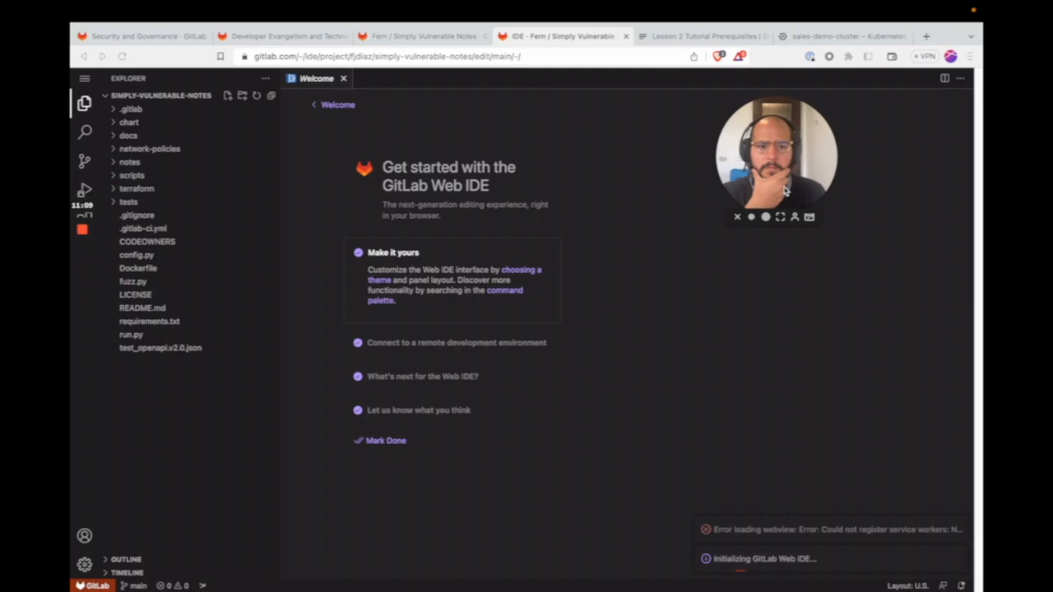
pyautogui.moveTo(785, 191); pyautogui.dragTo(877, 191)
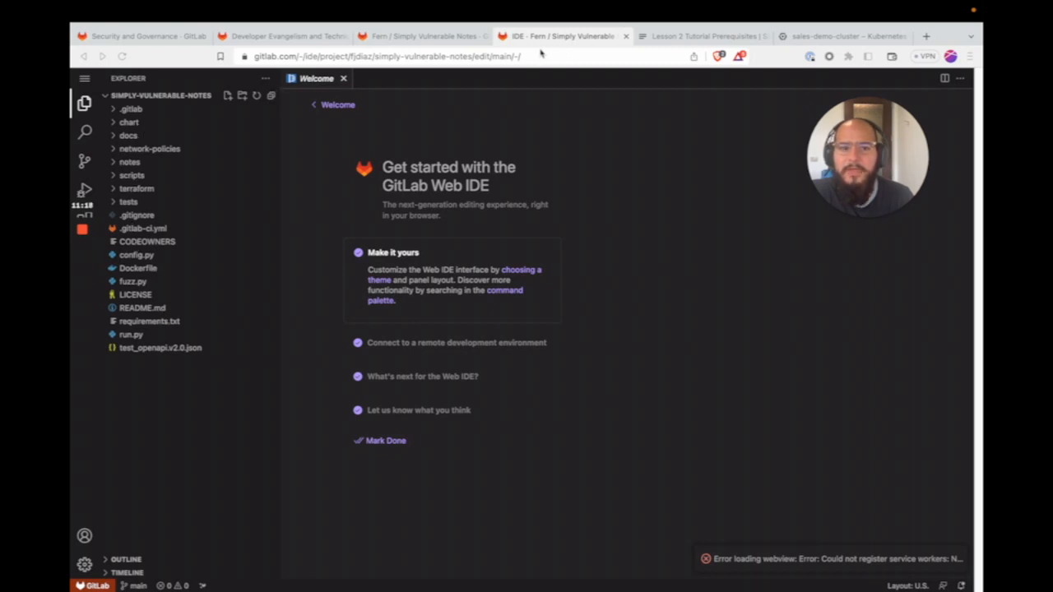
# In the original Complete DevSecOps project, open the changes of the merge request "Tutorial MR: Introduce Vulnerabilities to Test Security Scanners".
pyautogui.click(449, 41)
pyautogui.click(309, 39)
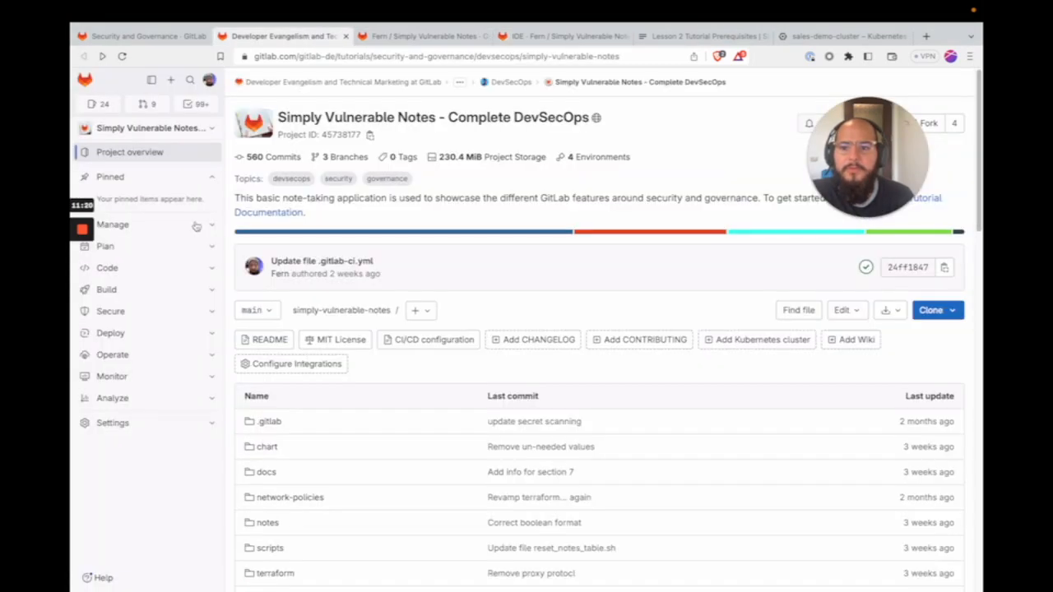
pyautogui.click(190, 265)
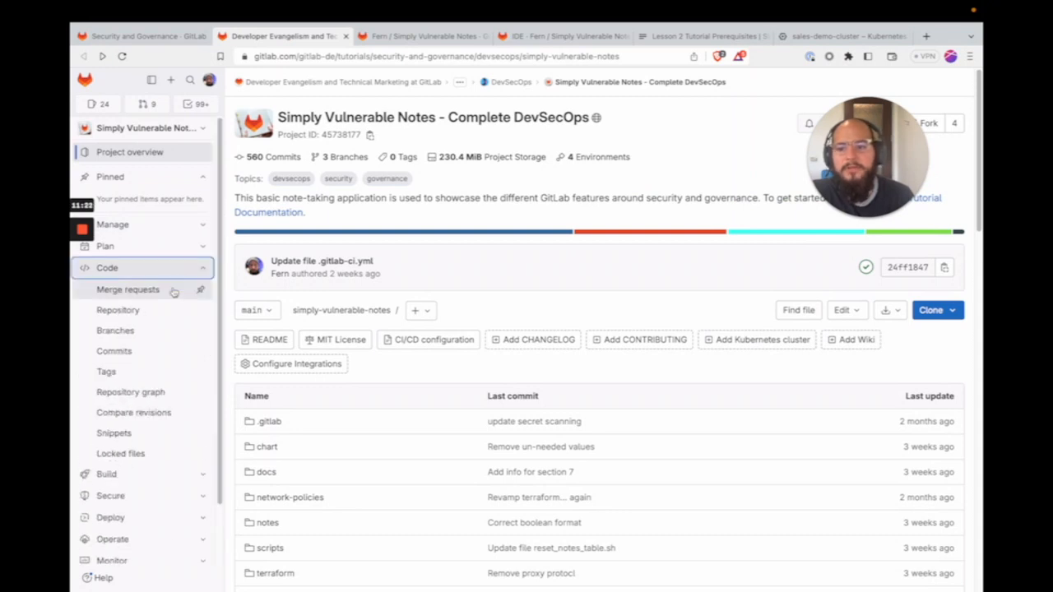
pyautogui.click(168, 294)
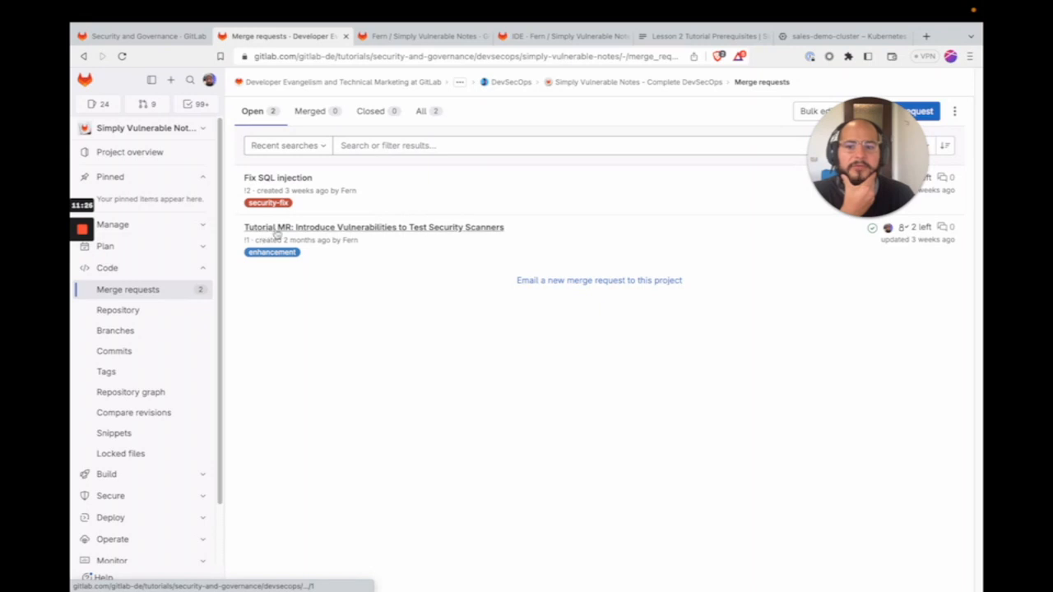
pyautogui.click(415, 228)
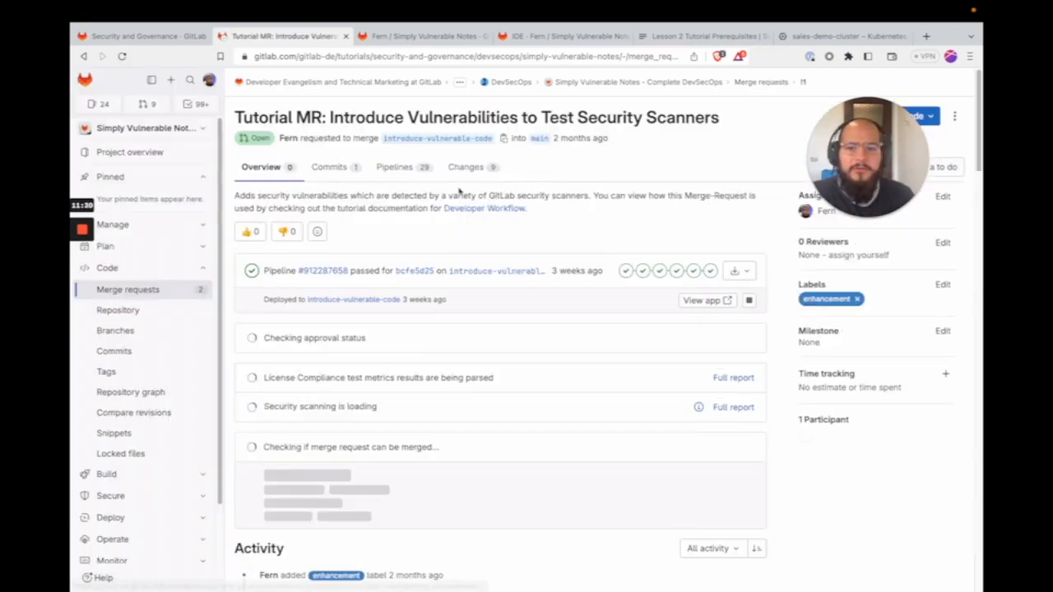
pyautogui.click(466, 167)
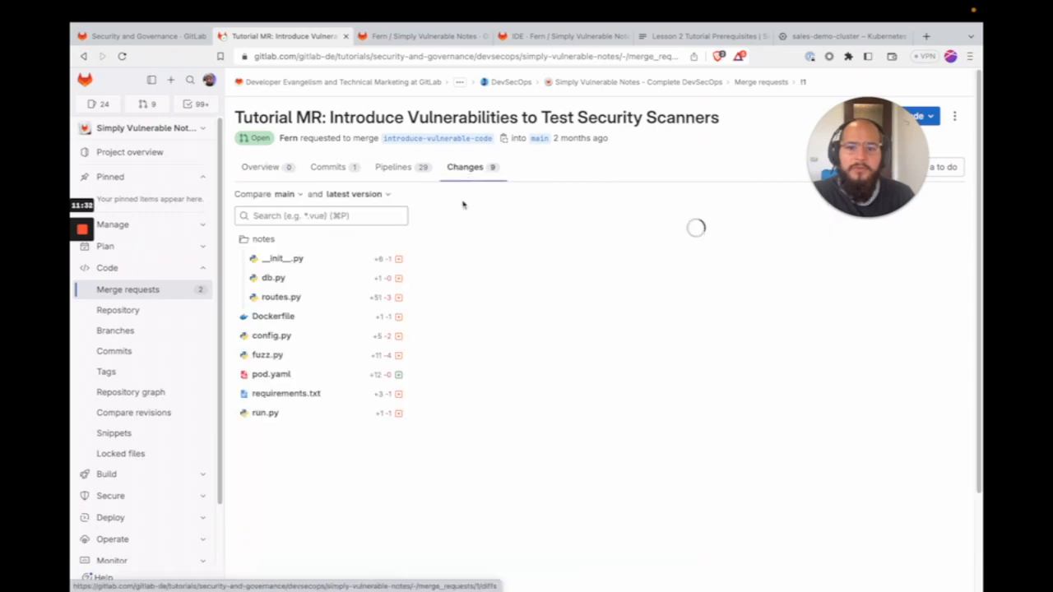
# Copy the added line "FROM python:3.9-bullseye" from the Dockerfile diff in the tutorial merge request.
pyautogui.scroll(-1, 558, 364)
pyautogui.scroll(-5, 558, 365)
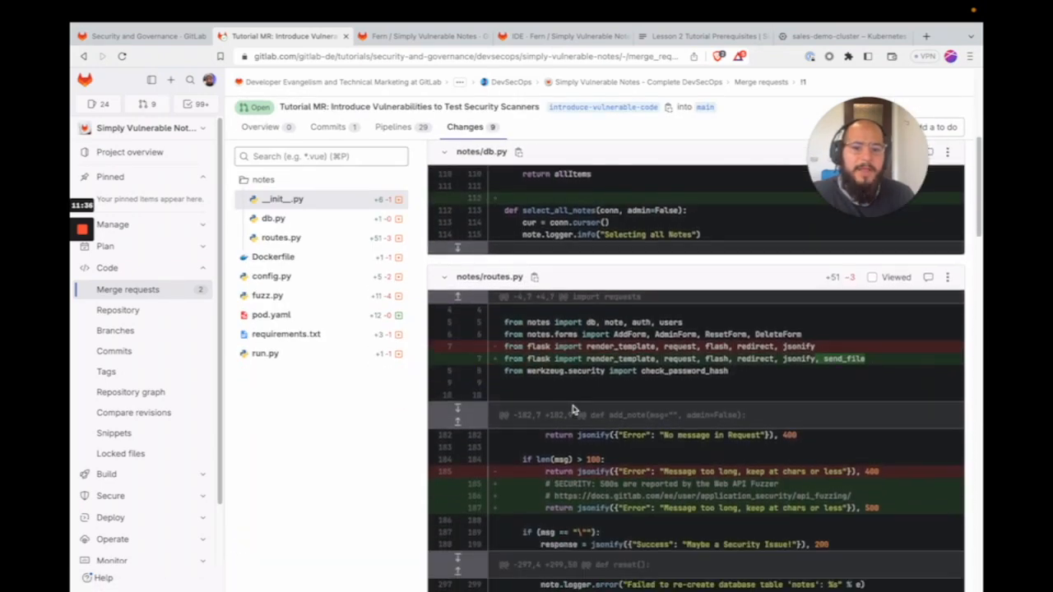
pyautogui.scroll(-3, 567, 399)
pyautogui.scroll(-20, 602, 420)
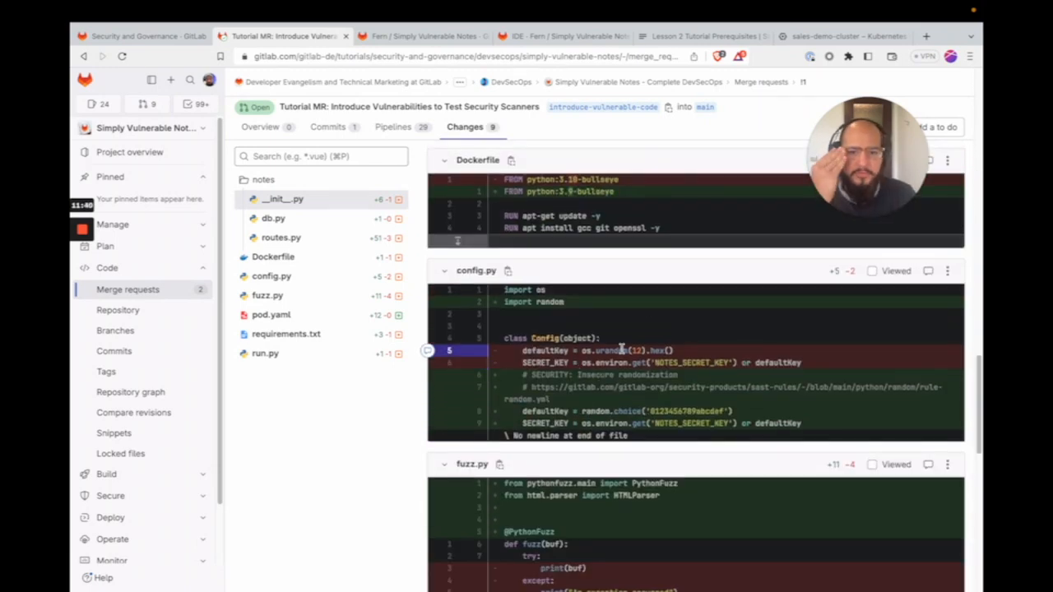
pyautogui.scroll(1, 591, 346)
pyautogui.moveTo(619, 245); pyautogui.dragTo(504, 244)
pyautogui.hotkey('ctrl', 'c')
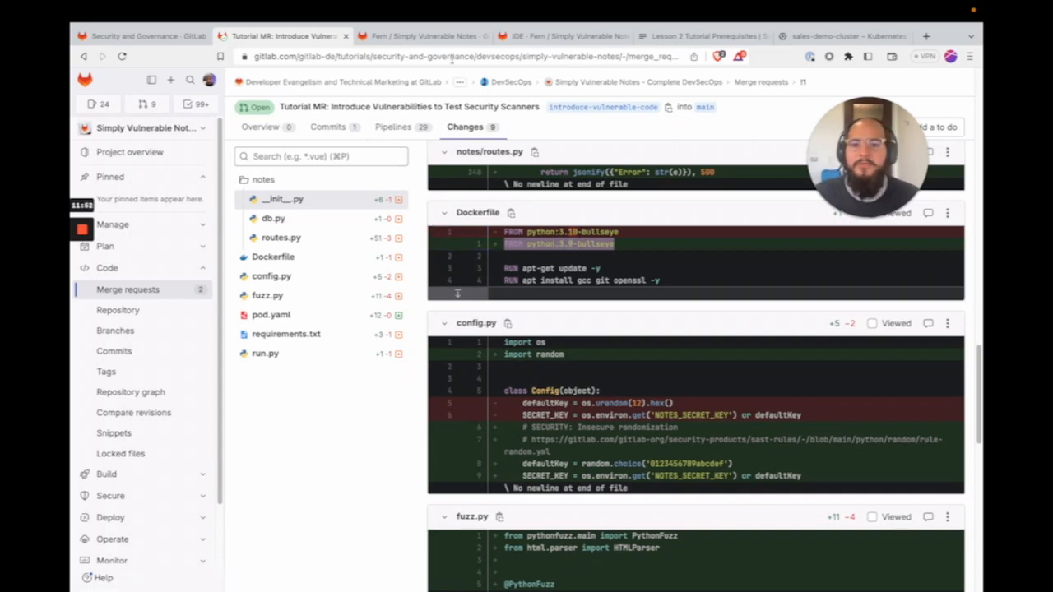
# In the Web IDE, replace the Dockerfile's base image line with the copied "FROM python:3.9-bullseye".
pyautogui.click(458, 40)
pyautogui.click(559, 36)
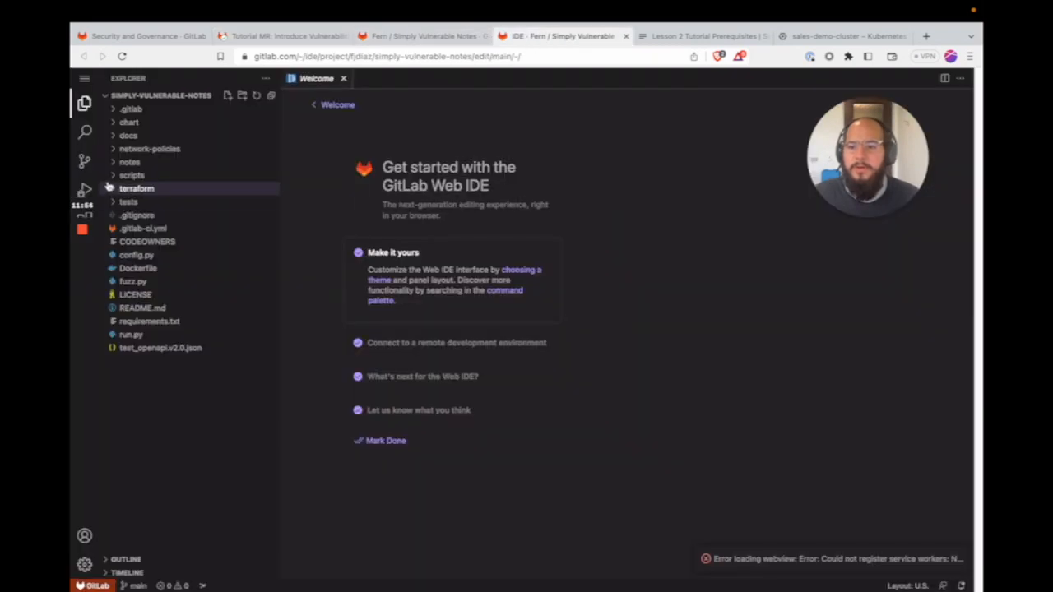
pyautogui.click(130, 266)
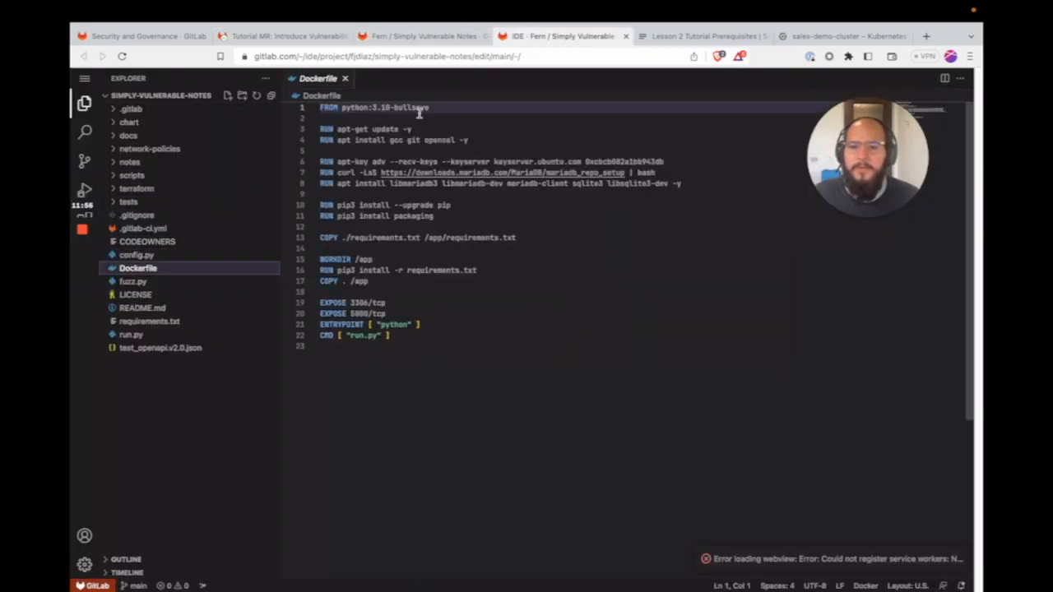
pyautogui.moveTo(429, 108); pyautogui.dragTo(320, 107)
pyautogui.hotkey('ctrl', 'v')
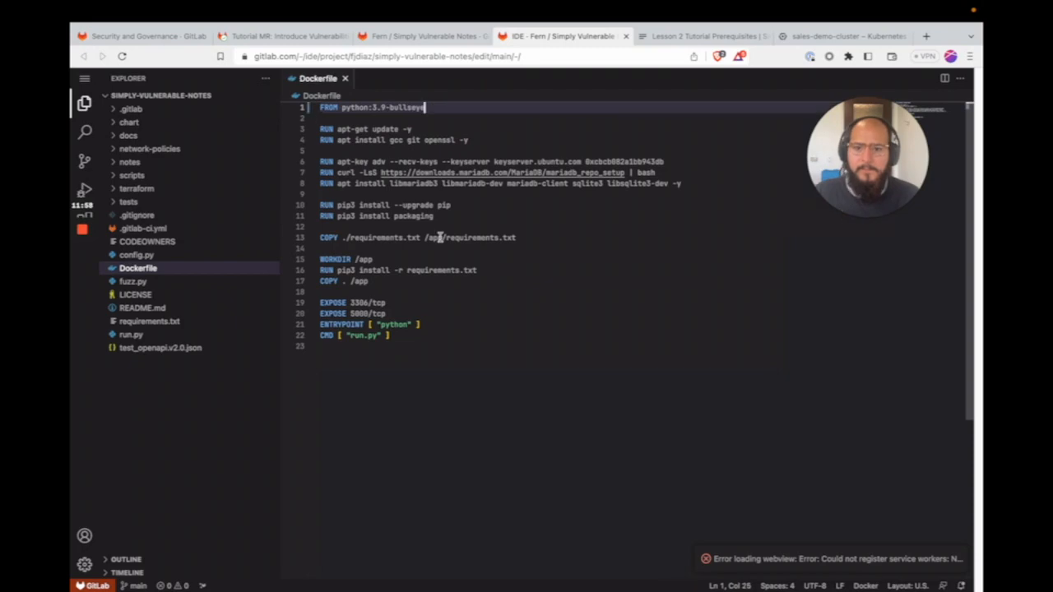
# Look back at the Dockerfile diff in the tutorial merge request and return to the Web IDE.
pyautogui.click(416, 36)
pyautogui.click(280, 37)
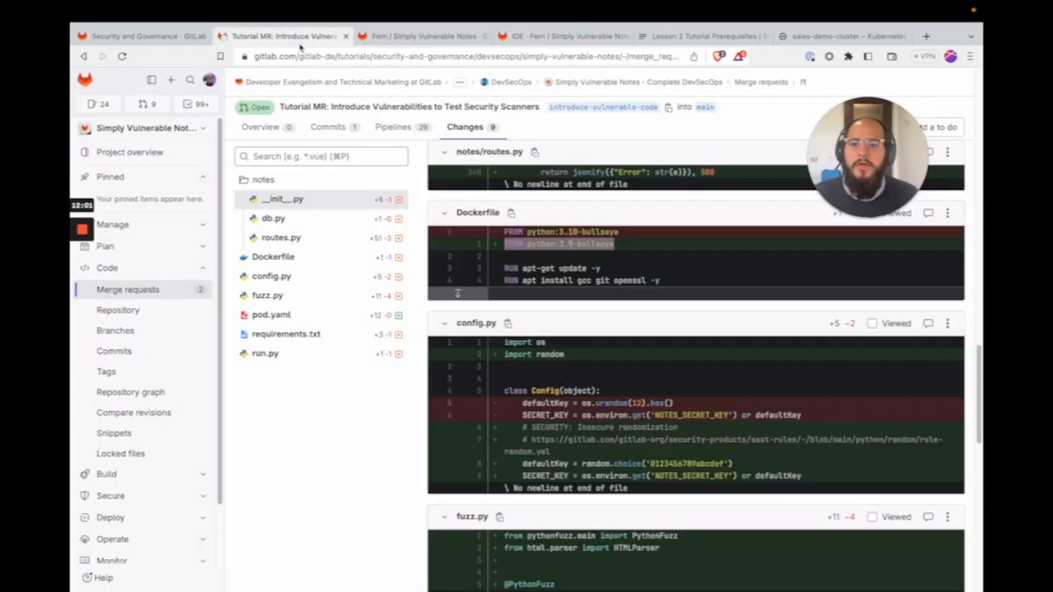
pyautogui.click(395, 37)
pyautogui.click(539, 36)
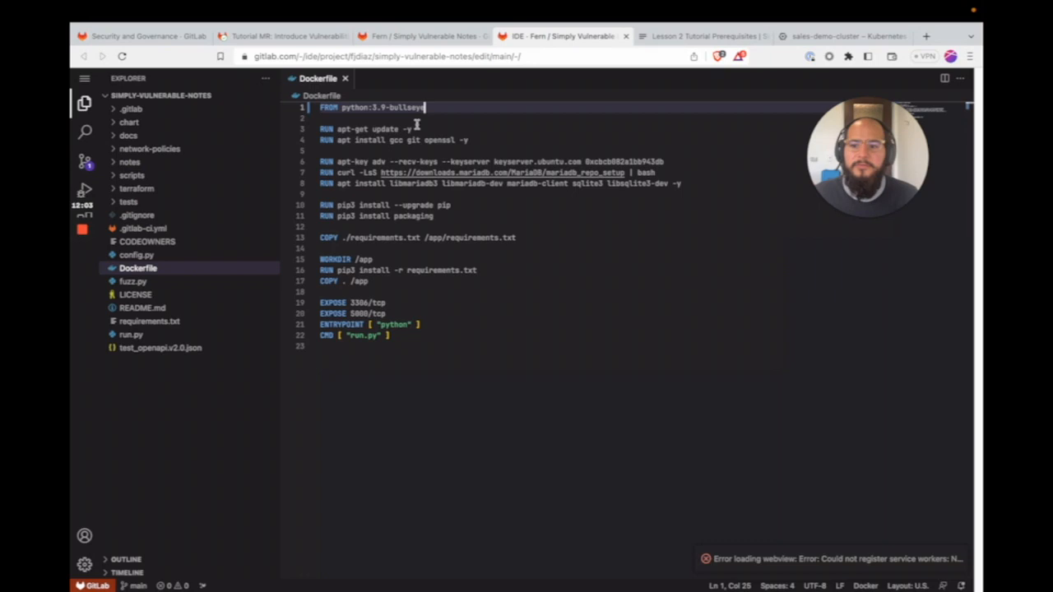
# Commit the Dockerfile change to a new branch named with the author's first name, without a commit message.
pyautogui.click(87, 165)
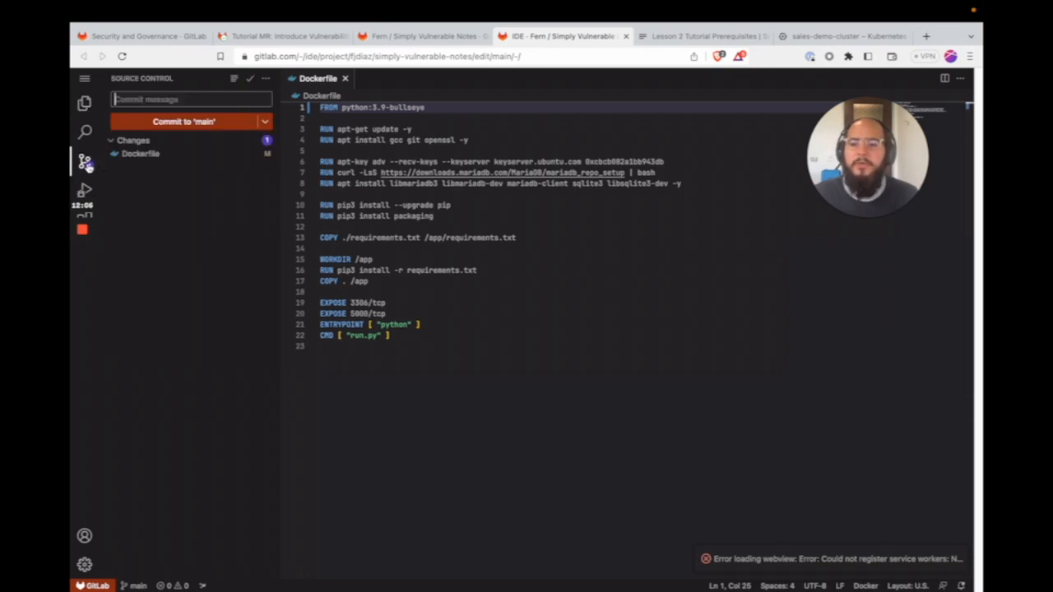
pyautogui.click(264, 121)
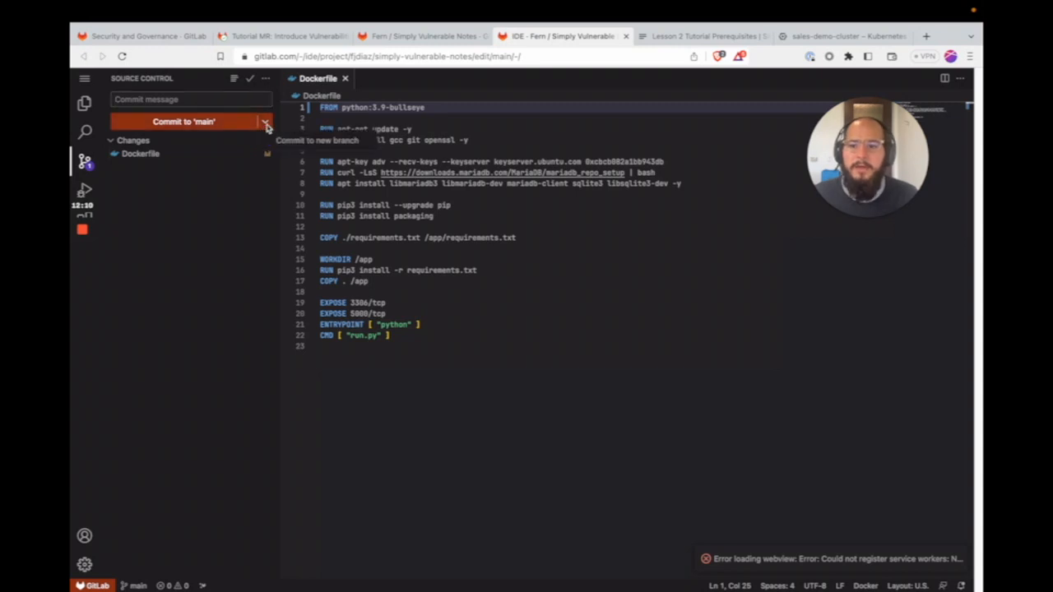
pyautogui.click(280, 141)
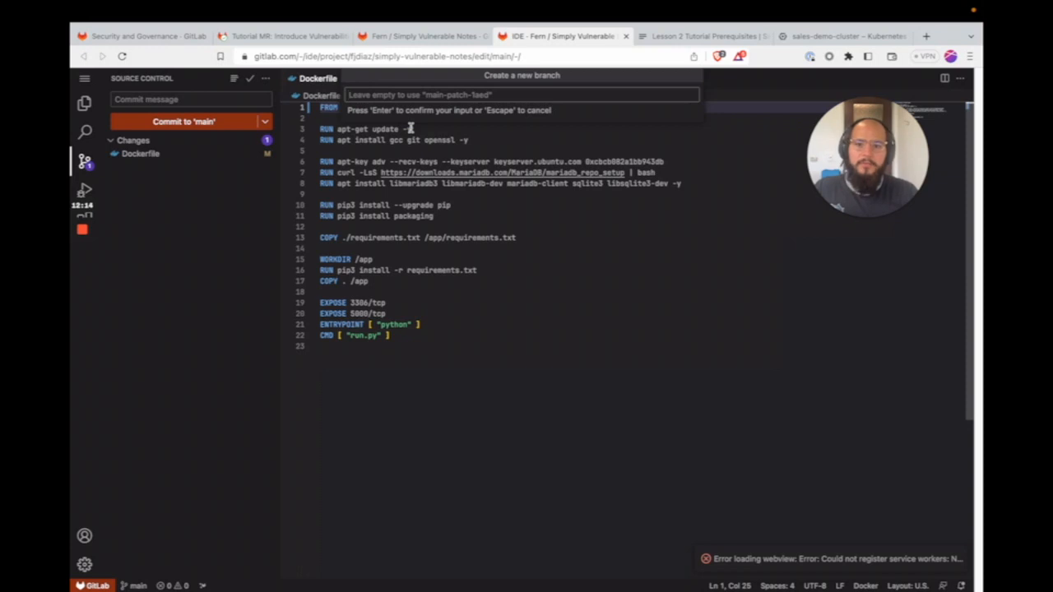
pyautogui.write('fern')
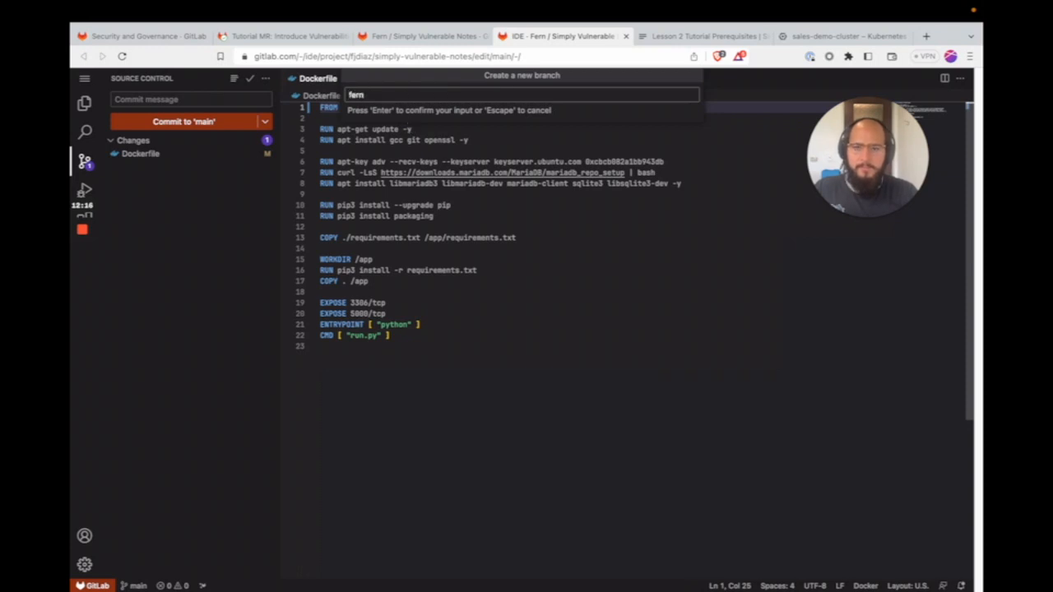
pyautogui.press('Return')
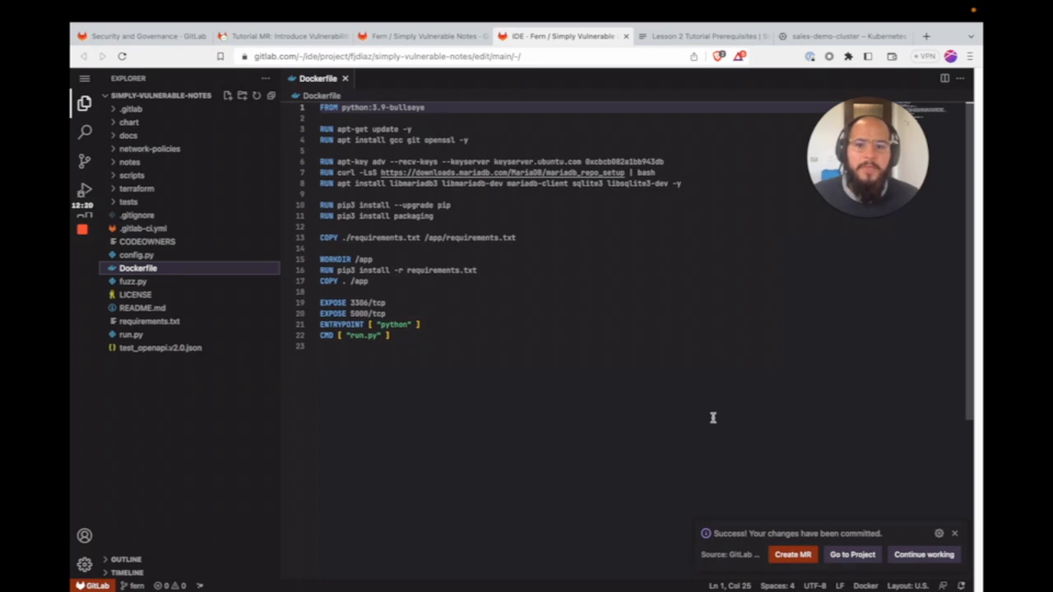
# Create a merge request from the new branch into main, keeping the default title "Update file Dockerfile" and default merge options.
pyautogui.click(793, 560)
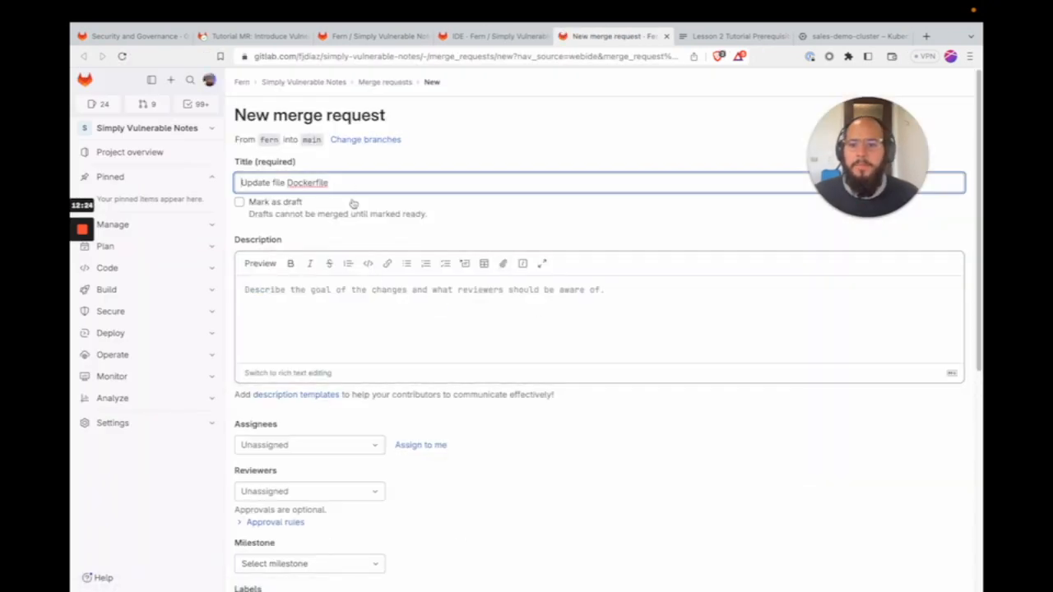
pyautogui.scroll(-3, 350, 238)
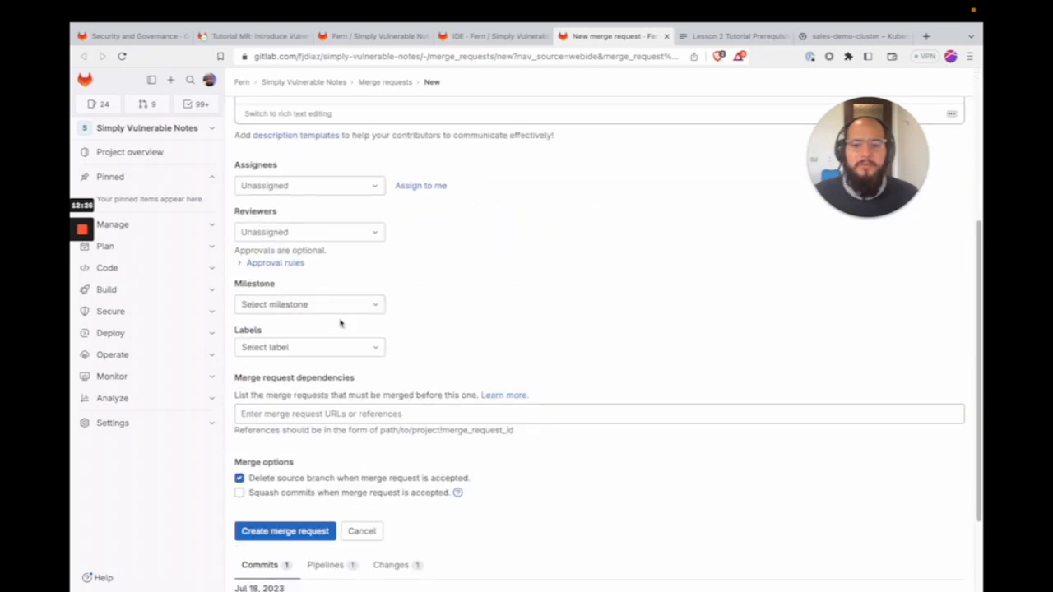
pyautogui.scroll(3, 341, 322)
pyautogui.scroll(-4, 436, 332)
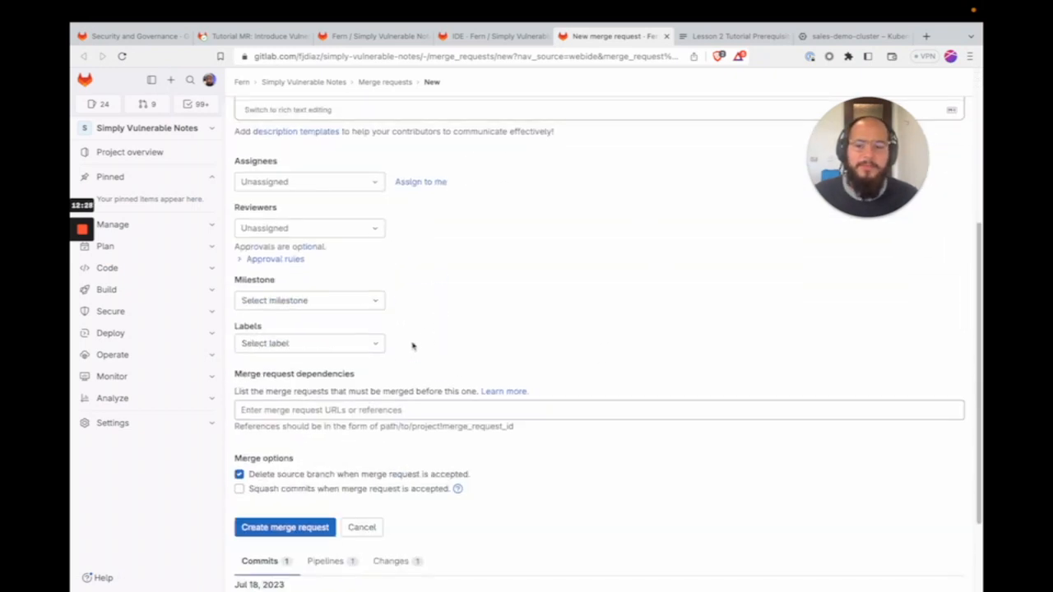
pyautogui.click(282, 431)
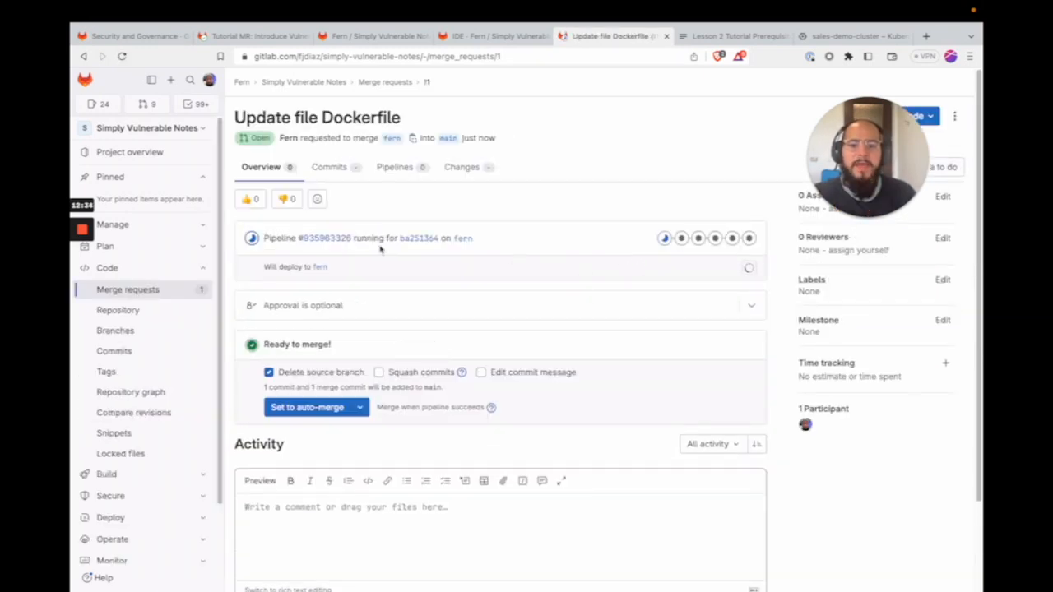
# Highlight the merge request's pipeline line, open that pipeline and examine its jobs from the build stage through cleanup.
pyautogui.moveTo(476, 240); pyautogui.dragTo(264, 237)
pyautogui.click(494, 240)
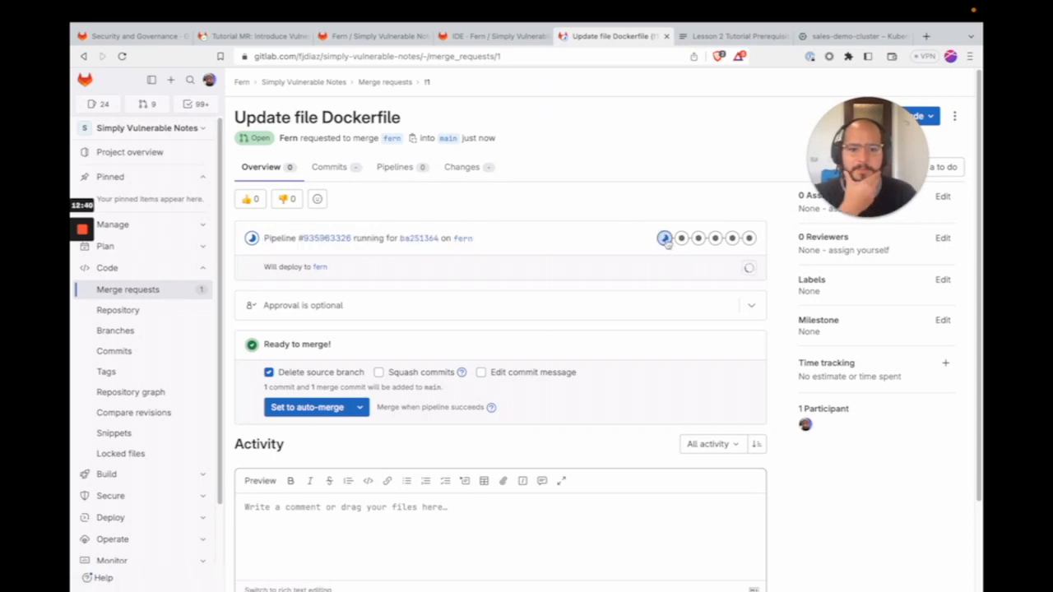
pyautogui.click(339, 238)
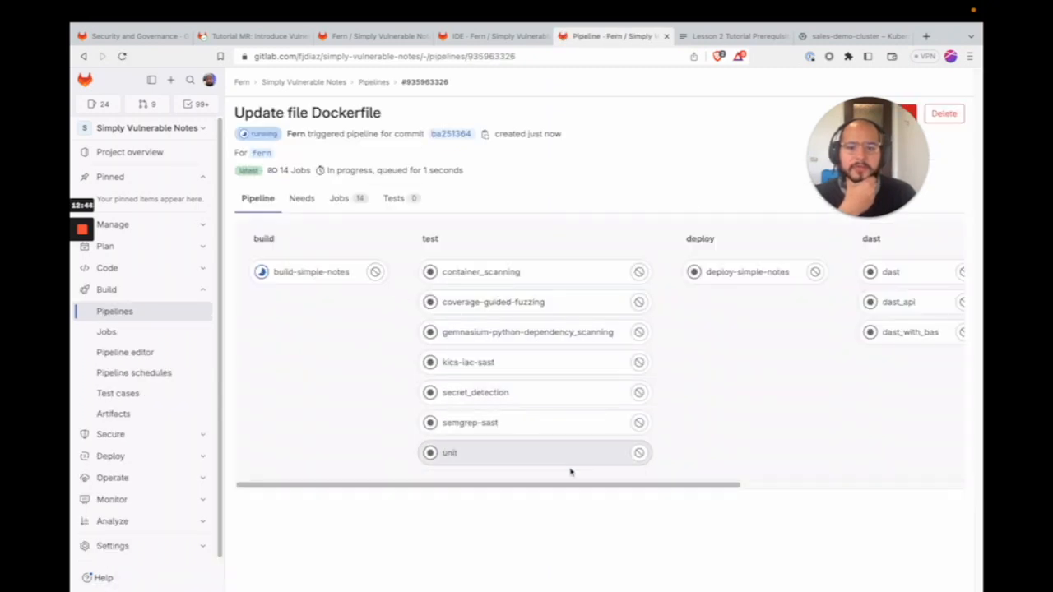
pyautogui.moveTo(611, 486); pyautogui.dragTo(949, 490)
pyautogui.click(860, 497)
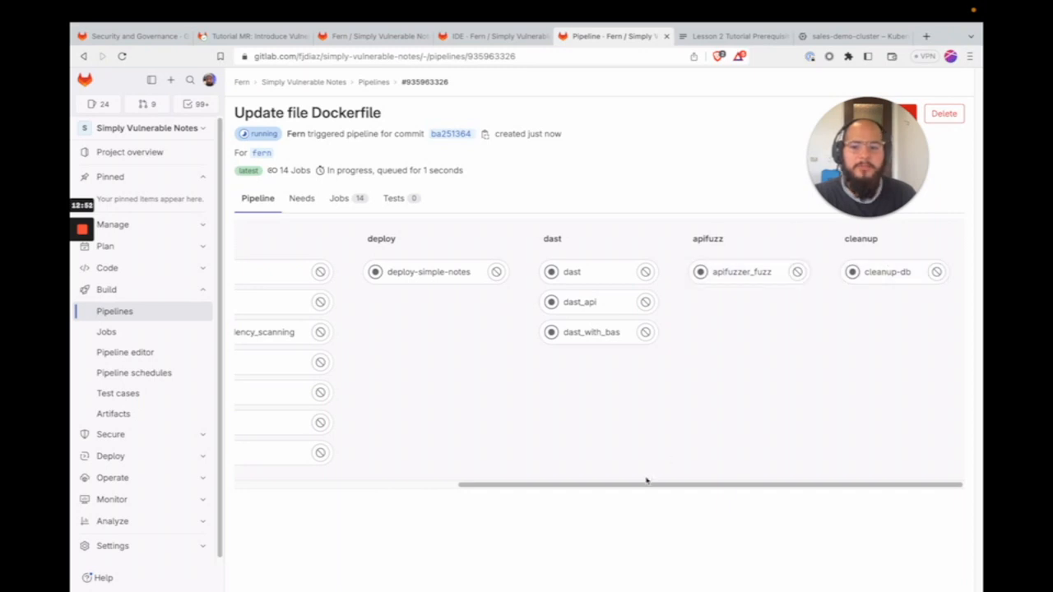
pyautogui.moveTo(534, 490); pyautogui.dragTo(200, 475)
pyautogui.click(538, 492)
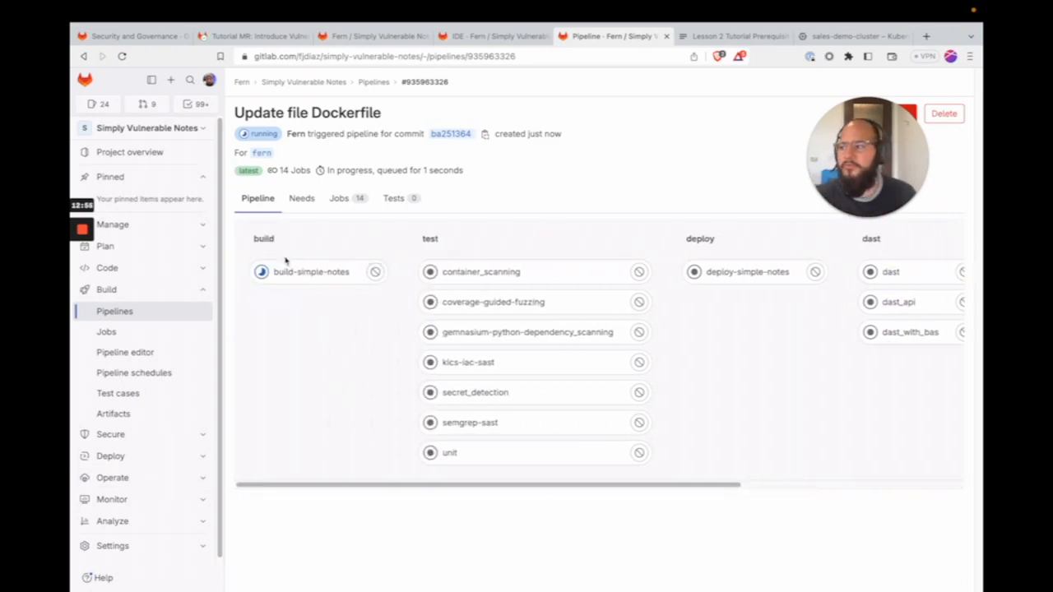
# Open the project's .gitlab-ci.yml file and highlight the static and dynamic scanner templates in its include section.
pyautogui.click(154, 156)
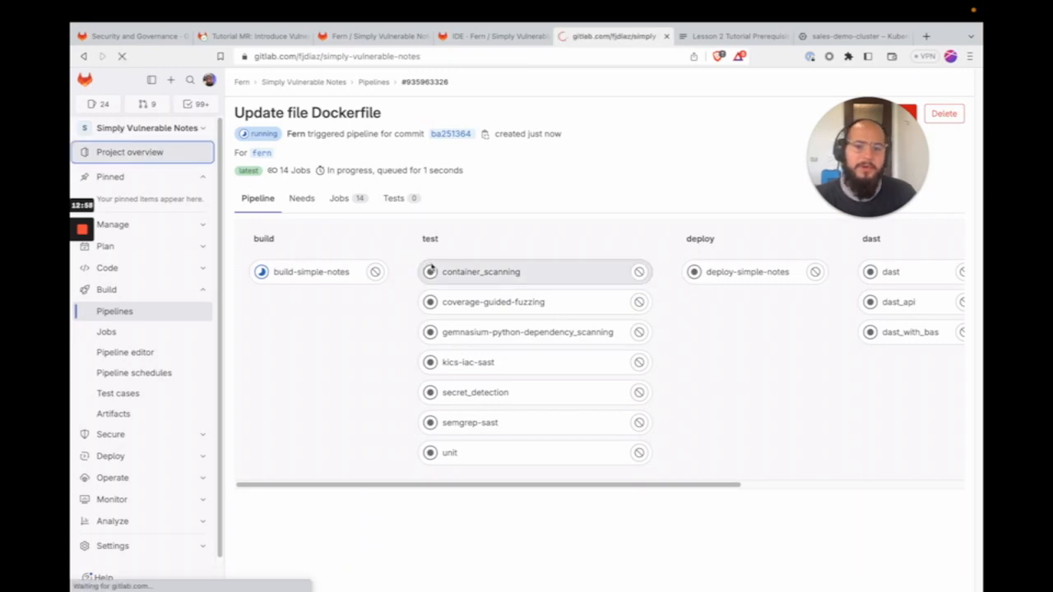
pyautogui.scroll(-15, 466, 430)
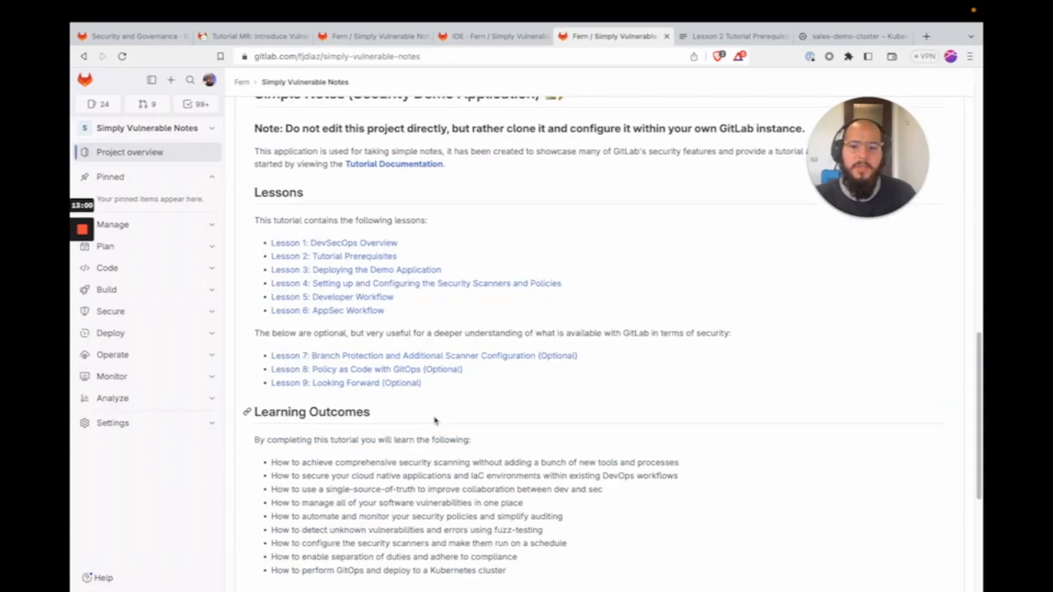
pyautogui.scroll(10, 486, 428)
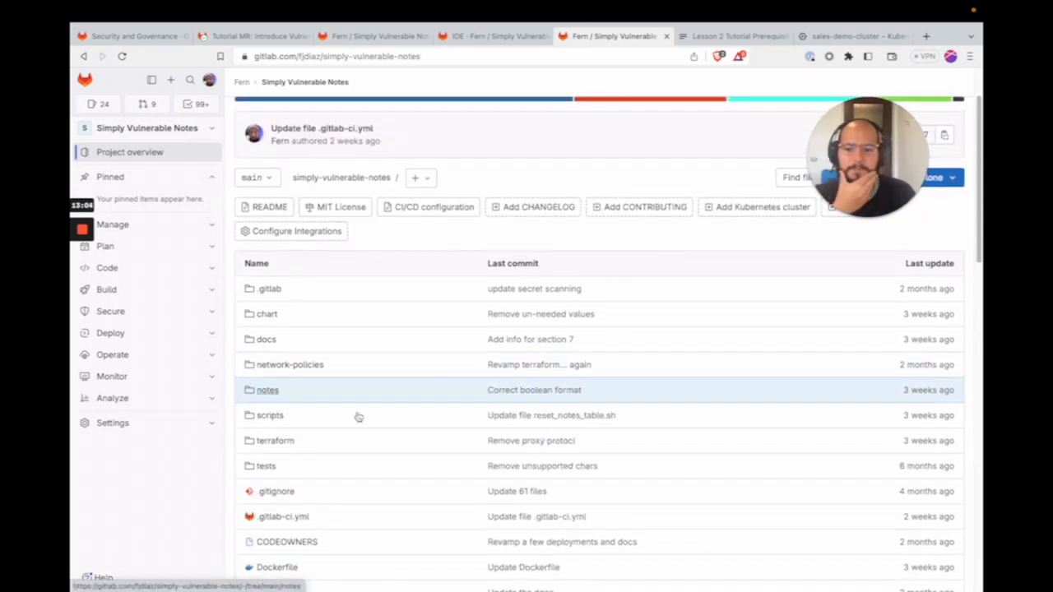
pyautogui.click(288, 517)
pyautogui.scroll(-3, 401, 430)
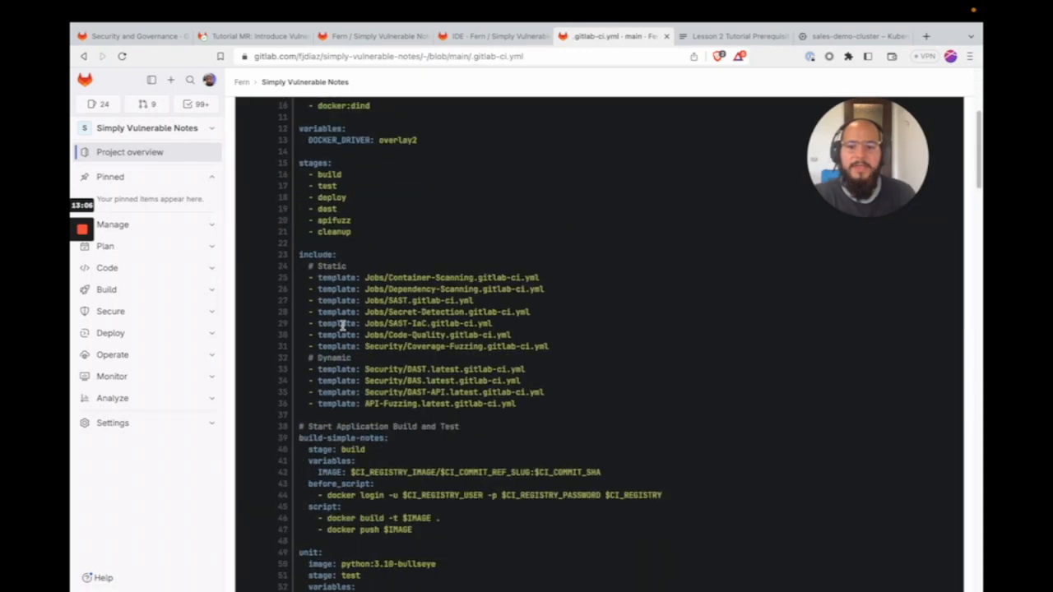
pyautogui.moveTo(311, 271); pyautogui.dragTo(519, 405)
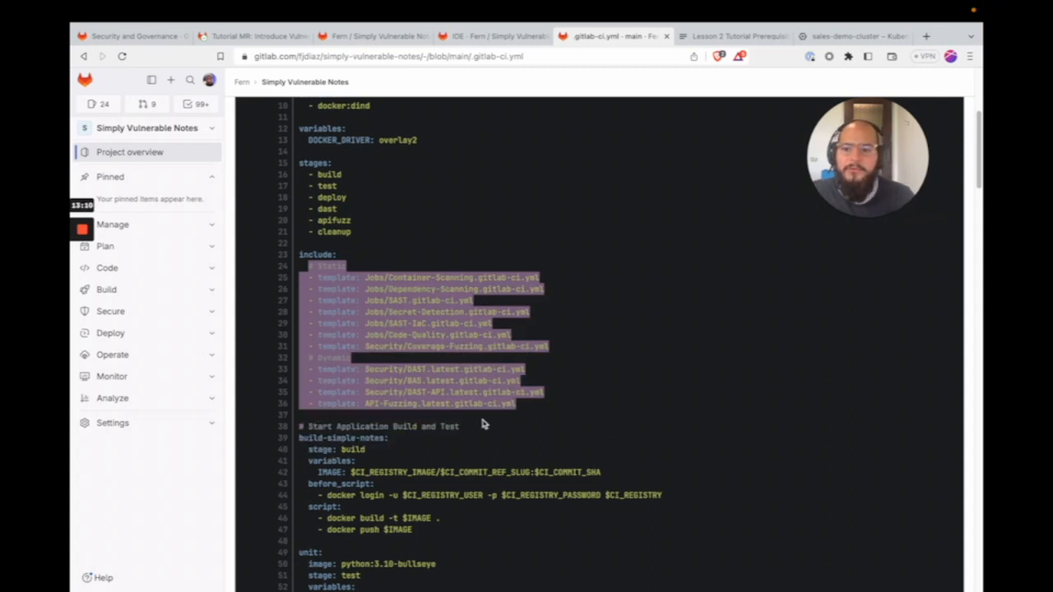
pyautogui.scroll(3, 482, 424)
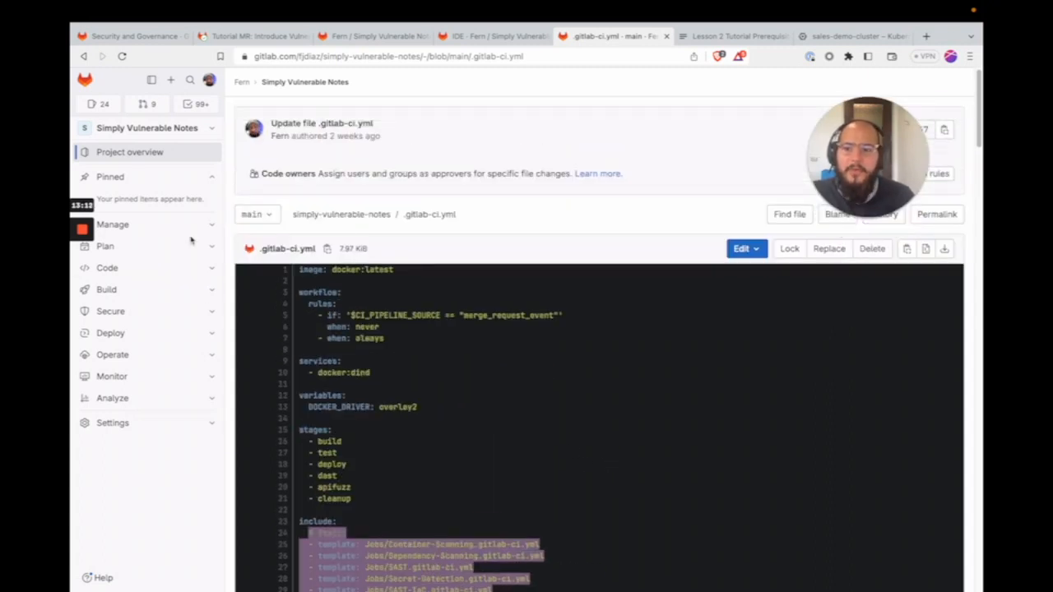
# Reopen the "Update file Dockerfile" merge request from the project's merge requests list and check its overview.
pyautogui.click(205, 268)
pyautogui.click(172, 292)
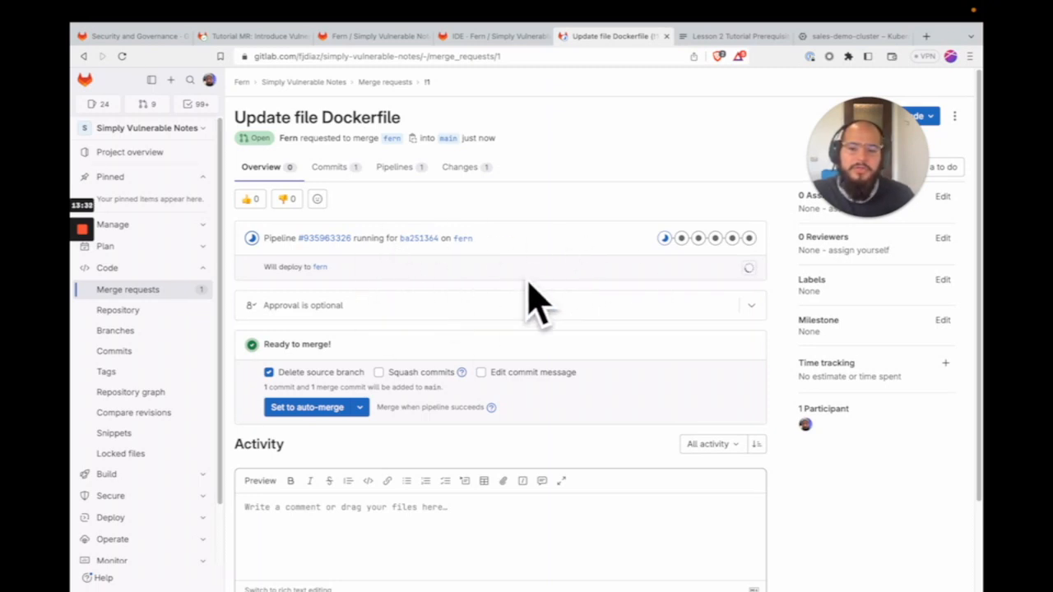
pyautogui.scroll(-2, 194, 343)
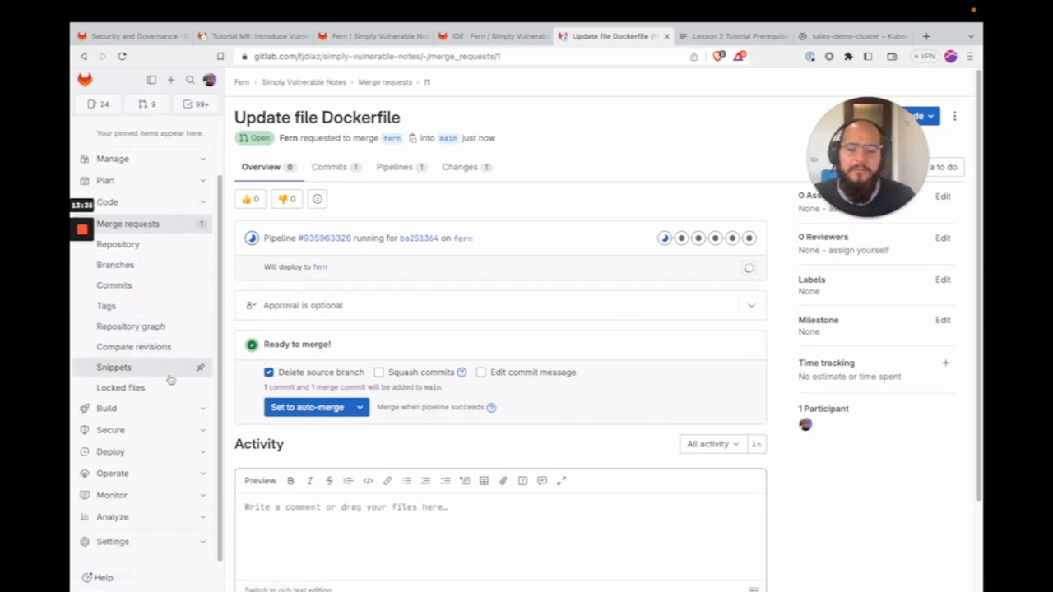
pyautogui.scroll(-2, 169, 411)
pyautogui.scroll(2, 341, 427)
pyautogui.scroll(2, 146, 392)
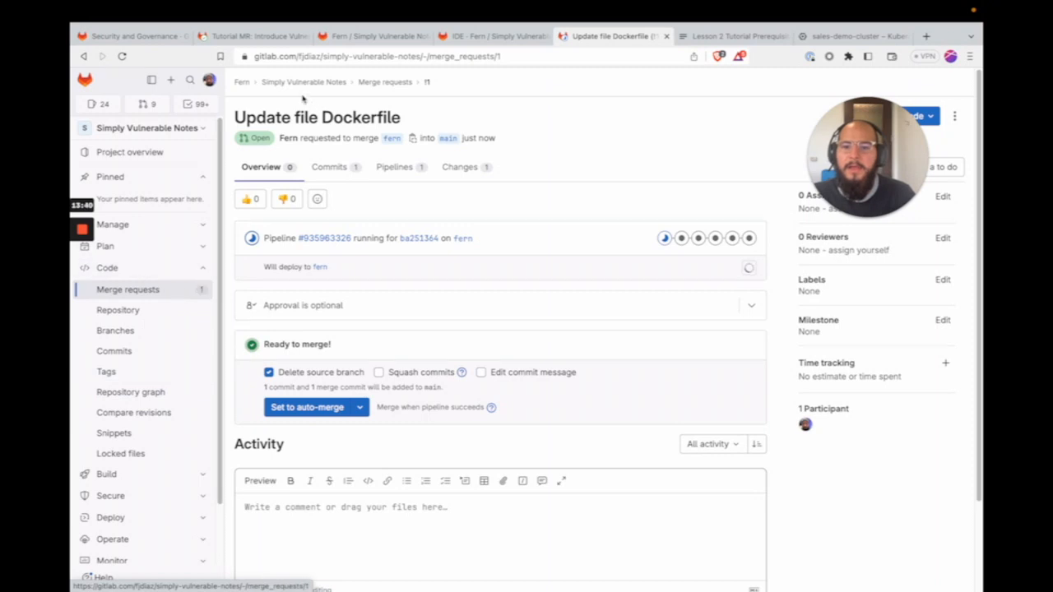
# Open Lesson 3 Deploying the Demo Application in the tutorial documentation and skim it through to the end.
pyautogui.click(477, 36)
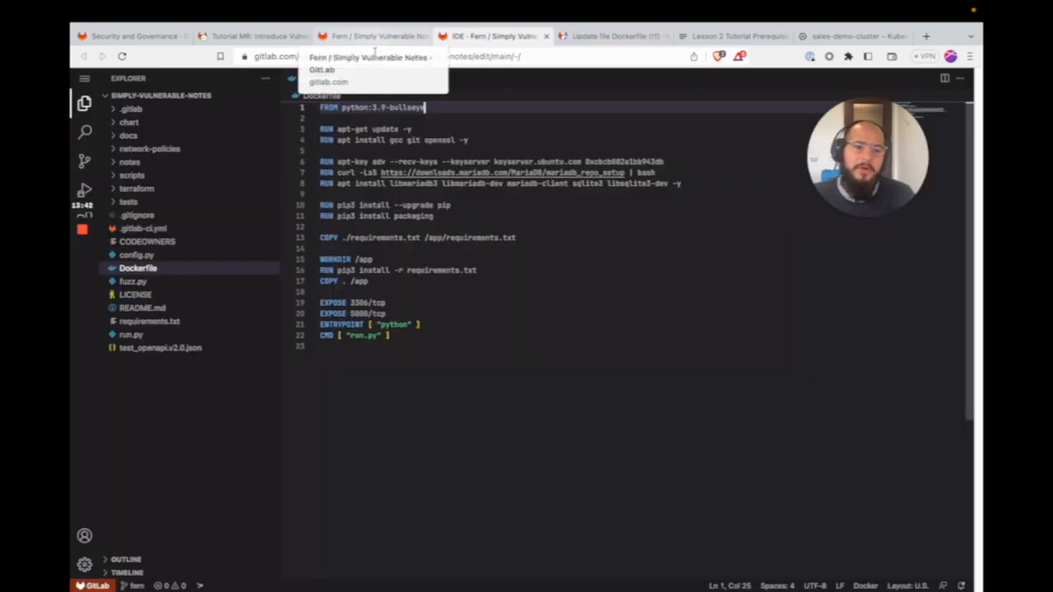
pyautogui.click(378, 37)
pyautogui.click(256, 36)
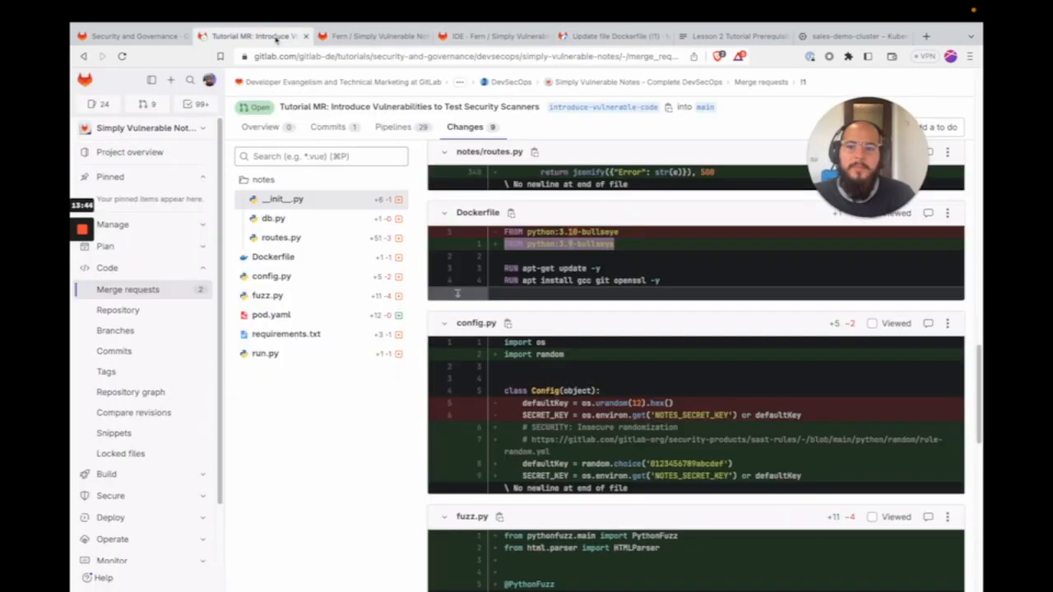
pyautogui.click(372, 36)
pyautogui.click(724, 38)
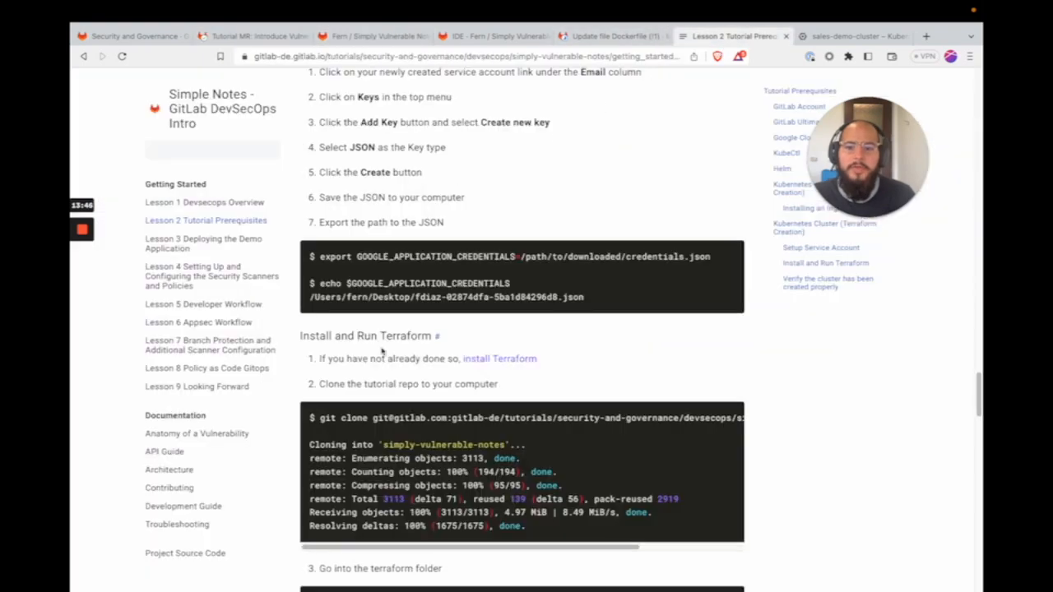
pyautogui.scroll(-10, 381, 350)
pyautogui.click(203, 240)
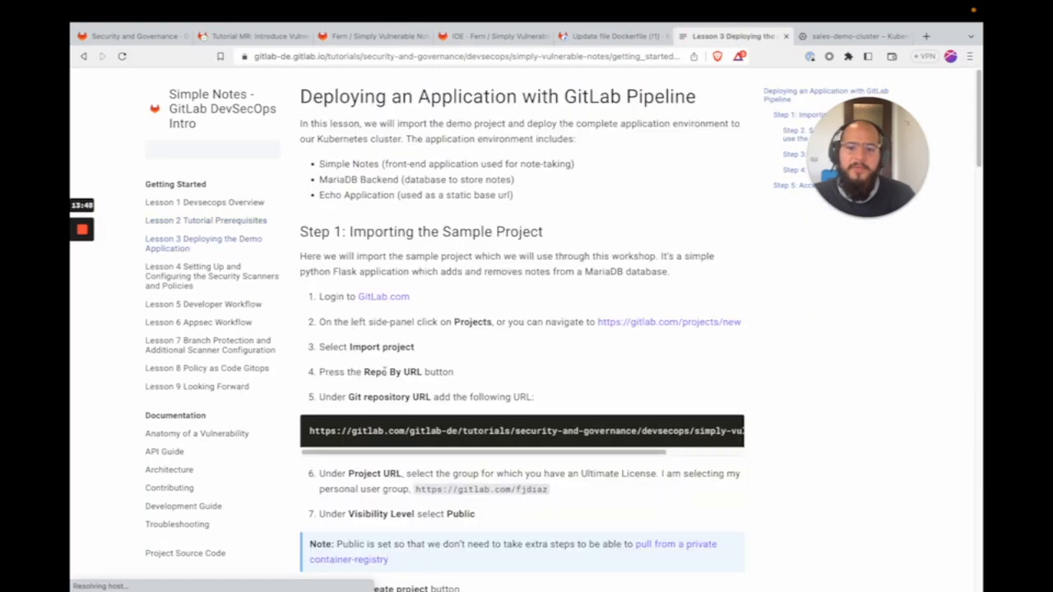
pyautogui.scroll(-20, 400, 416)
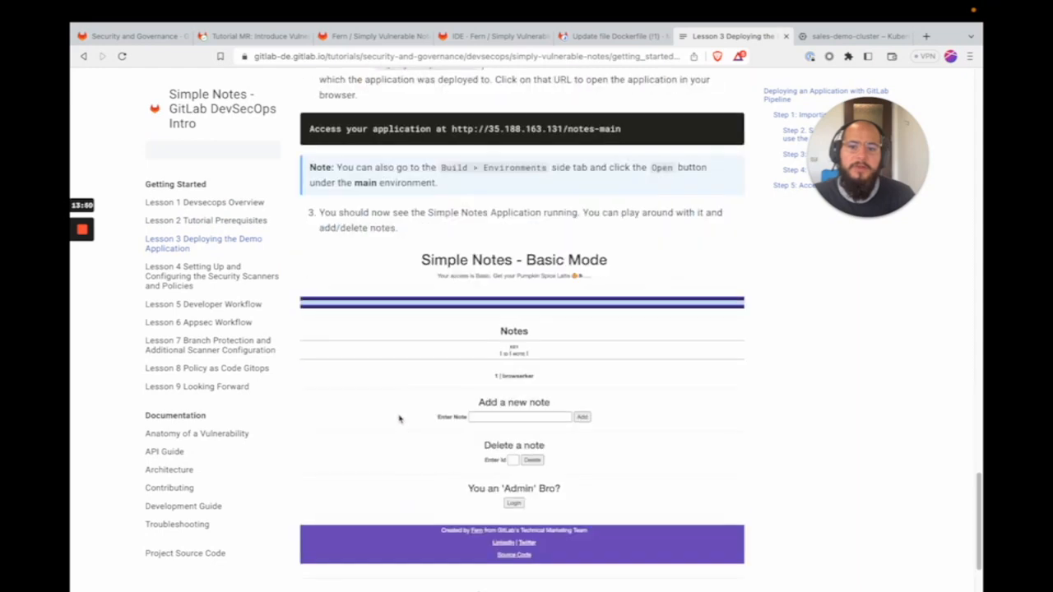
pyautogui.scroll(-3, 395, 415)
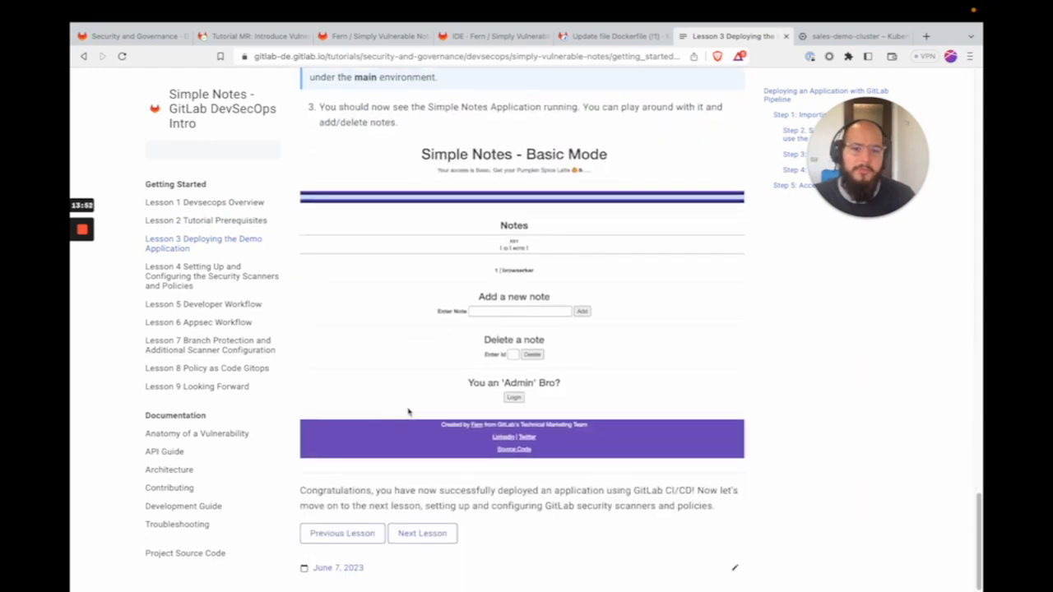
# Skim Lesson 5 Developer Workflow, covering the security guardrails and vulnerable code sections.
pyautogui.click(207, 305)
pyautogui.scroll(-20, 451, 443)
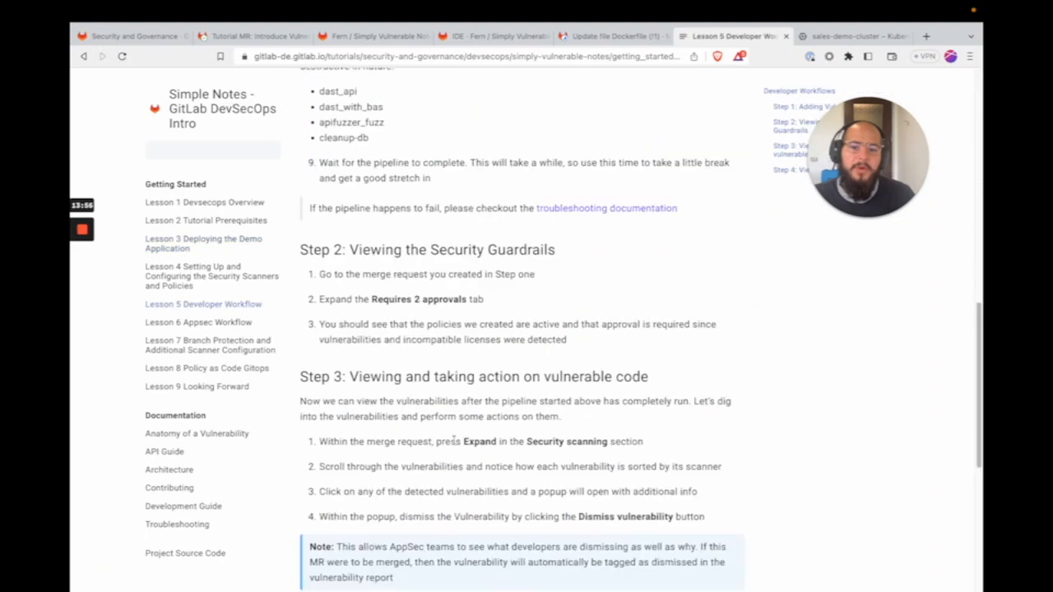
pyautogui.scroll(20, 440, 453)
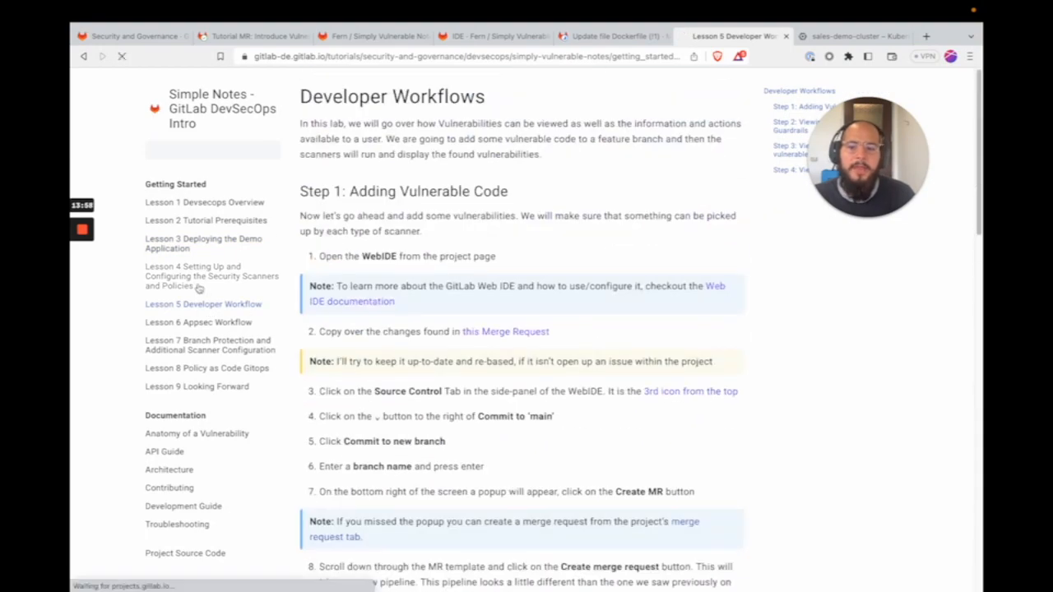
# Open Lesson 4 on setting up and configuring the security scanners and policies, and skim its first steps through Step 6.
pyautogui.click(199, 284)
pyautogui.scroll(-5, 436, 338)
pyautogui.scroll(-5, 409, 376)
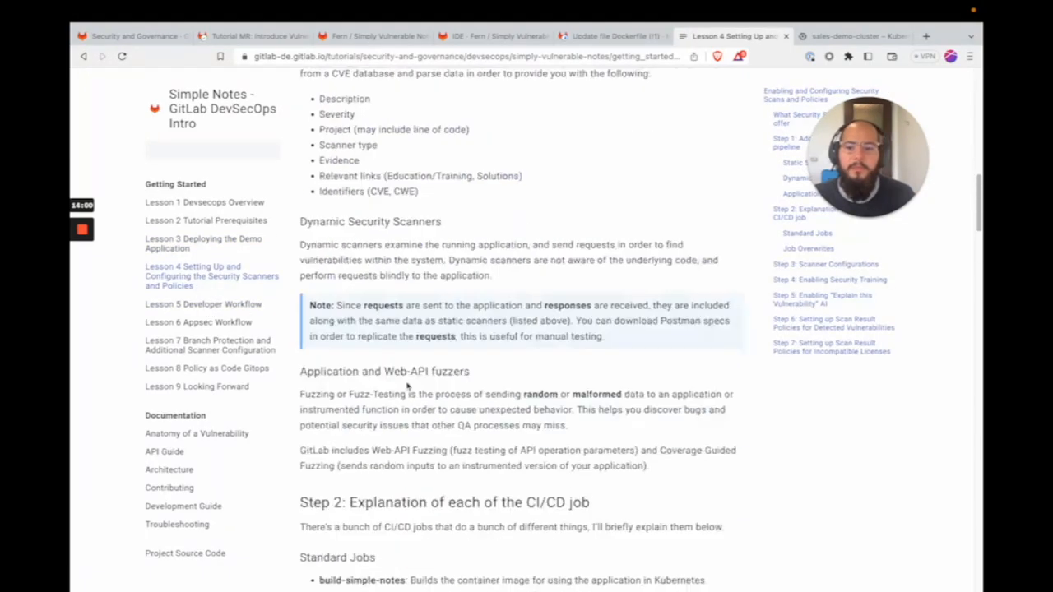
pyautogui.scroll(-18, 406, 385)
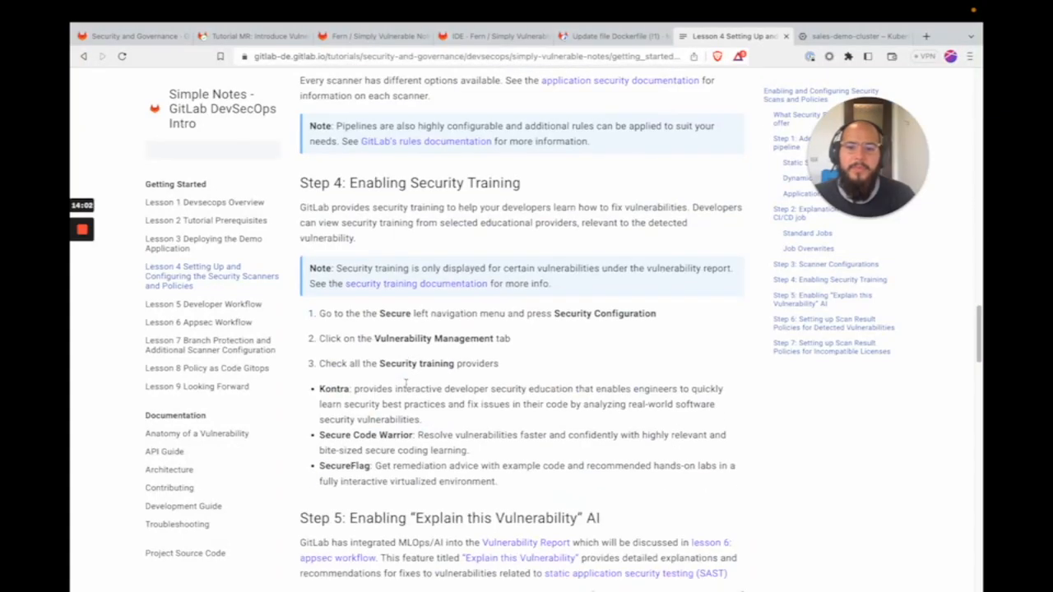
pyautogui.scroll(-12, 408, 387)
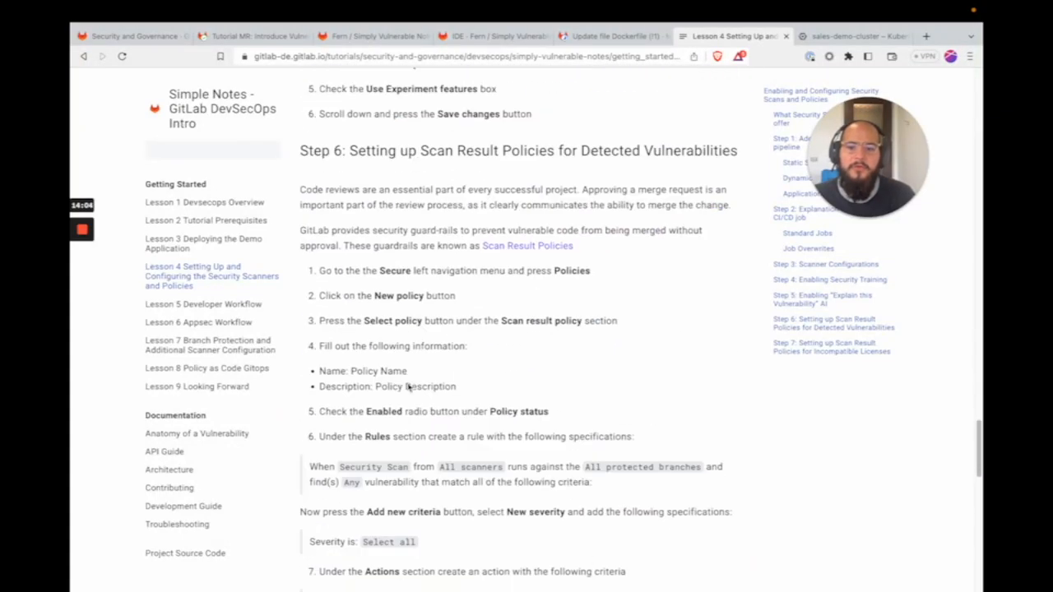
# Review Lesson 4's instructions for scan result policies covering detected vulnerabilities and incompatible licenses, and return to the Security Training section.
pyautogui.scroll(3, 408, 325)
pyautogui.moveTo(376, 153); pyautogui.dragTo(668, 172)
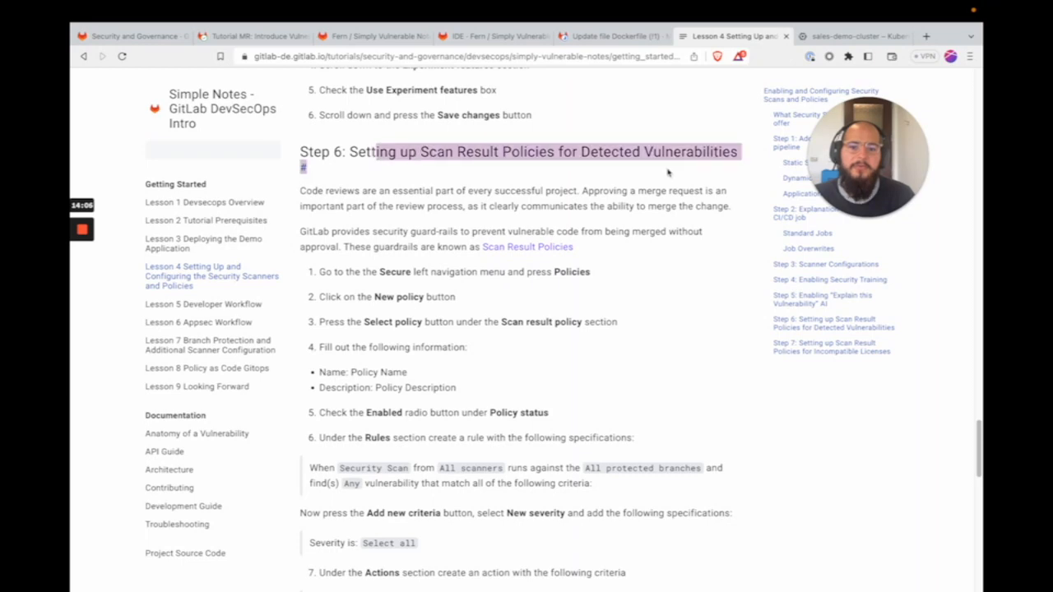
pyautogui.scroll(-8, 635, 241)
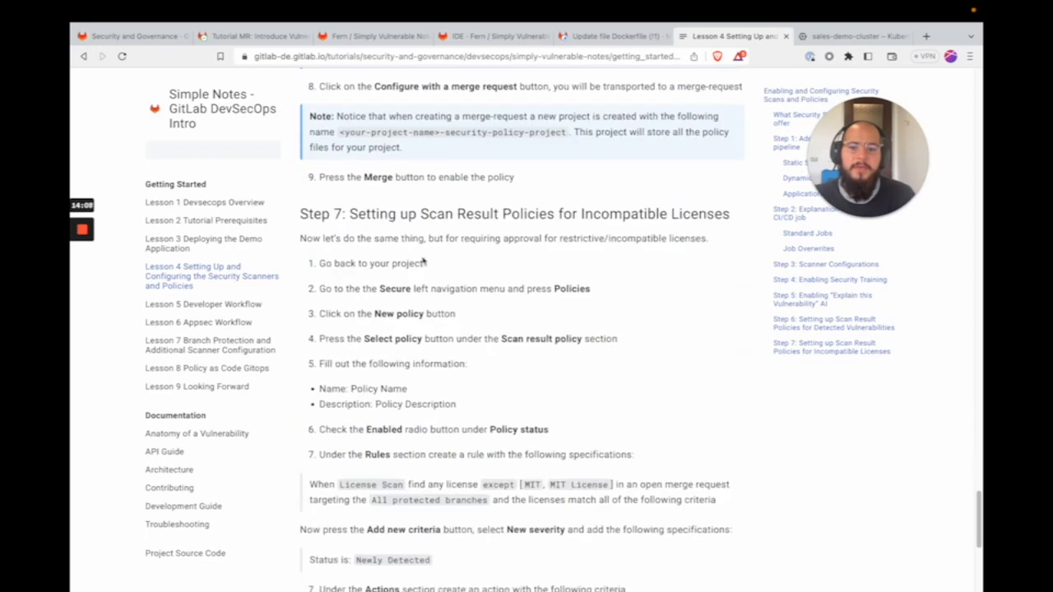
pyautogui.moveTo(399, 214); pyautogui.dragTo(475, 216)
pyautogui.scroll(-5, 482, 368)
pyautogui.scroll(10, 473, 377)
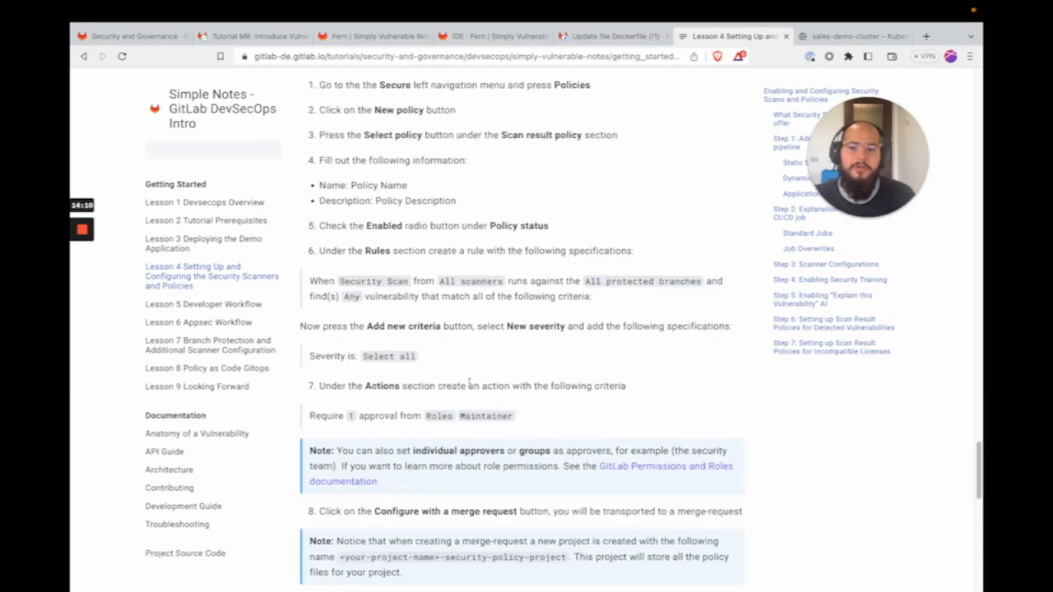
pyautogui.scroll(15, 469, 384)
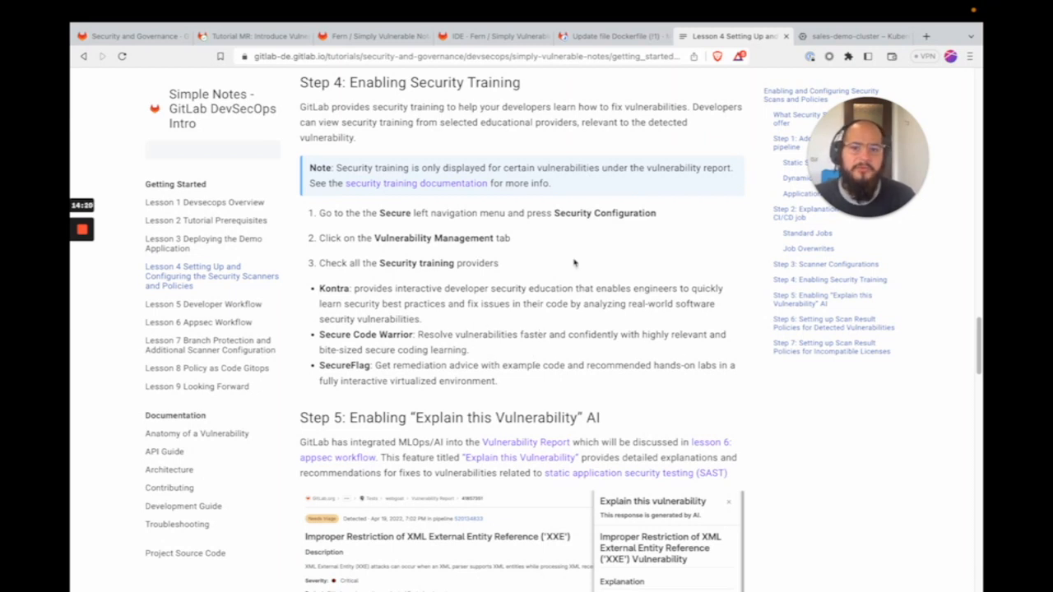
# Check the Update file Dockerfile merge request, and return to Lesson 4 to view the CI/CD job explanations.
pyautogui.click(594, 37)
pyautogui.click(613, 36)
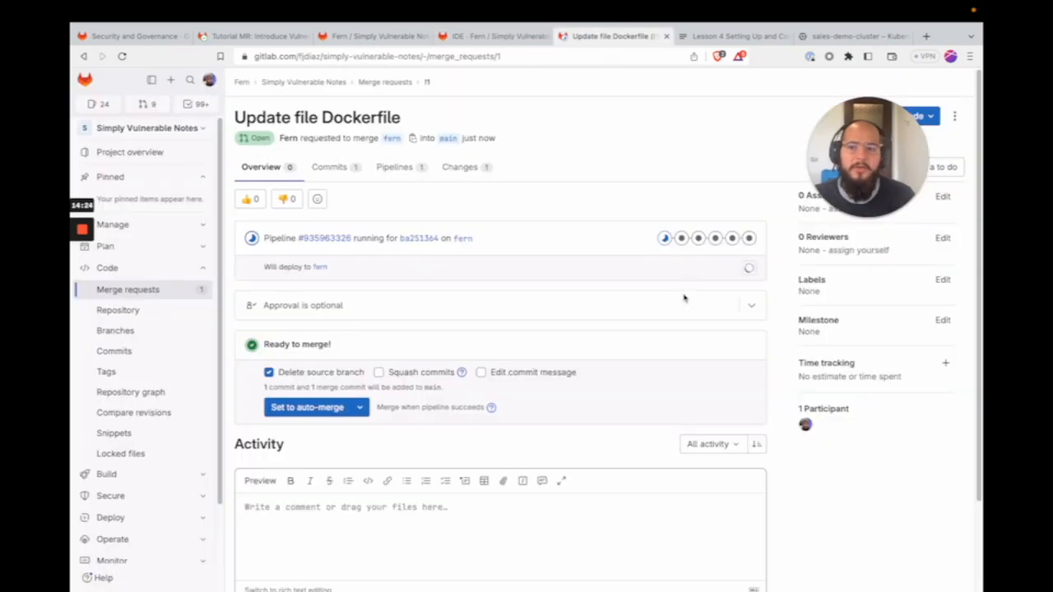
pyautogui.click(717, 41)
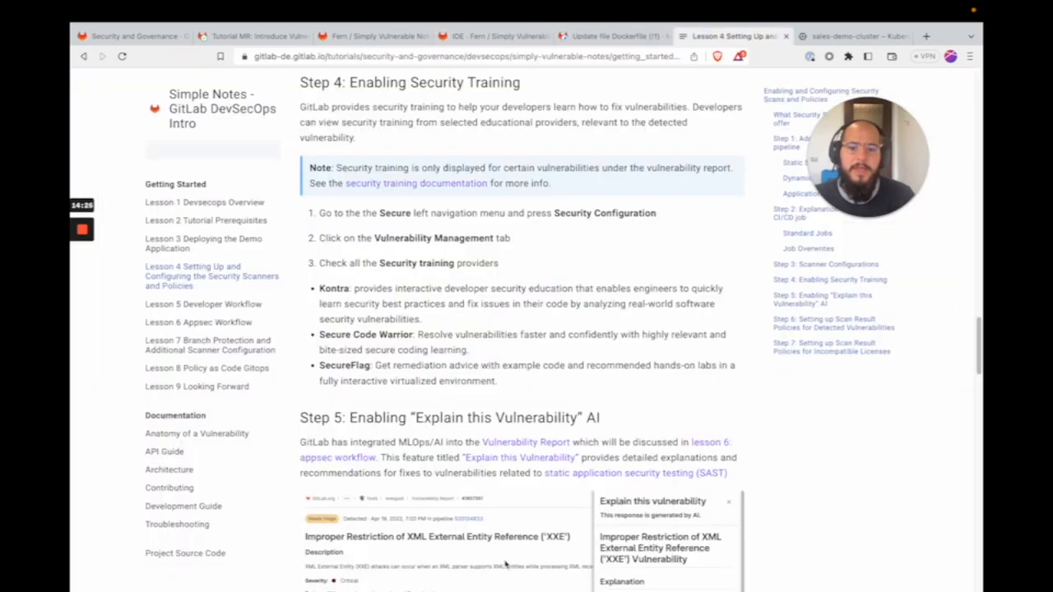
pyautogui.scroll(-4, 505, 563)
pyautogui.scroll(12, 447, 464)
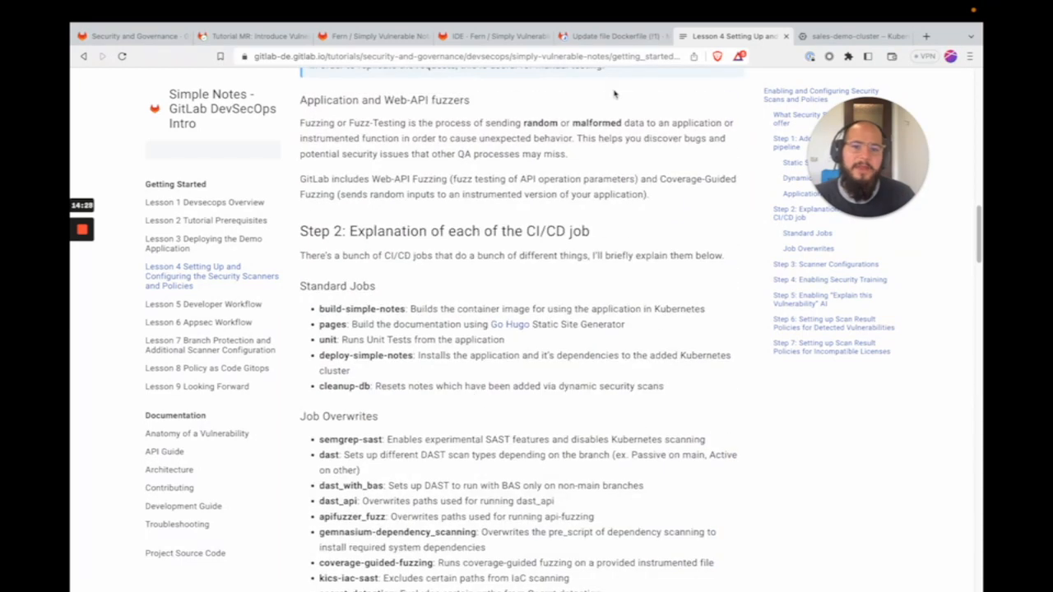
# Go to the Simply Vulnerable Notes project's security policies and open the new policy page to view the available policy types.
pyautogui.click(473, 36)
pyautogui.click(374, 36)
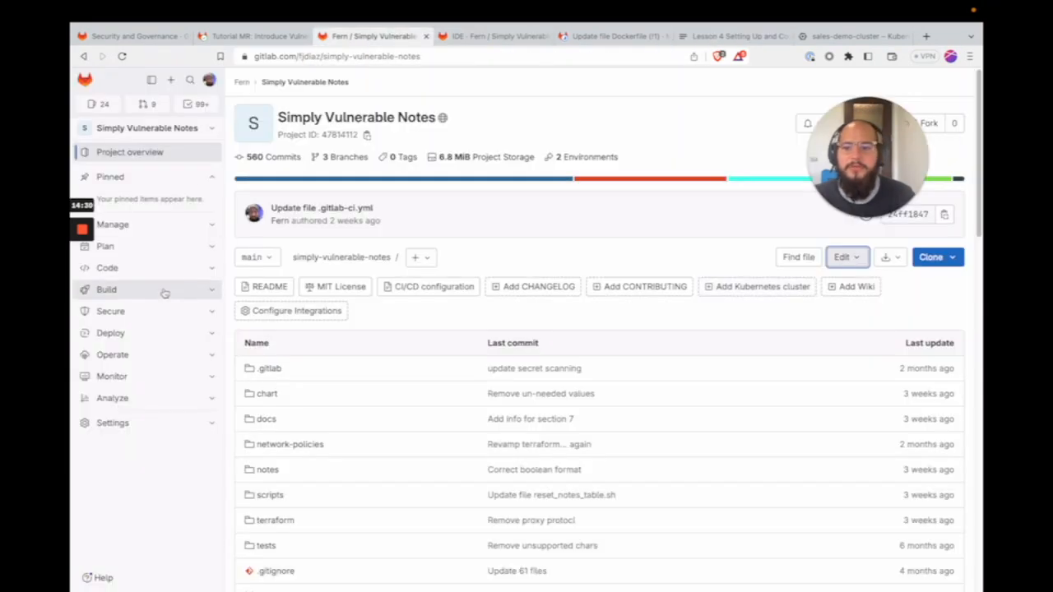
pyautogui.click(187, 315)
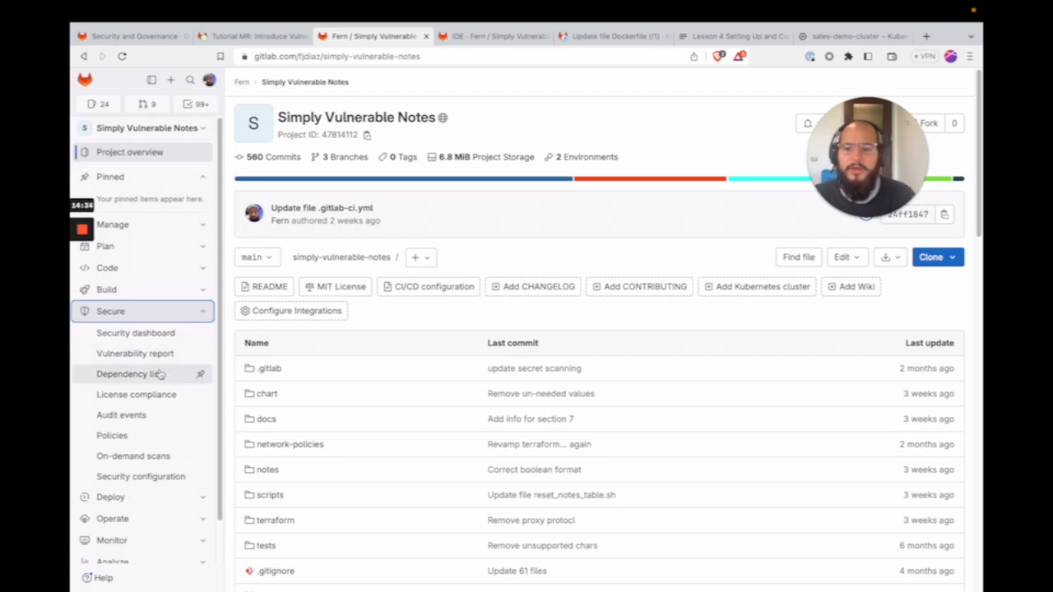
pyautogui.click(161, 319)
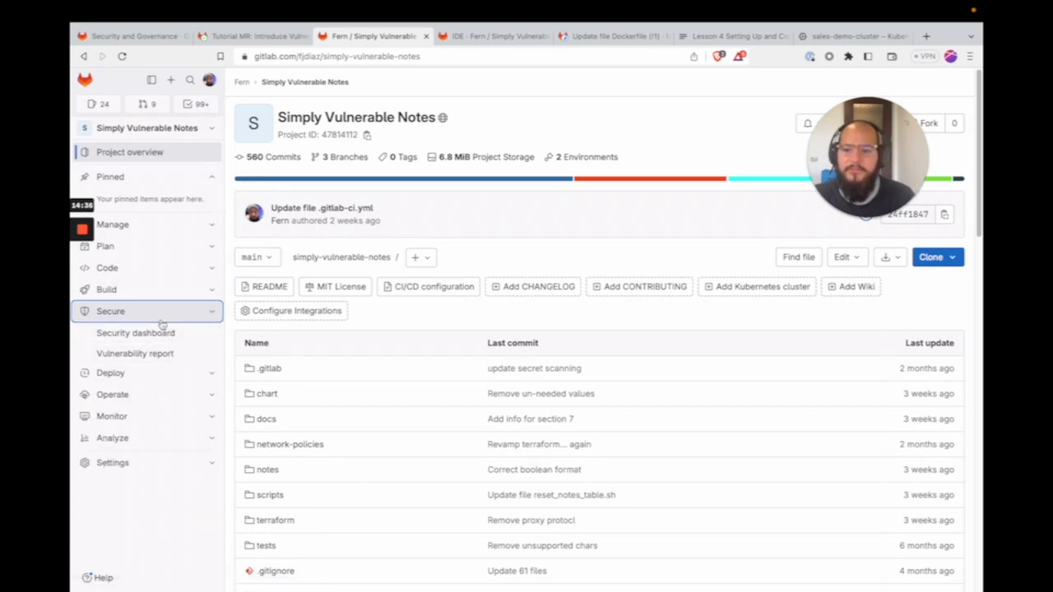
pyautogui.click(151, 296)
pyautogui.click(151, 297)
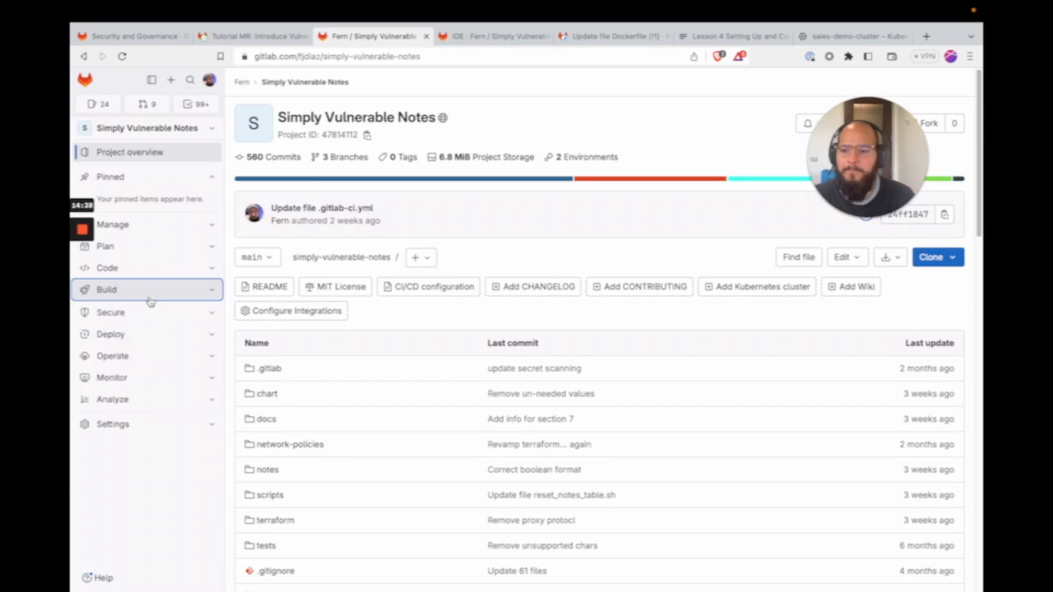
pyautogui.click(153, 312)
pyautogui.click(125, 439)
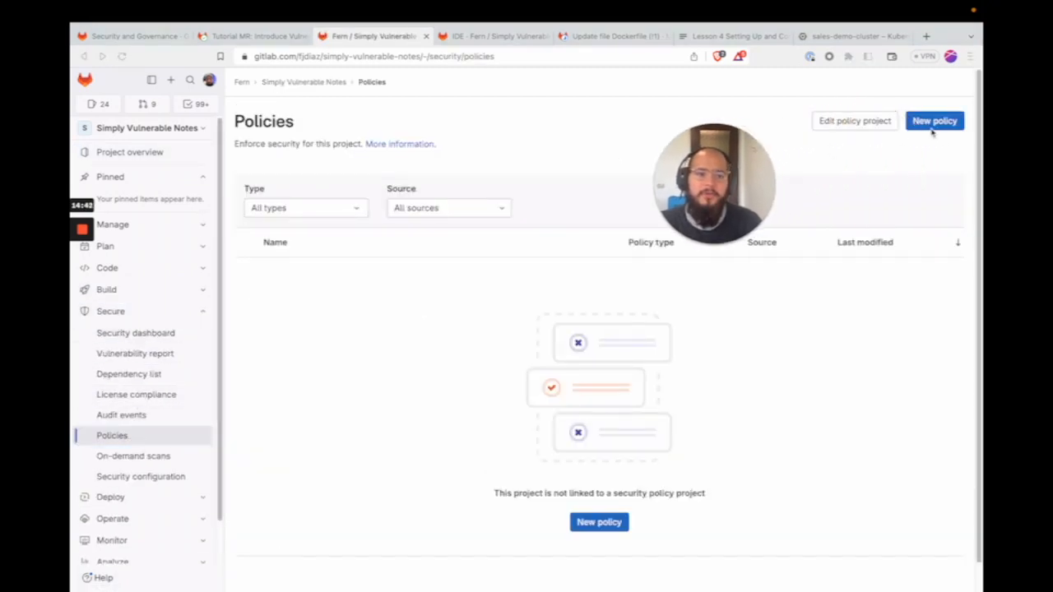
pyautogui.click(934, 127)
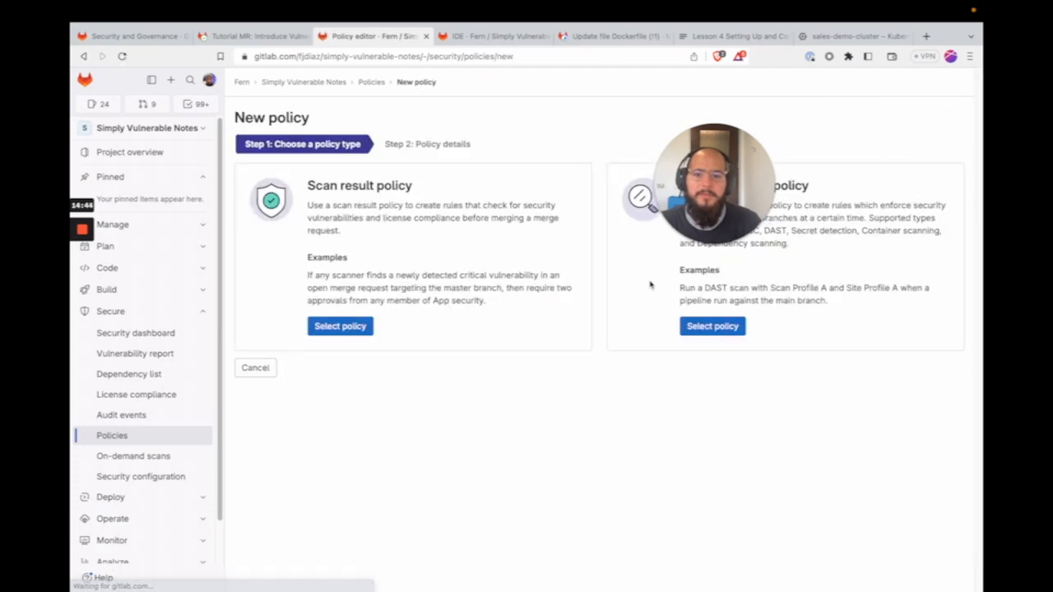
pyautogui.moveTo(672, 180); pyautogui.dragTo(496, 433)
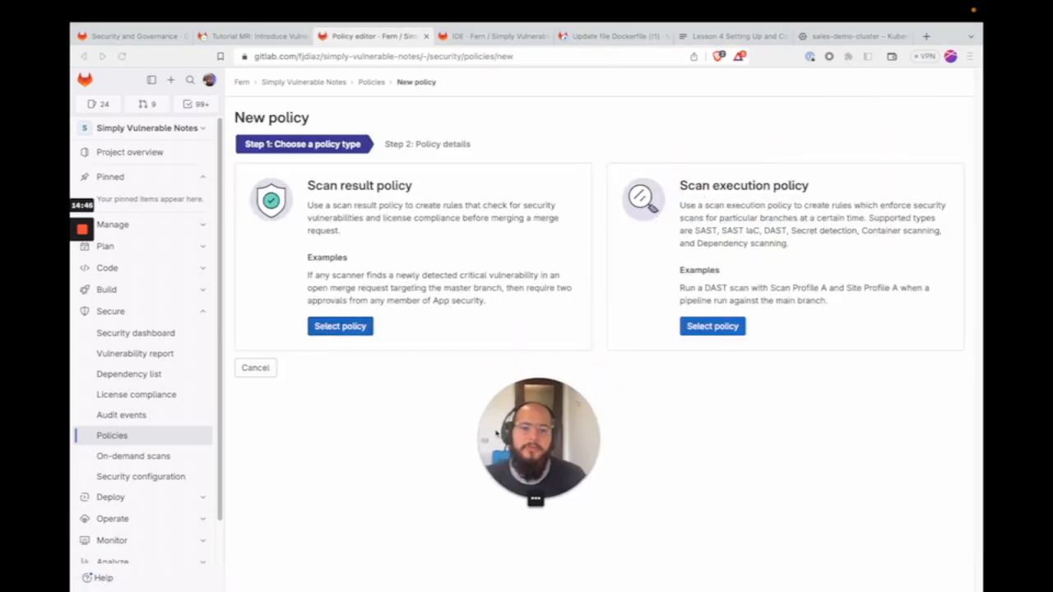
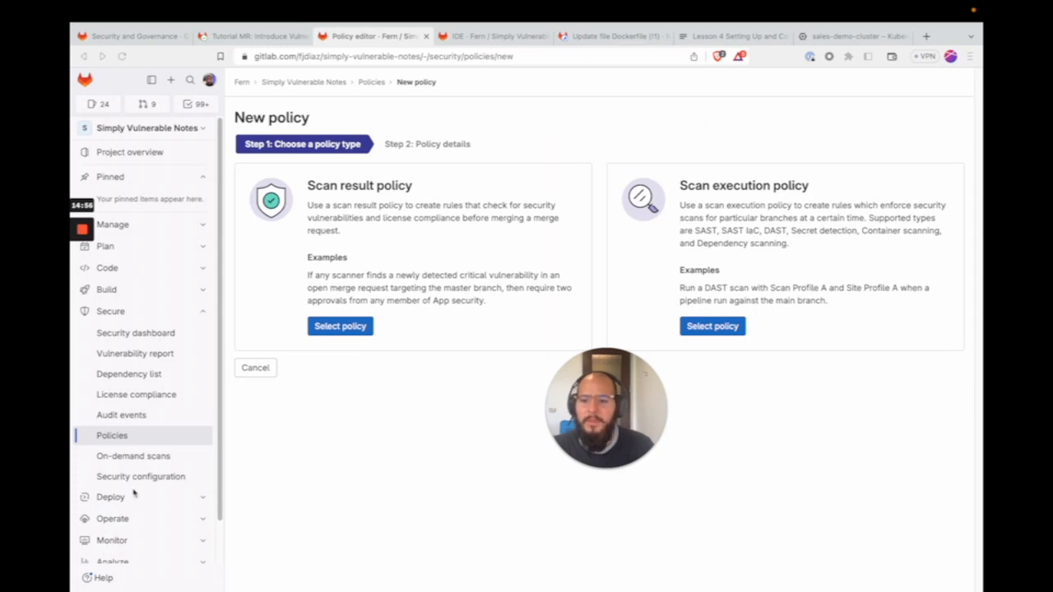
# Open the project's Security configuration and examine the status of each security testing scanner.
pyautogui.click(136, 477)
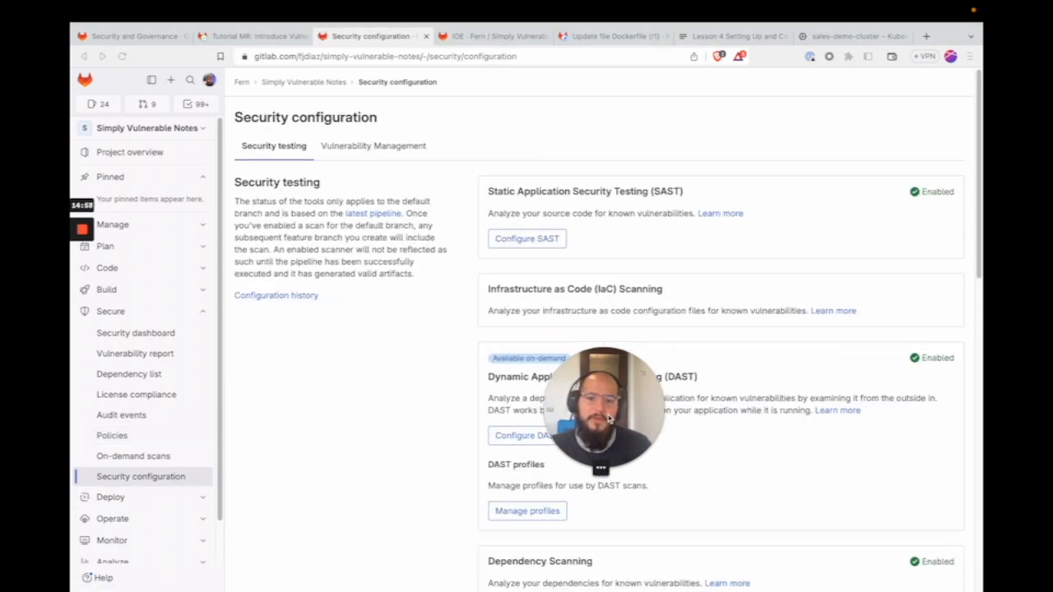
pyautogui.scroll(-10, 595, 420)
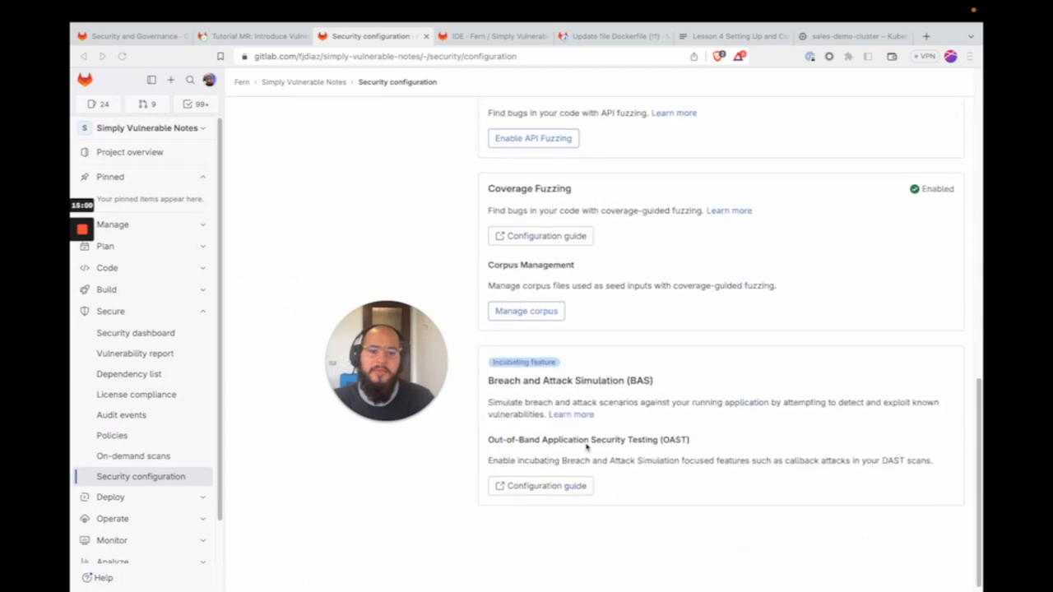
pyautogui.scroll(3, 549, 402)
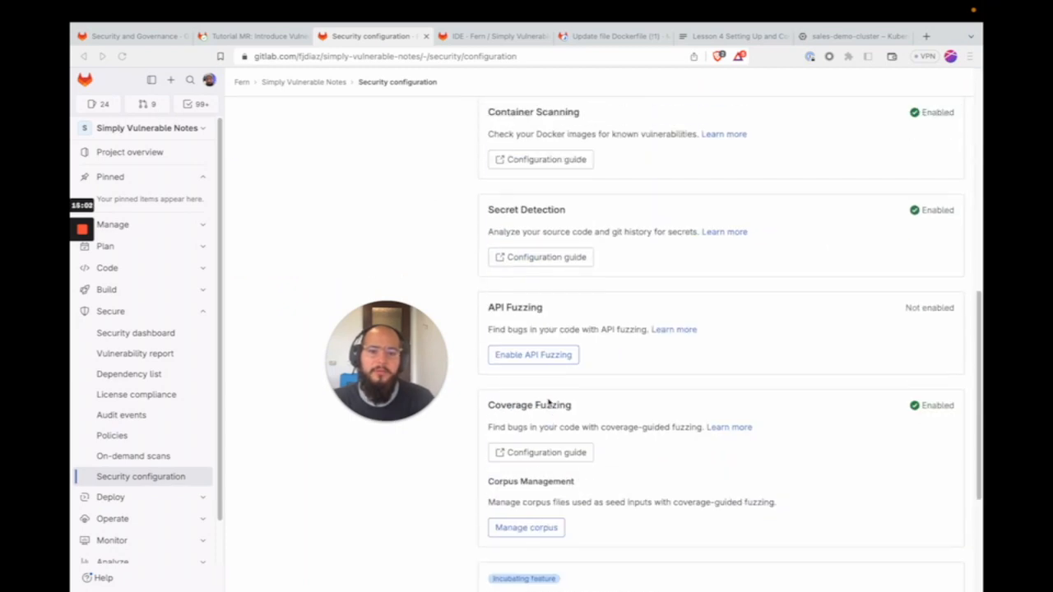
pyautogui.scroll(8, 550, 415)
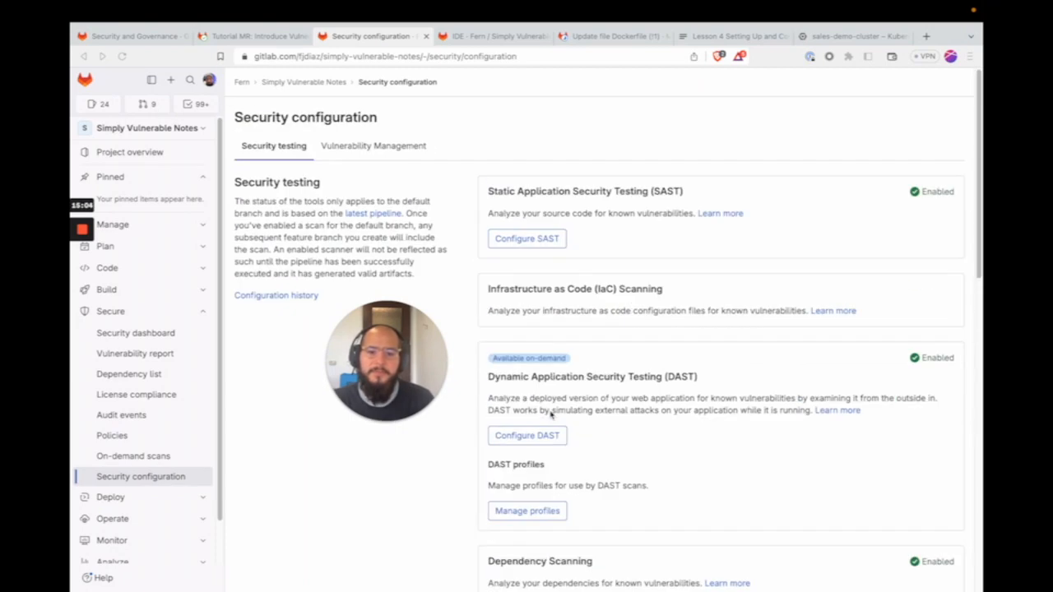
# Enable the Kontra, Secure Code Warrior and SecureFlag security training providers, and return to the Security testing overview.
pyautogui.click(376, 147)
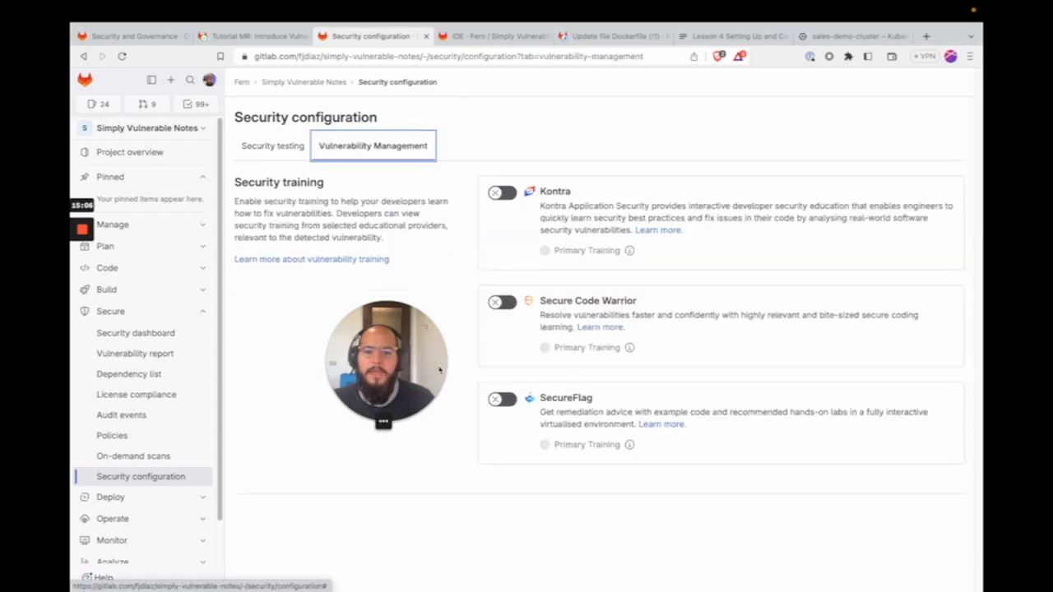
pyautogui.moveTo(383, 364); pyautogui.dragTo(359, 398)
pyautogui.click(500, 197)
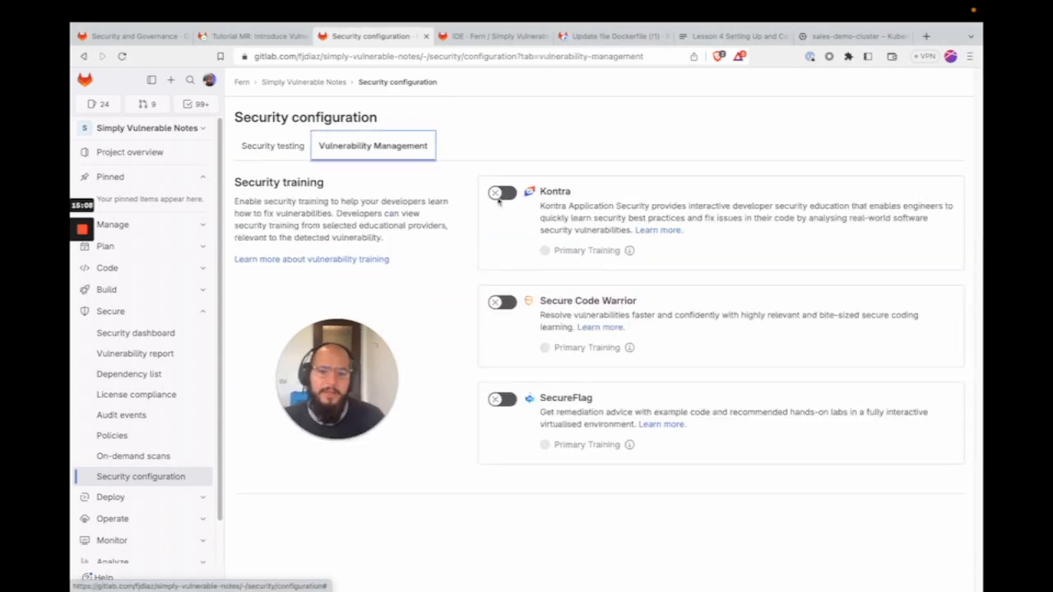
pyautogui.click(500, 193)
pyautogui.click(502, 301)
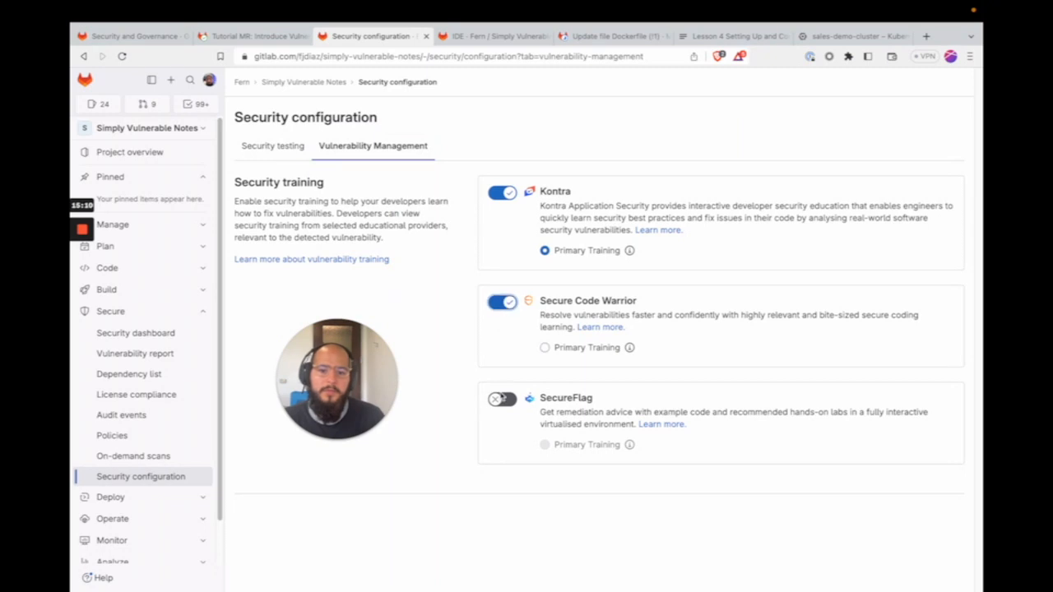
pyautogui.click(501, 400)
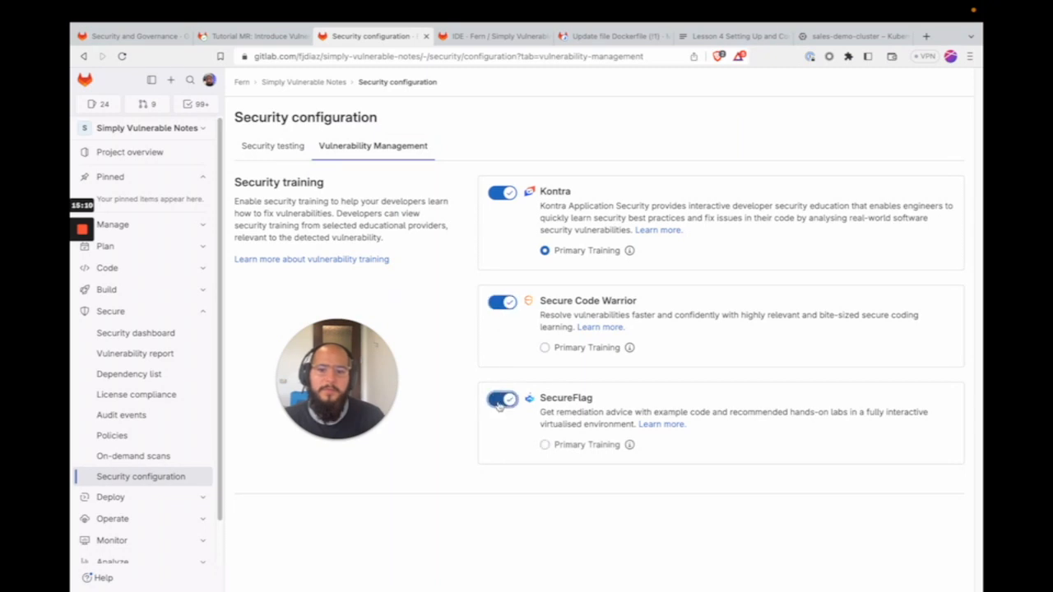
pyautogui.click(254, 157)
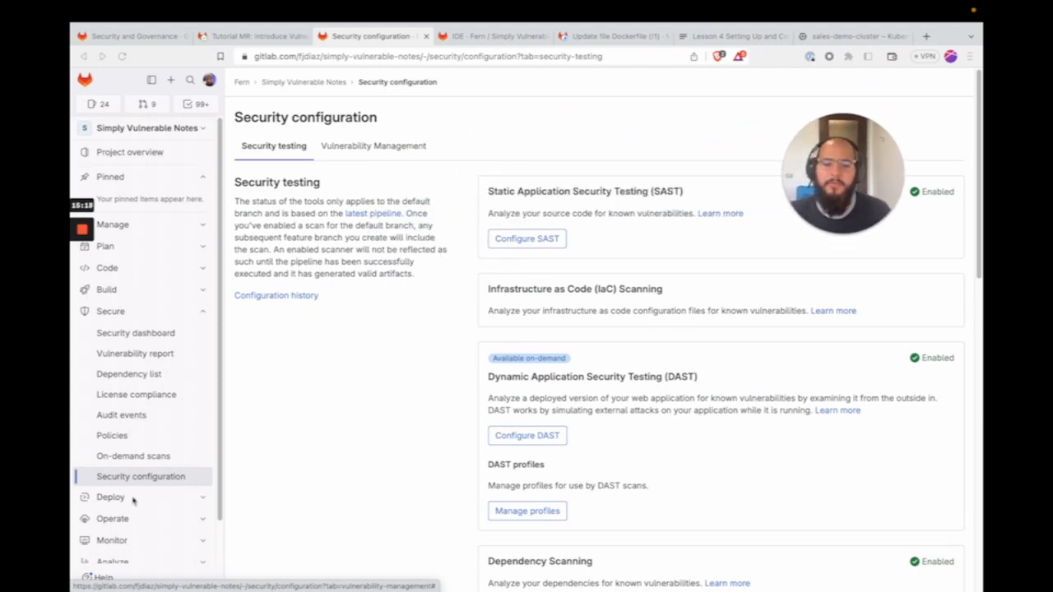
# Review the scanner statuses in the security testing overview and reload the project's Security configuration page.
pyautogui.scroll(-3, 135, 487)
pyautogui.scroll(1, 146, 460)
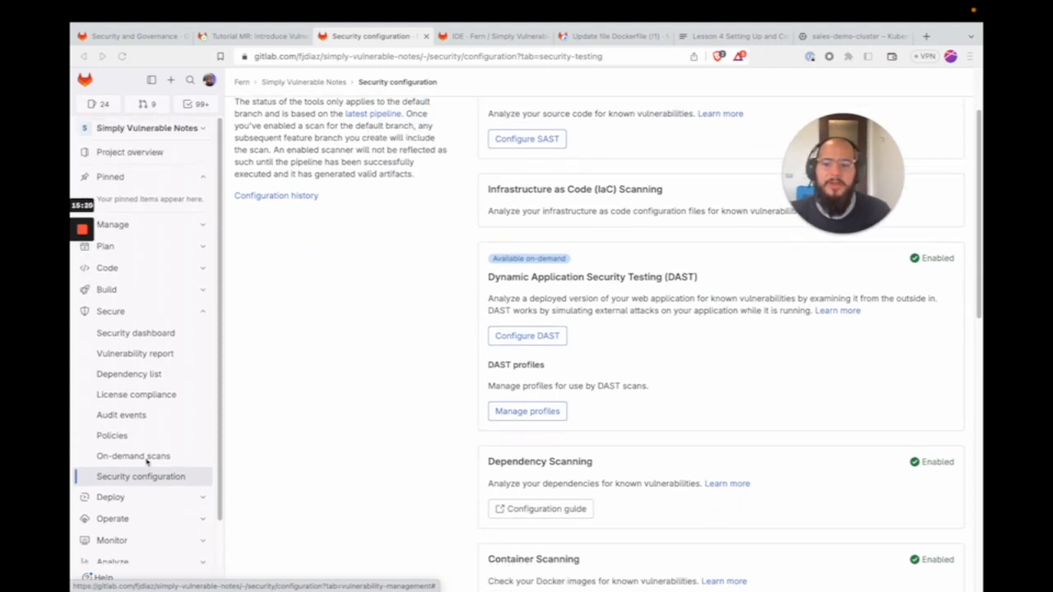
pyautogui.scroll(2, 250, 430)
pyautogui.scroll(-5, 144, 437)
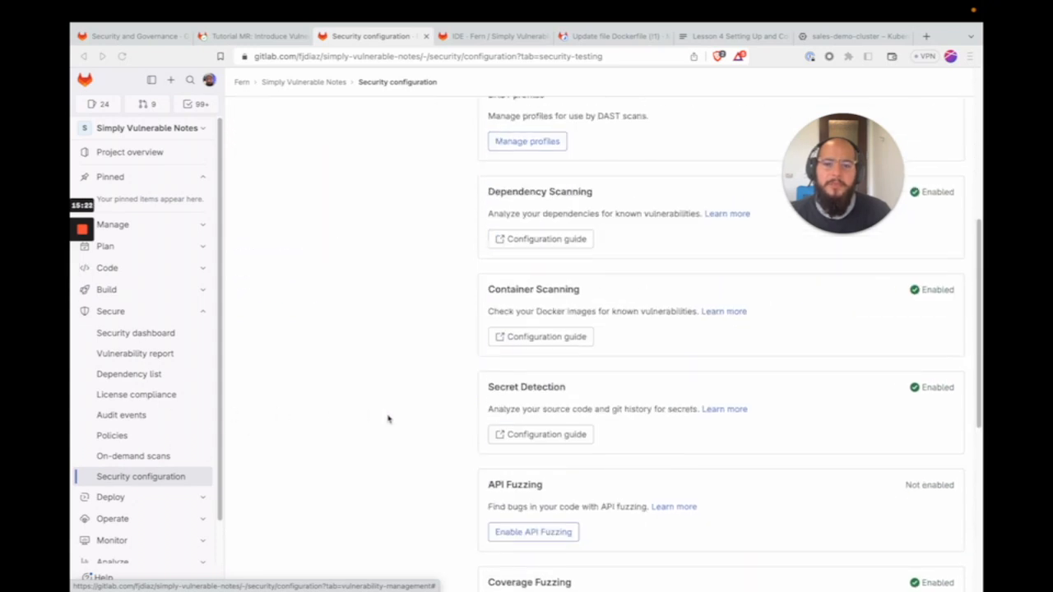
pyautogui.click(164, 476)
pyautogui.scroll(-1, 158, 510)
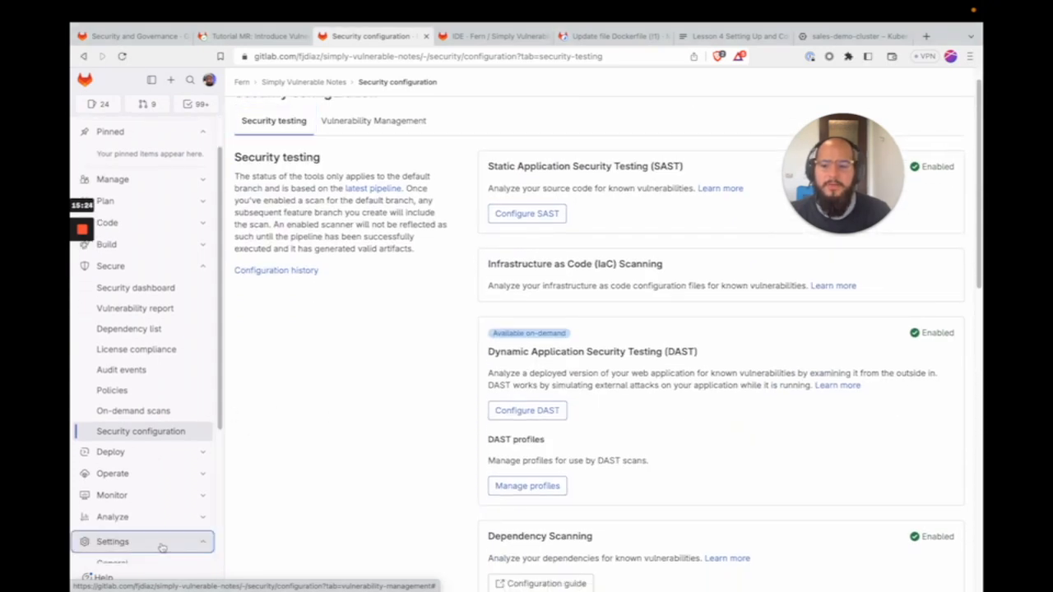
# Open the project's merge request settings and view the Merge request approvals section.
pyautogui.click(156, 541)
pyautogui.scroll(-4, 132, 510)
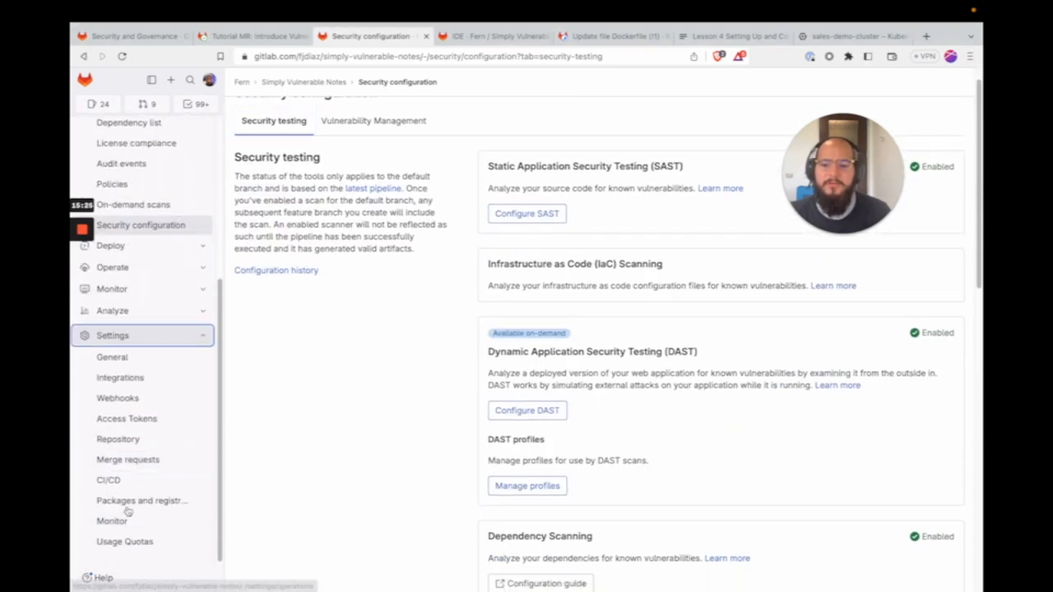
pyautogui.click(123, 460)
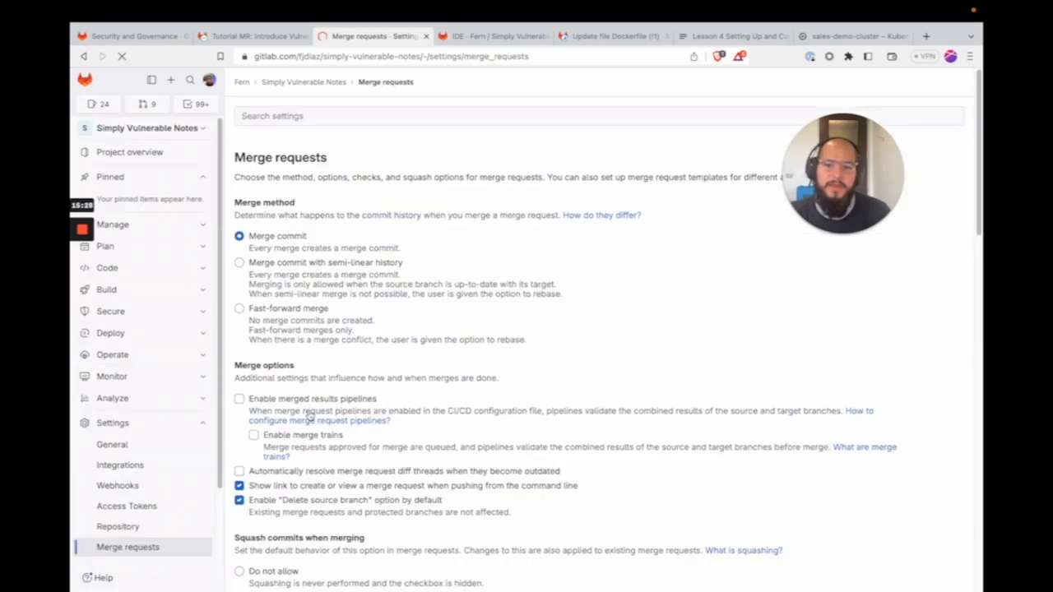
pyautogui.scroll(-10, 308, 418)
pyautogui.scroll(-10, 353, 403)
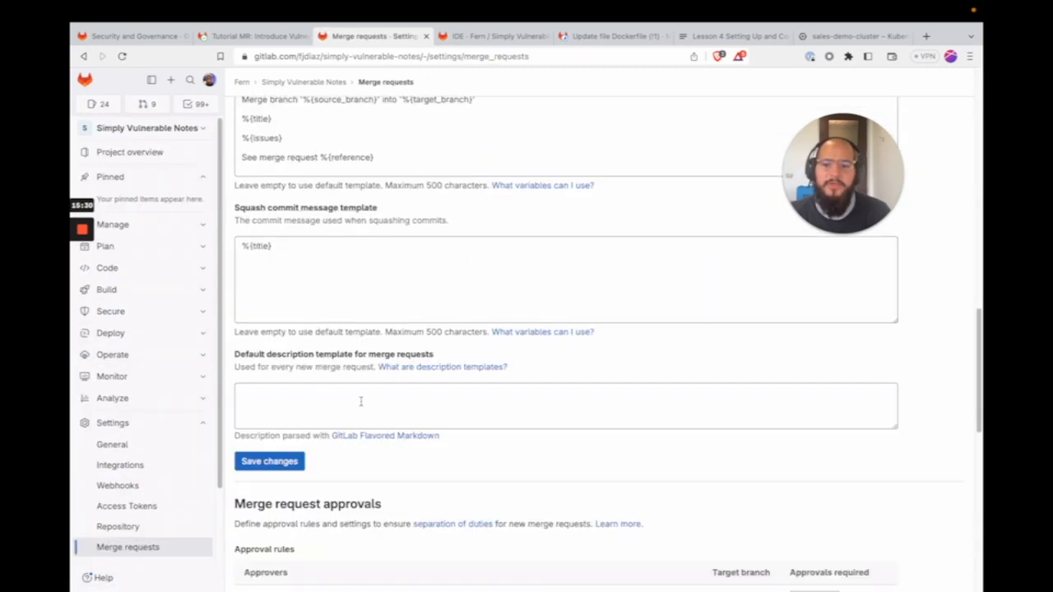
pyautogui.scroll(-2, 329, 352)
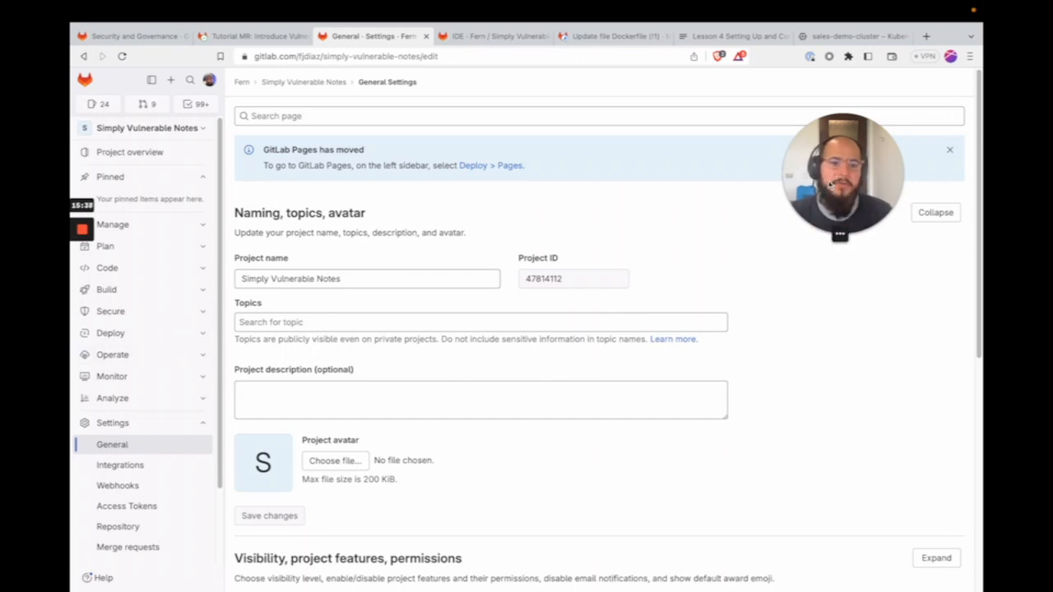
# Return to the tutorial project Simply Vulnerable Notes - Complete DevSecOps and open its project overview.
pyautogui.moveTo(839, 233); pyautogui.dragTo(752, 260)
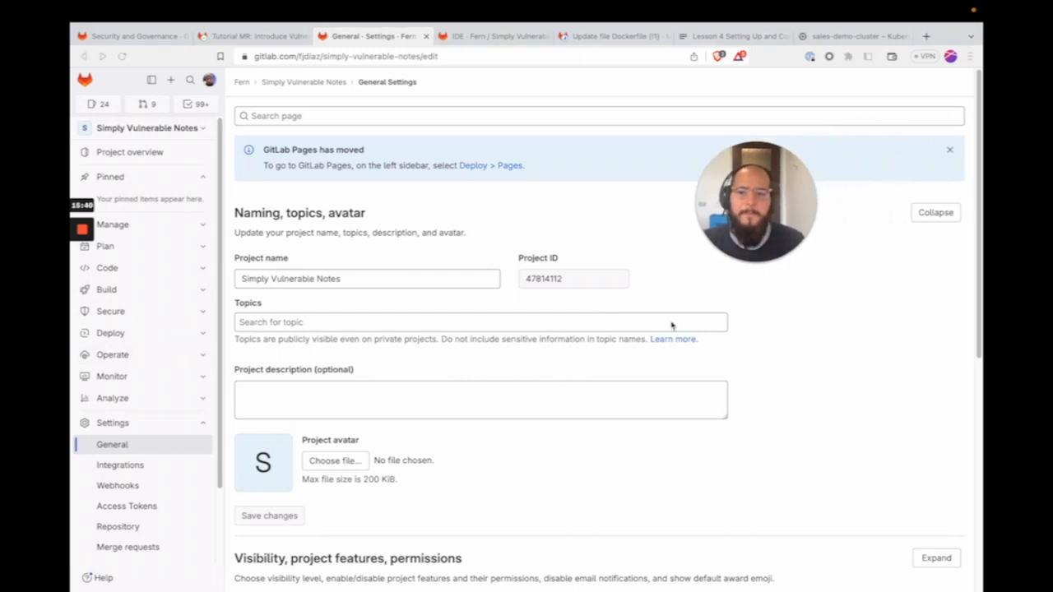
pyautogui.click(245, 37)
pyautogui.click(135, 154)
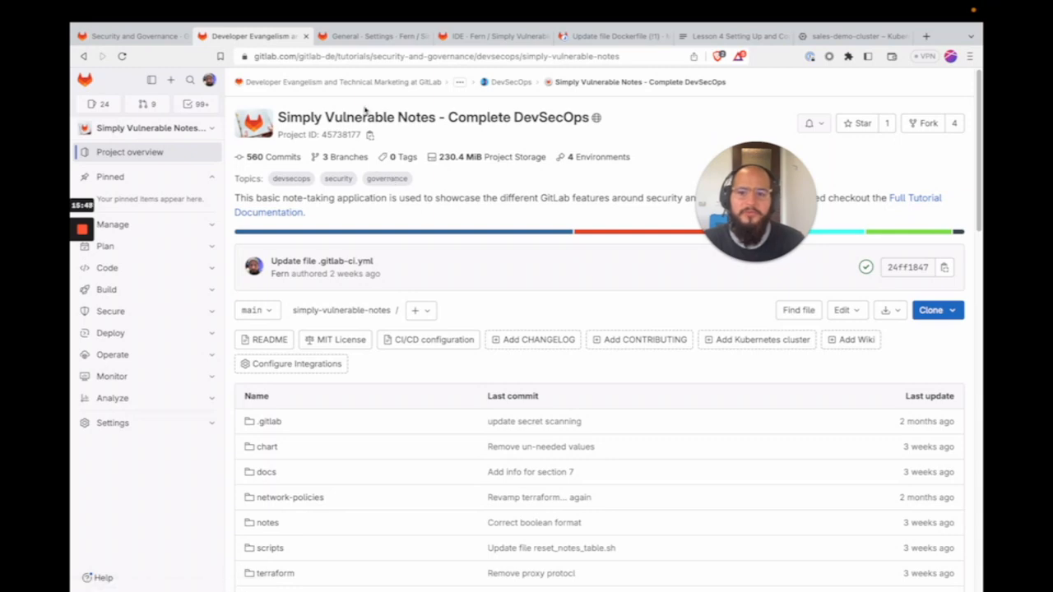
# Open the Poem Artifact Attestation project from the Security and Governance group and copy its HTTPS clone URL.
pyautogui.click(367, 37)
pyautogui.click(271, 37)
pyautogui.click(157, 37)
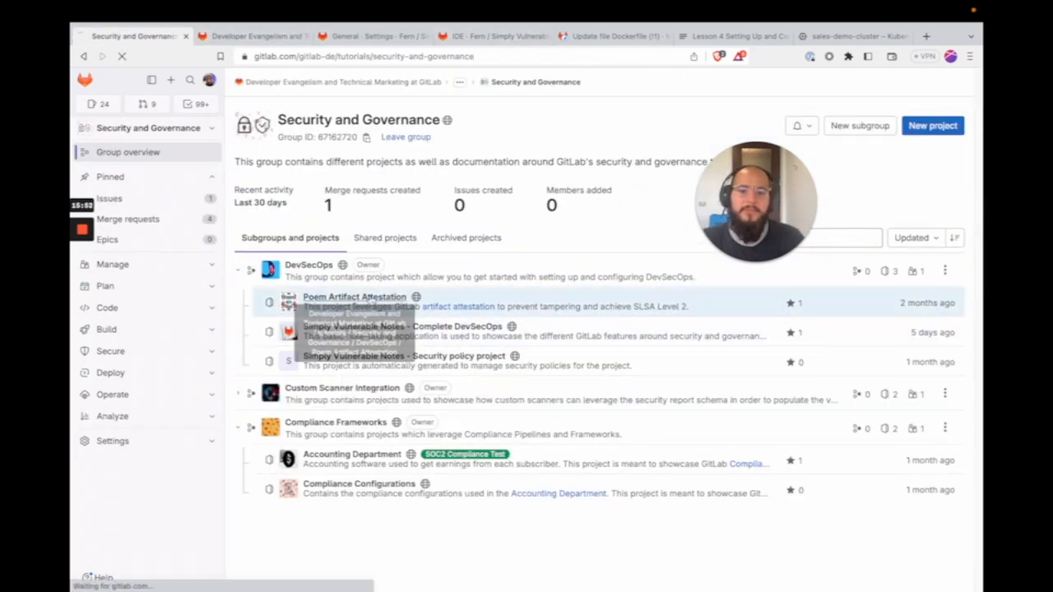
pyautogui.click(353, 297)
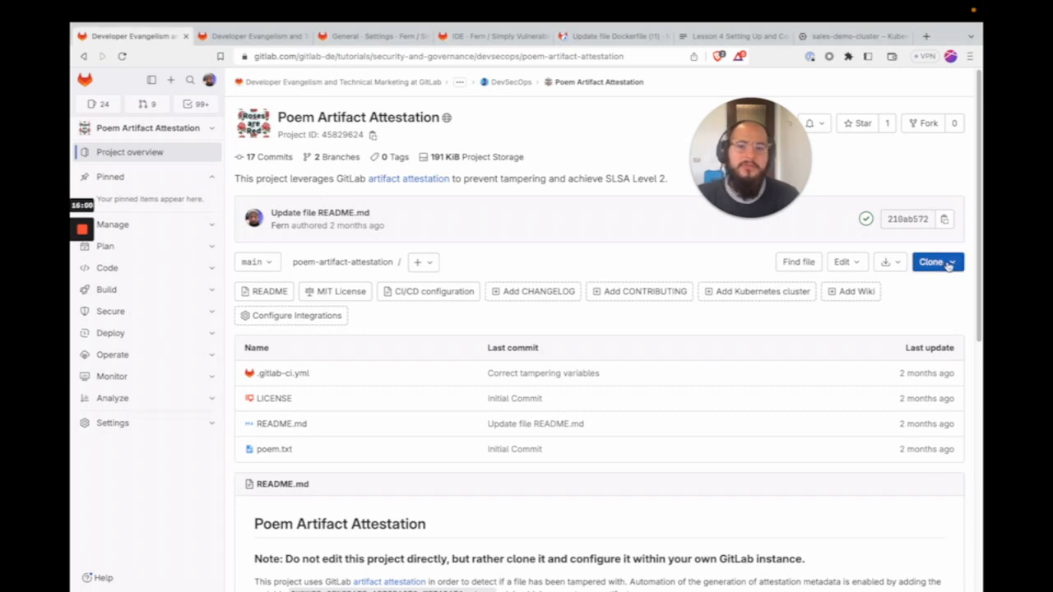
pyautogui.click(948, 265)
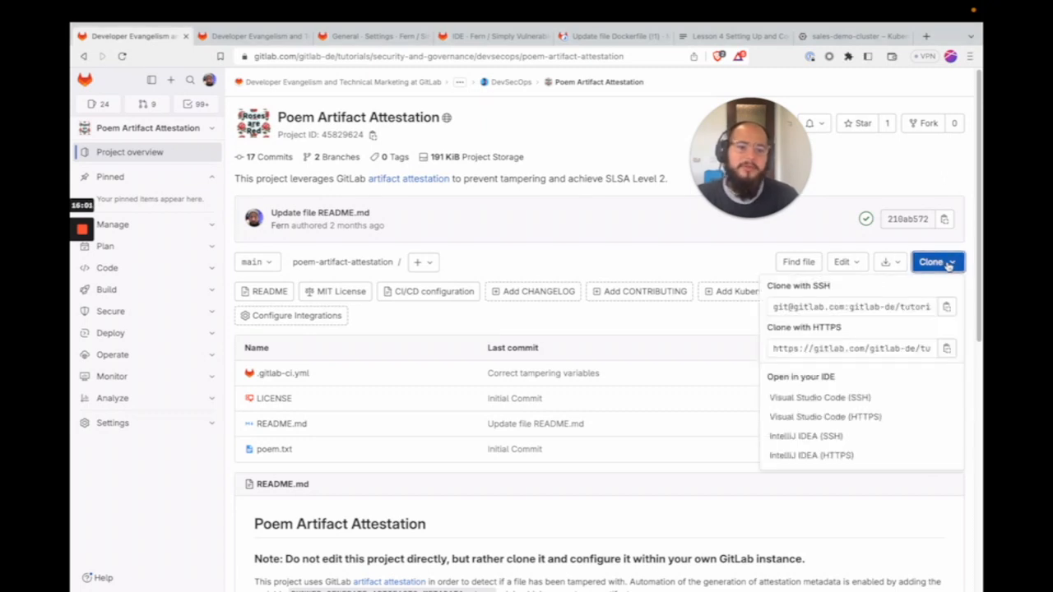
pyautogui.click(946, 350)
# Close the Web IDE tab and open the project owner's profile page from the Update file Dockerfile merge request.
pyautogui.click(475, 37)
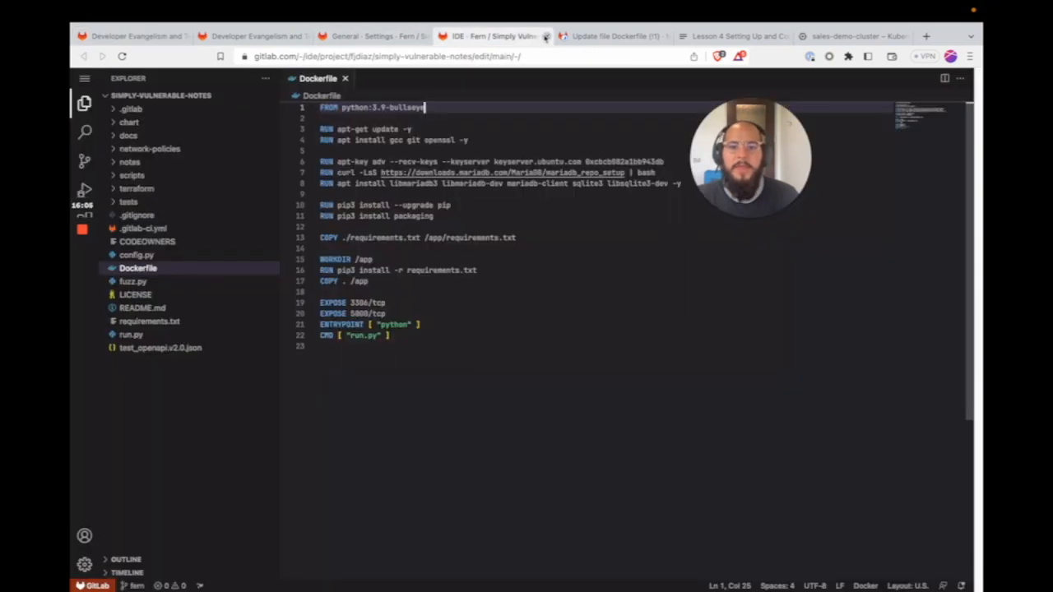
pyautogui.click(546, 36)
pyautogui.click(243, 85)
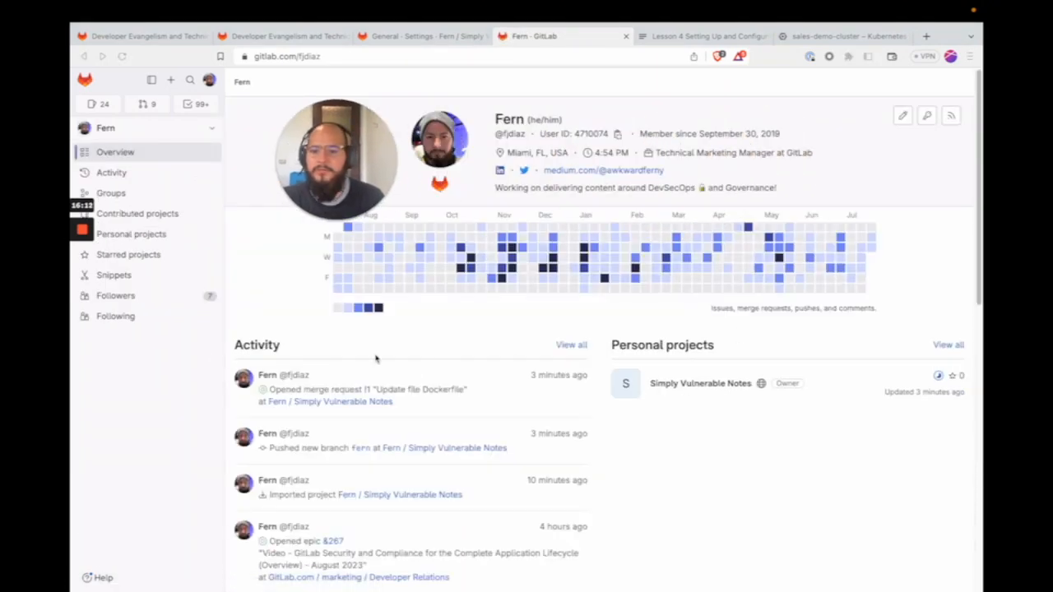
# Check the profile's groups page, return to the profile overview and view all personal projects.
pyautogui.click(115, 193)
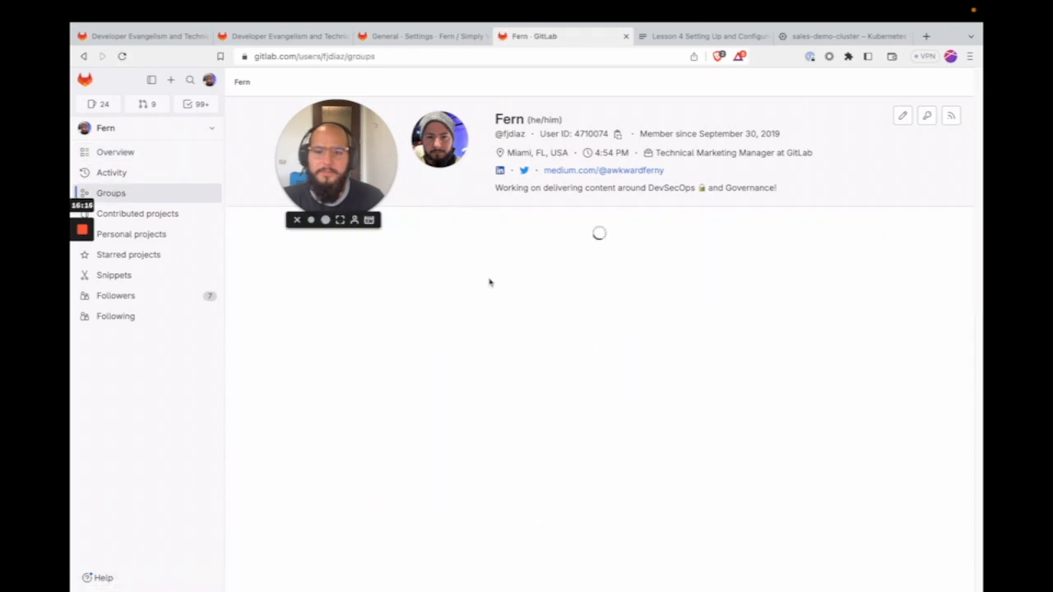
pyautogui.moveTo(303, 55); pyautogui.dragTo(406, 74)
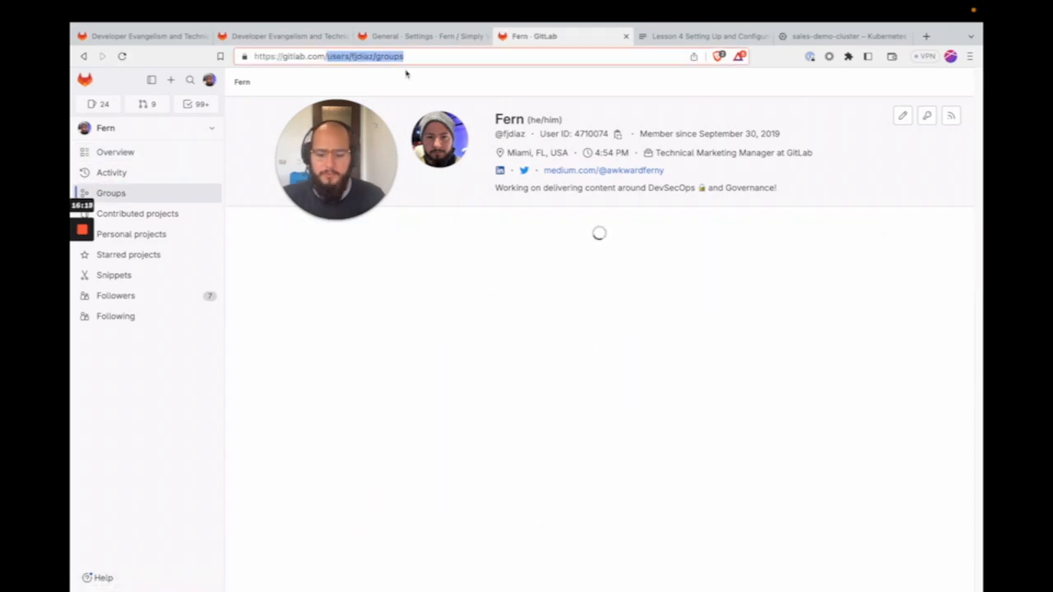
pyautogui.write('fjdi')
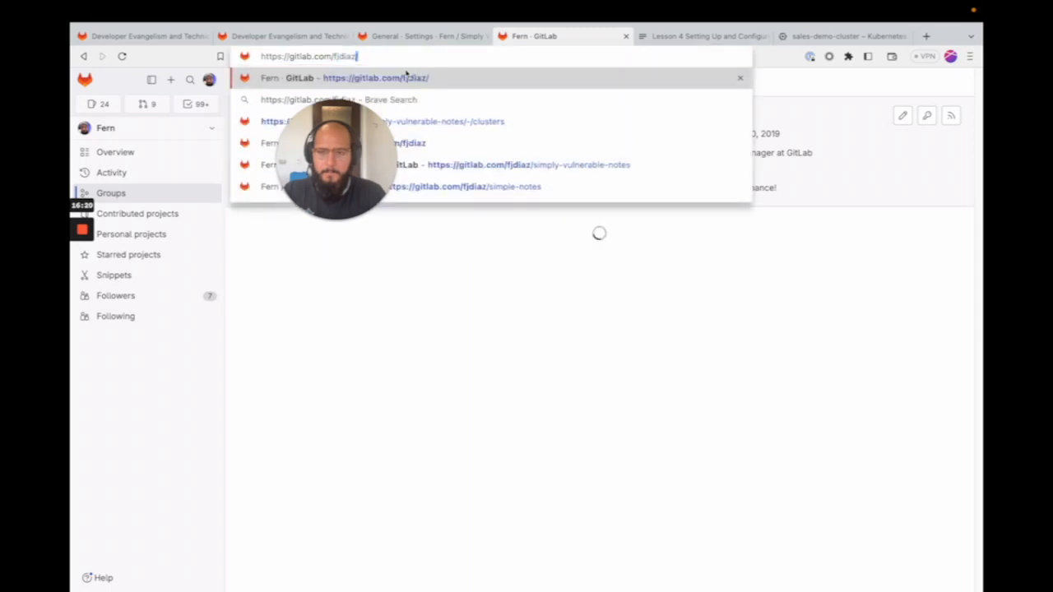
pyautogui.write('az')
pyautogui.press('Return')
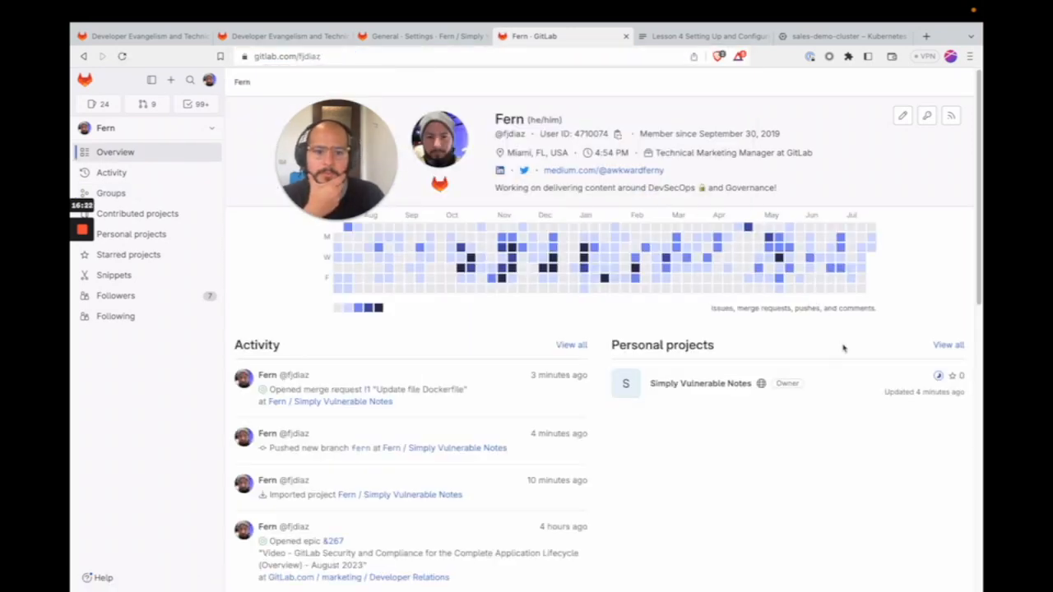
pyautogui.click(952, 349)
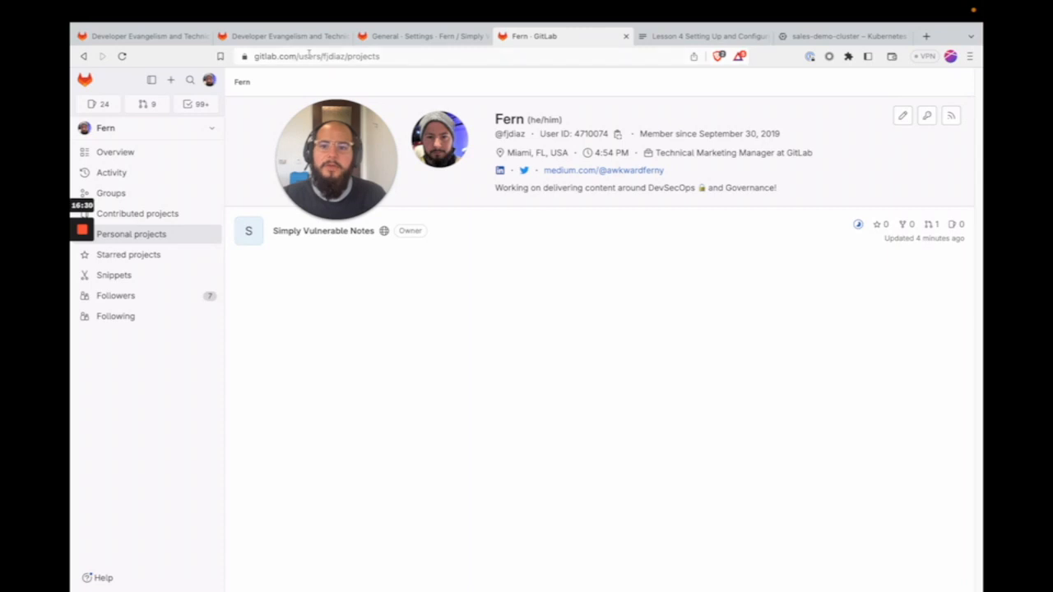
# Go to the gitlab.com Projects page, show the personal projects and start creating a new project.
pyautogui.moveTo(300, 56); pyautogui.dragTo(417, 58)
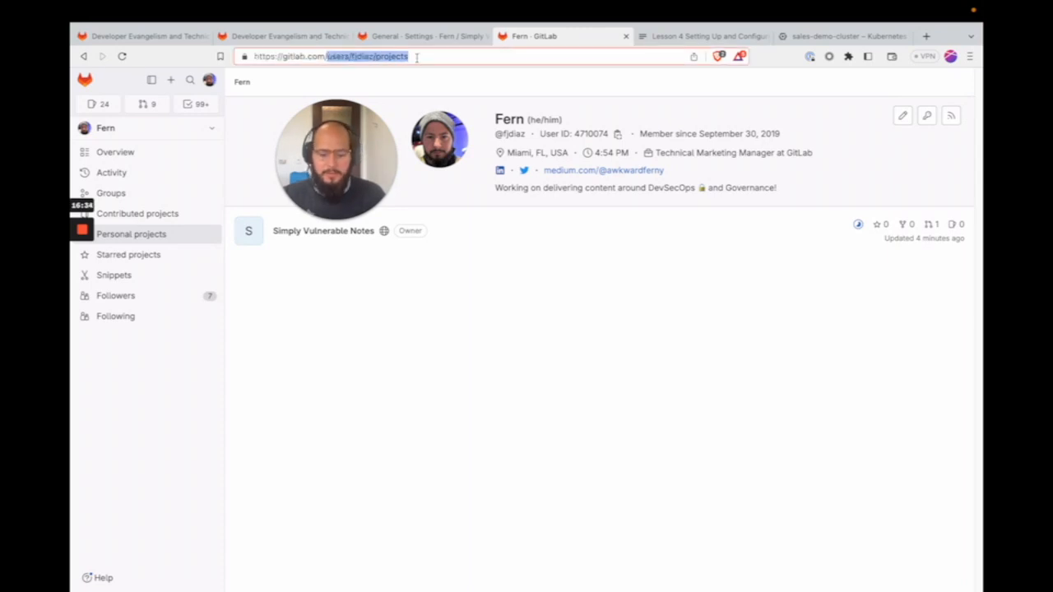
pyautogui.press('BackSpace')
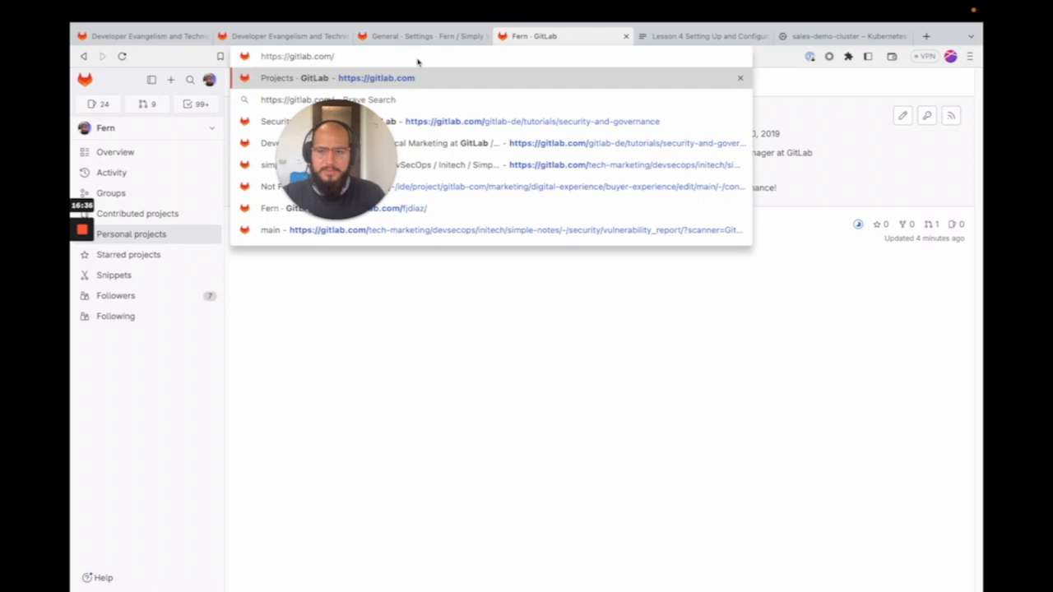
pyautogui.press('Return')
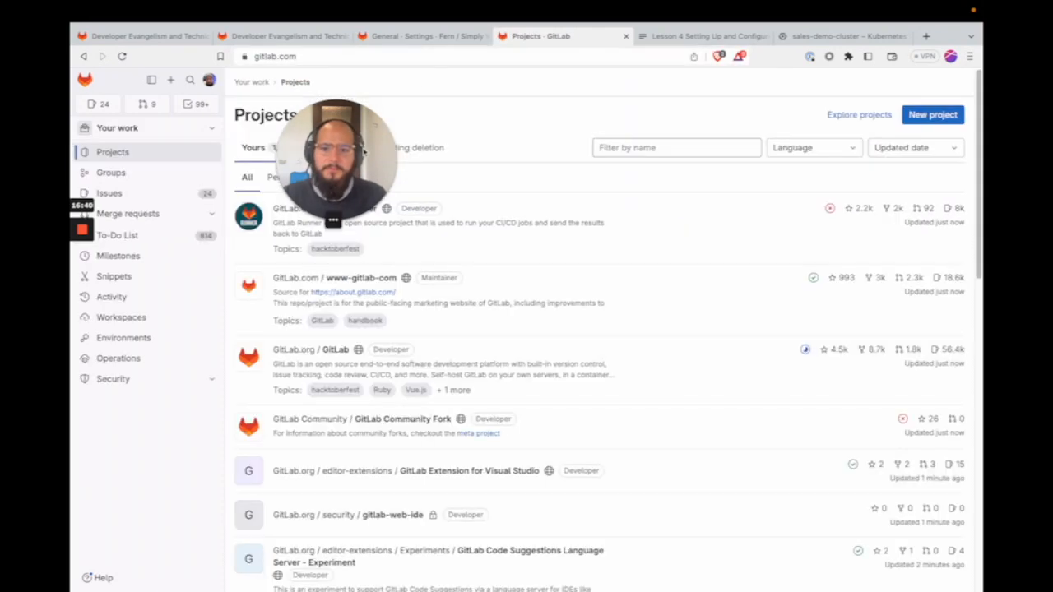
pyautogui.click(295, 179)
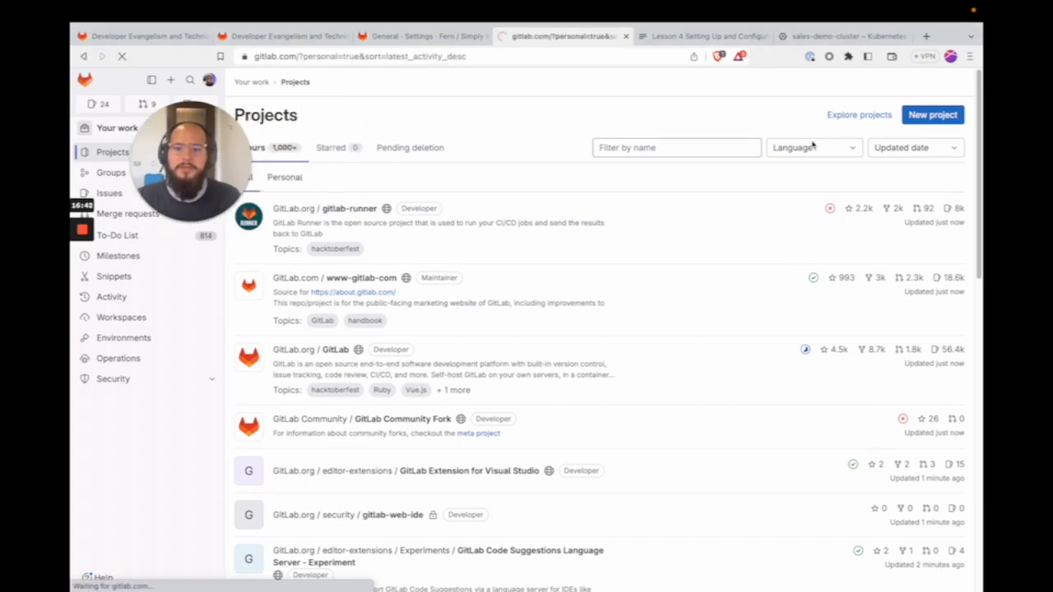
pyautogui.click(922, 120)
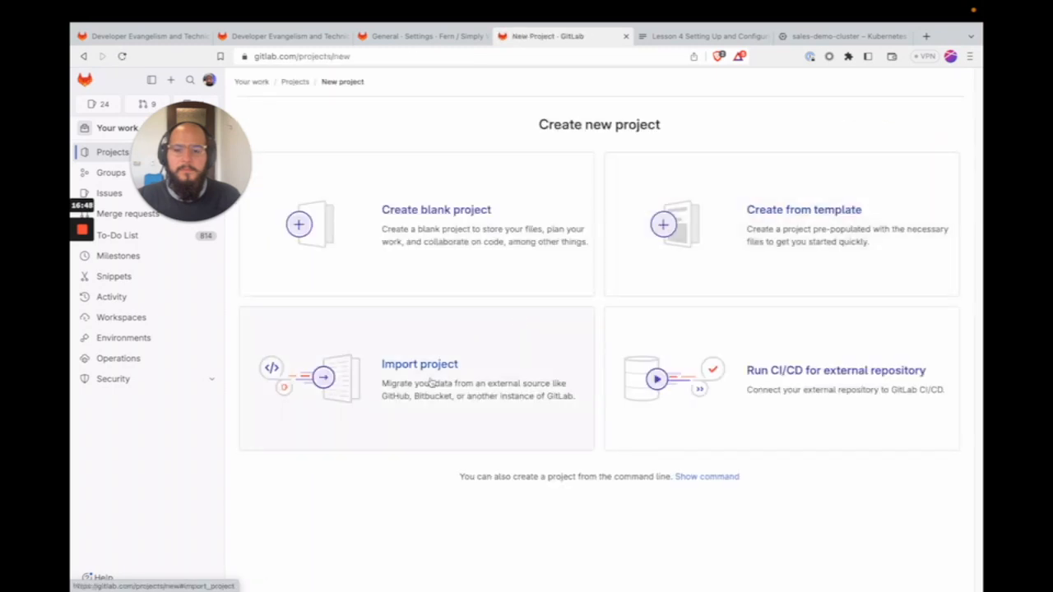
pyautogui.click(447, 383)
pyautogui.click(714, 236)
pyautogui.click(571, 411)
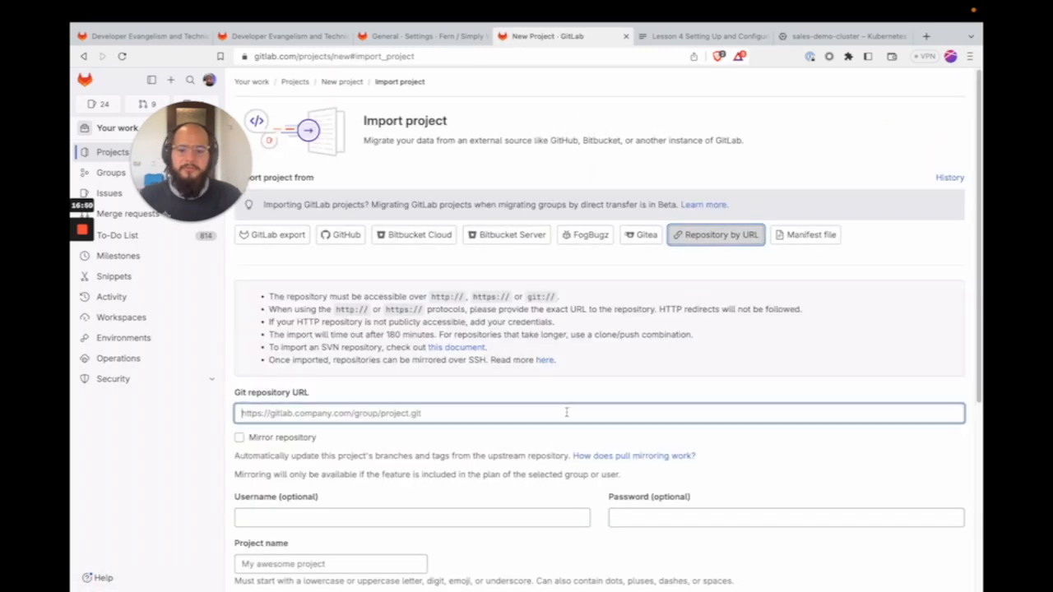
pyautogui.hotkey('ctrl', 'v')
pyautogui.scroll(-3, 422, 446)
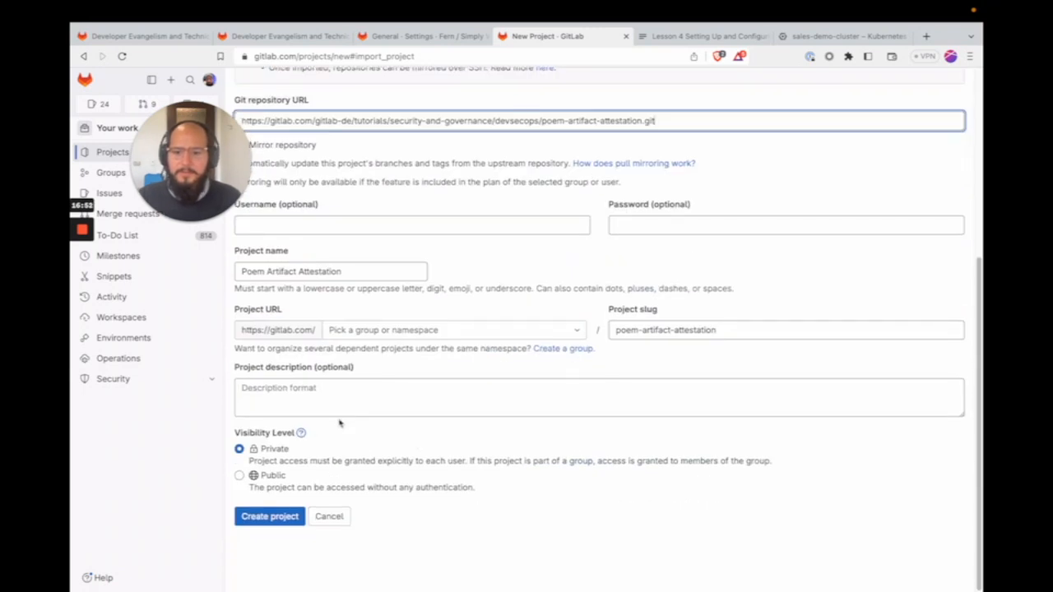
# Make the imported Poem Artifact Attestation project public, place it in the personal user namespace and create it.
pyautogui.click(254, 476)
pyautogui.click(258, 516)
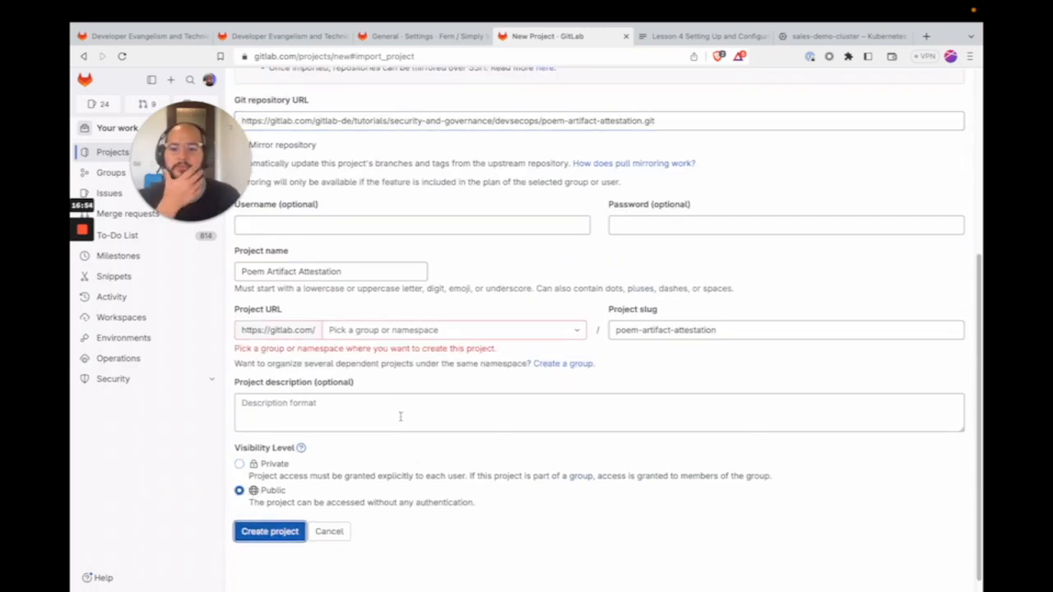
pyautogui.click(398, 331)
pyautogui.write('dia')
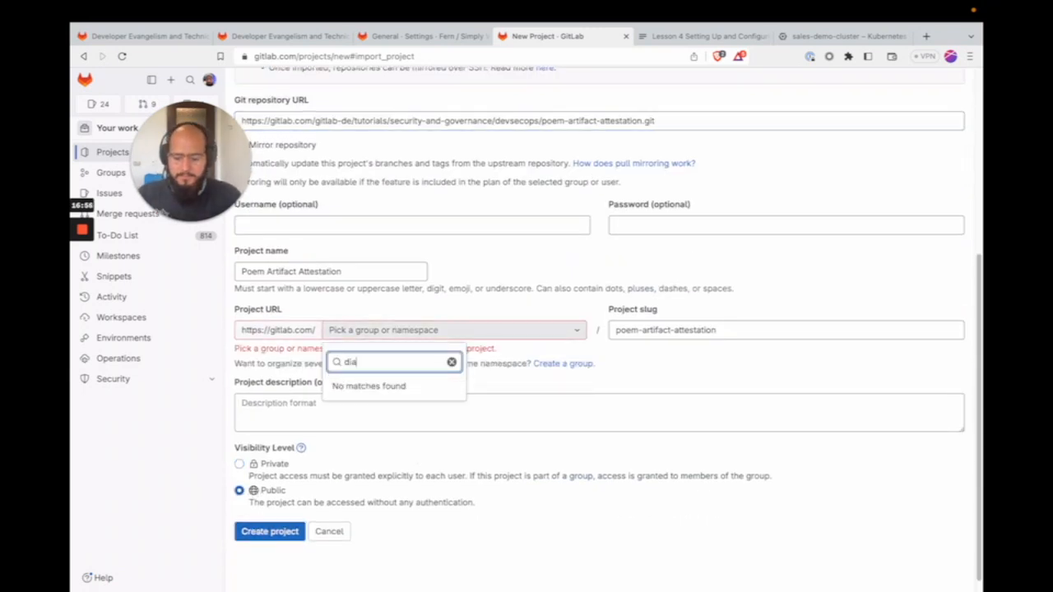
pyautogui.write('z')
pyautogui.press('BackSpace')
pyautogui.press('BackSpace')
pyautogui.press('BackSpace')
pyautogui.press('BackSpace')
pyautogui.write('f')
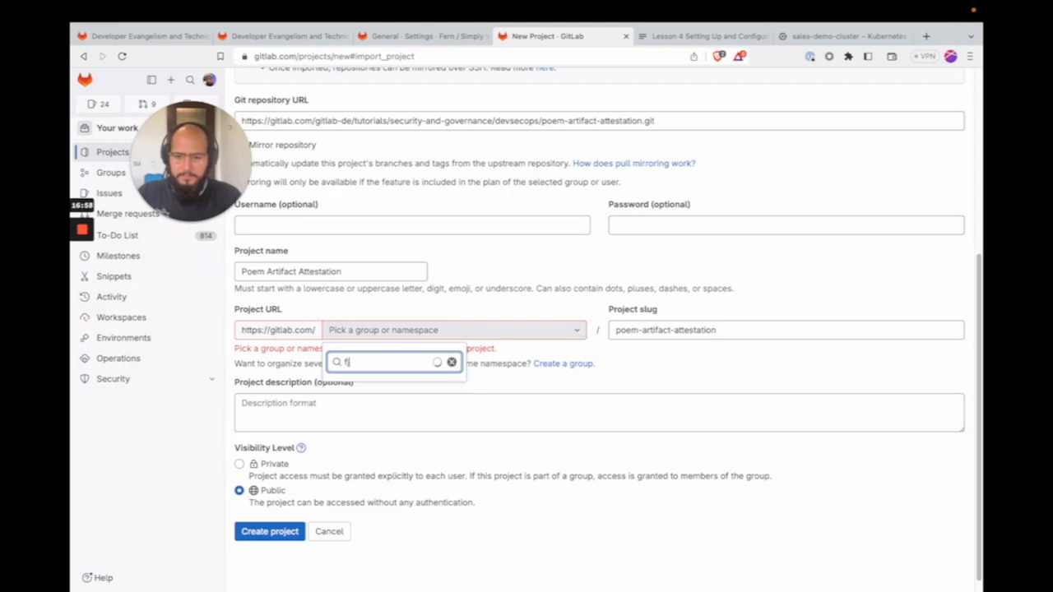
pyautogui.write('jdiaz')
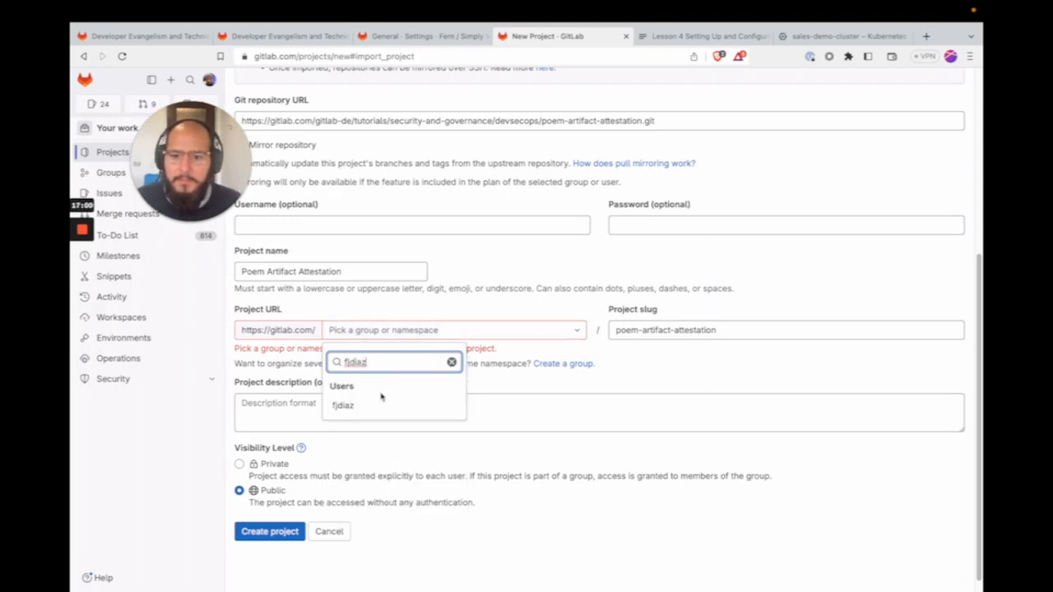
pyautogui.click(362, 408)
pyautogui.click(297, 518)
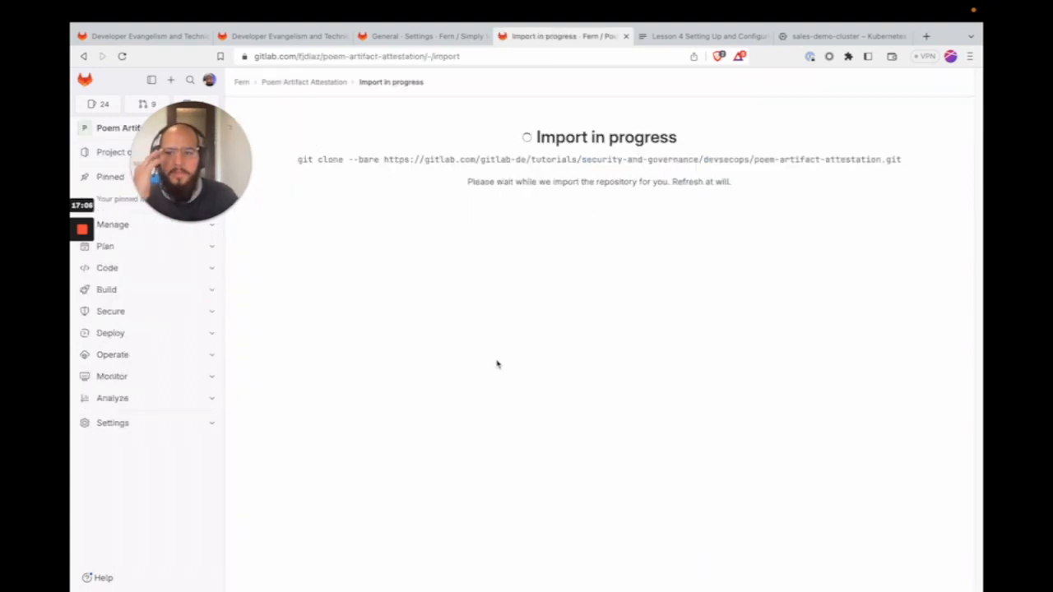
# Return to the tutorial's DevSecOps group and open its original Poem Artifact Attestation project.
pyautogui.moveTo(182, 185); pyautogui.dragTo(852, 238)
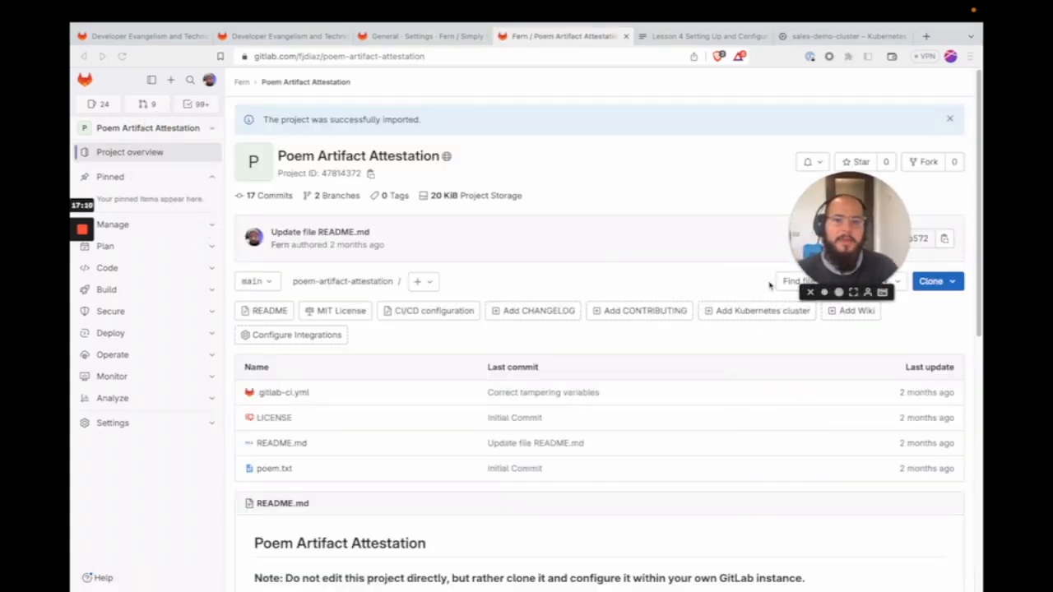
pyautogui.click(424, 36)
pyautogui.click(329, 36)
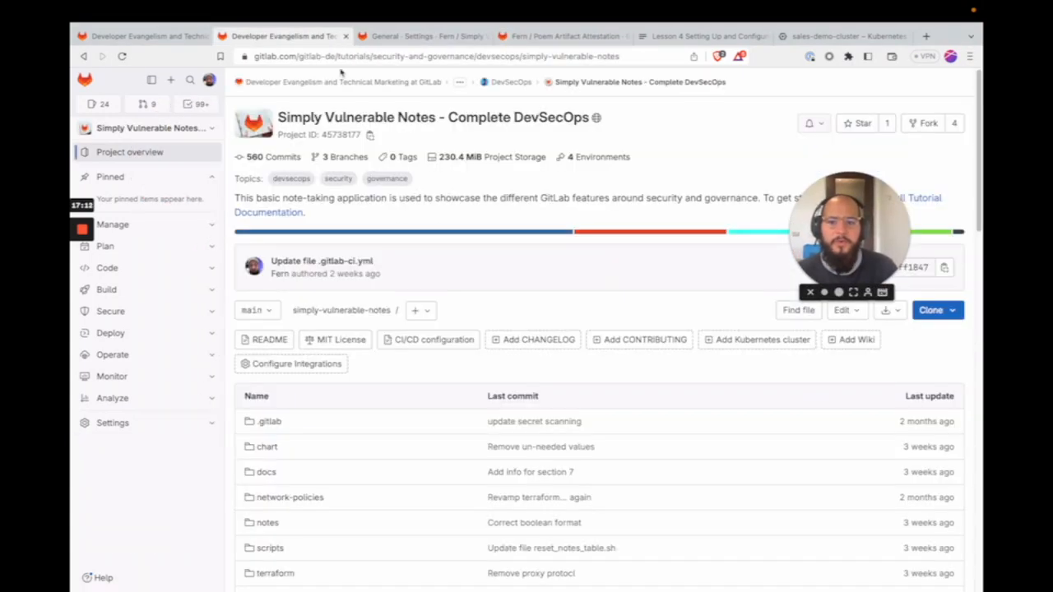
pyautogui.scroll(-2, 371, 194)
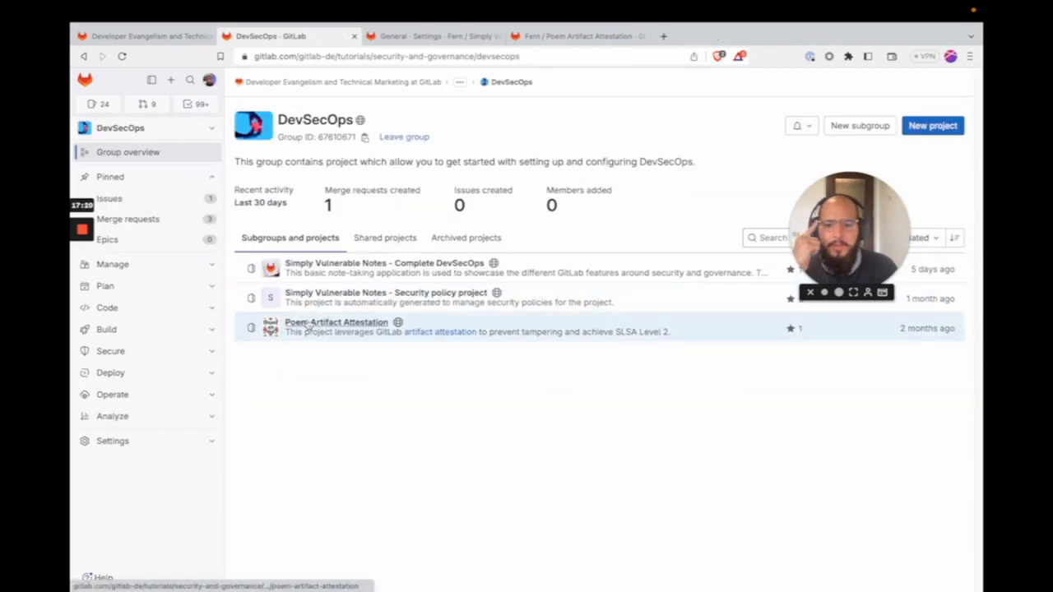
pyautogui.click(337, 322)
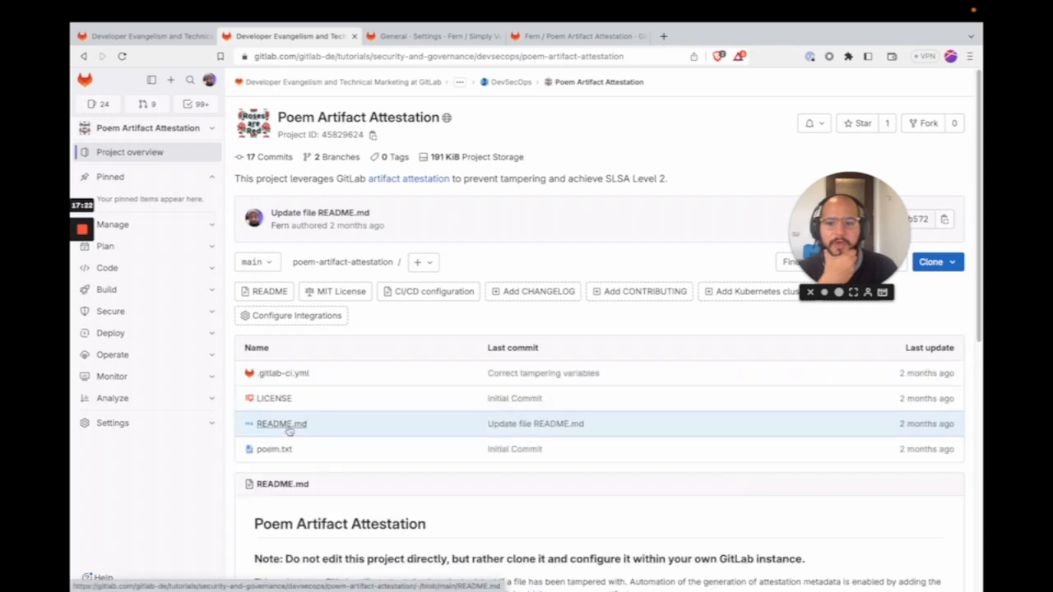
# Open the "Hack the poem" merge request of the original Poem Artifact Attestation project.
pyautogui.click(163, 246)
pyautogui.click(161, 247)
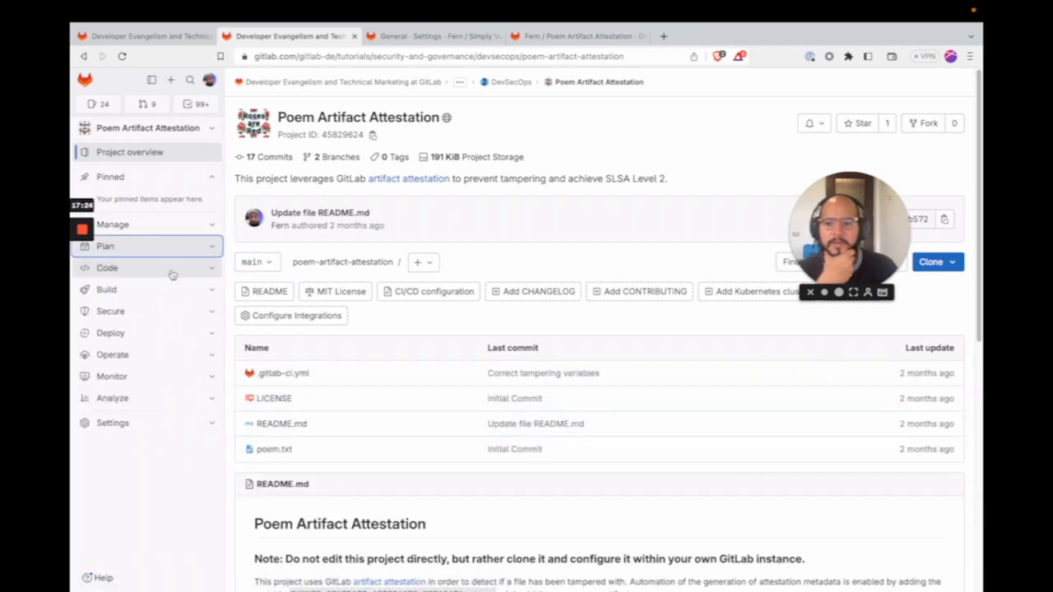
pyautogui.click(153, 267)
pyautogui.click(169, 290)
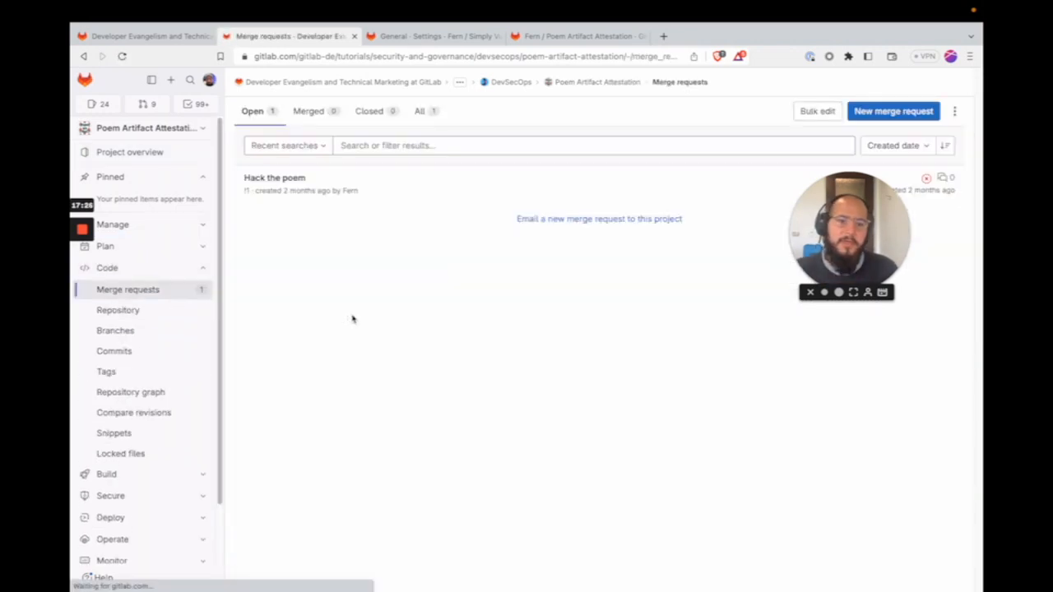
pyautogui.click(287, 181)
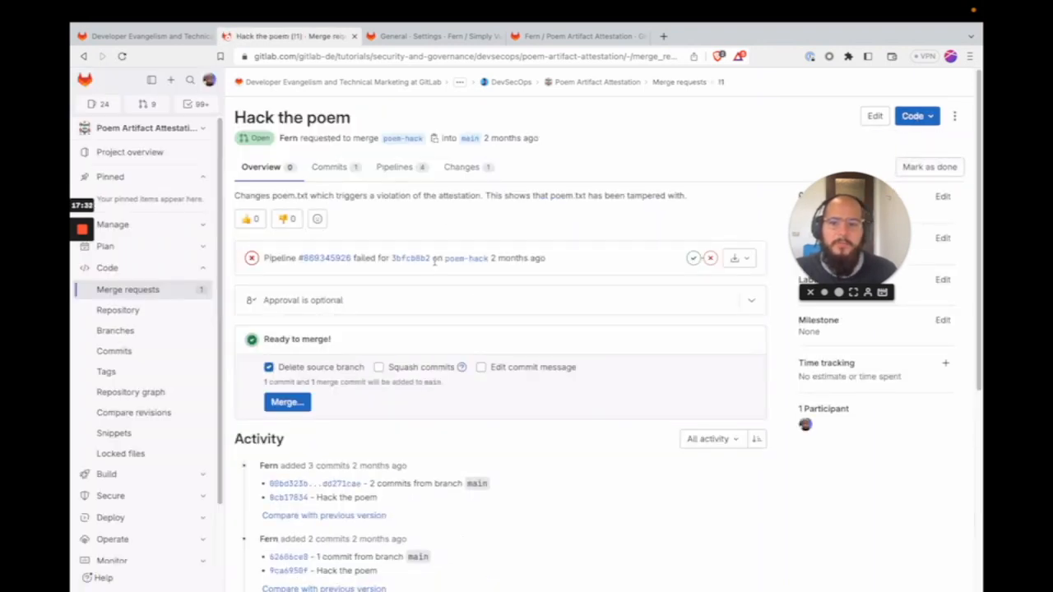
# Go up to the Security and Governance group and open its Compliance Frameworks subgroup.
pyautogui.click(459, 82)
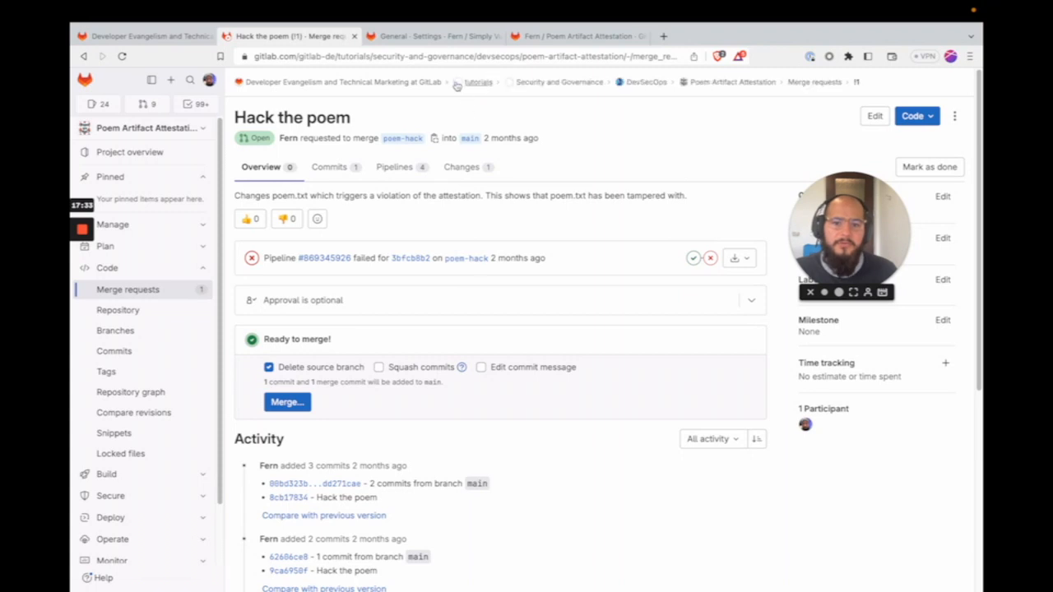
pyautogui.click(549, 83)
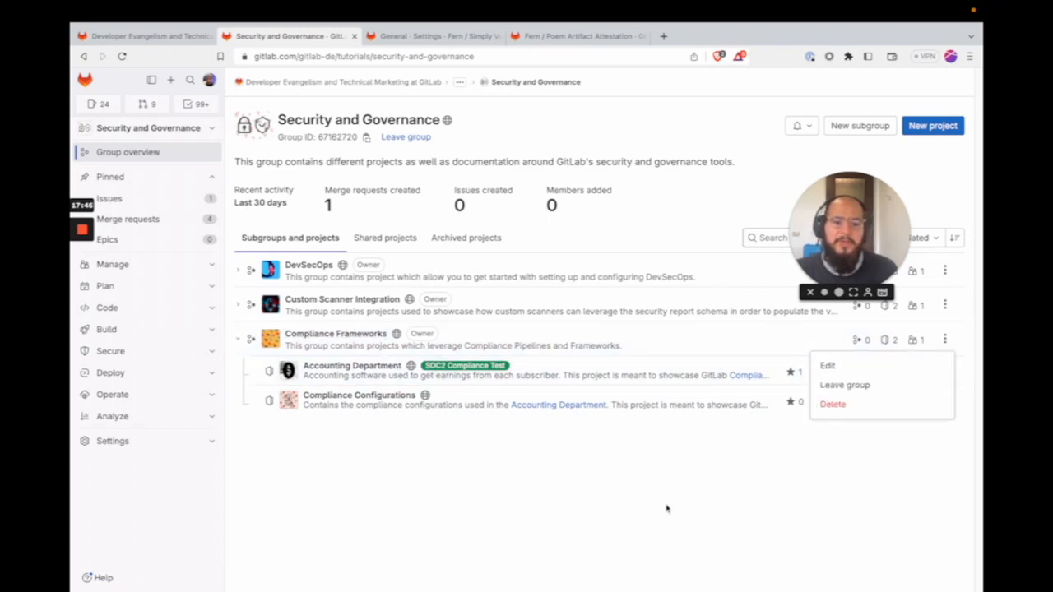
pyautogui.click(339, 339)
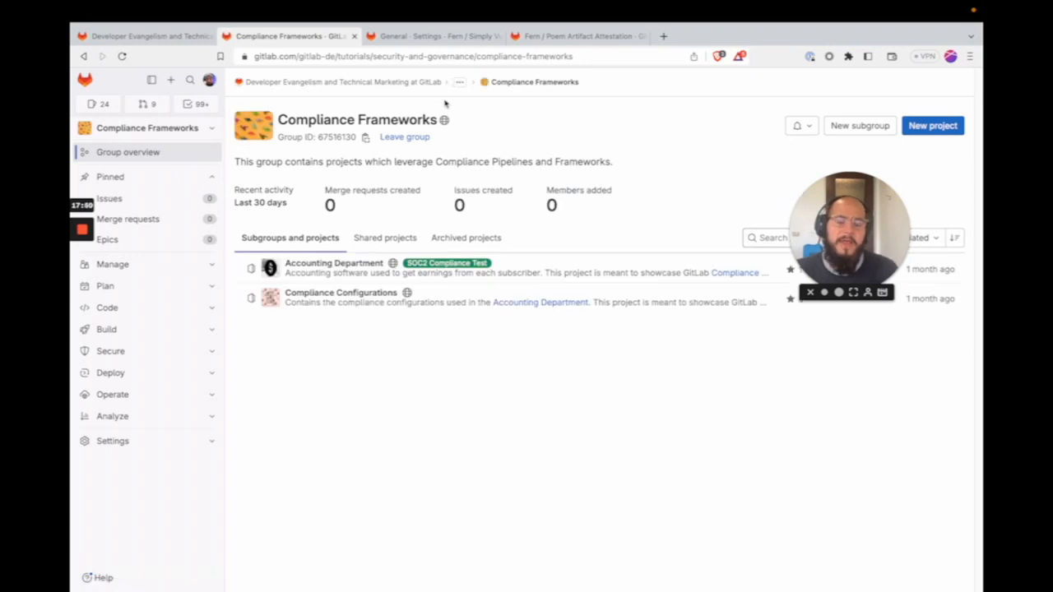
# Close the Simply Vulnerable Notes settings page and go to the gitlab.com/tech-marketing group.
pyautogui.click(466, 39)
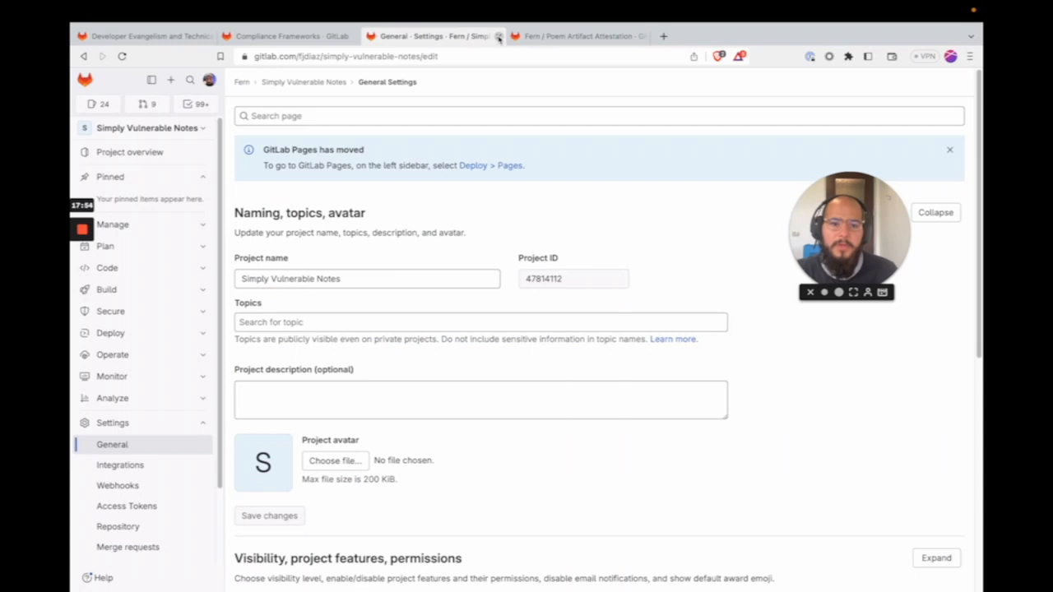
pyautogui.click(499, 37)
pyautogui.click(475, 52)
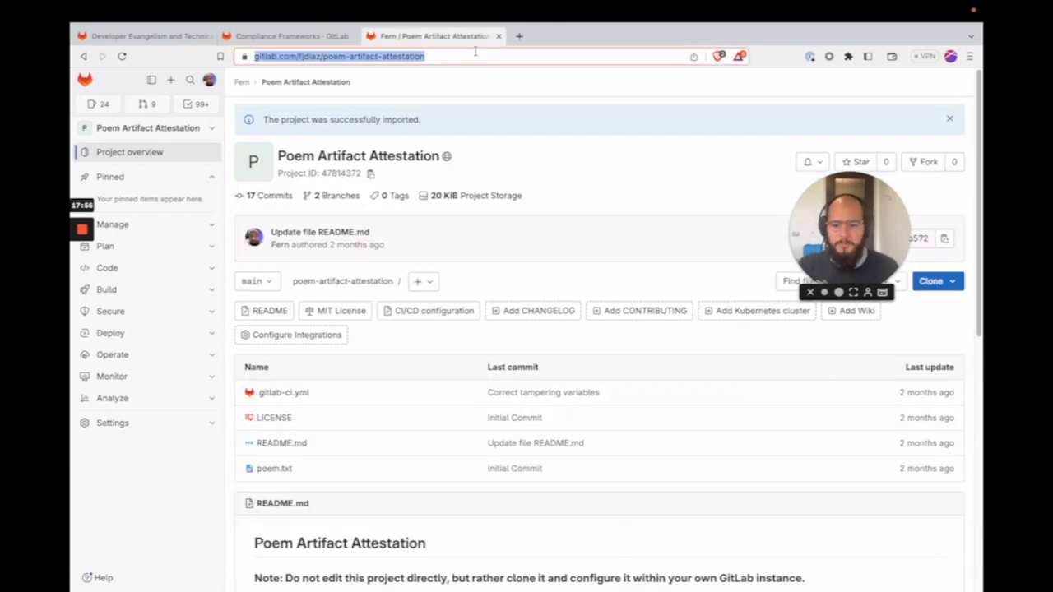
pyautogui.click(451, 51)
pyautogui.moveTo(475, 57)
pyautogui.mouseDown()
pyautogui.moveTo(334, 57)
pyautogui.moveTo(489, 54)
pyautogui.mouseUp()
pyautogui.write('tech-')
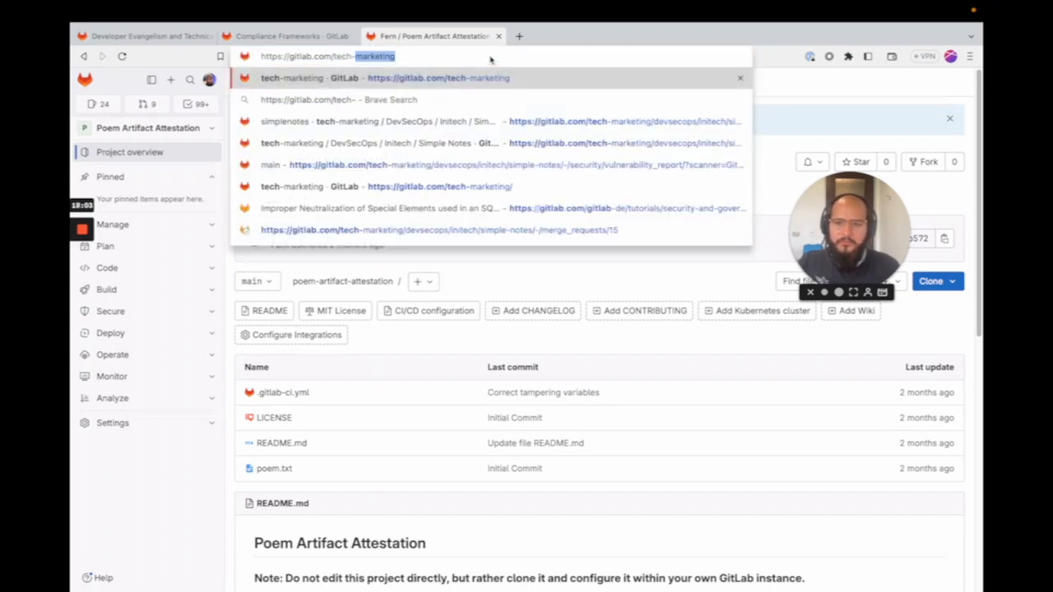
pyautogui.press('Return')
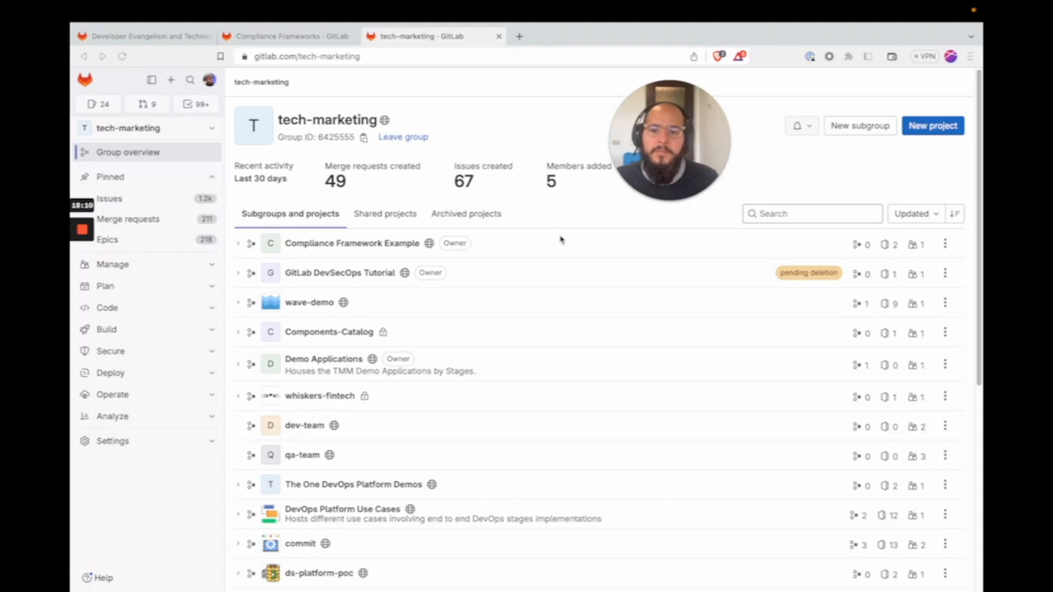
# Create a public subgroup in tech-marketing, named with the account owner's first name followed by "Compliance".
pyautogui.moveTo(654, 178)
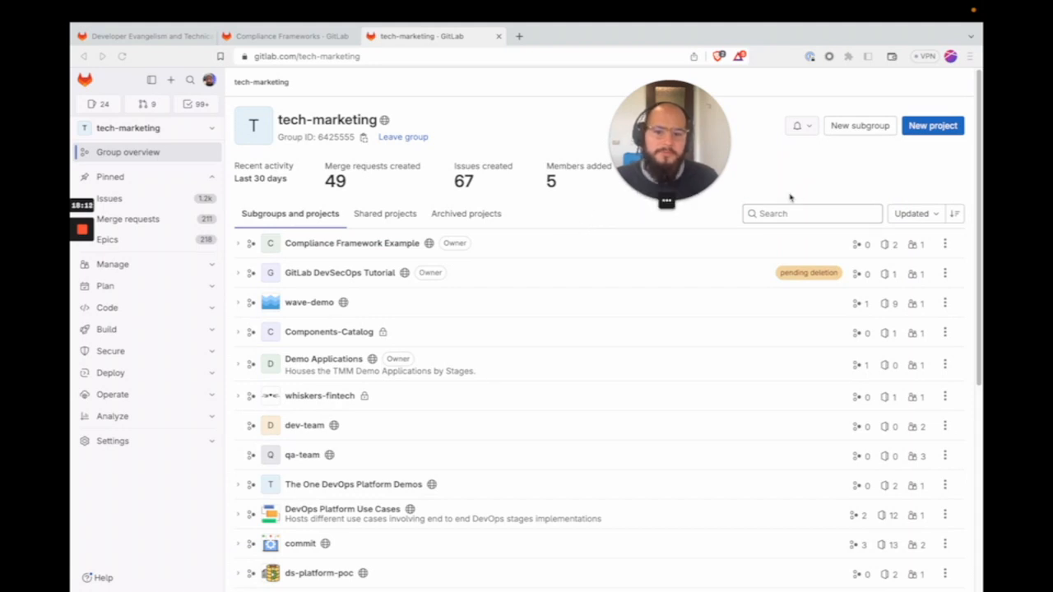
pyautogui.click(934, 126)
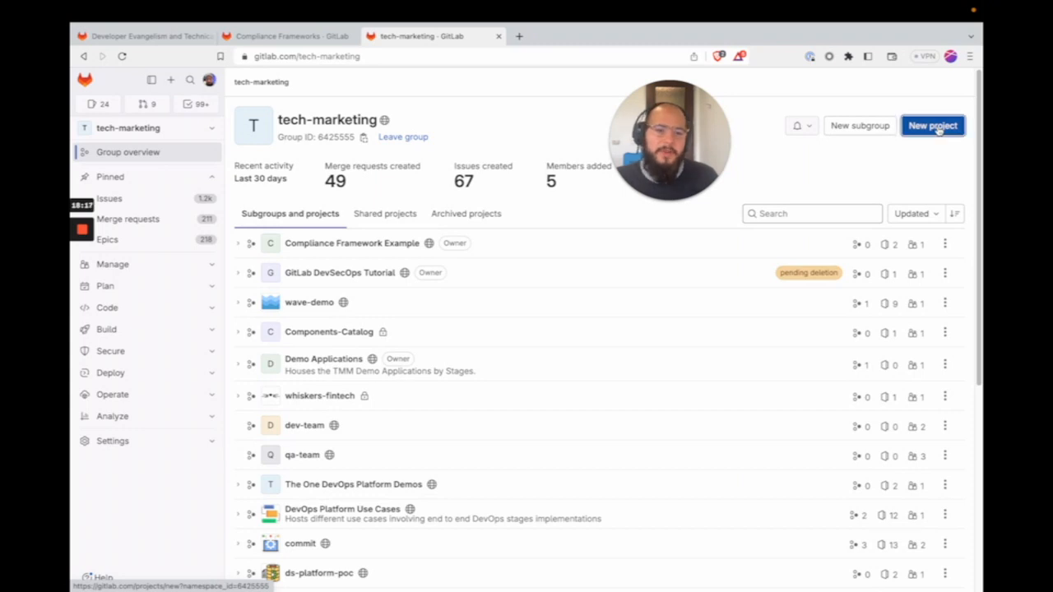
pyautogui.click(860, 125)
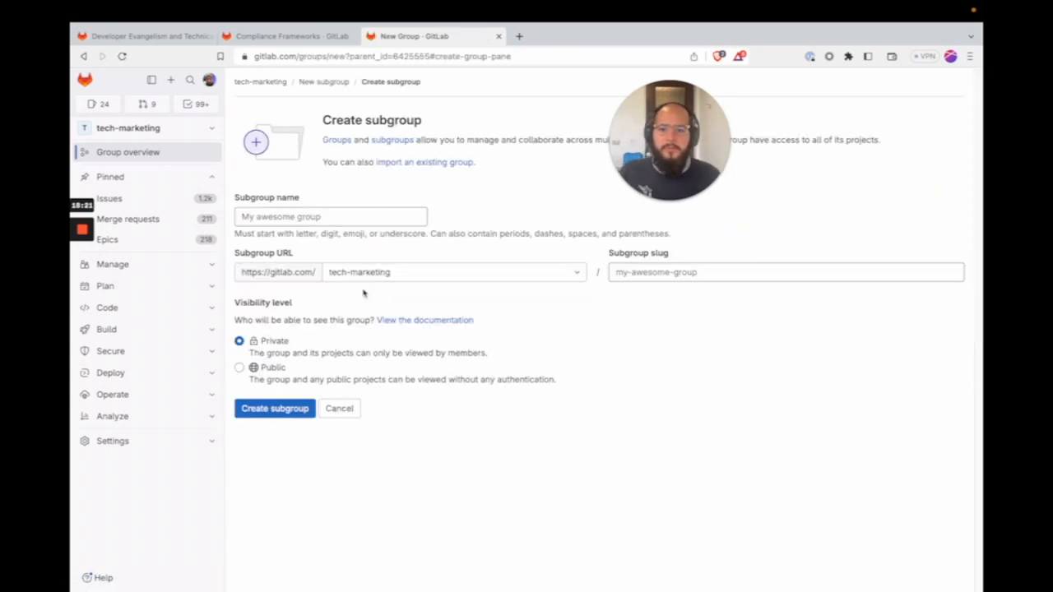
pyautogui.click(385, 217)
pyautogui.write('Fern Compliance')
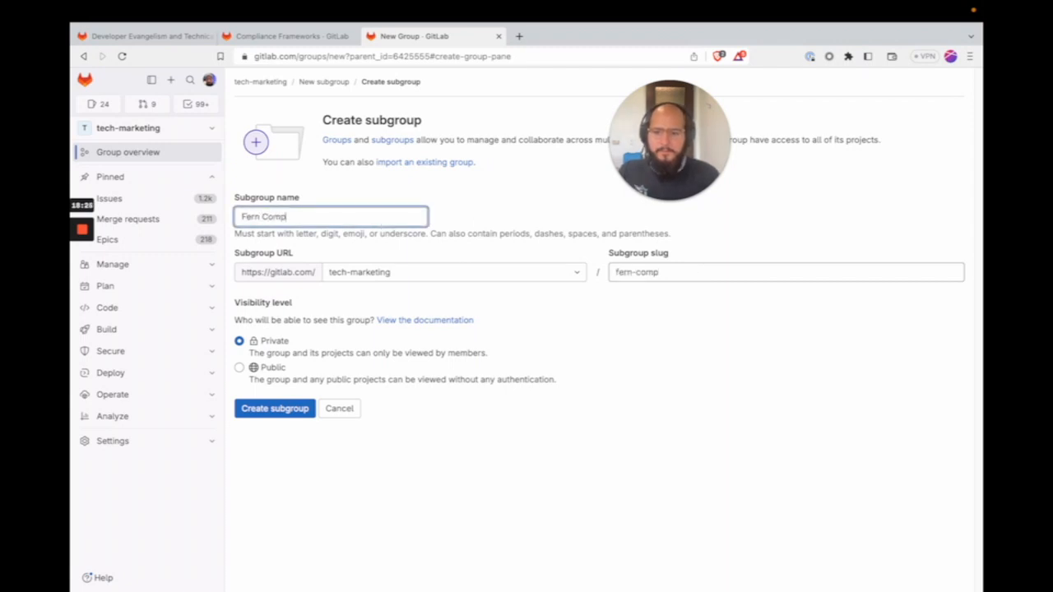
pyautogui.click(239, 367)
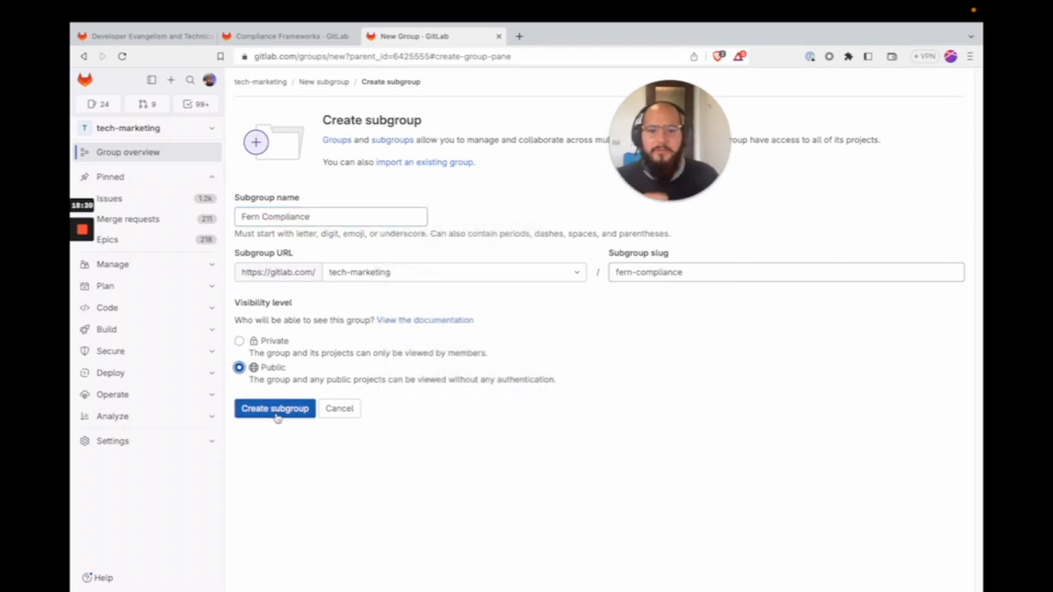
pyautogui.click(277, 411)
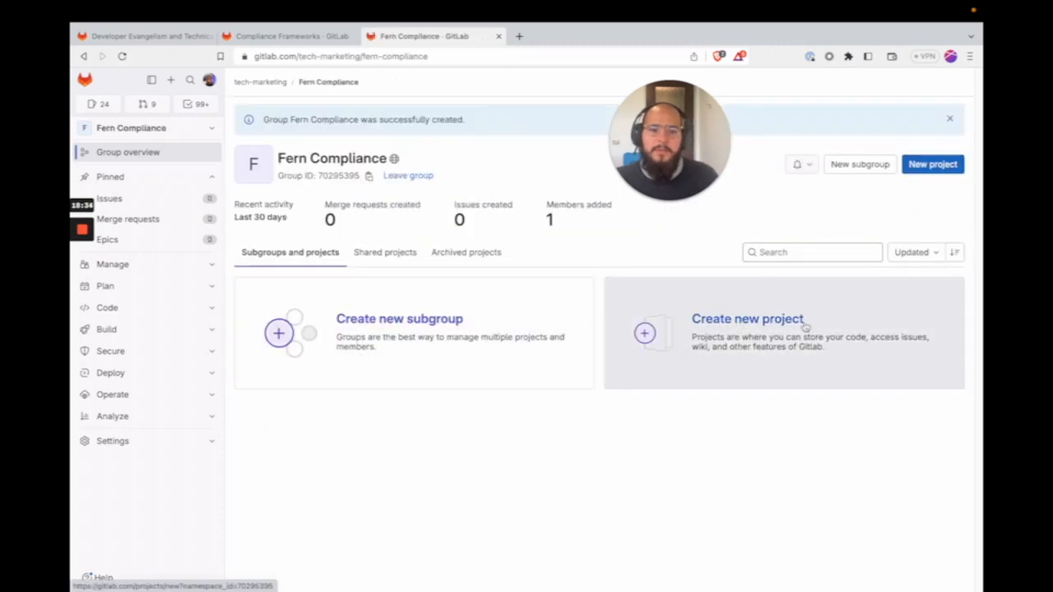
# Start a new project in the compliance subgroup as an import from a repository URL.
pyautogui.click(738, 385)
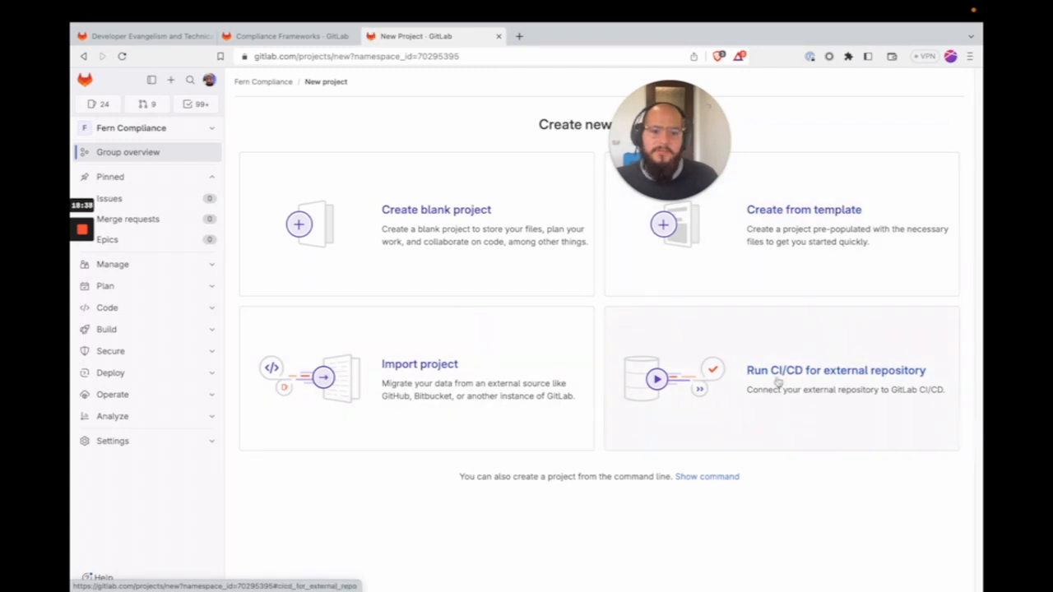
pyautogui.click(495, 409)
pyautogui.click(672, 240)
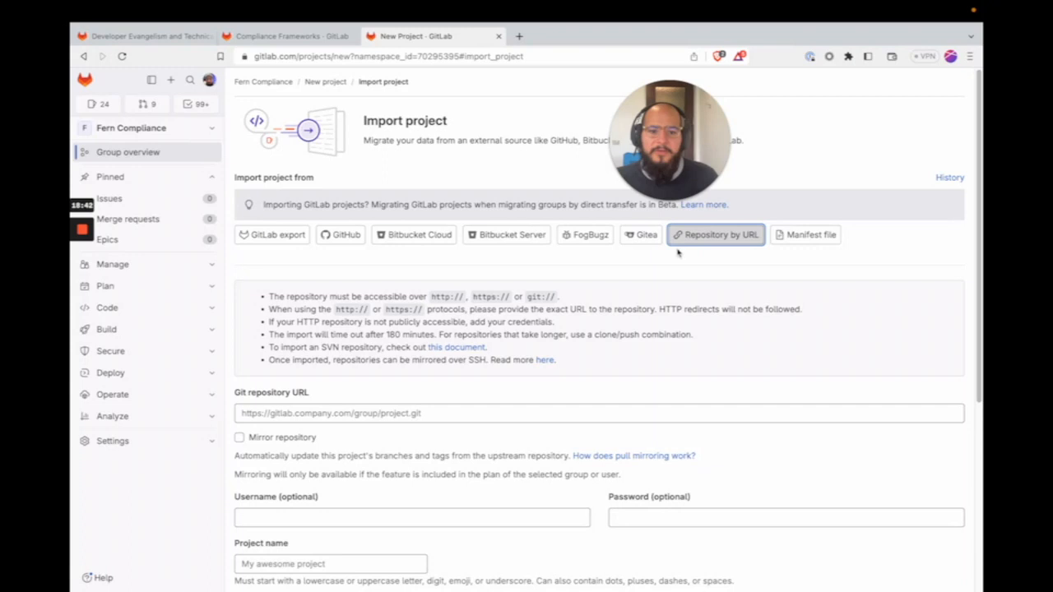
# Copy the HTTPS clone URL of the tutorial's Accounting Department project and enter it as the import's Git repository URL.
pyautogui.click(285, 40)
pyautogui.click(269, 267)
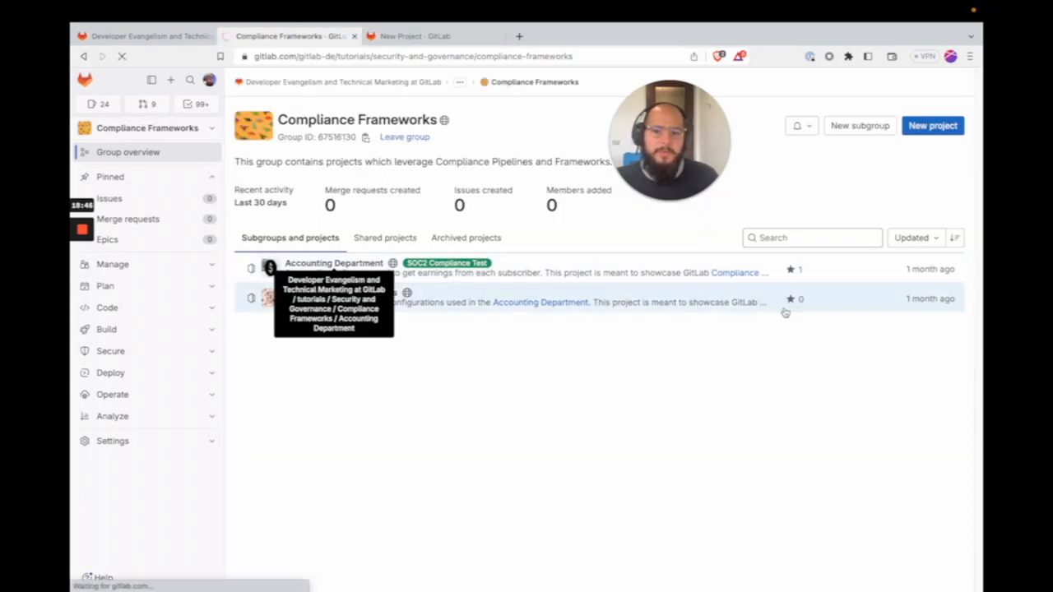
pyautogui.click(935, 295)
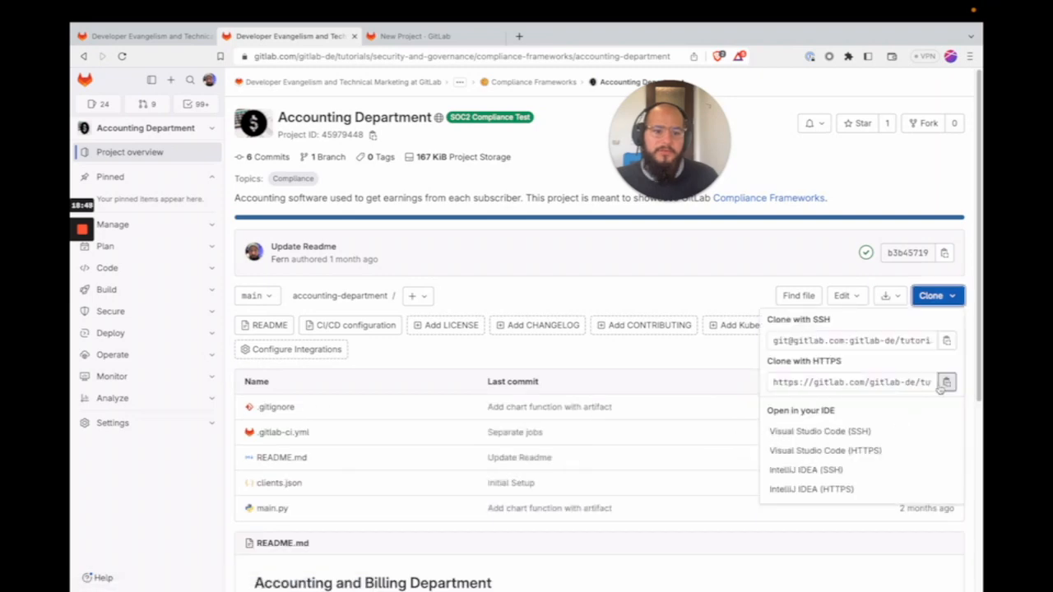
pyautogui.click(946, 383)
pyautogui.click(415, 37)
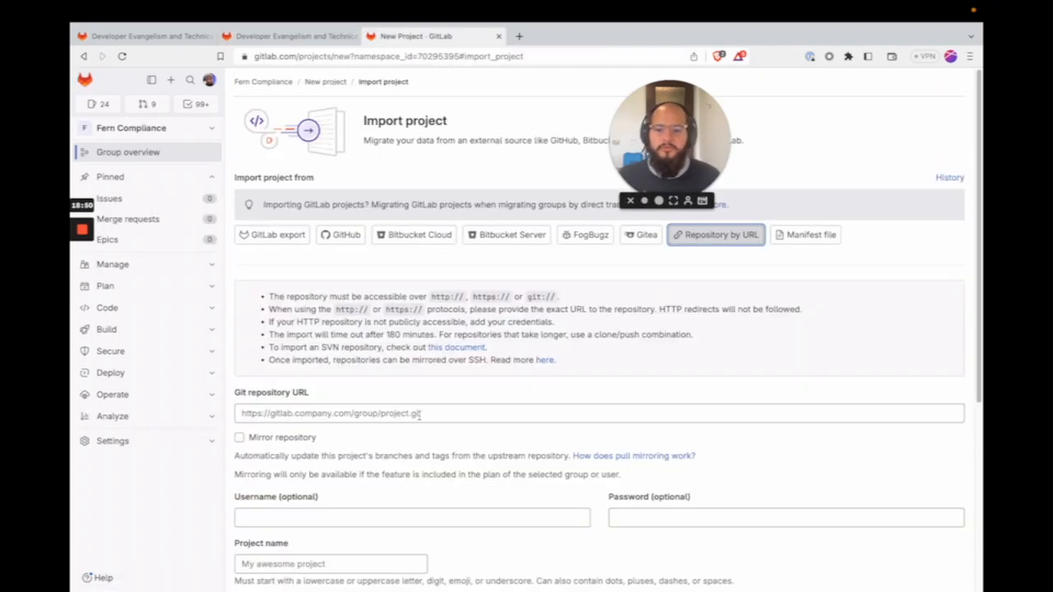
pyautogui.click(420, 414)
pyautogui.hotkey('ctrl', 'v')
# Make the imported Accounting Department project public and create it.
pyautogui.scroll(-4, 370, 442)
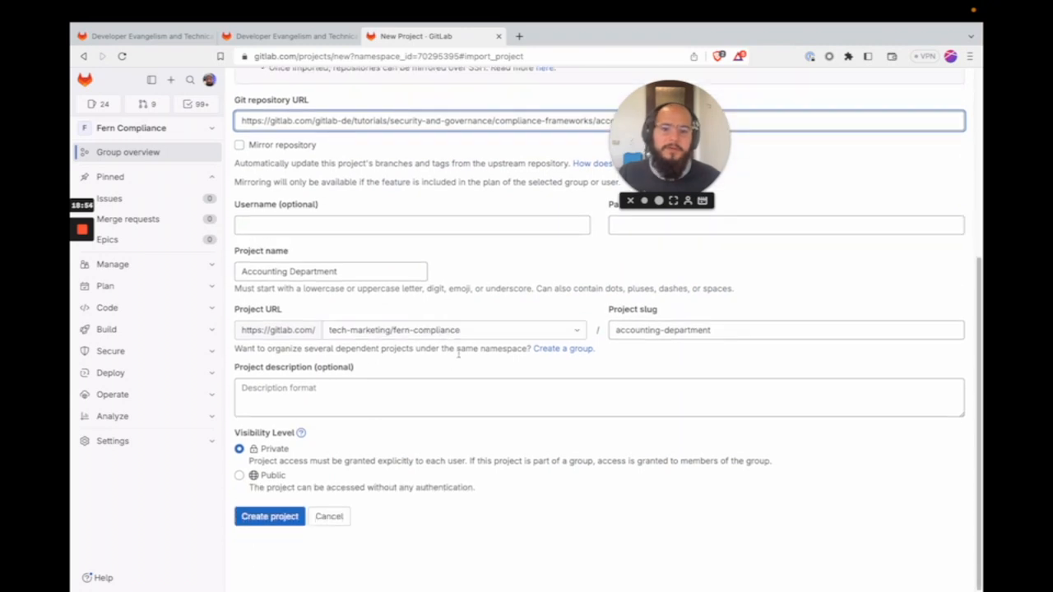
pyautogui.click(268, 478)
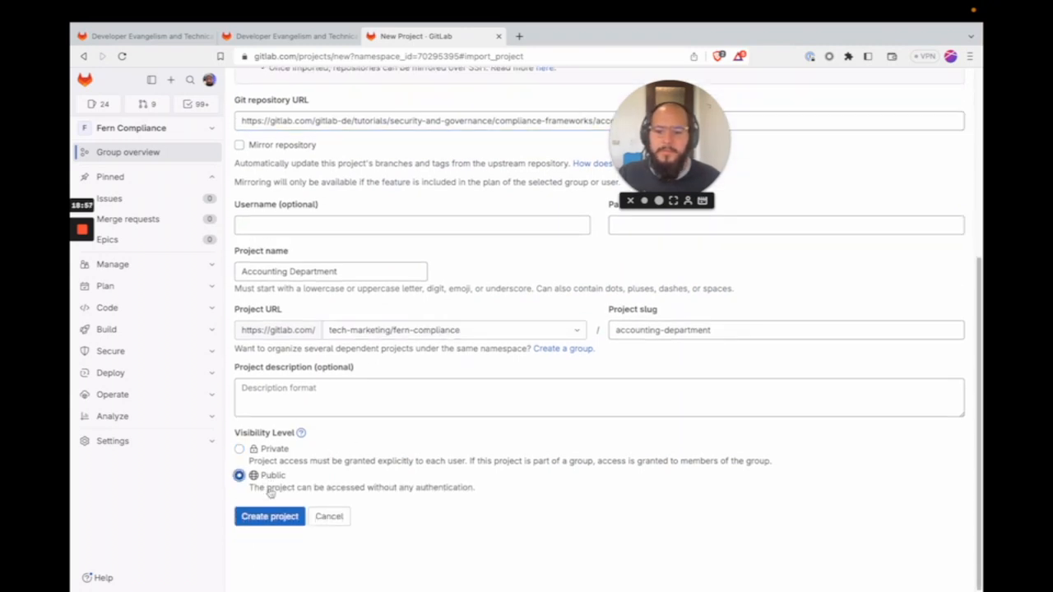
pyautogui.click(282, 527)
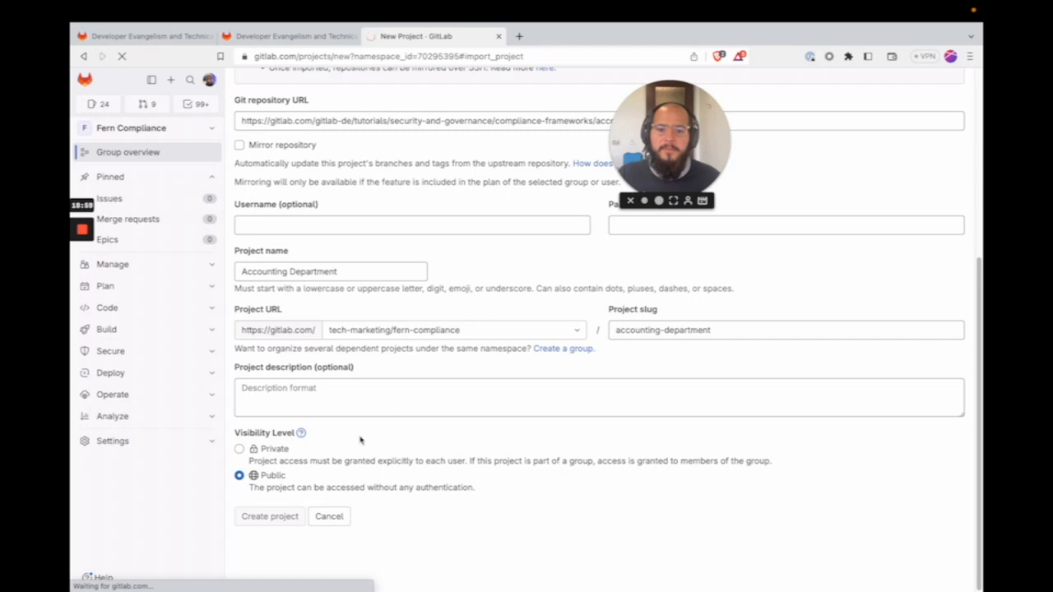
# Return to the Compliance Frameworks group, open its Compliance Configurations project and copy the HTTPS clone URL.
pyautogui.click(297, 39)
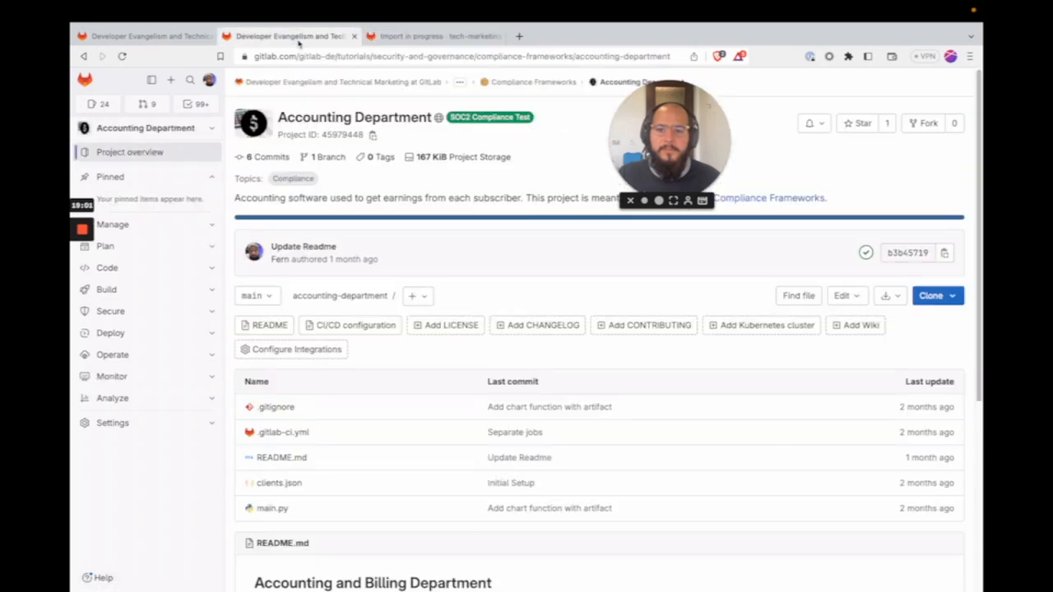
pyautogui.click(83, 56)
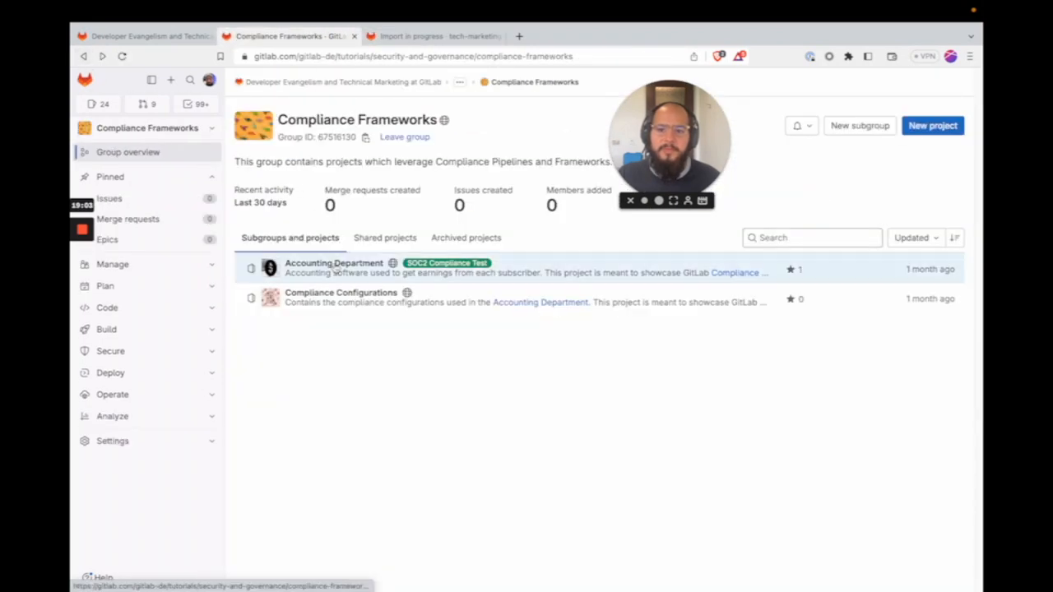
pyautogui.click(339, 295)
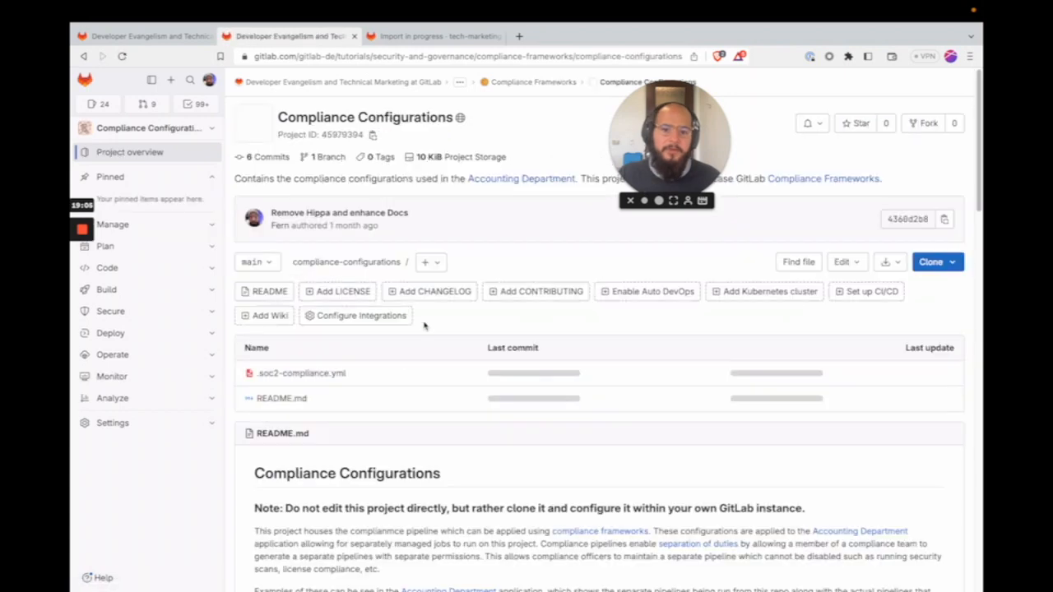
pyautogui.click(937, 263)
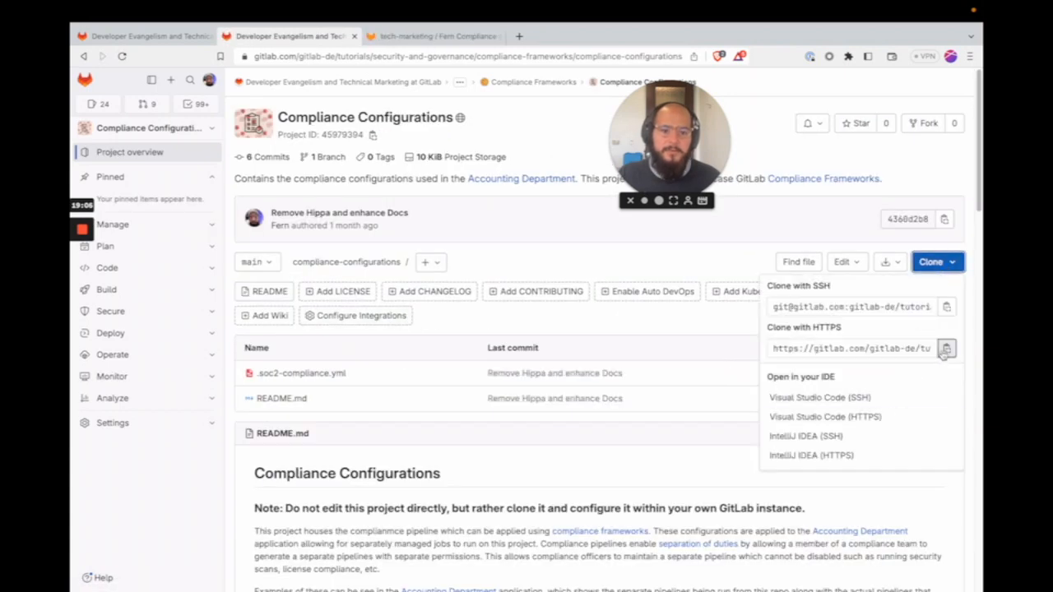
pyautogui.click(943, 348)
# Set up another import by repository URL in the new compliance subgroup, using the copied Compliance Configurations clone URL.
pyautogui.click(400, 37)
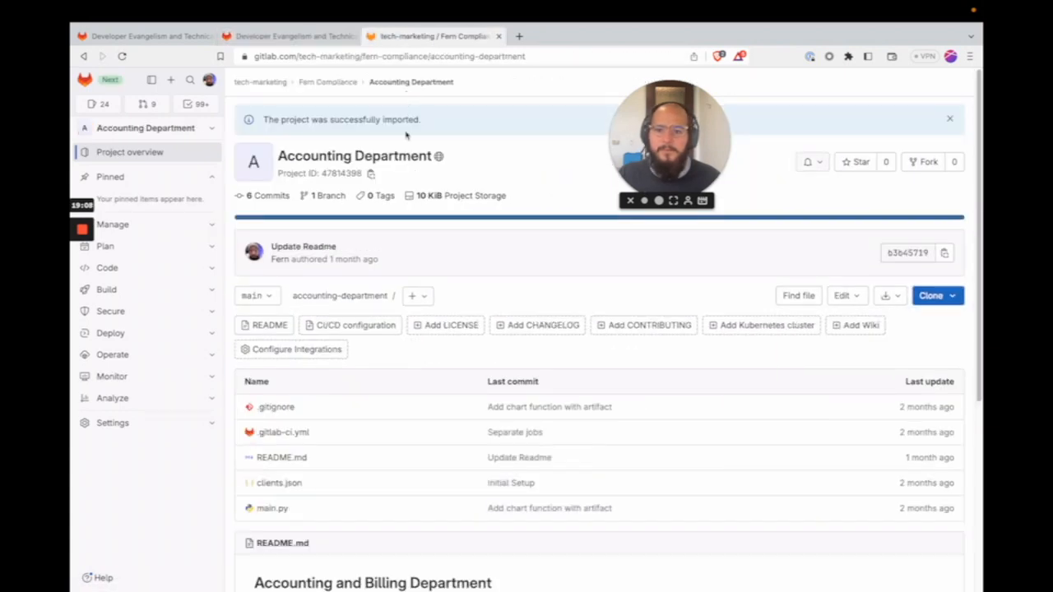
pyautogui.click(337, 82)
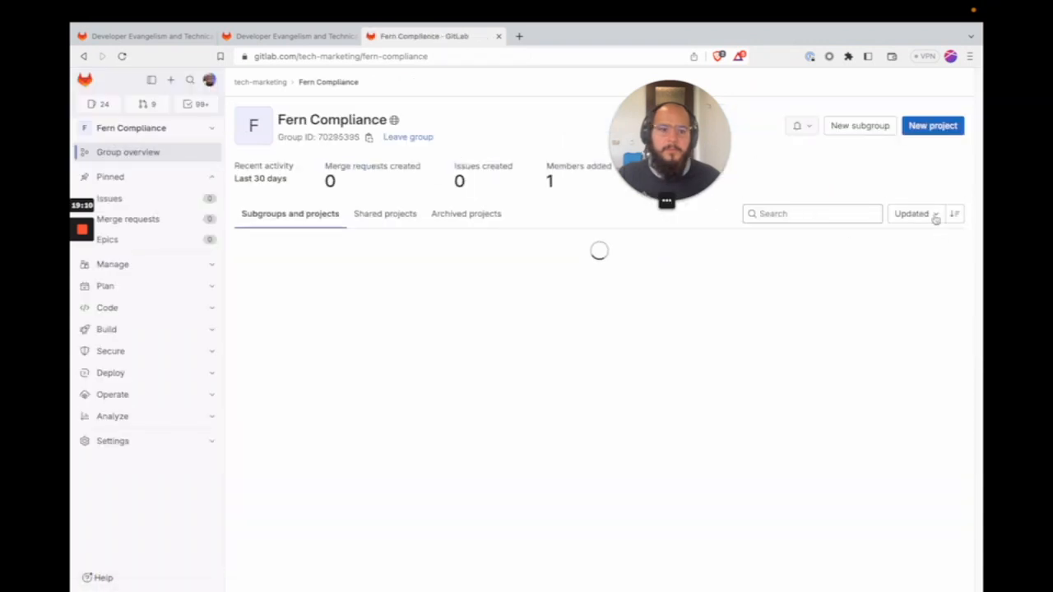
pyautogui.click(932, 130)
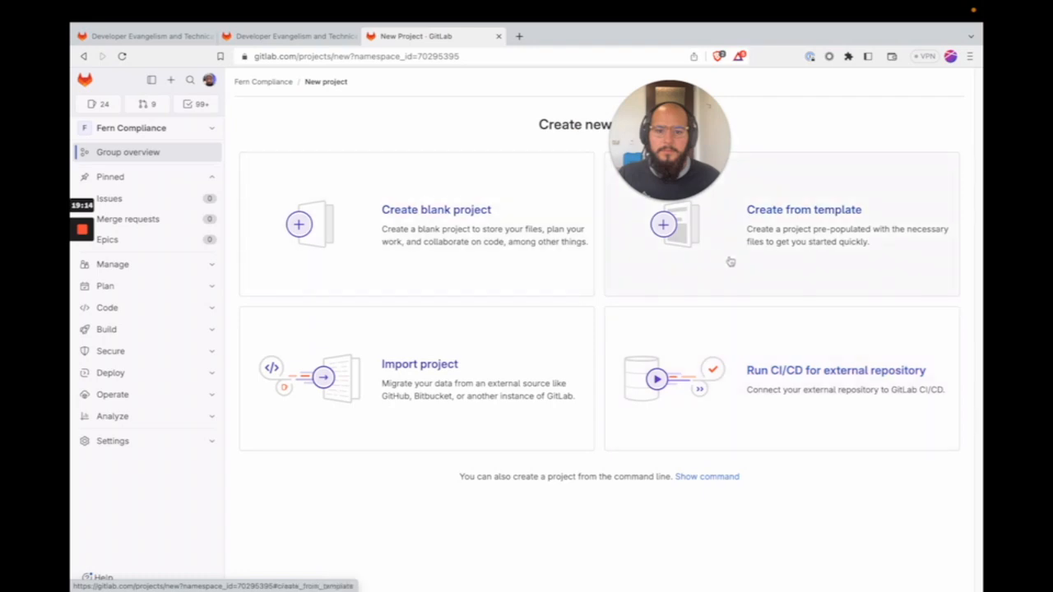
pyautogui.click(540, 365)
pyautogui.click(731, 242)
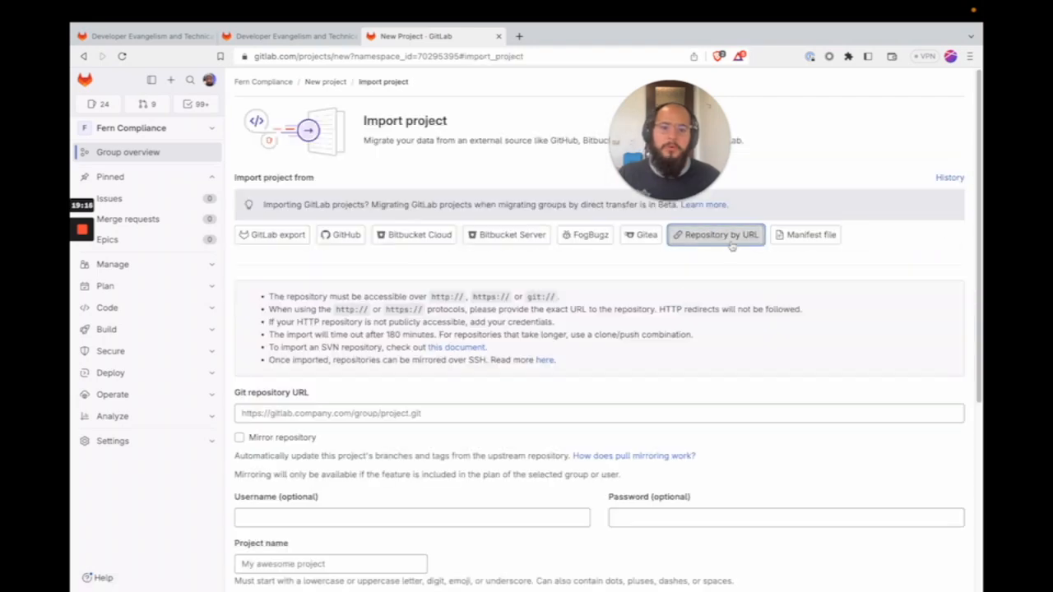
pyautogui.click(404, 413)
pyautogui.hotkey('ctrl', 'v')
# Make the imported Compliance Configurations project public and create it.
pyautogui.scroll(-3, 348, 450)
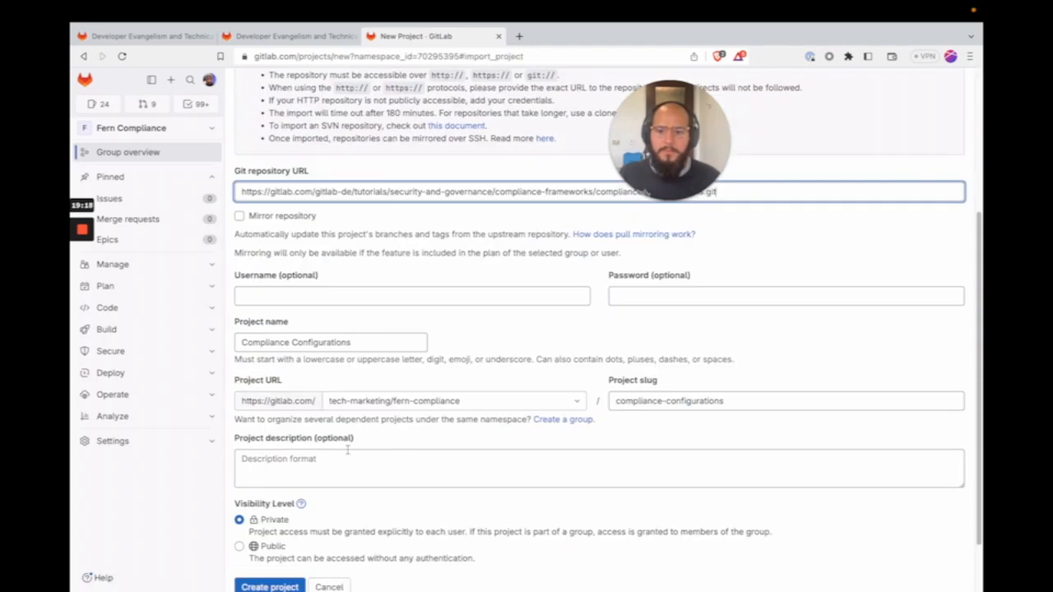
pyautogui.click(240, 545)
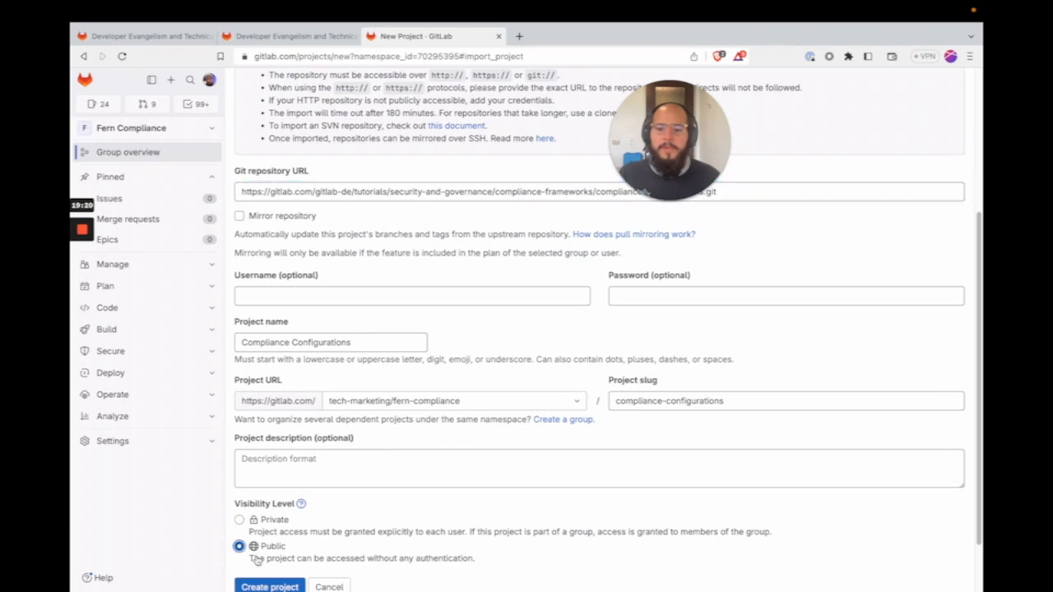
pyautogui.scroll(-1, 267, 541)
pyautogui.click(271, 518)
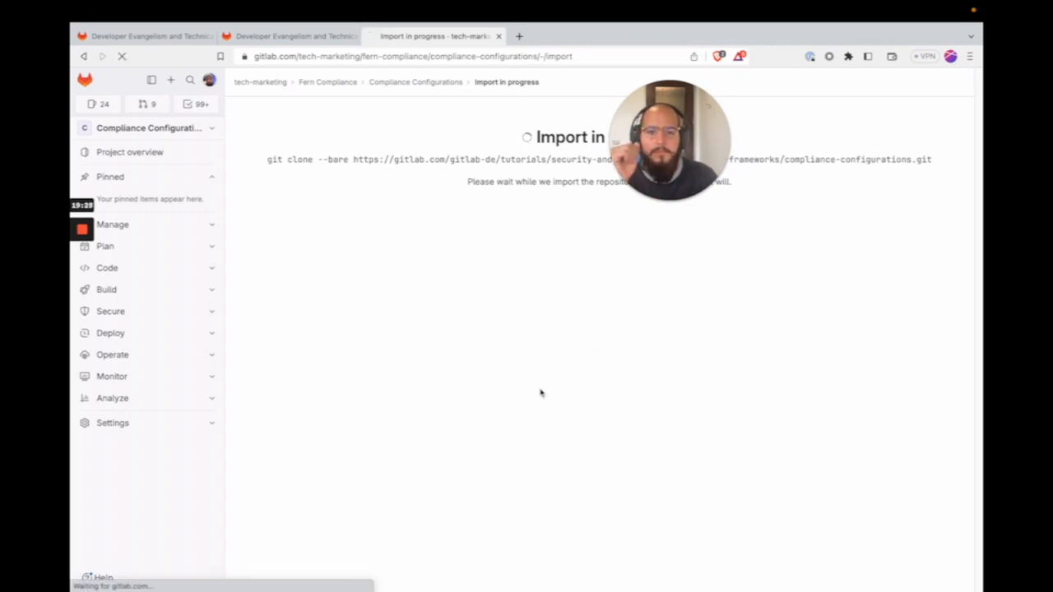
# Skim the imported project's README, open the parent compliance subgroup in a separate tab, and open the .soc2-compliance.yml file.
pyautogui.moveTo(646, 198); pyautogui.dragTo(852, 195)
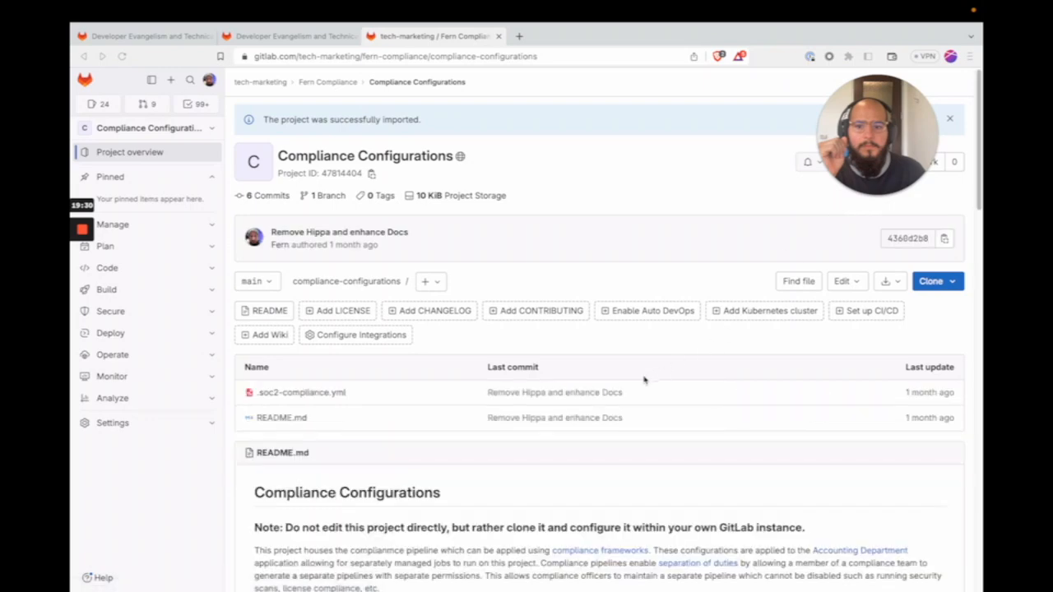
pyautogui.click(949, 122)
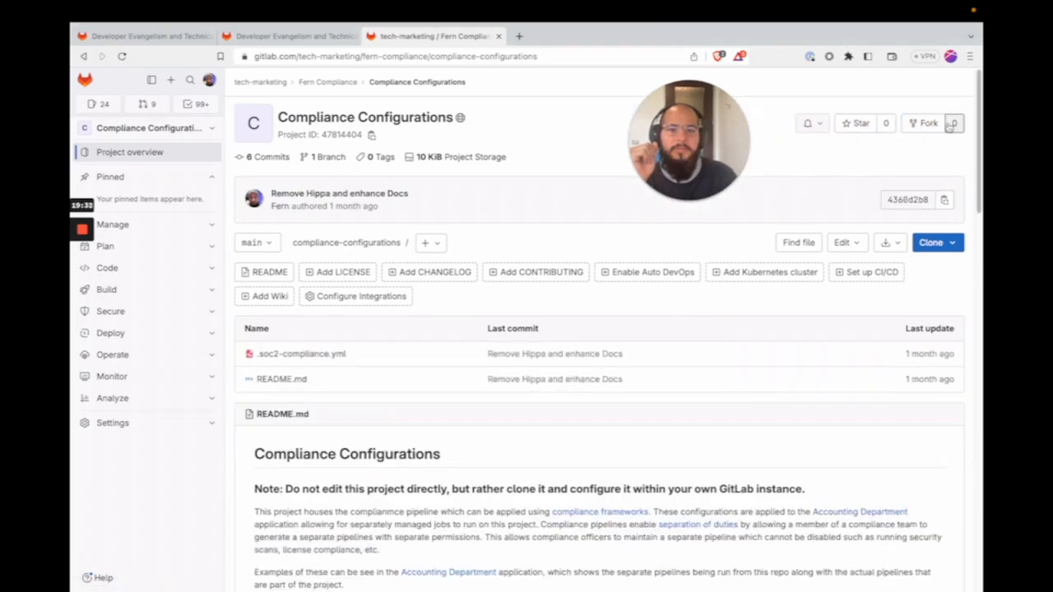
pyautogui.scroll(-1, 644, 418)
pyautogui.scroll(-8, 633, 428)
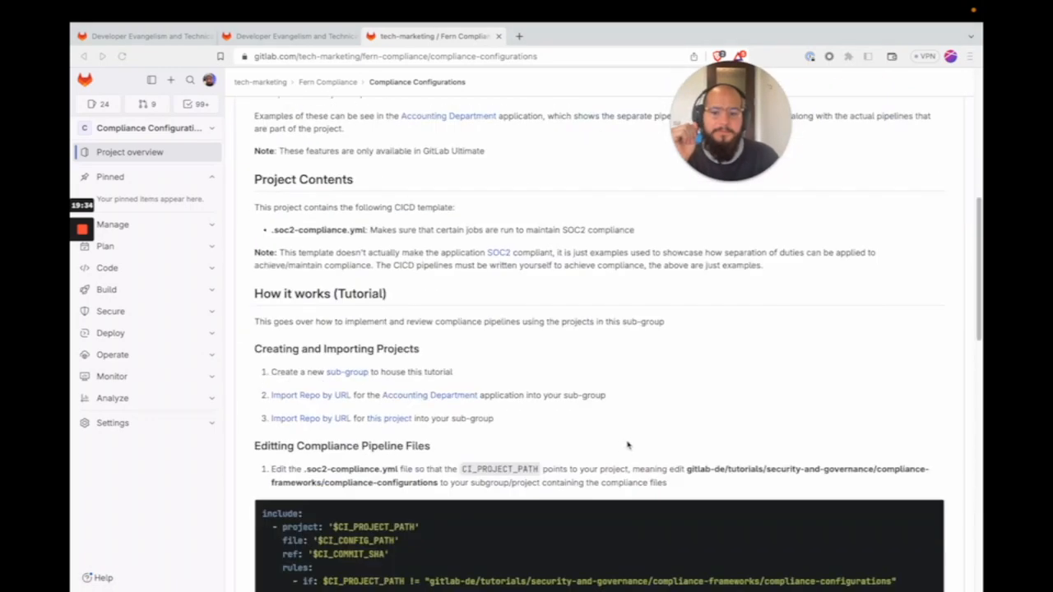
pyautogui.scroll(10, 618, 447)
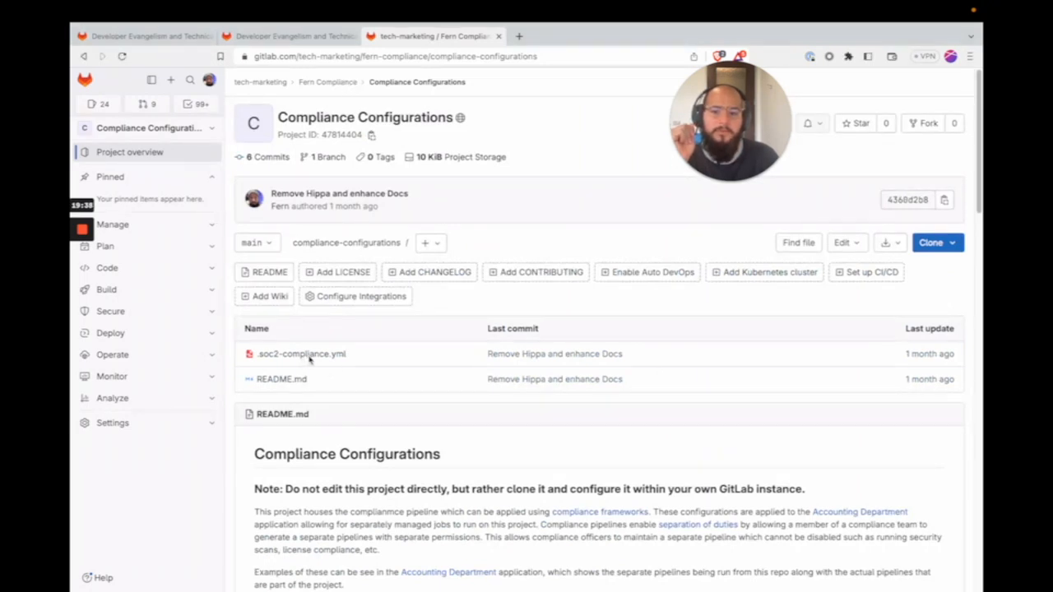
pyautogui.middleClick(342, 87)
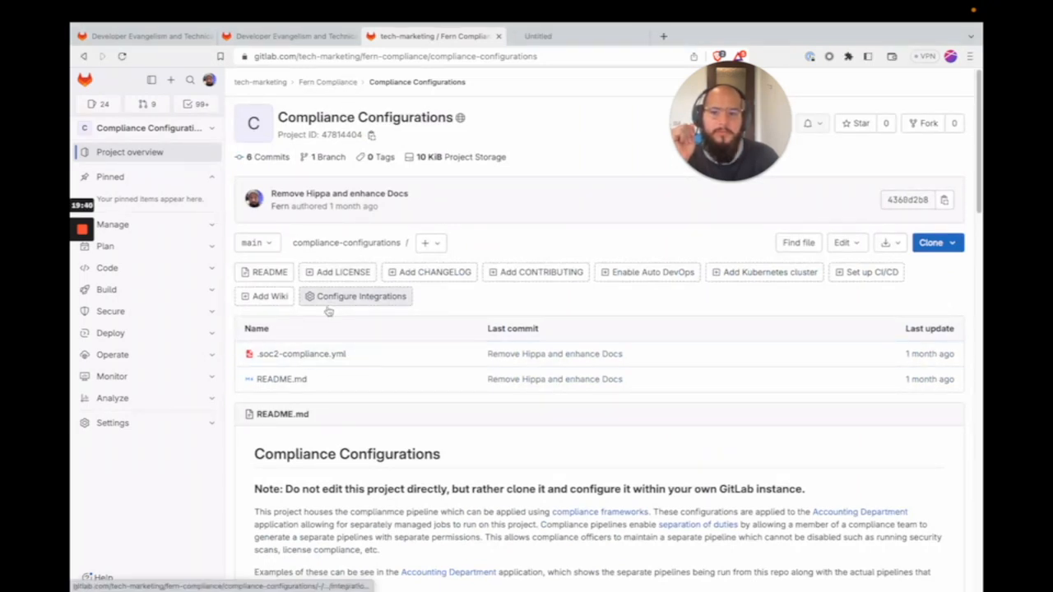
pyautogui.click(301, 354)
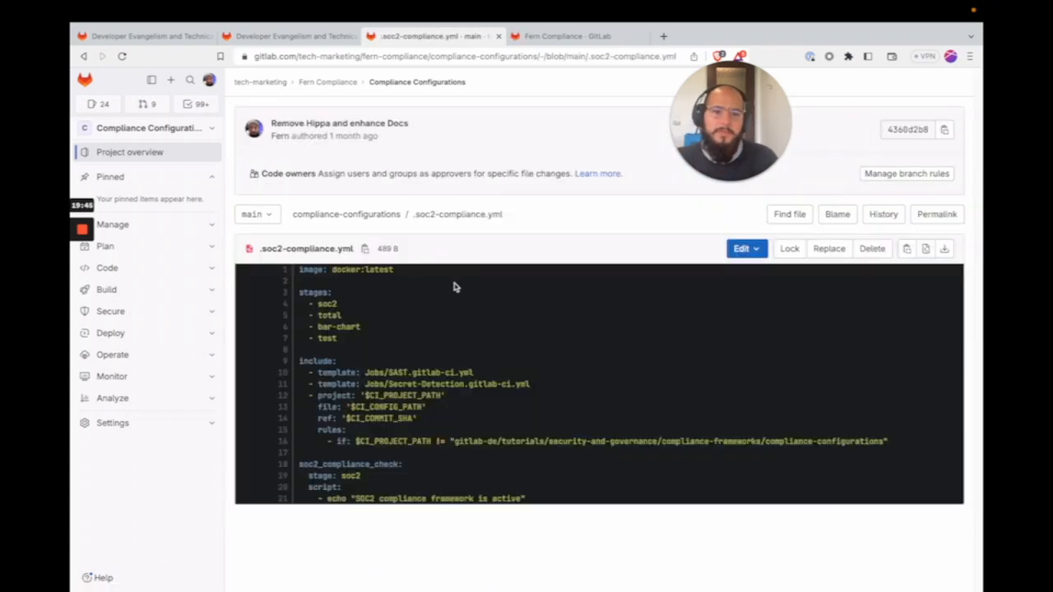
# Open .soc2-compliance.yml for single-file editing and select the project path in the line 16 rule.
pyautogui.moveTo(438, 442); pyautogui.dragTo(500, 443)
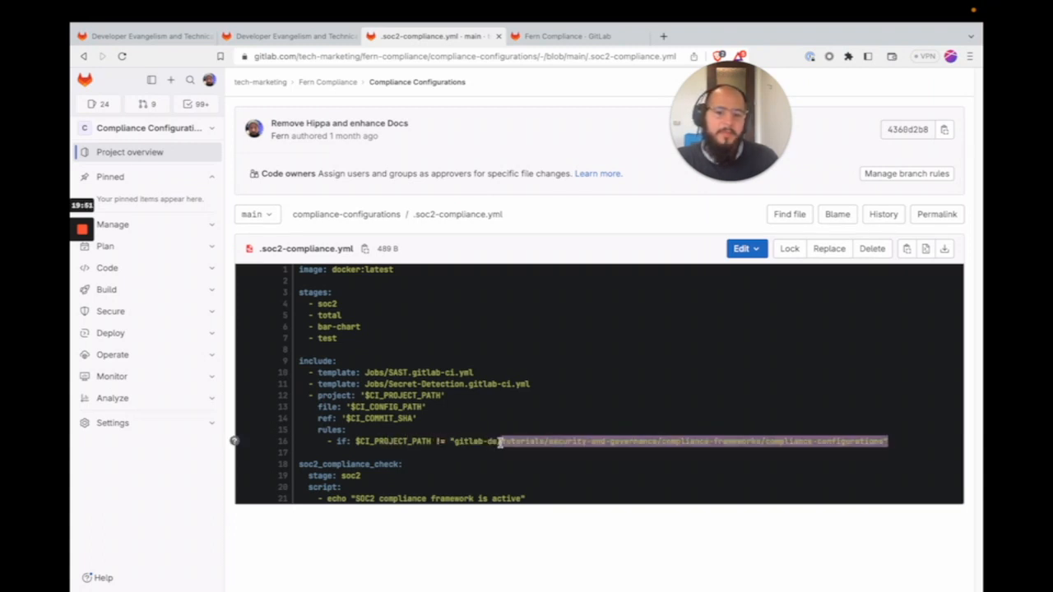
pyautogui.click(397, 418)
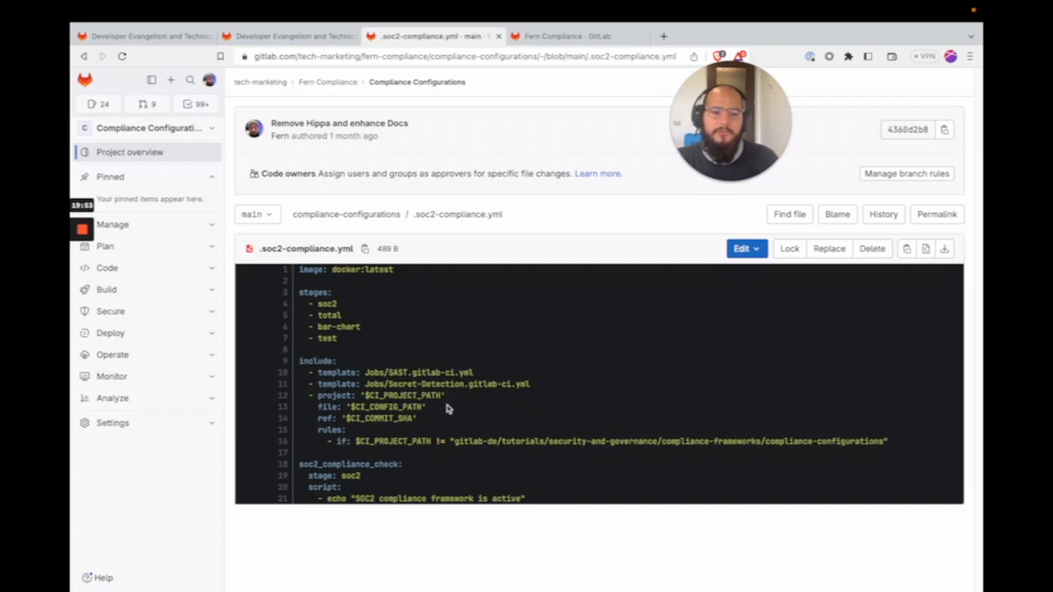
pyautogui.click(745, 248)
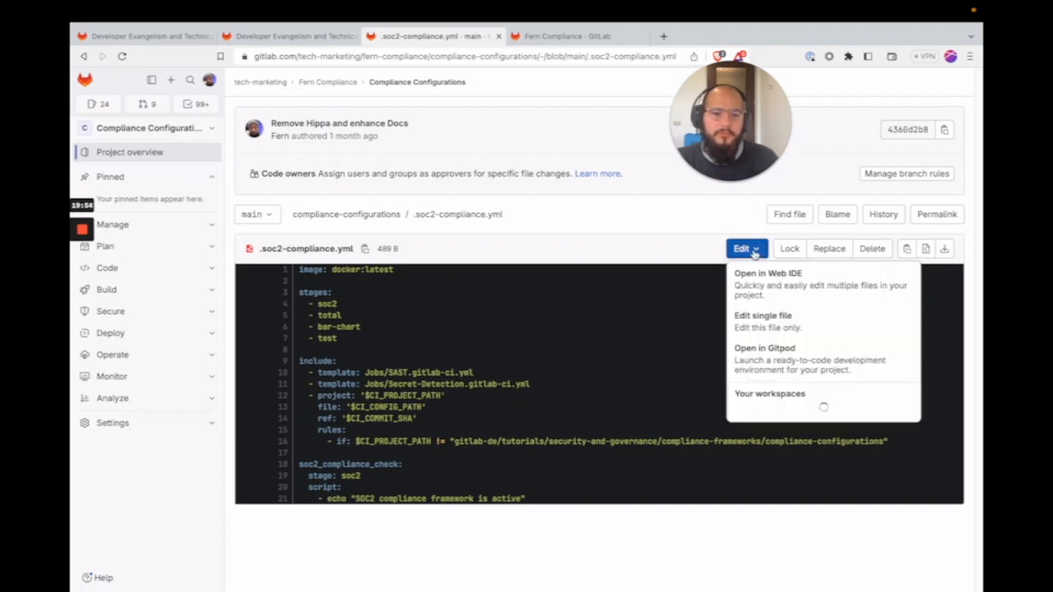
pyautogui.click(762, 315)
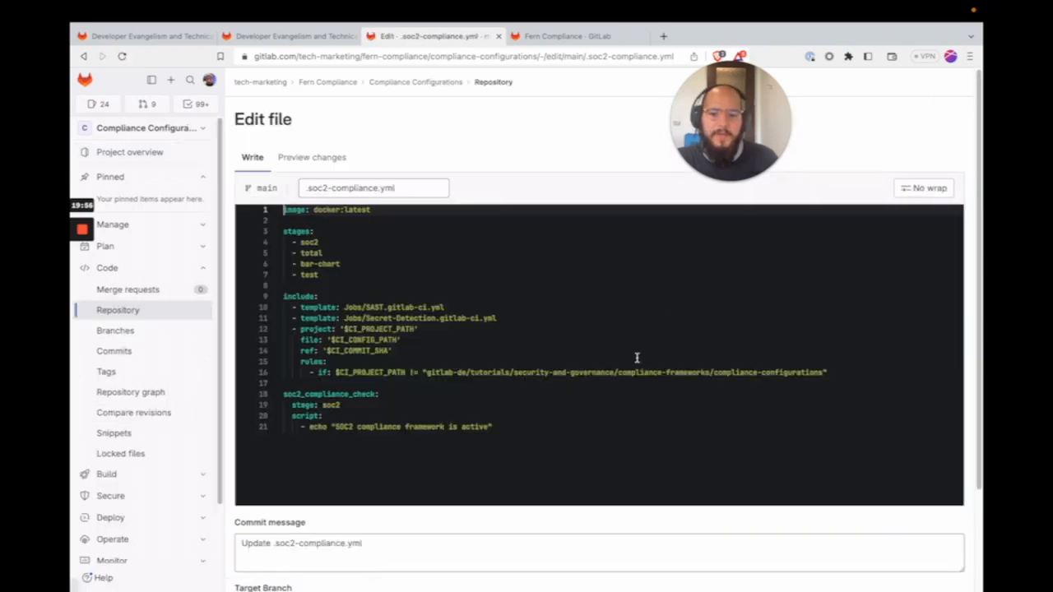
pyautogui.moveTo(427, 374); pyautogui.dragTo(811, 373)
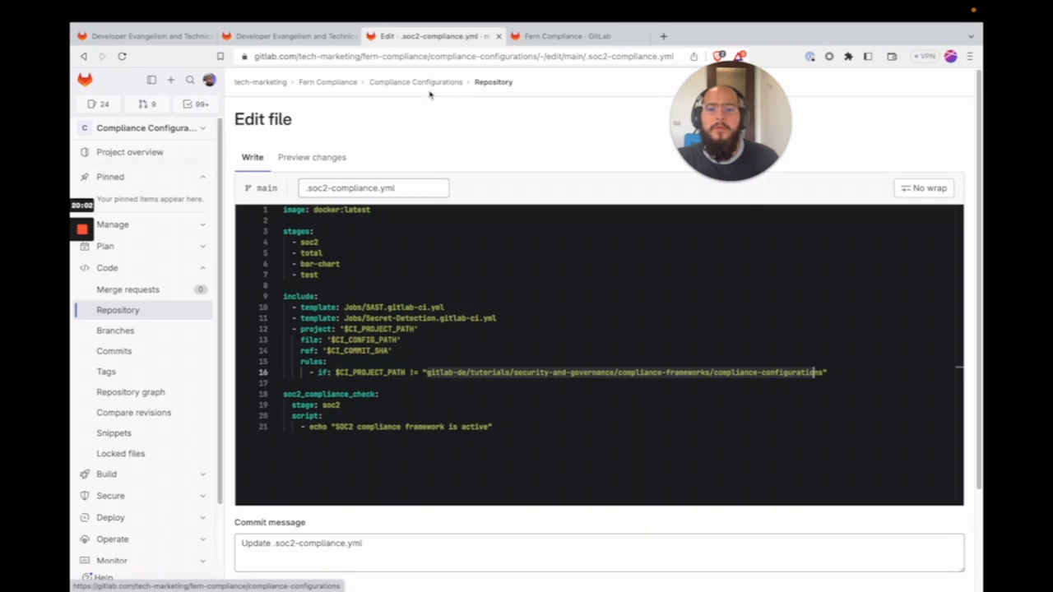
# Open the imported Compliance Configurations project from the subgroup's tab and copy its group and project path from the page address.
pyautogui.click(534, 40)
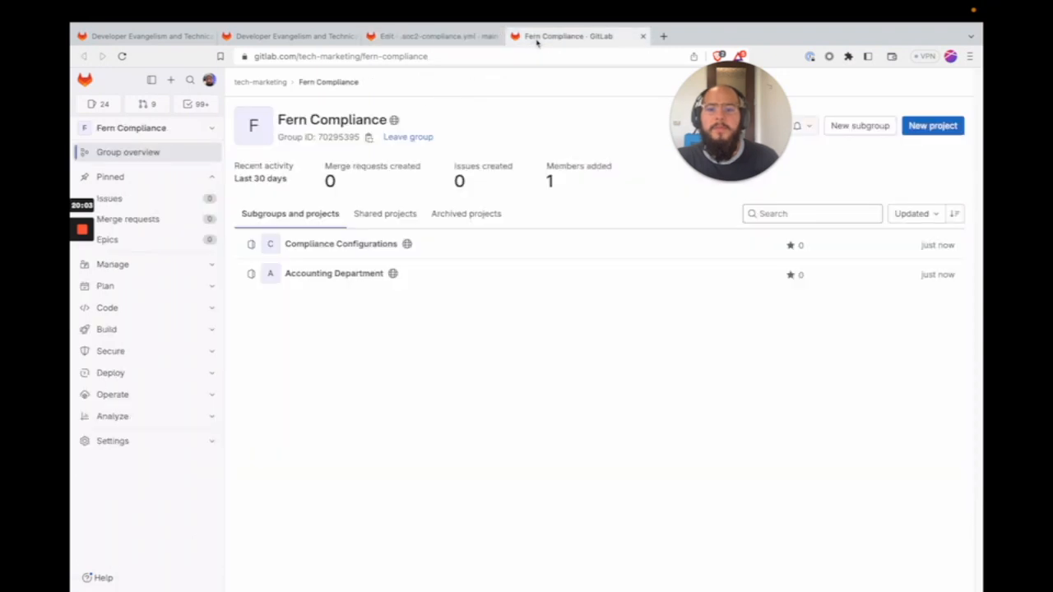
pyautogui.click(366, 244)
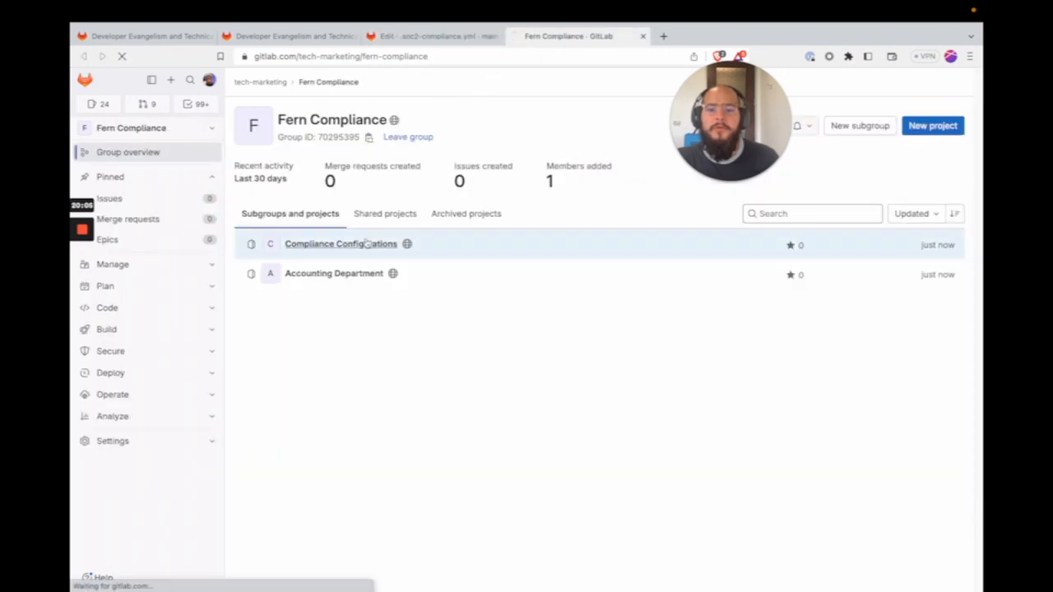
pyautogui.click(310, 56)
pyautogui.click(301, 57)
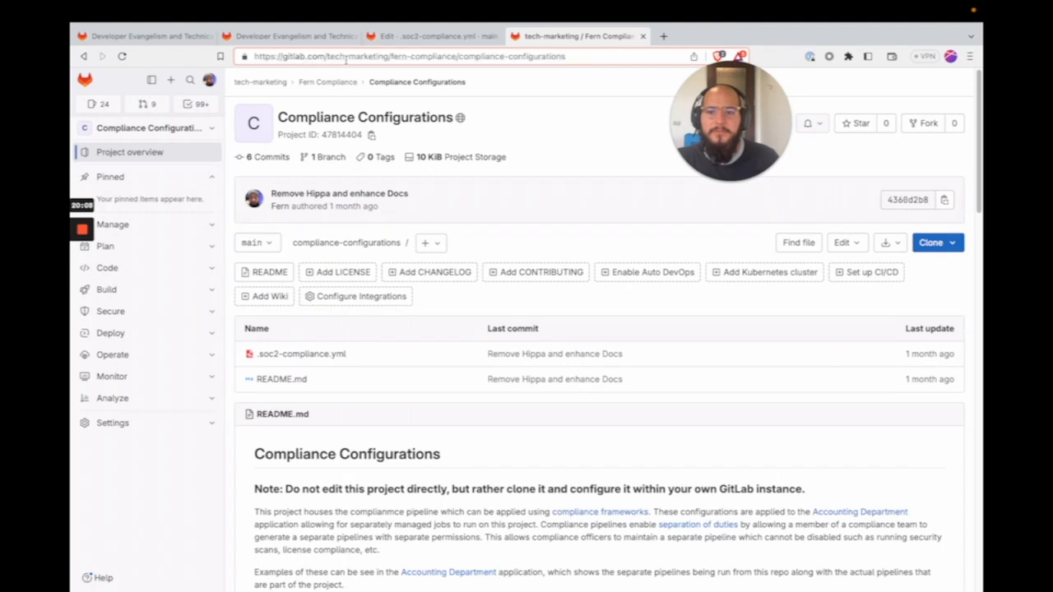
pyautogui.moveTo(327, 56); pyautogui.dragTo(570, 49)
pyautogui.hotkey('ctrl', 'c')
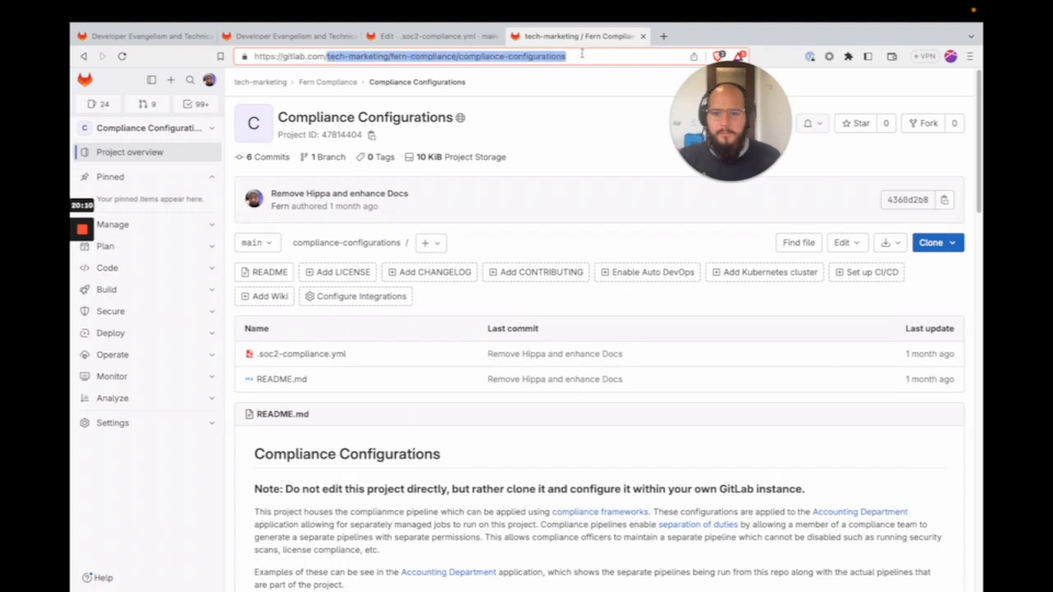
# Replace the project path in the line 16 rule with the copied path and commit the file to the main branch.
pyautogui.click(454, 43)
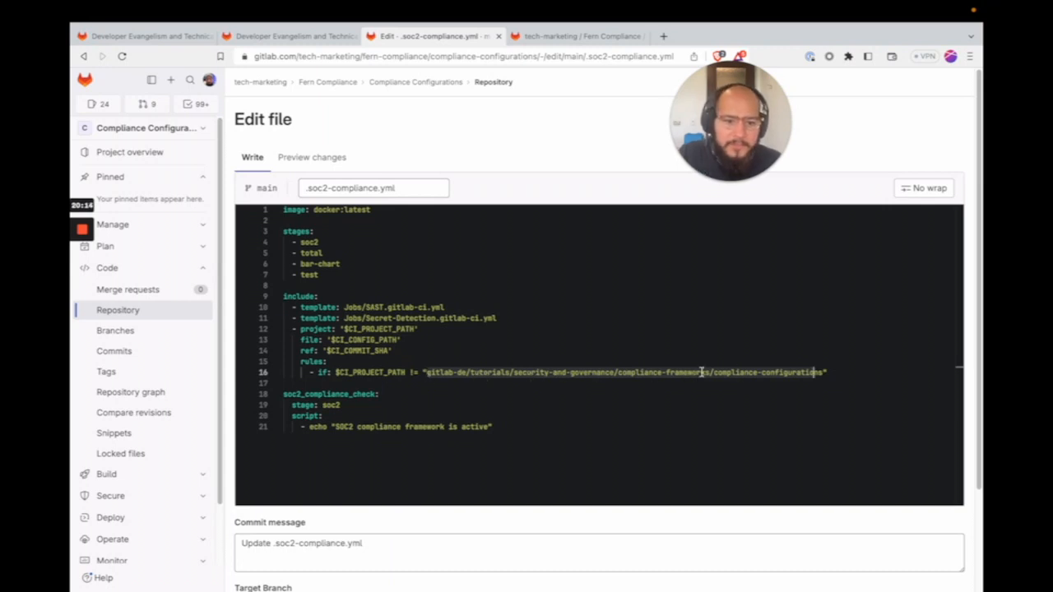
pyautogui.moveTo(814, 372); pyautogui.dragTo(442, 371)
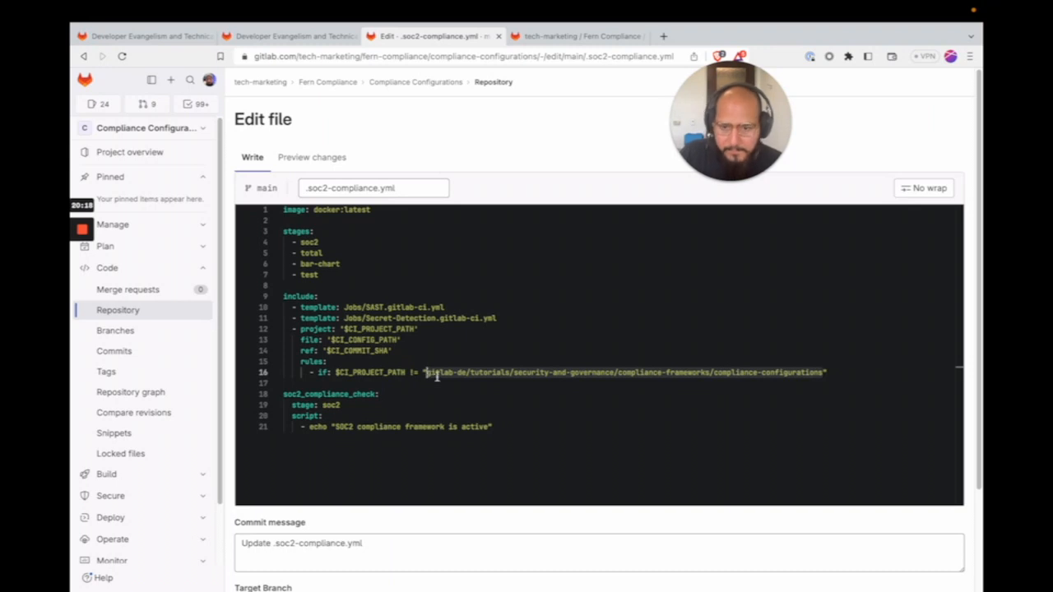
pyautogui.hotkey('ctrl', 'v')
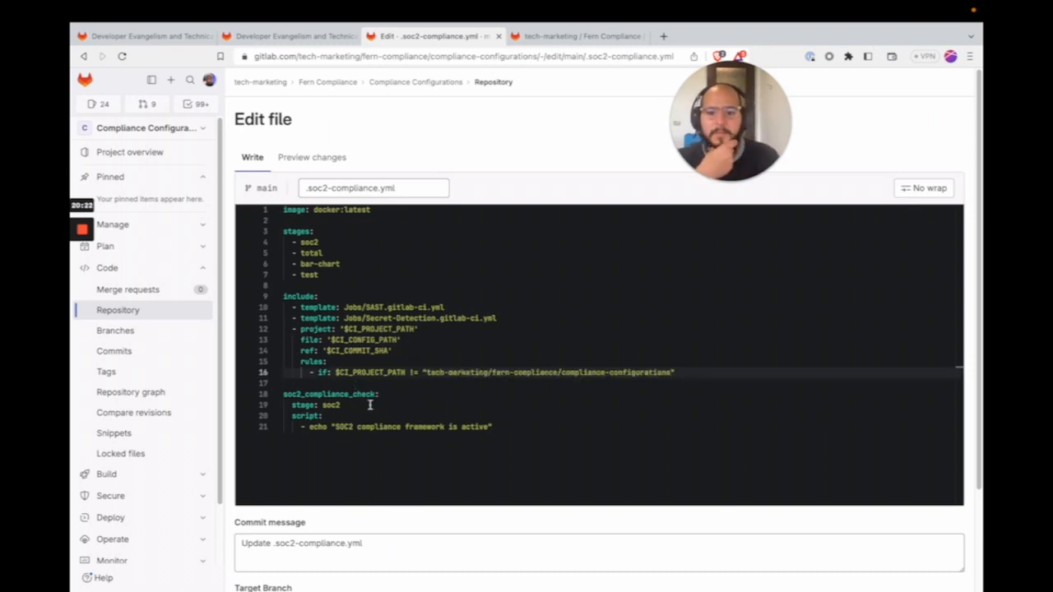
pyautogui.scroll(-3, 337, 491)
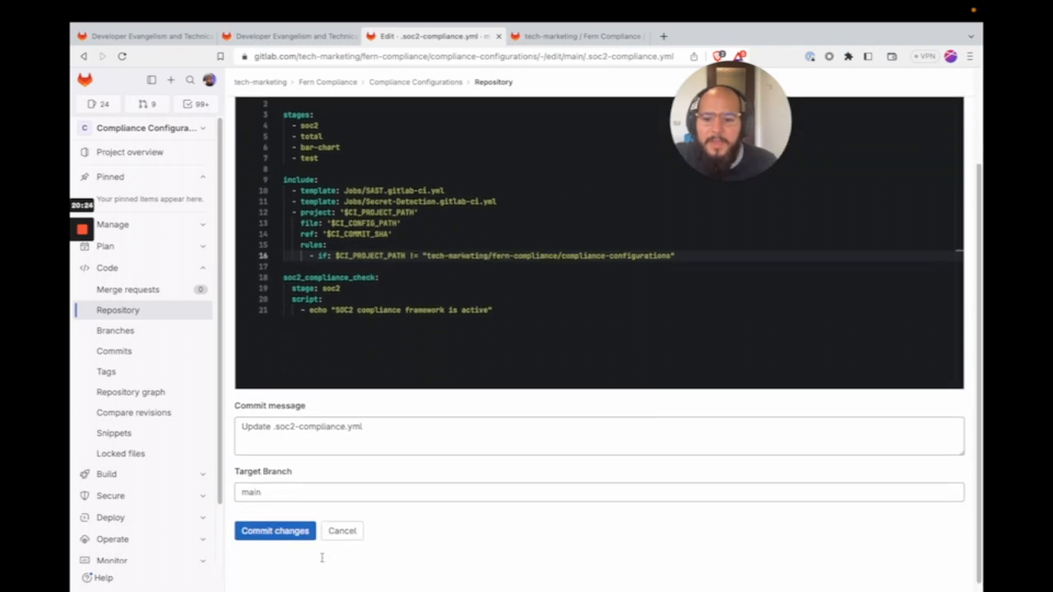
pyautogui.click(284, 525)
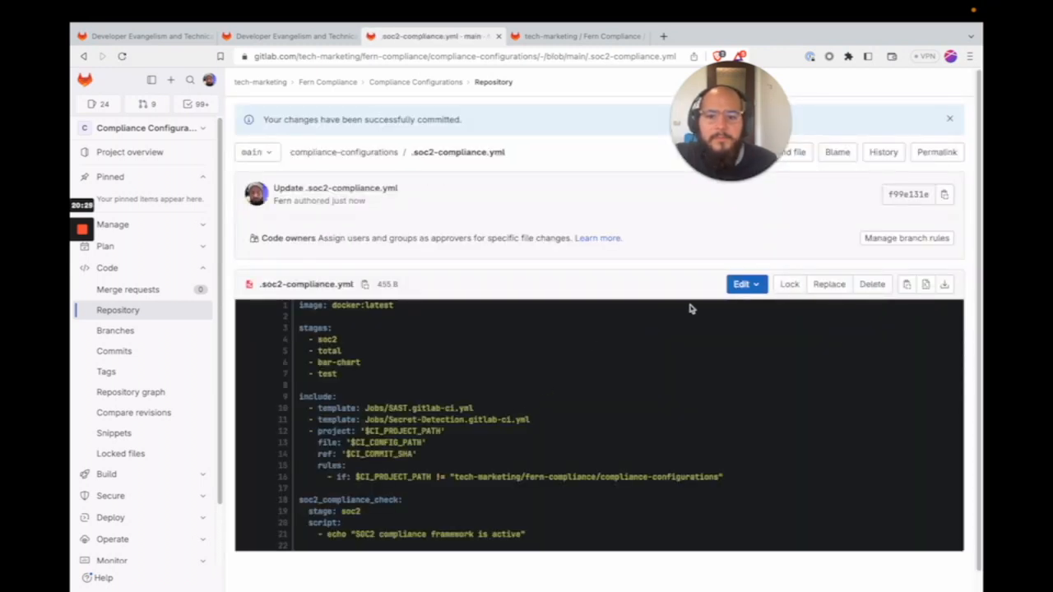
pyautogui.click(949, 119)
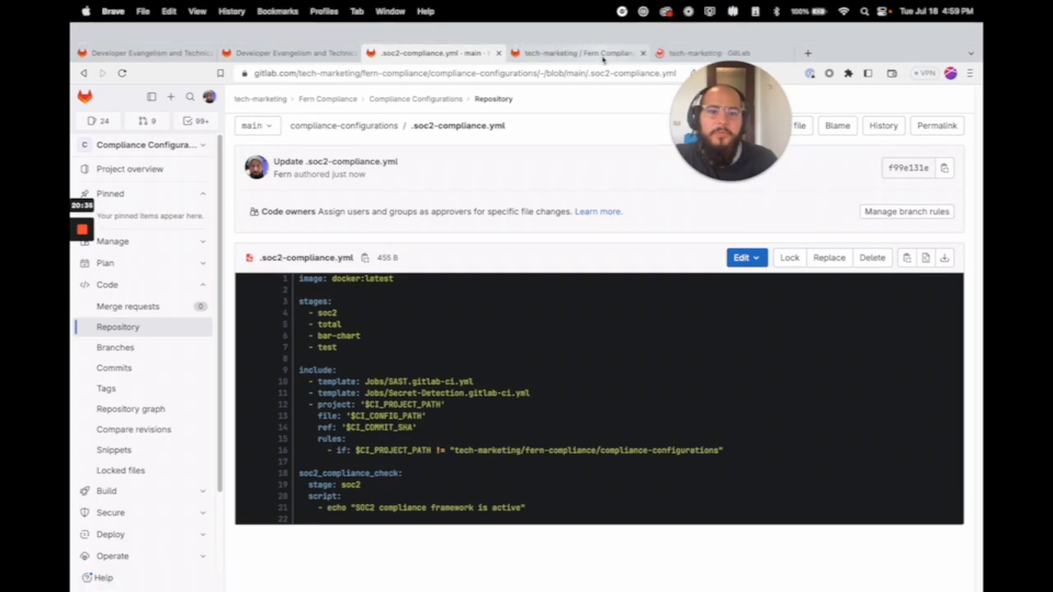
# Close the extra Compliance Configurations tab and switch to the tech-marketing group page.
pyautogui.click(626, 53)
pyautogui.click(695, 53)
pyautogui.click(585, 55)
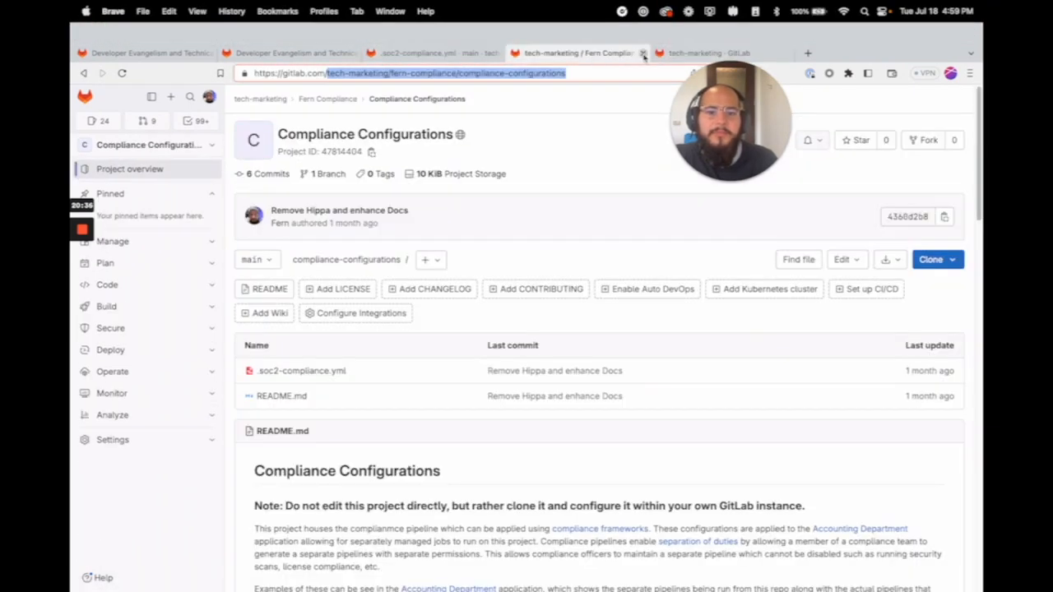
pyautogui.click(644, 53)
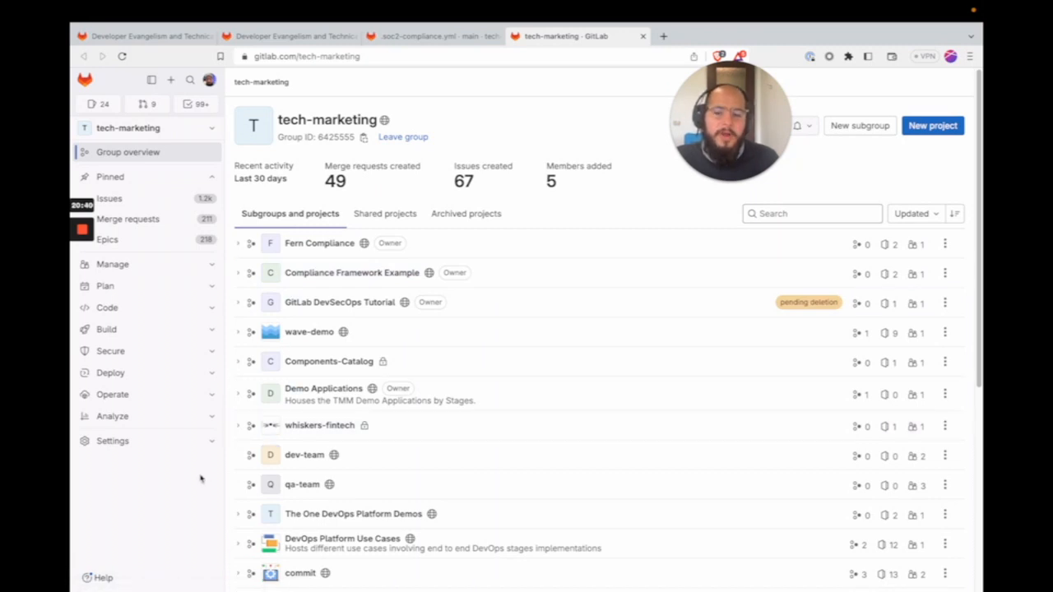
# Open the tech-marketing group's general settings and expand the compliance frameworks section.
pyautogui.click(205, 448)
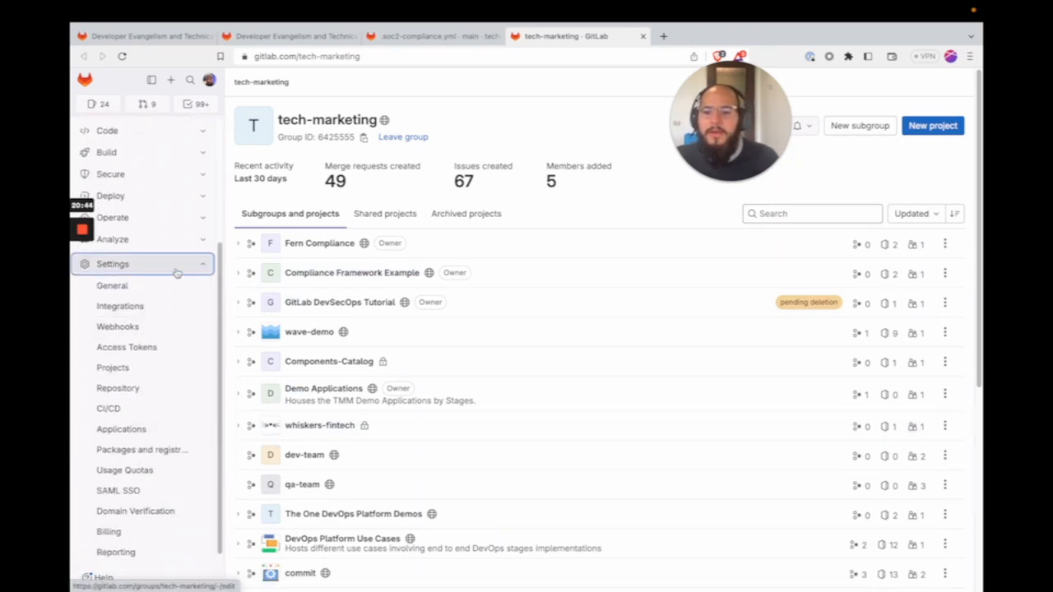
pyautogui.scroll(3, 136, 410)
pyautogui.click(136, 410)
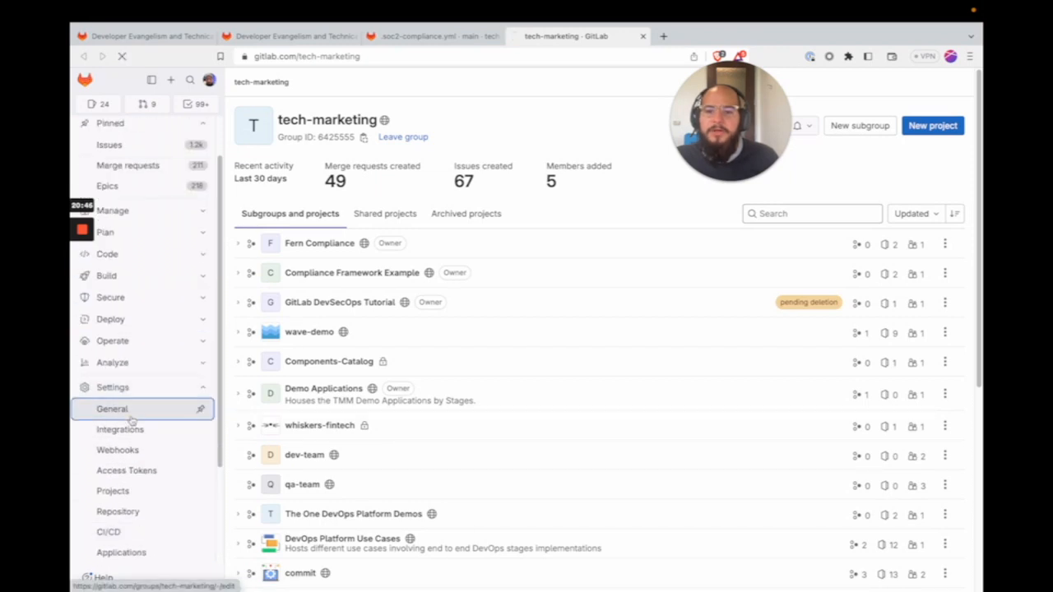
pyautogui.scroll(-4, 393, 387)
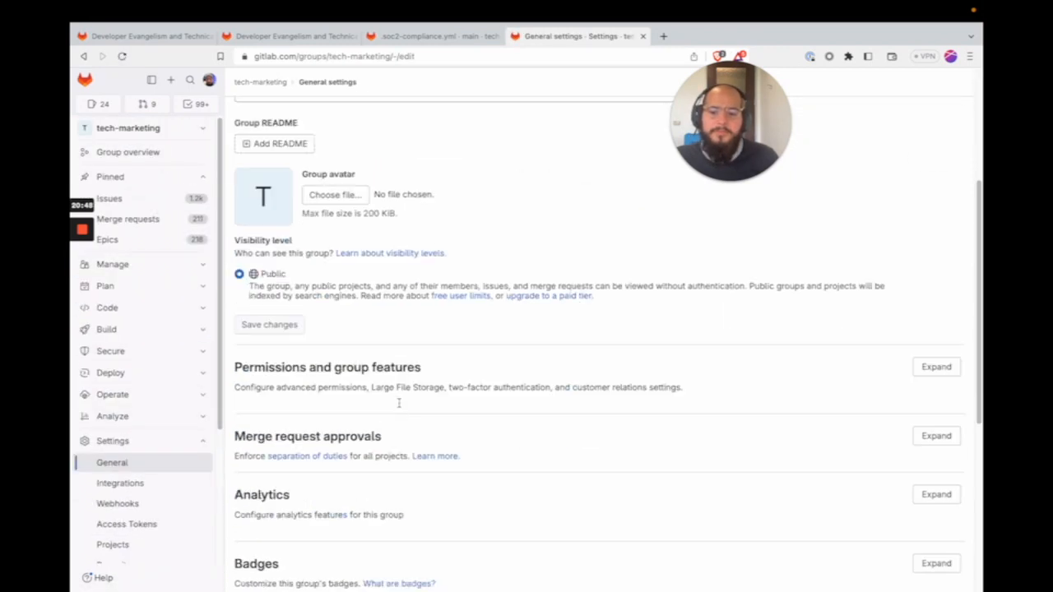
pyautogui.scroll(-3, 839, 394)
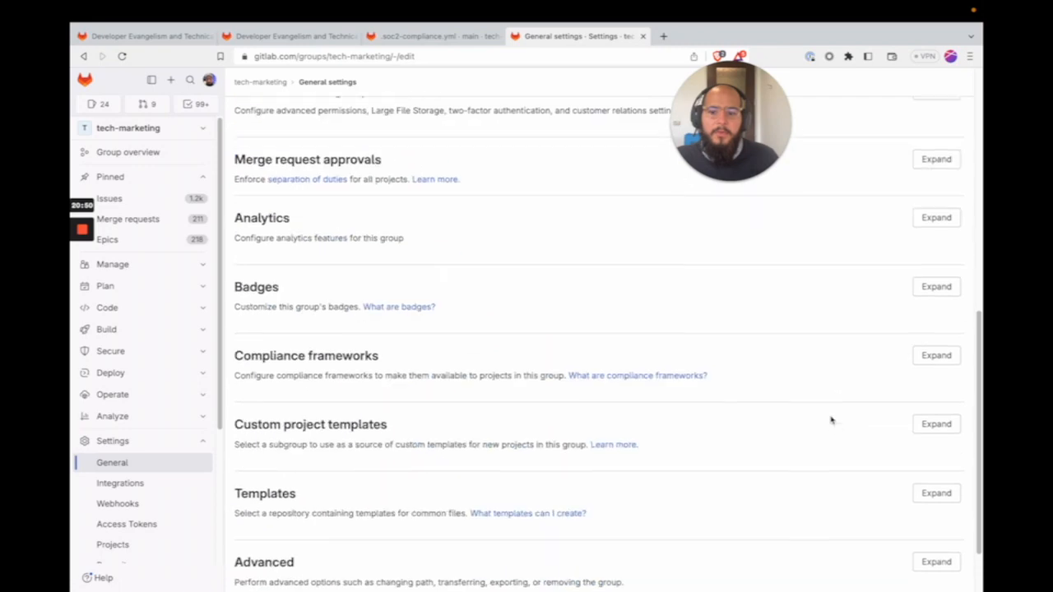
pyautogui.click(944, 353)
pyautogui.scroll(-3, 496, 442)
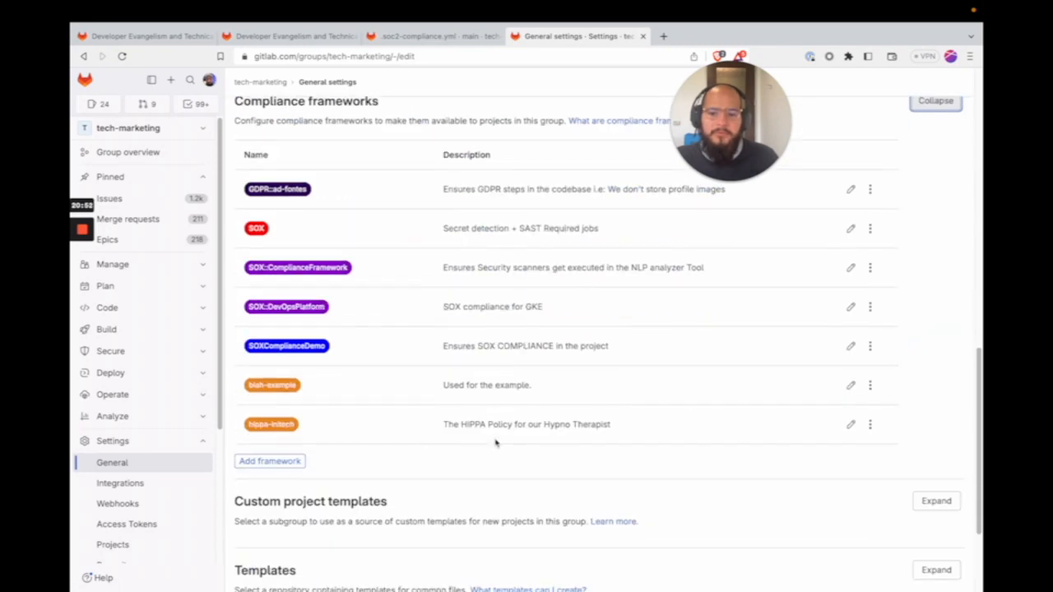
# Start a new compliance framework named sales-test-compliance with the description Test Sales Demo, and review the required pipeline configuration format.
pyautogui.click(292, 465)
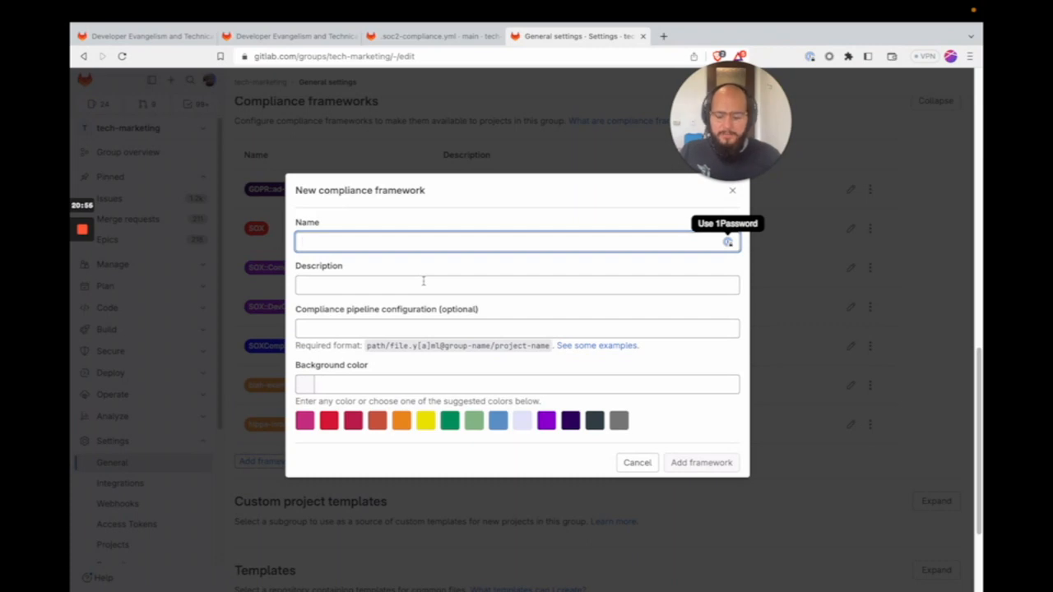
pyautogui.write('Sales Demo')
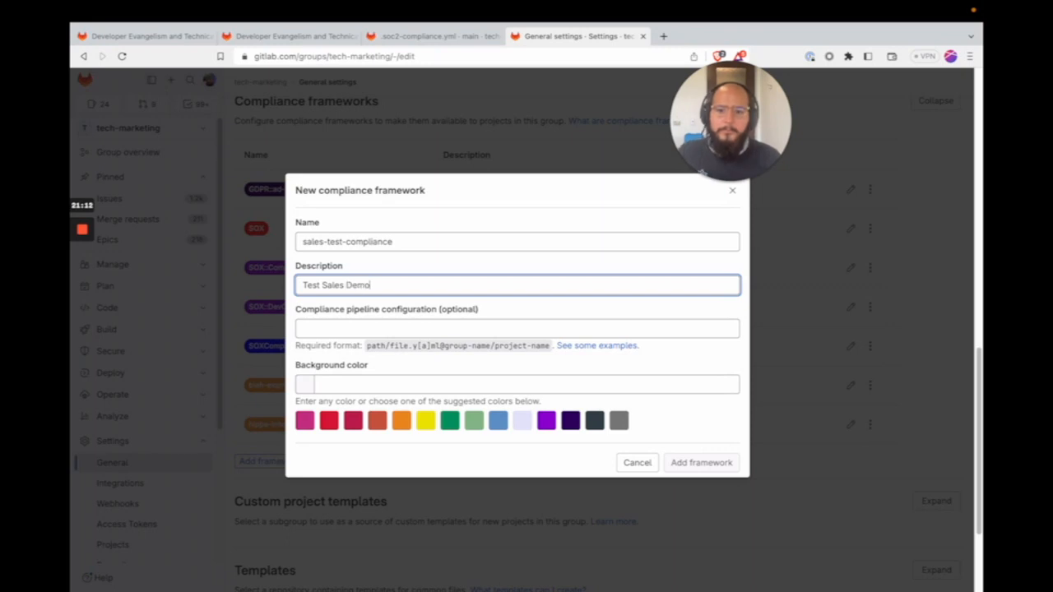
pyautogui.moveTo(367, 345); pyautogui.dragTo(551, 352)
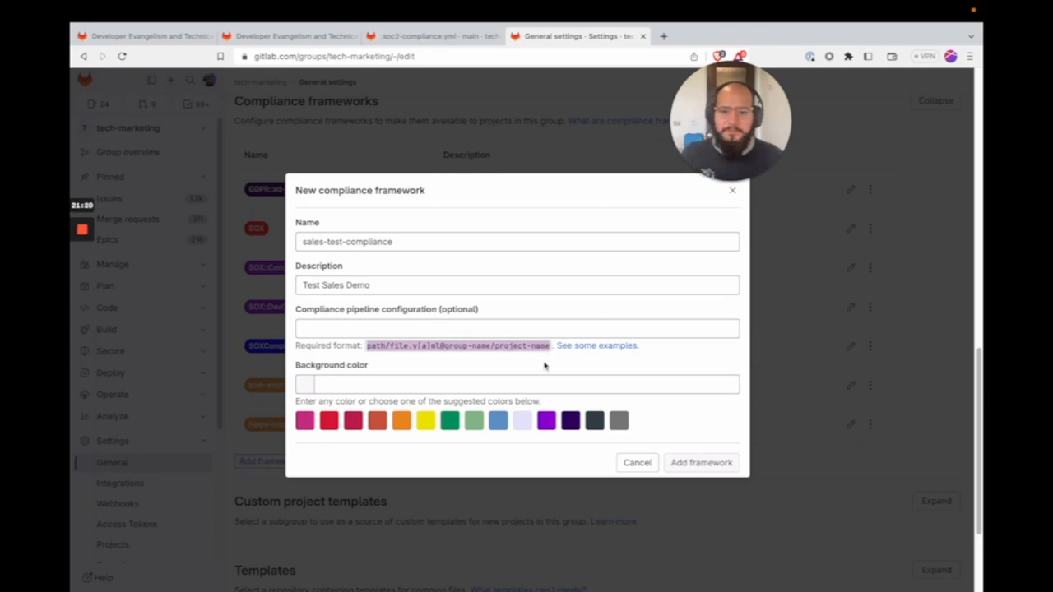
pyautogui.click(419, 348)
pyautogui.moveTo(368, 349); pyautogui.dragTo(538, 349)
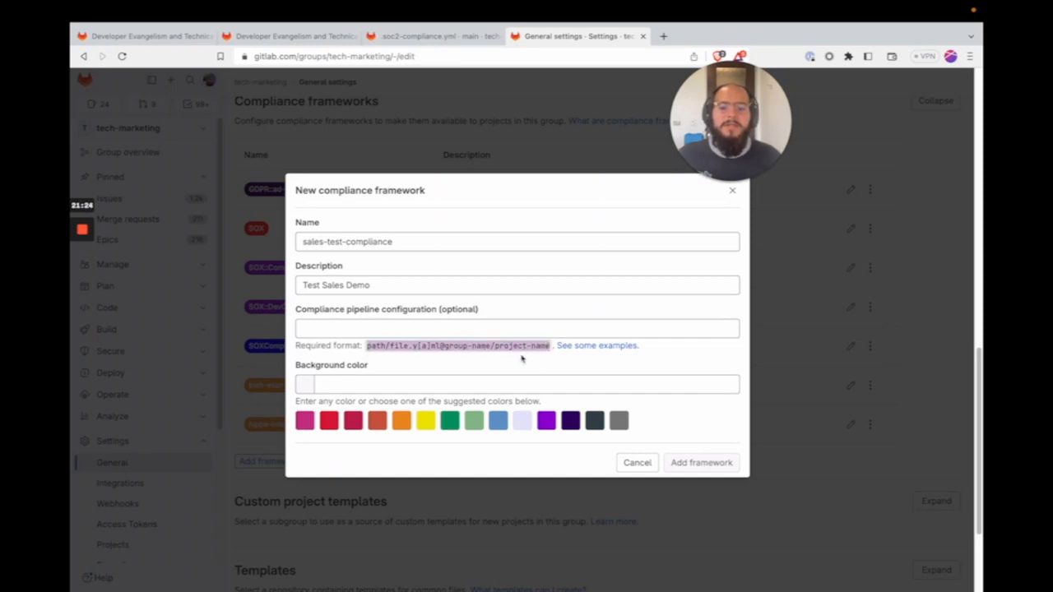
pyautogui.click(444, 349)
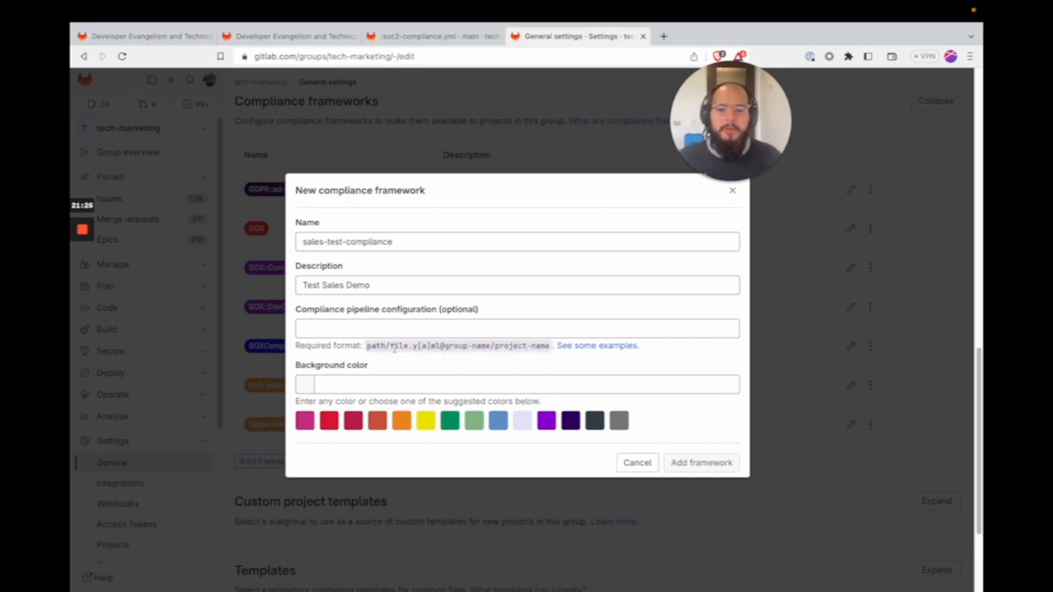
# Review the line 16 rule in .soc2-compliance.yml and copy the file's path from the page address, from tech-marketing onward.
pyautogui.click(417, 40)
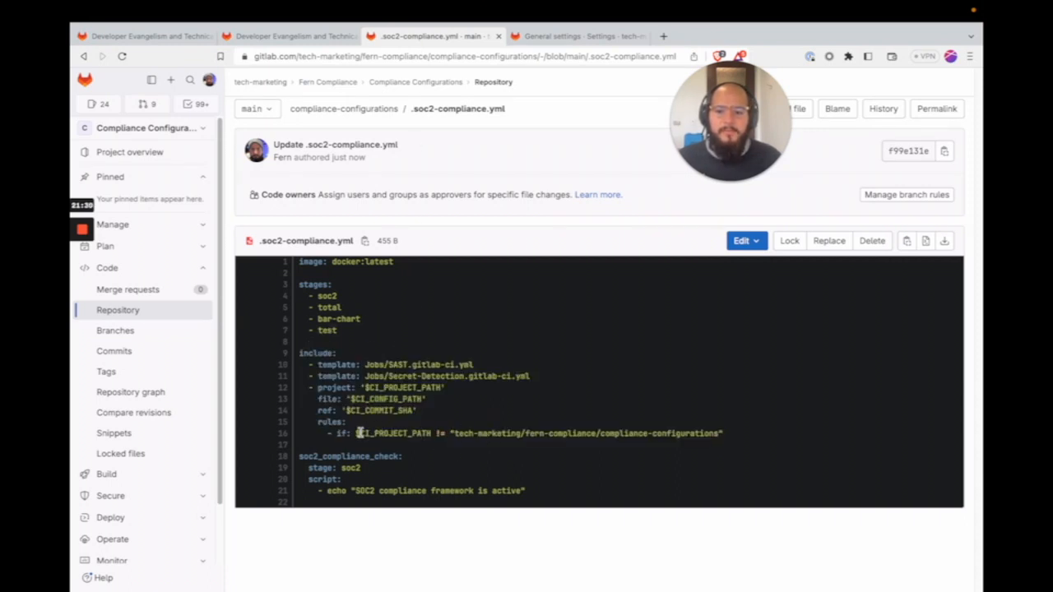
pyautogui.moveTo(356, 434); pyautogui.dragTo(564, 436)
pyautogui.click(605, 438)
pyautogui.moveTo(727, 437); pyautogui.dragTo(357, 432)
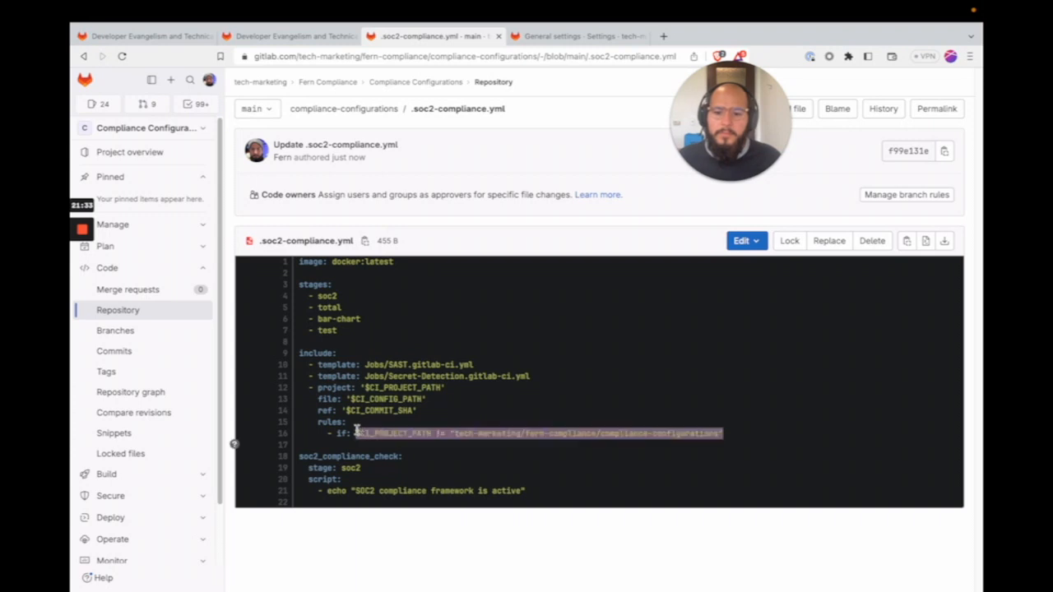
pyautogui.click(481, 436)
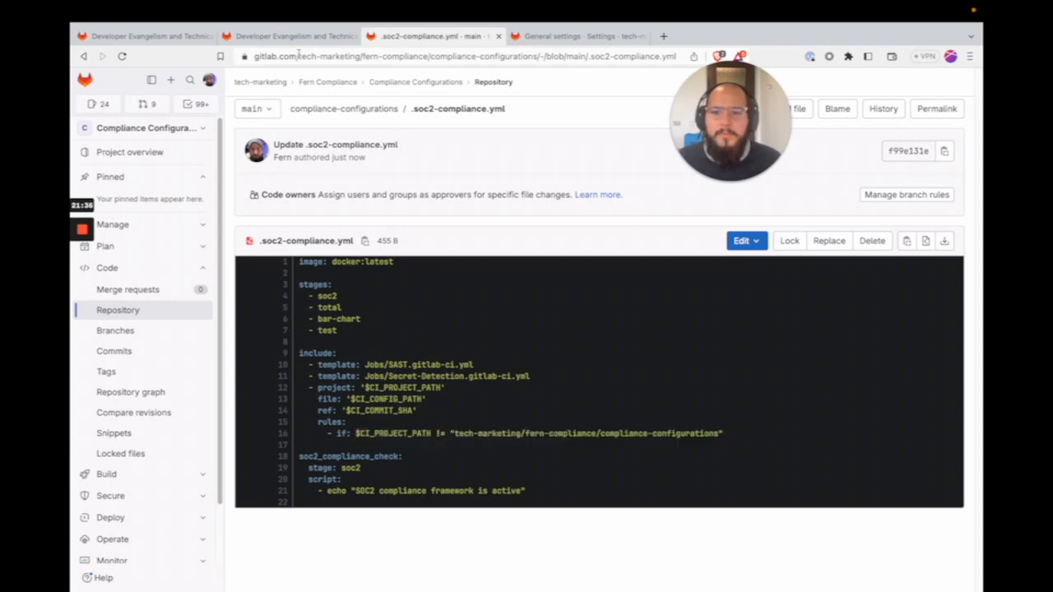
pyautogui.moveTo(298, 56); pyautogui.dragTo(676, 57)
pyautogui.hotkey('ctrl', 'c')
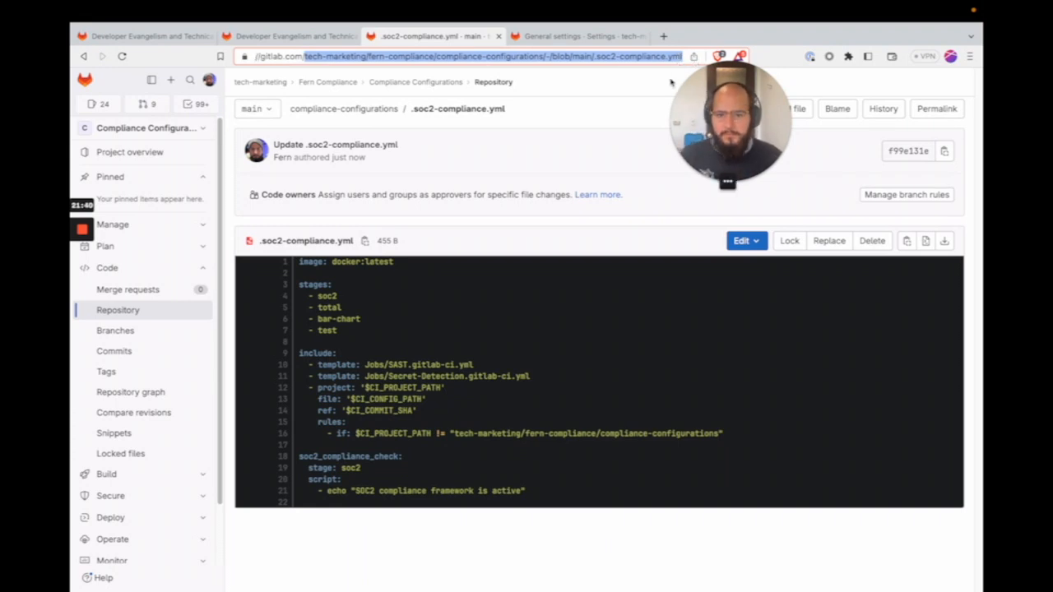
# Return to the new compliance framework form and paste the copied path as its compliance pipeline configuration.
pyautogui.click(282, 36)
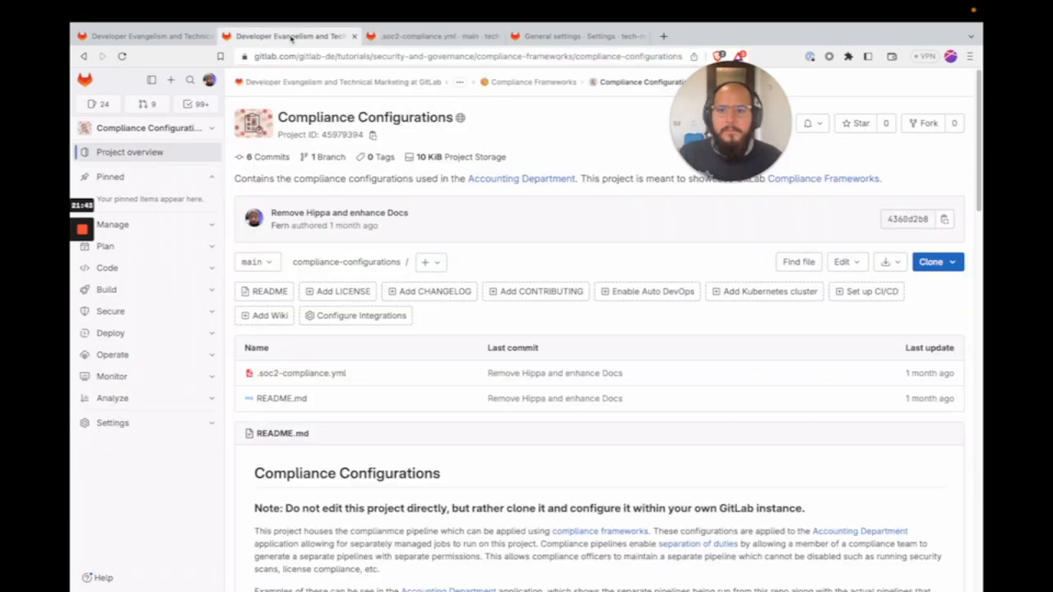
pyautogui.click(551, 36)
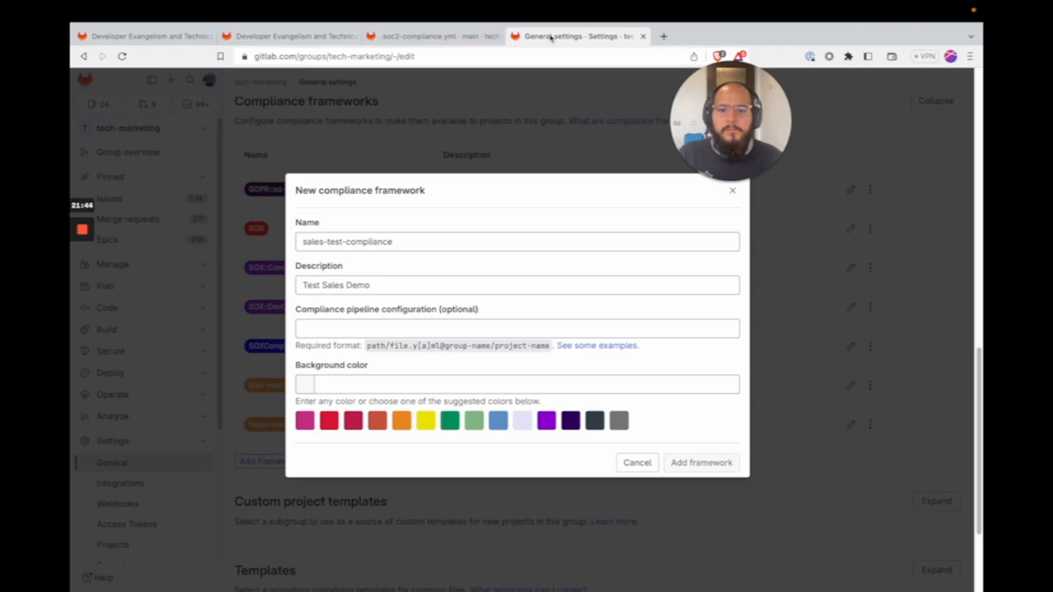
pyautogui.click(361, 330)
pyautogui.hotkey('ctrl', 'v')
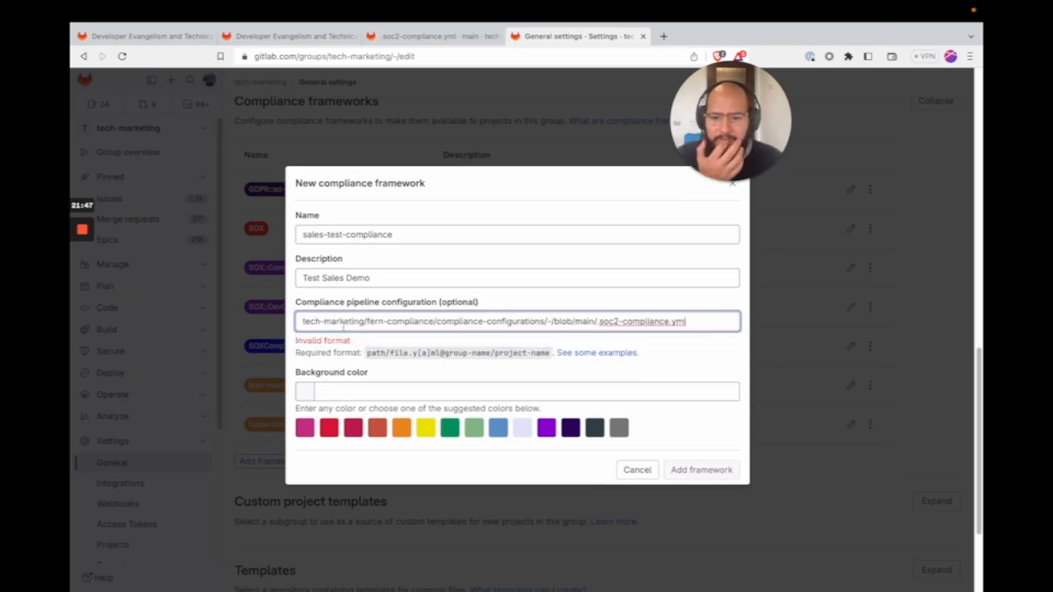
# Rearrange the compliance pipeline configuration to .soc2-compliance.yml@tech-marketing/fern-compliance/compliance-configurations and check its file and project parts.
pyautogui.moveTo(597, 321); pyautogui.dragTo(694, 321)
pyautogui.hotkey('ctrl', 'c')
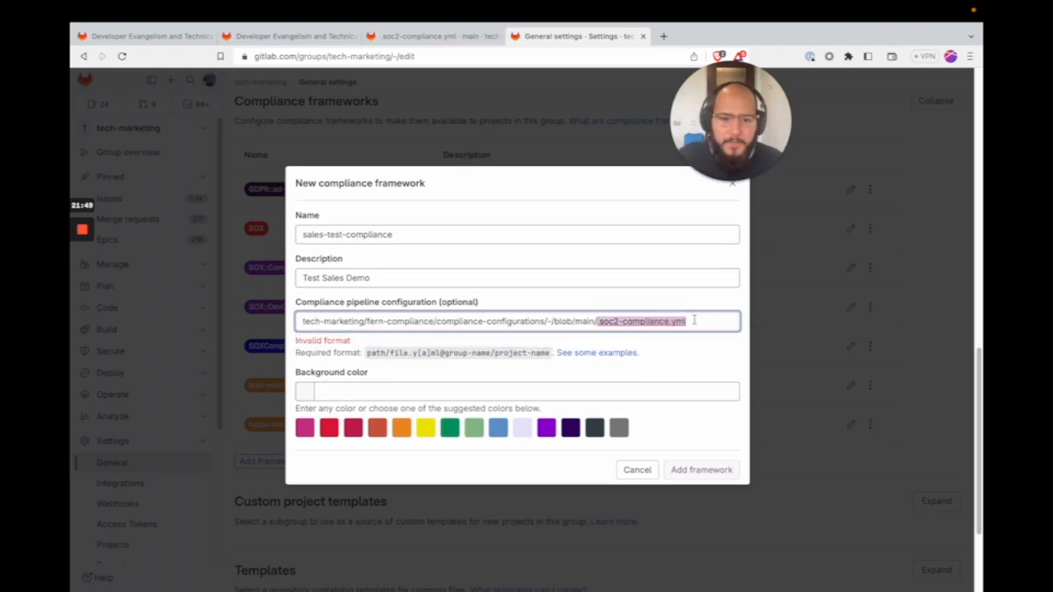
pyautogui.click(300, 323)
pyautogui.hotkey('ctrl', 'v')
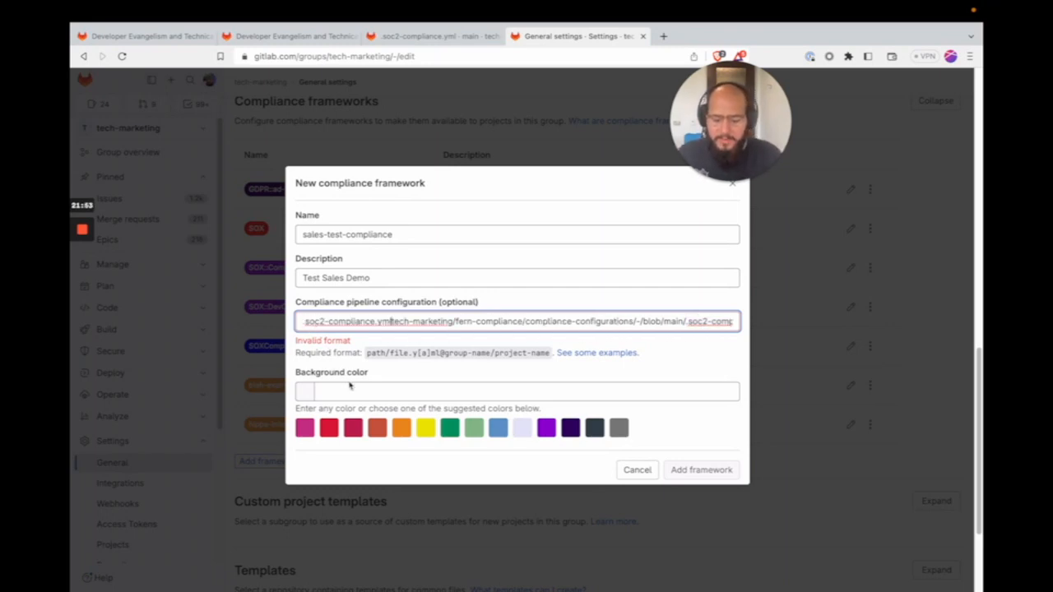
pyautogui.write('@')
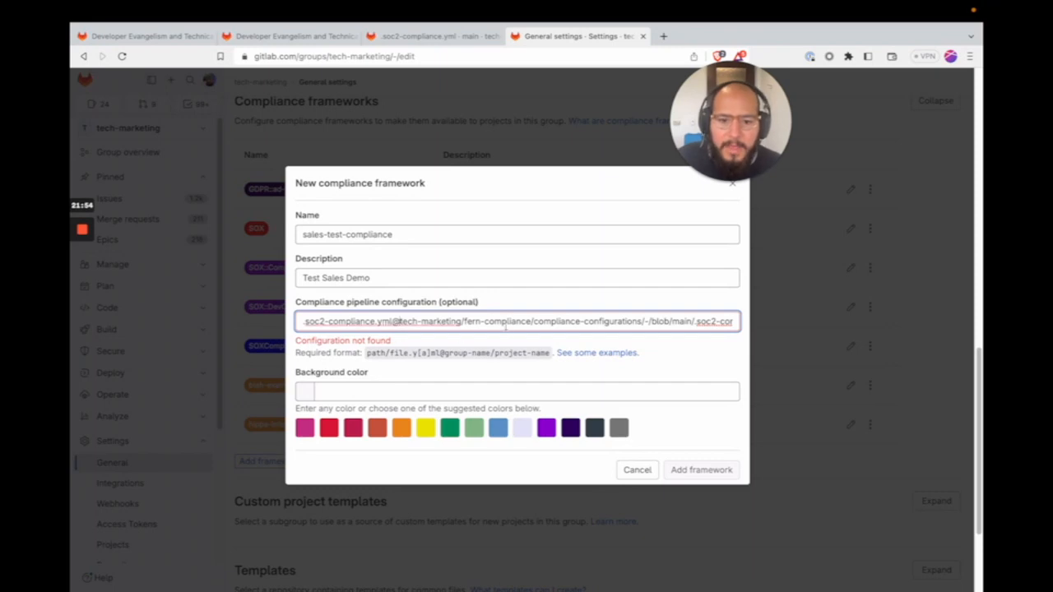
pyautogui.moveTo(644, 322); pyautogui.dragTo(747, 325)
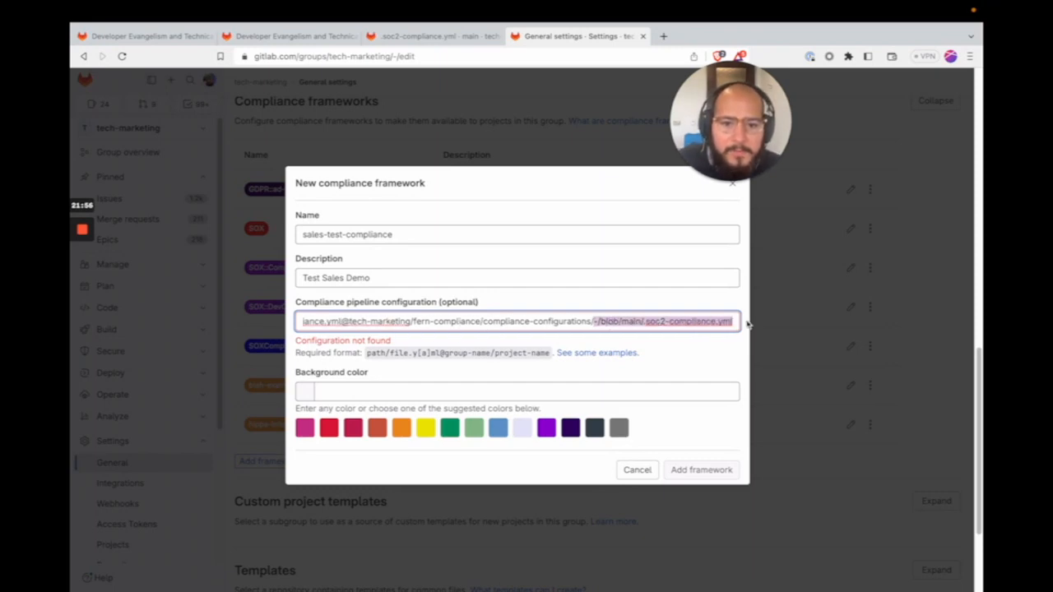
pyautogui.press('BackSpace')
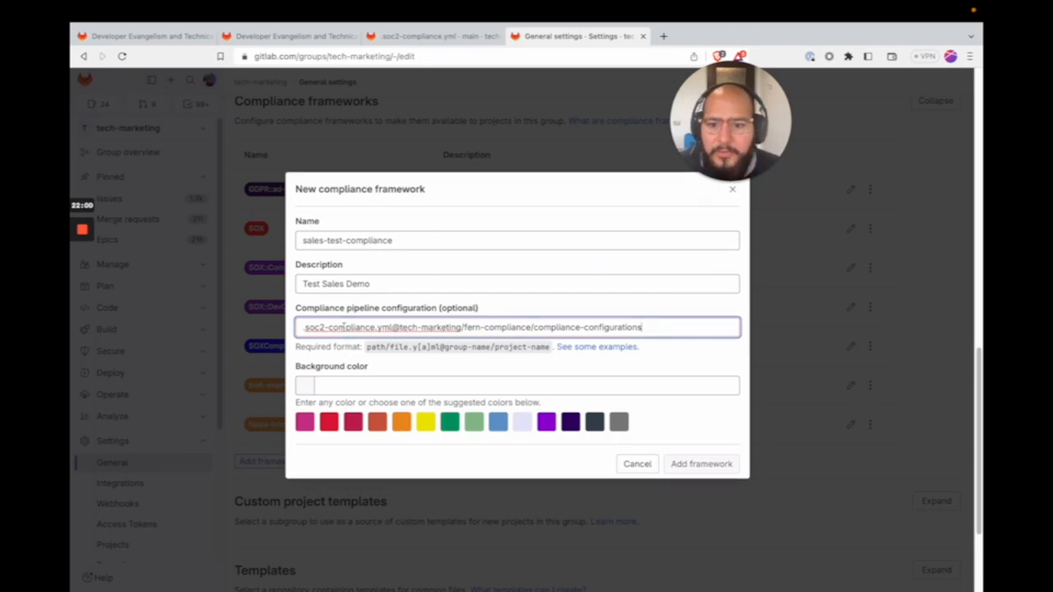
pyautogui.moveTo(302, 327); pyautogui.dragTo(387, 327)
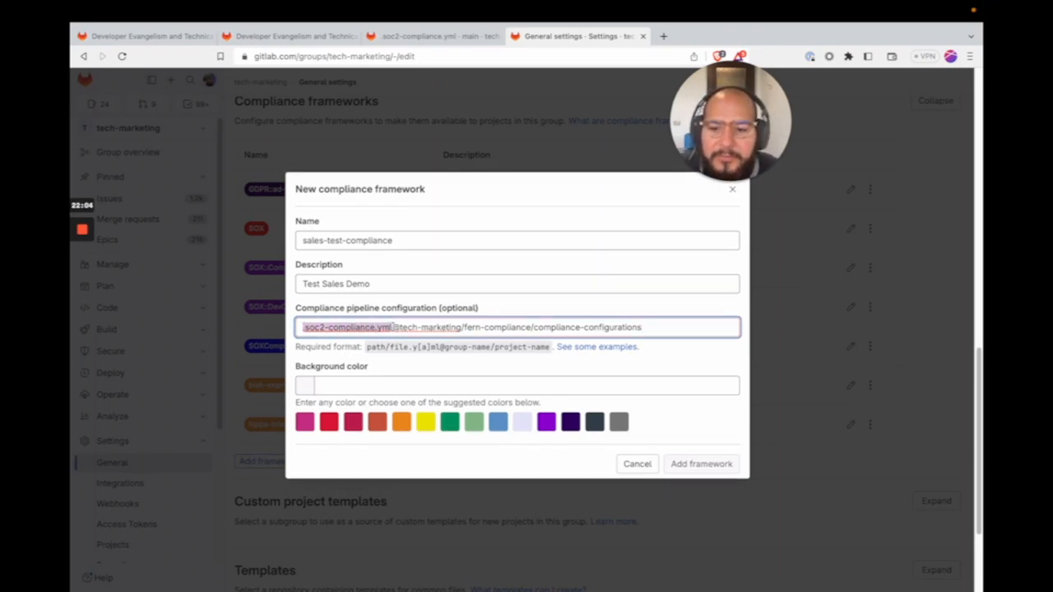
pyautogui.click(390, 328)
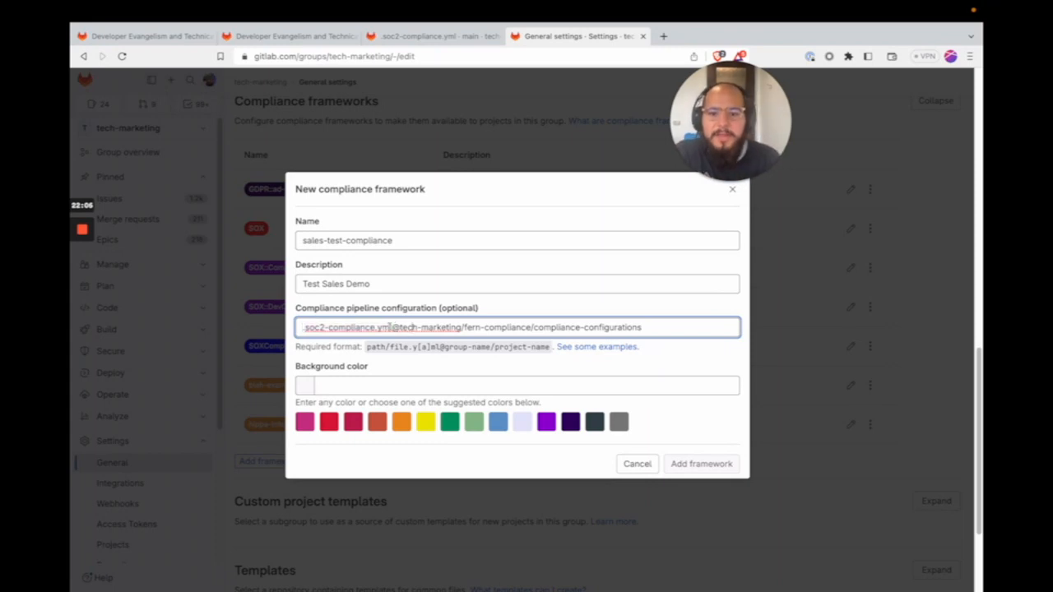
pyautogui.moveTo(399, 328); pyautogui.dragTo(639, 331)
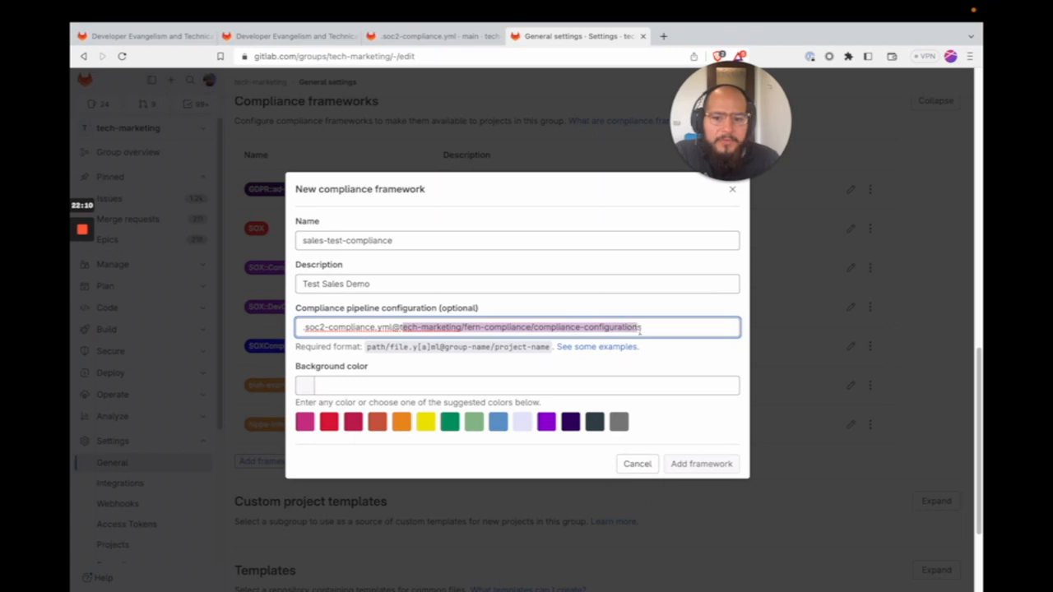
pyautogui.click(658, 327)
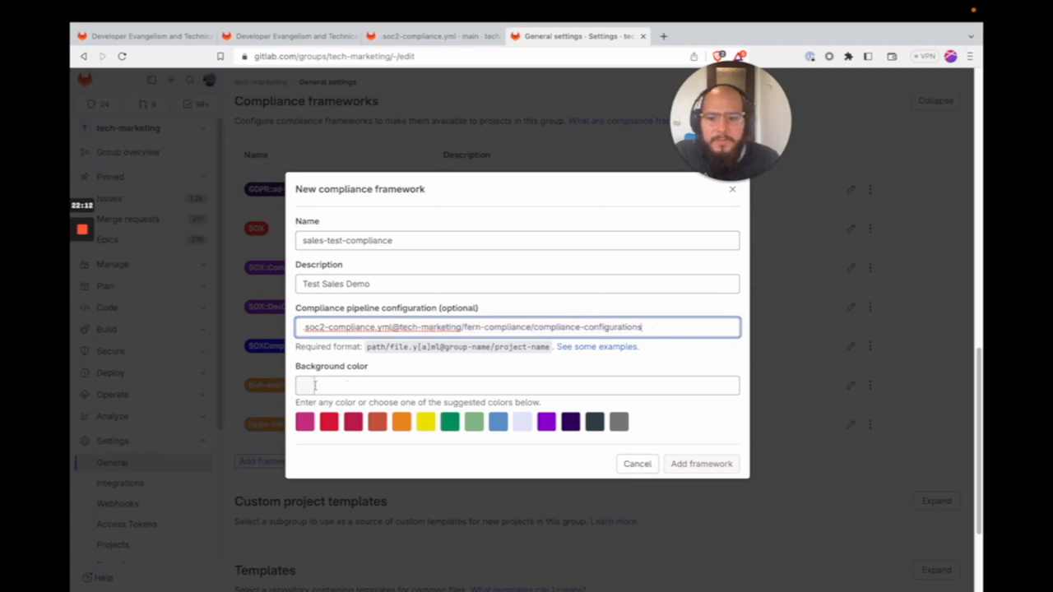
# Pick a bright green background color for the sales-test-compliance framework and add the framework to the group.
pyautogui.click(312, 389)
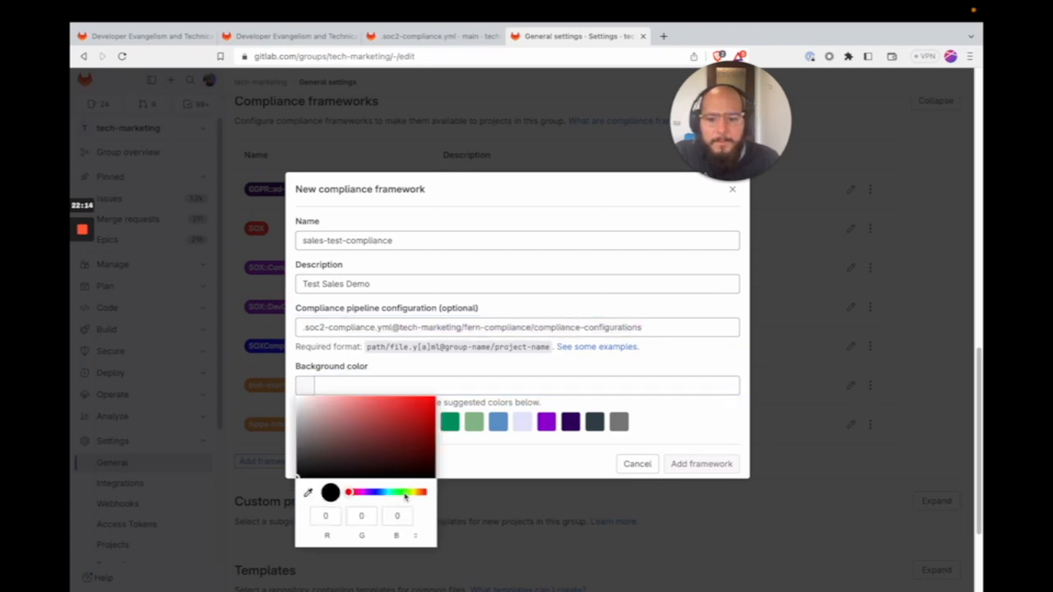
pyautogui.click(404, 494)
pyautogui.moveTo(400, 426); pyautogui.dragTo(447, 387)
pyautogui.click(699, 467)
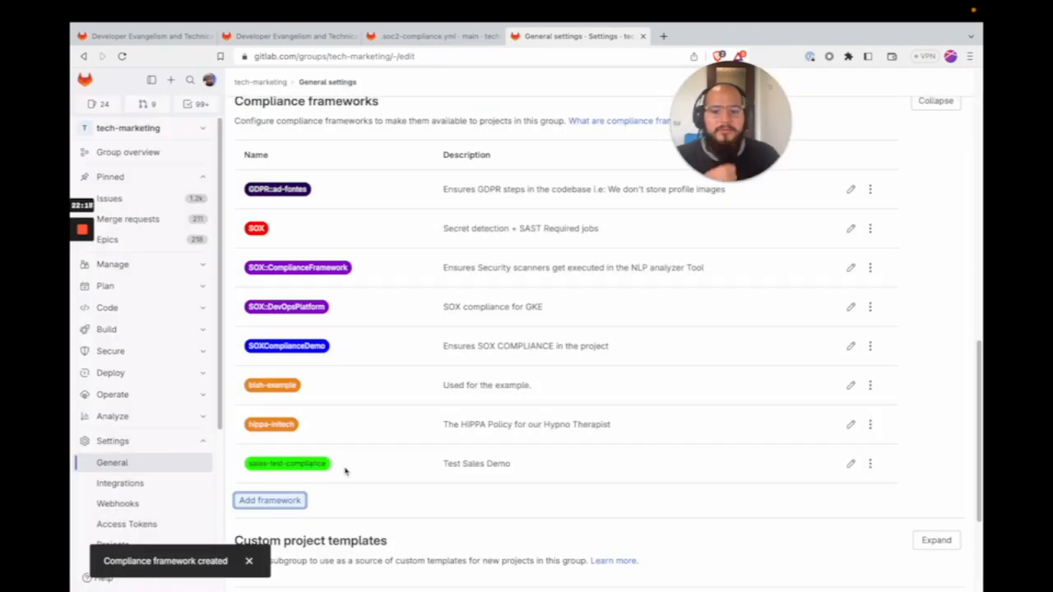
pyautogui.moveTo(431, 468); pyautogui.dragTo(543, 477)
pyautogui.click(619, 467)
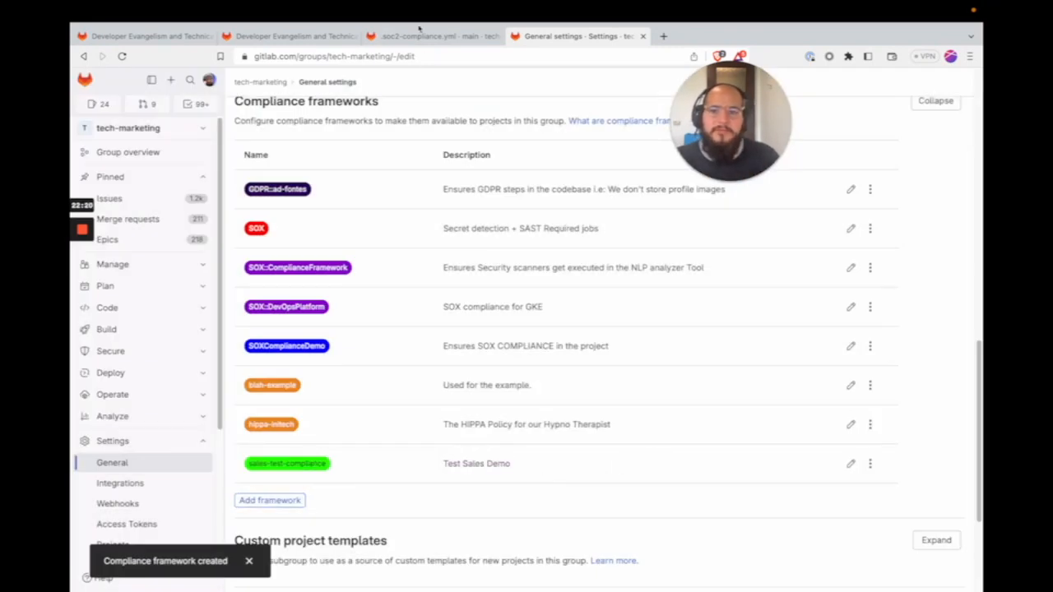
# Go from the .soc2-compliance.yml file up to its parent subgroup and open the Accounting Department project.
pyautogui.click(419, 30)
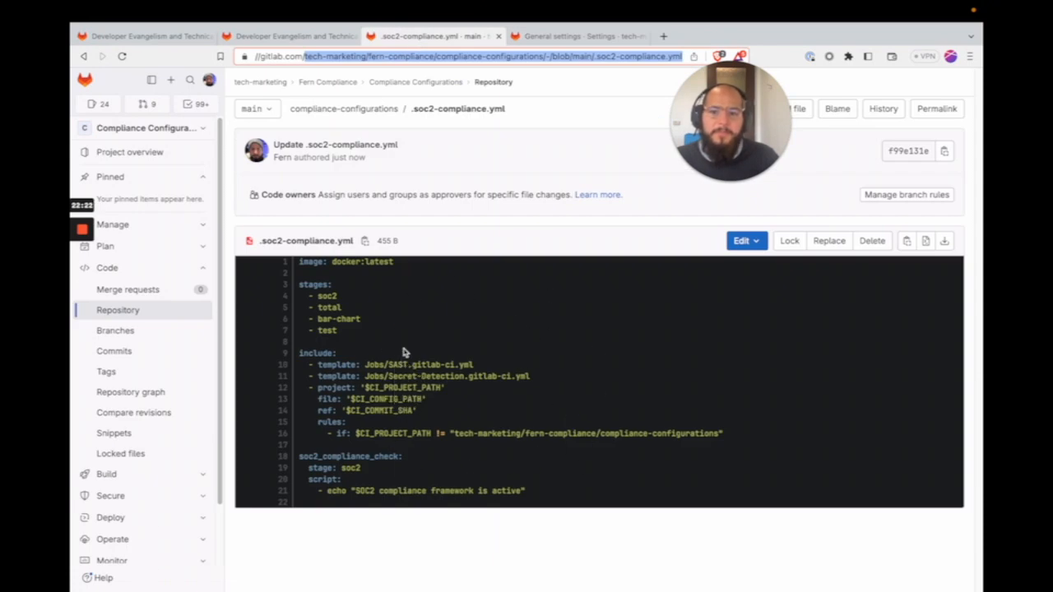
pyautogui.click(420, 84)
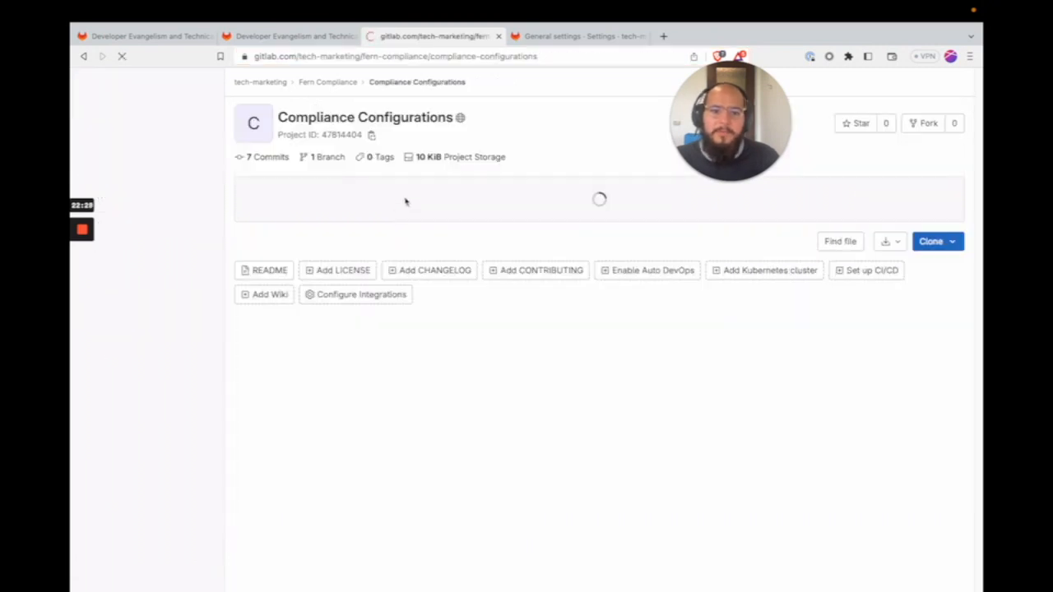
pyautogui.click(327, 82)
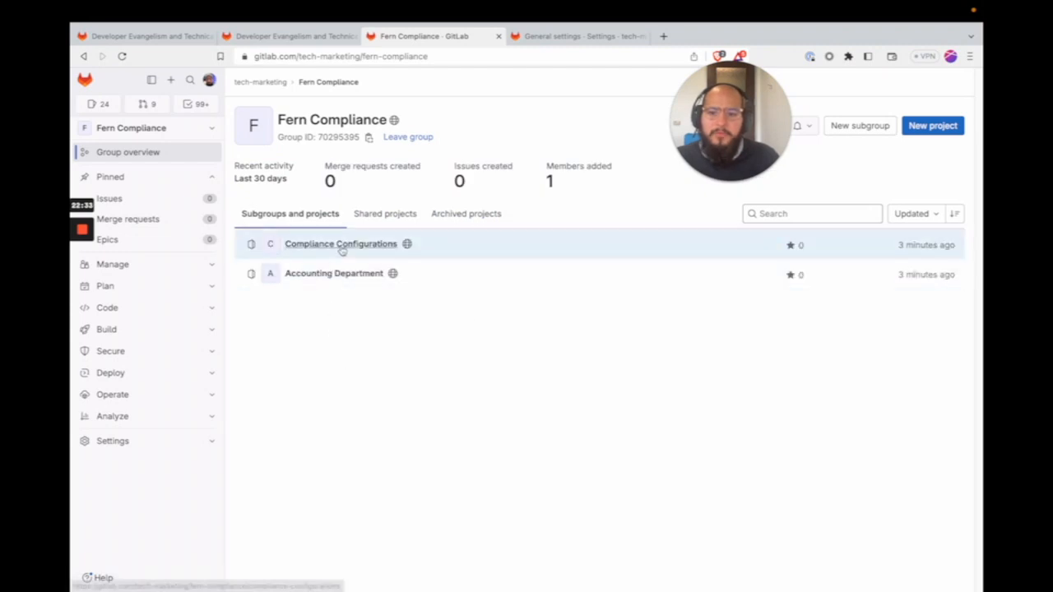
pyautogui.click(327, 275)
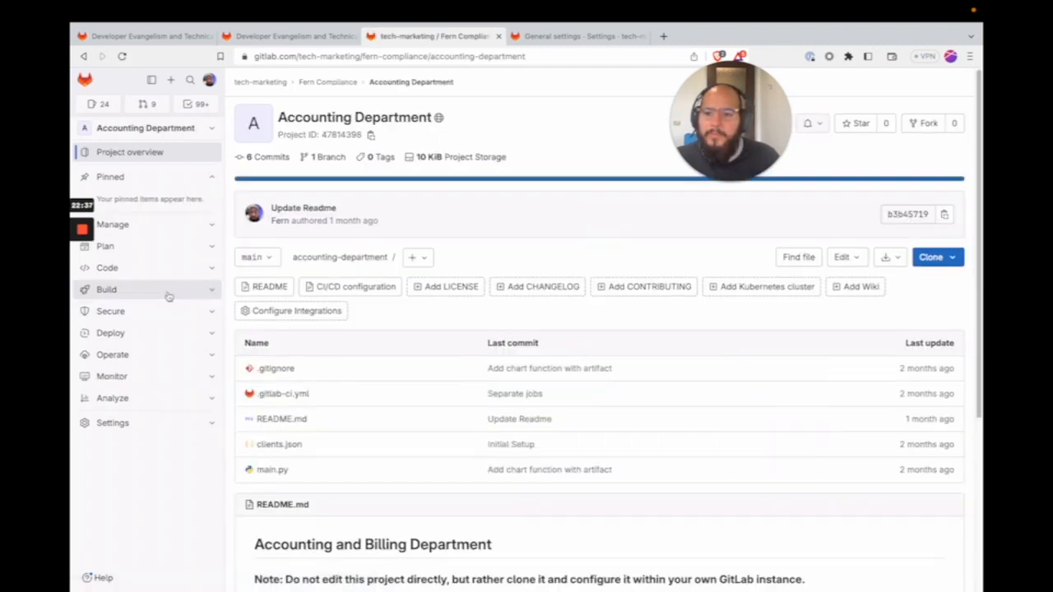
# Open the Accounting Department project's pipelines and run a new pipeline on the main branch.
pyautogui.click(169, 291)
pyautogui.click(165, 312)
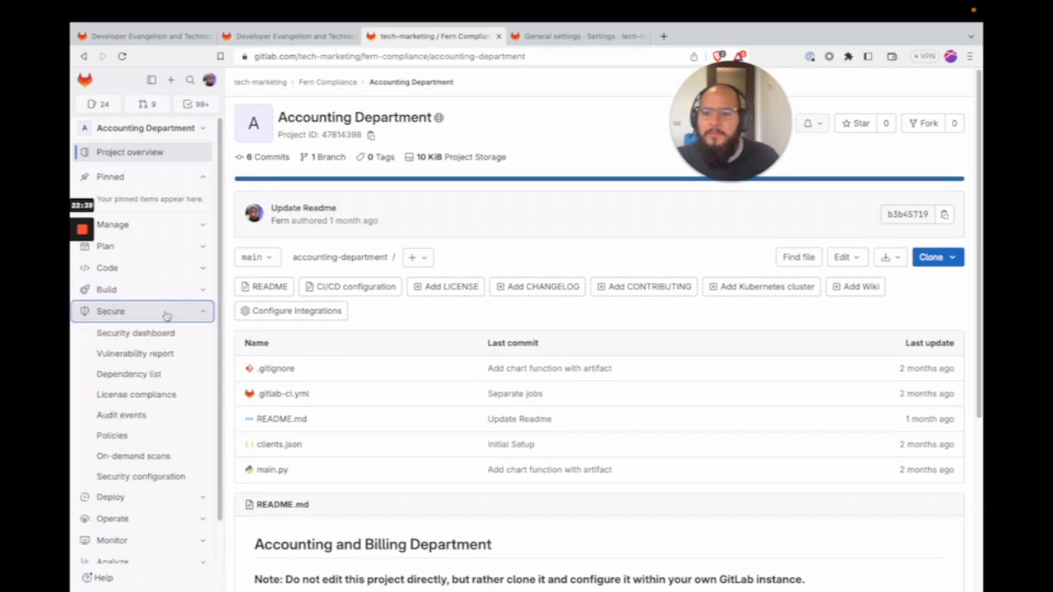
pyautogui.click(170, 293)
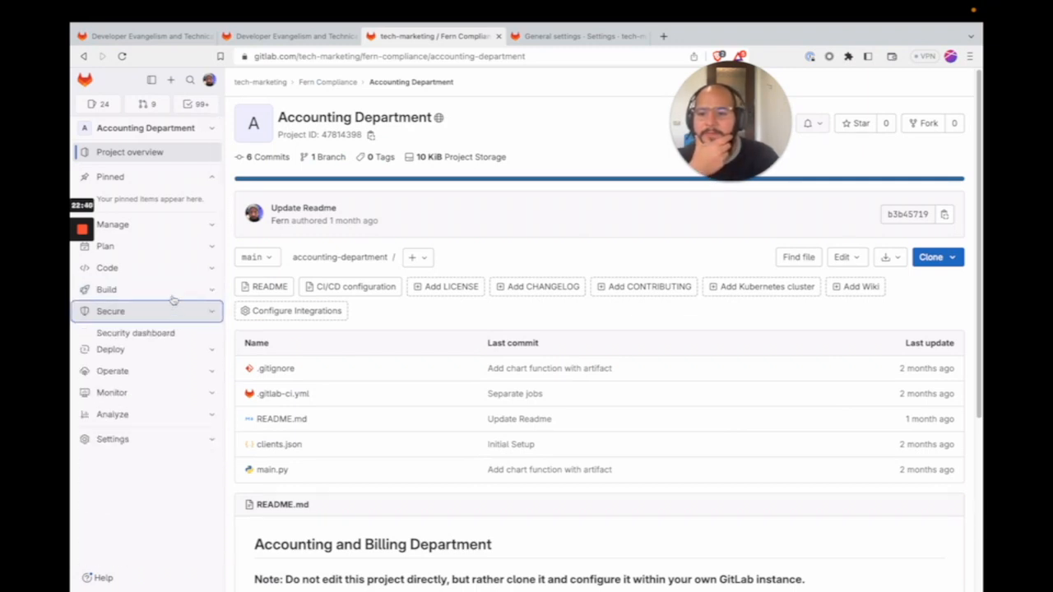
pyautogui.click(169, 313)
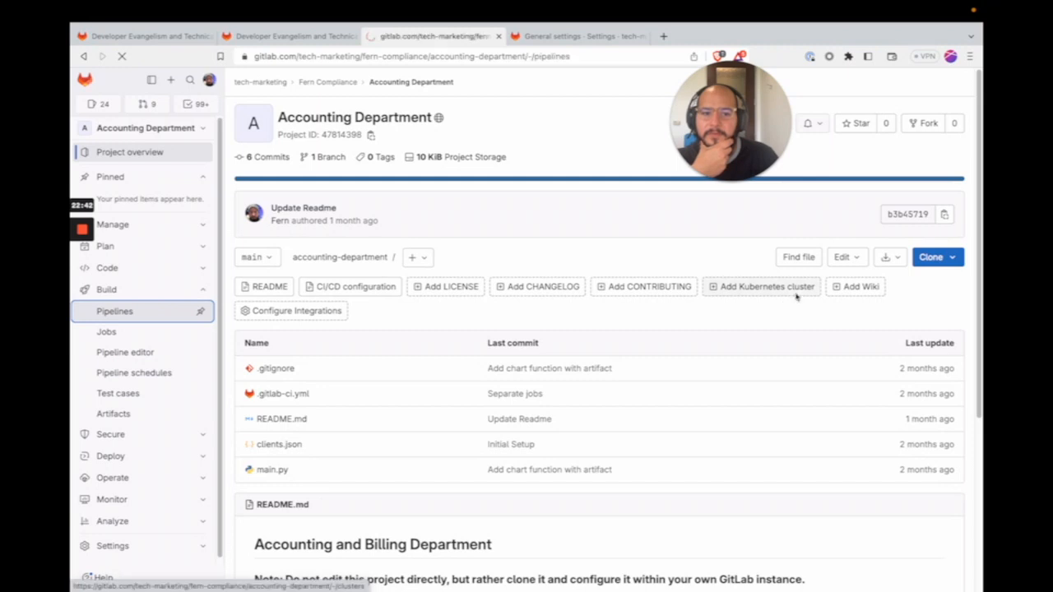
pyautogui.moveTo(751, 156); pyautogui.dragTo(638, 175)
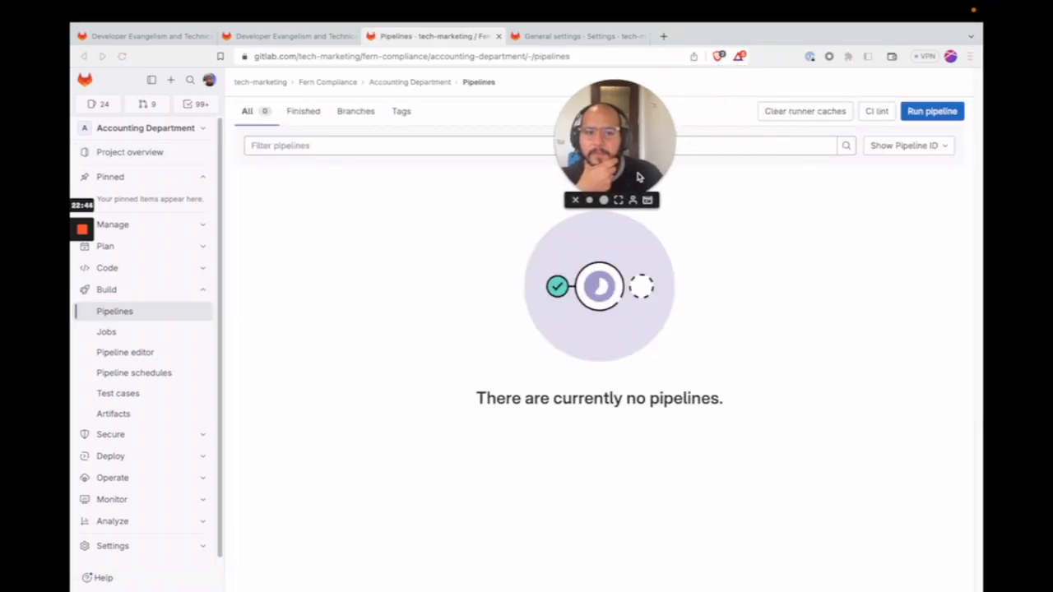
pyautogui.click(946, 115)
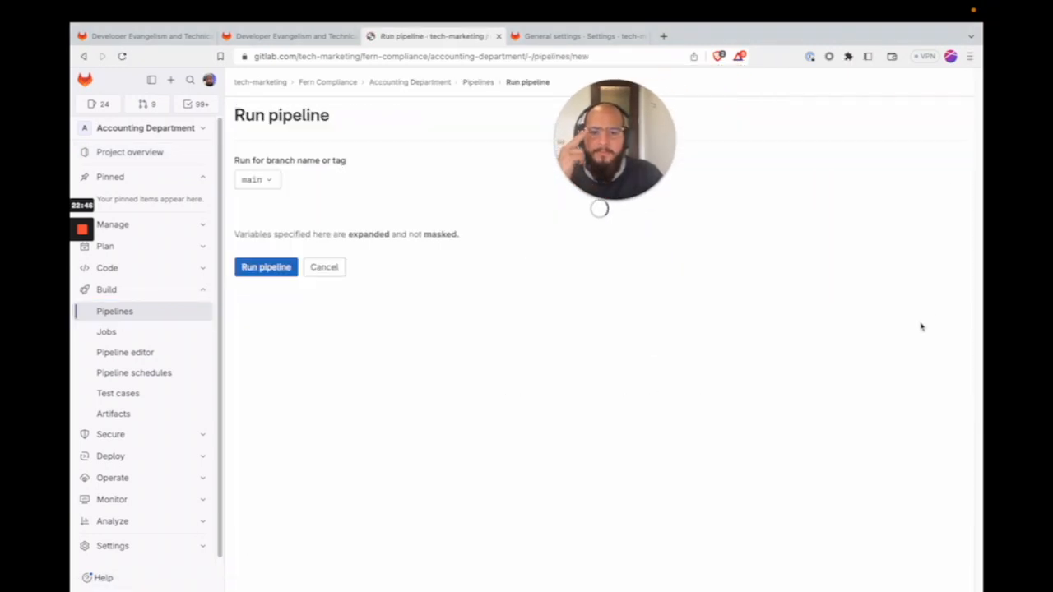
pyautogui.click(273, 266)
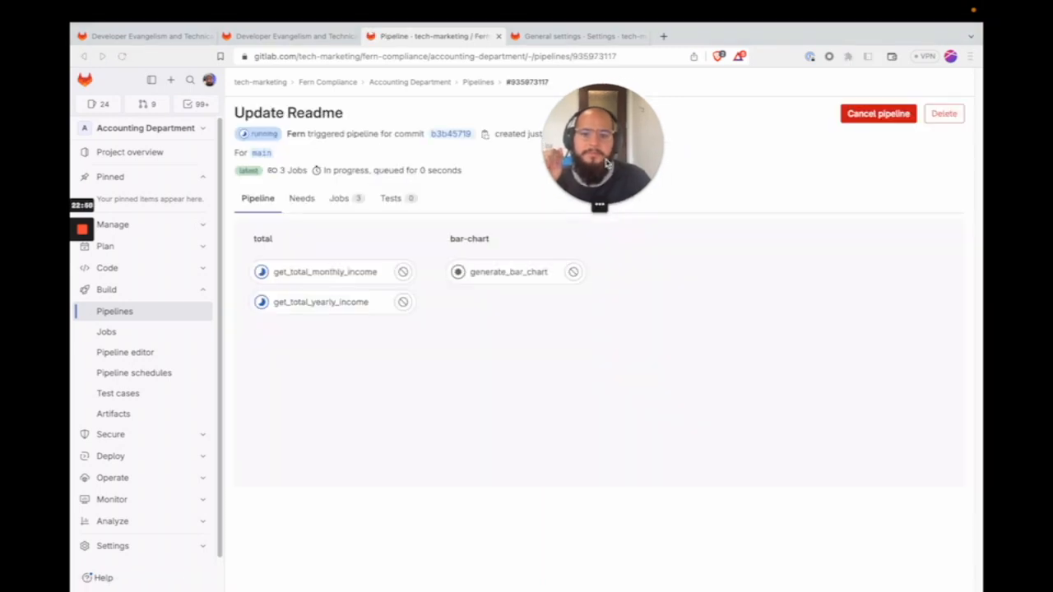
pyautogui.moveTo(635, 155); pyautogui.dragTo(778, 254)
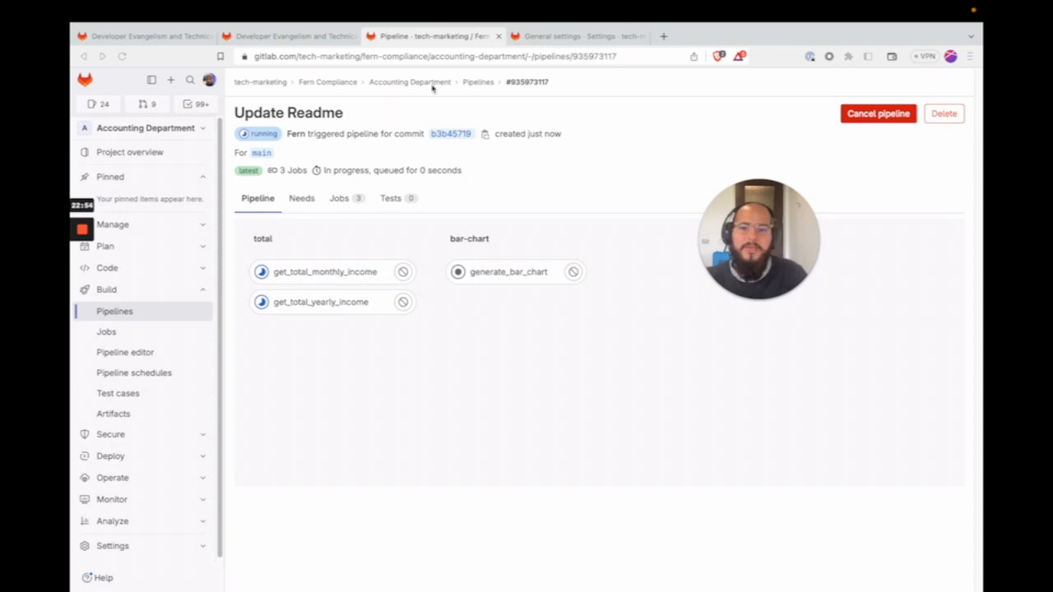
# Examine the stages and jobs in the Accounting Department's .gitlab-ci.yml, and reopen the project's running pipeline.
pyautogui.click(405, 88)
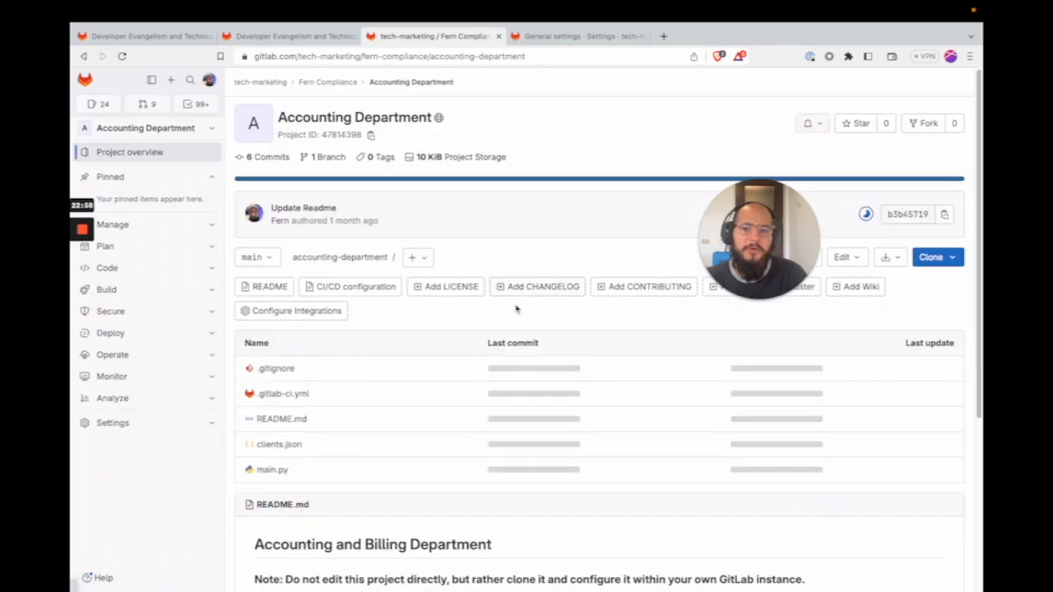
pyautogui.click(290, 394)
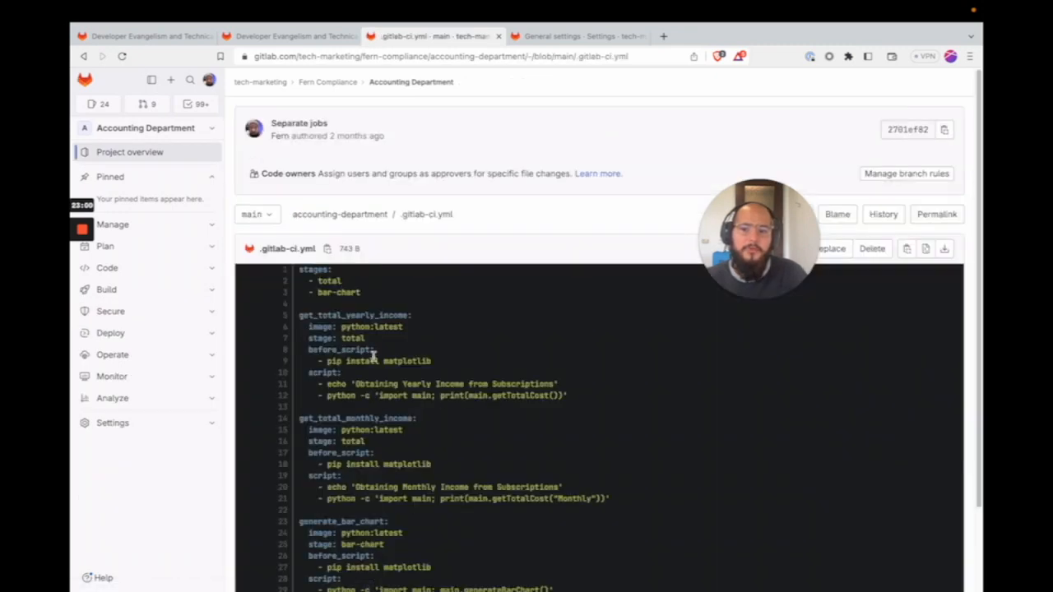
pyautogui.scroll(-2, 335, 235)
pyautogui.moveTo(301, 216); pyautogui.dragTo(576, 520)
pyautogui.click(575, 520)
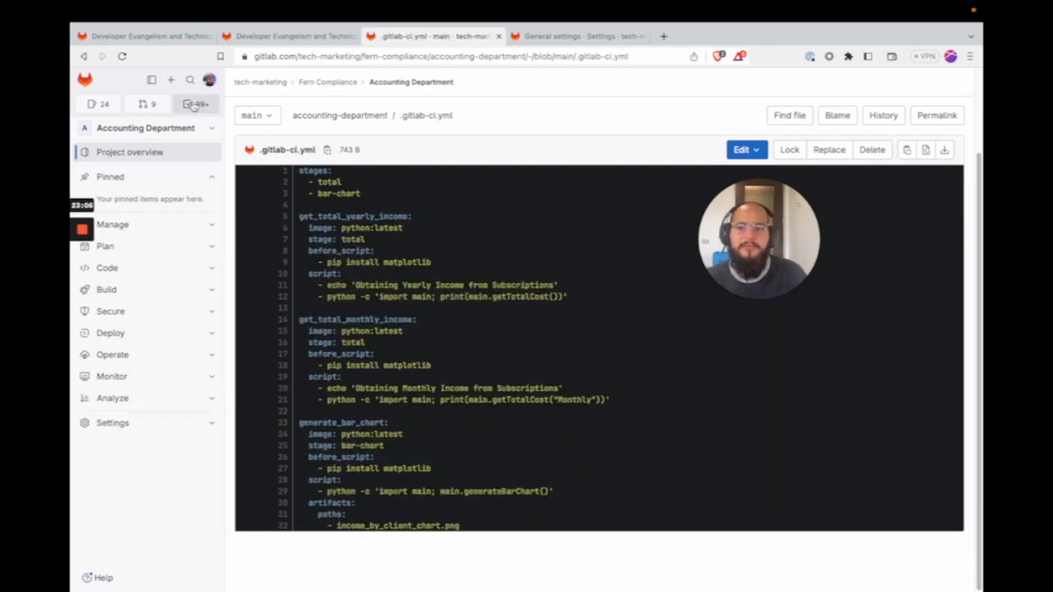
pyautogui.click(82, 57)
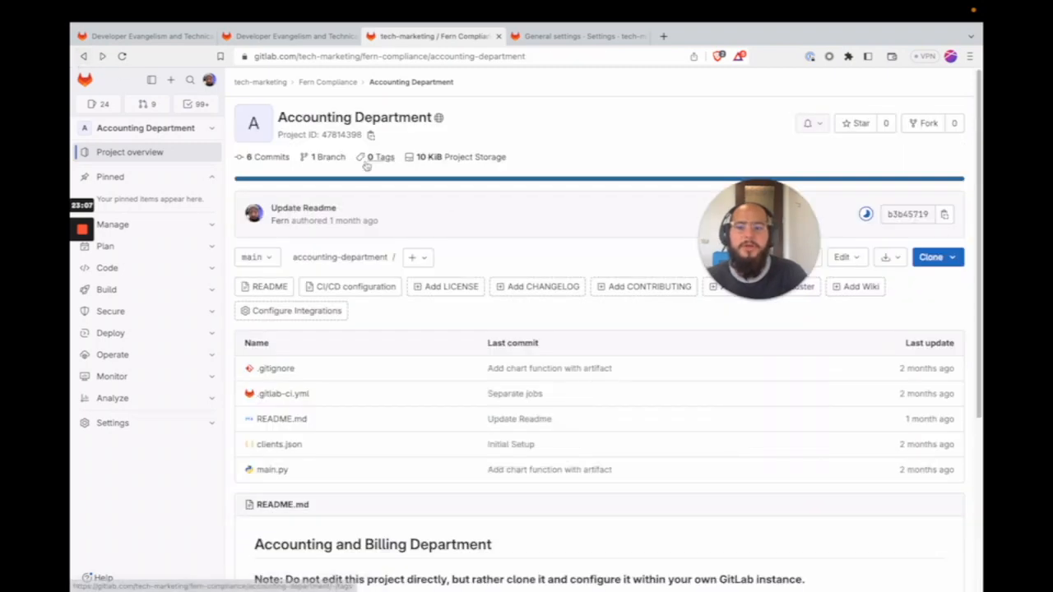
pyautogui.click(866, 214)
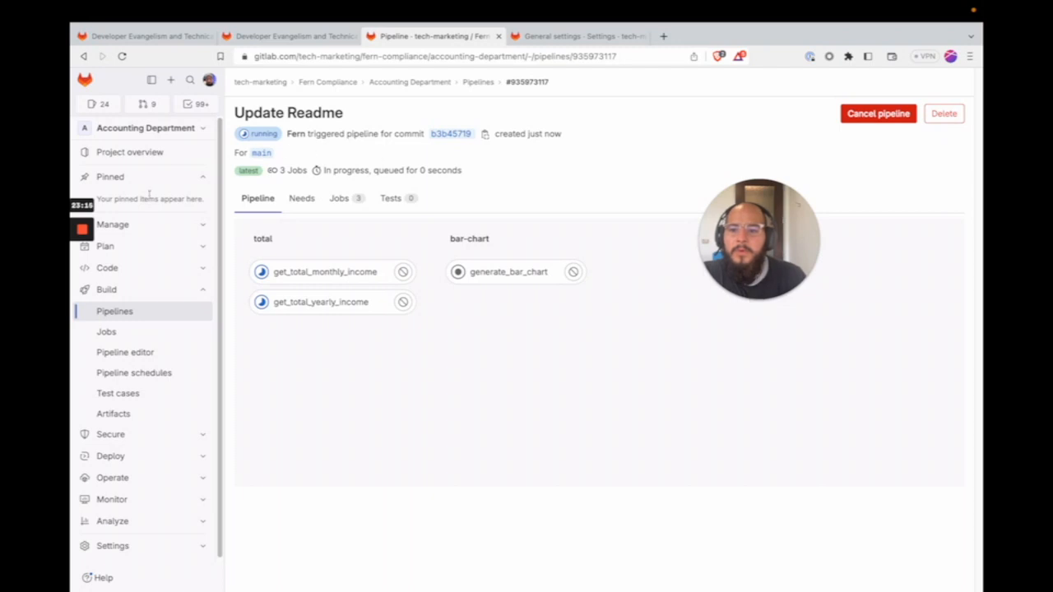
# Open the Accounting Department project's general settings and expand the compliance framework section.
pyautogui.scroll(-1, 165, 415)
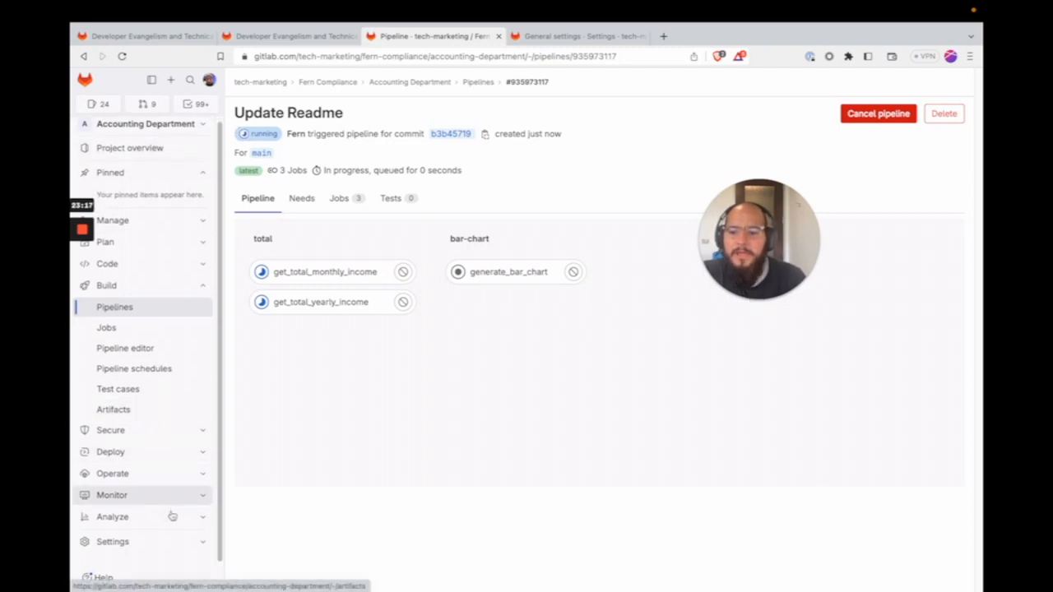
pyautogui.click(173, 542)
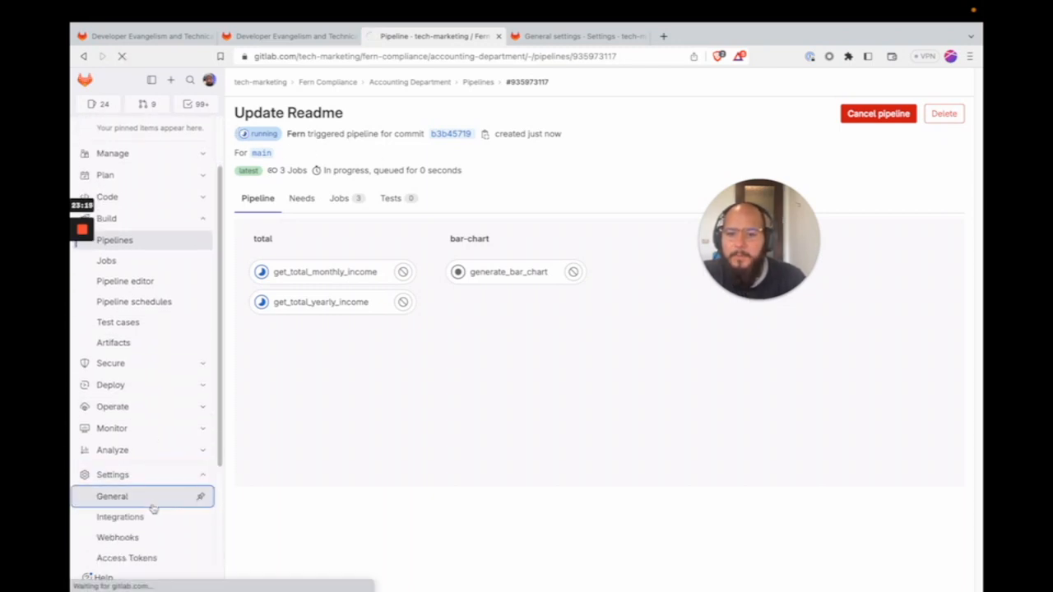
pyautogui.click(153, 498)
pyautogui.scroll(-3, 417, 434)
pyautogui.scroll(-3, 417, 434)
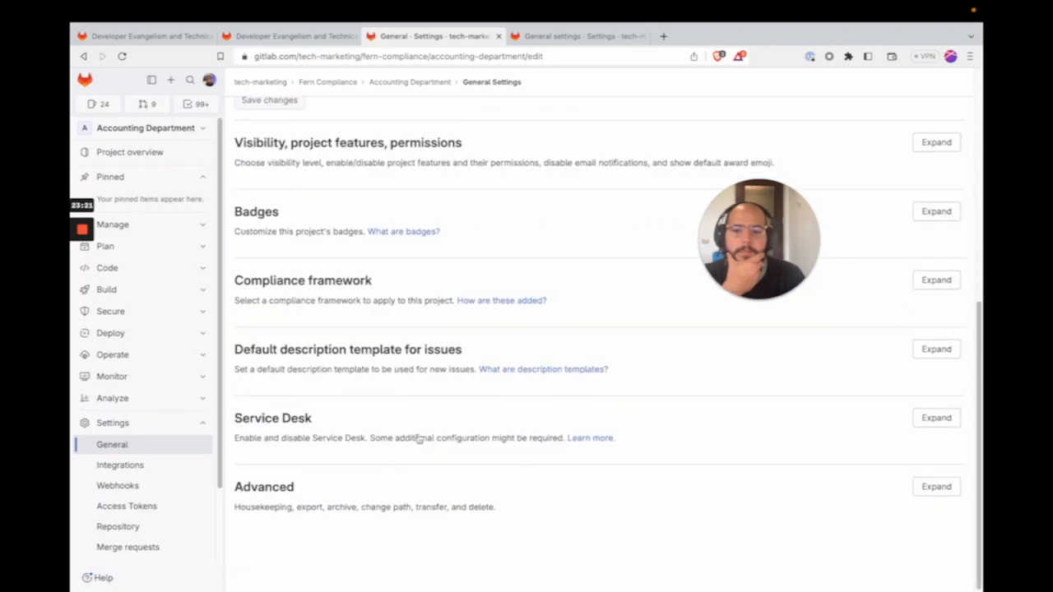
pyautogui.click(948, 278)
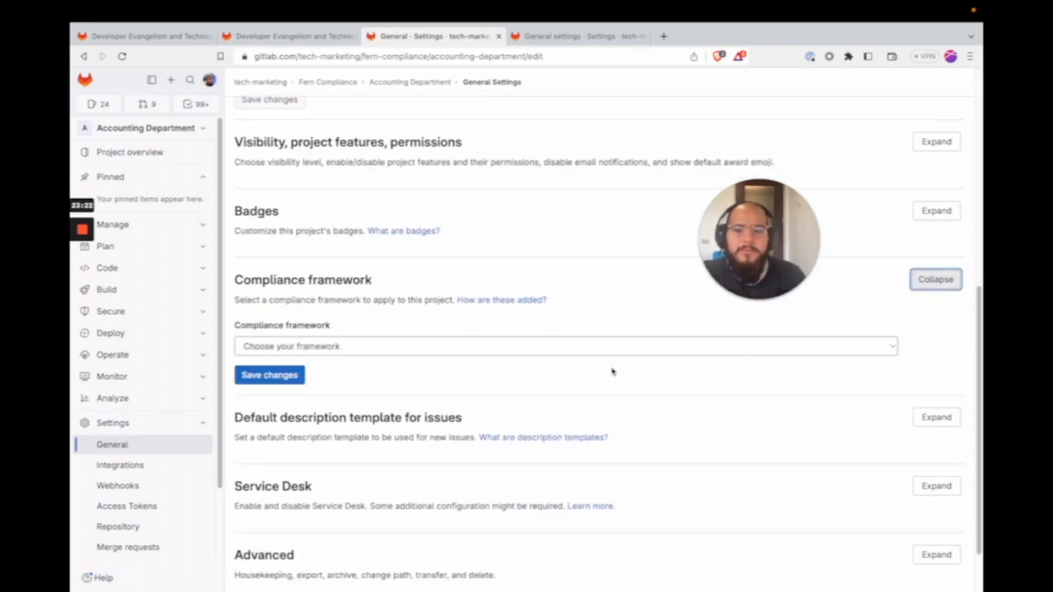
# Apply the sales-test-compliance framework to the Accounting Department project, save the change, and dismiss the page notices.
pyautogui.click(383, 349)
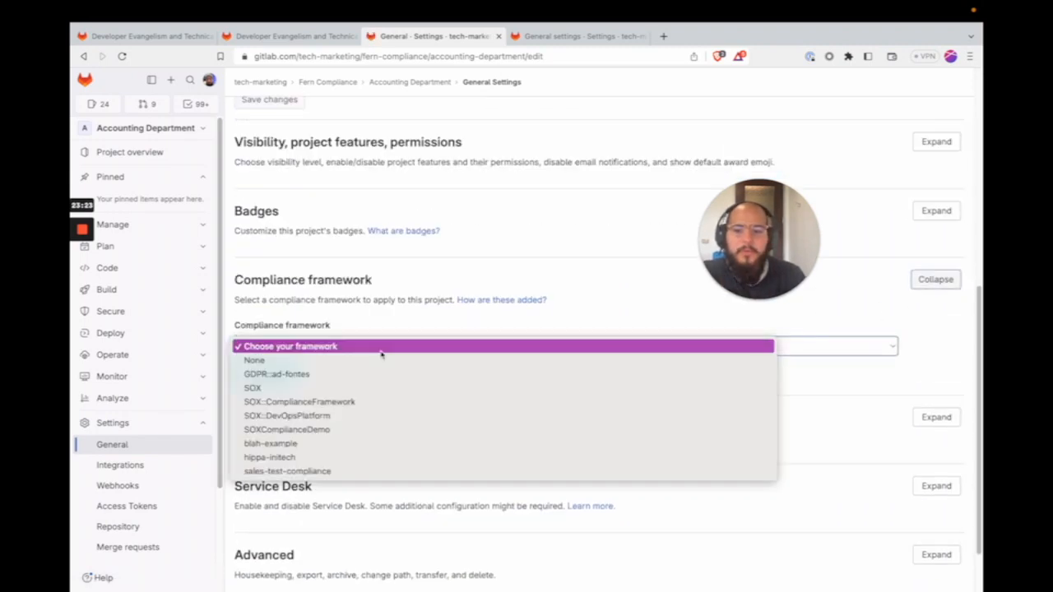
pyautogui.click(348, 473)
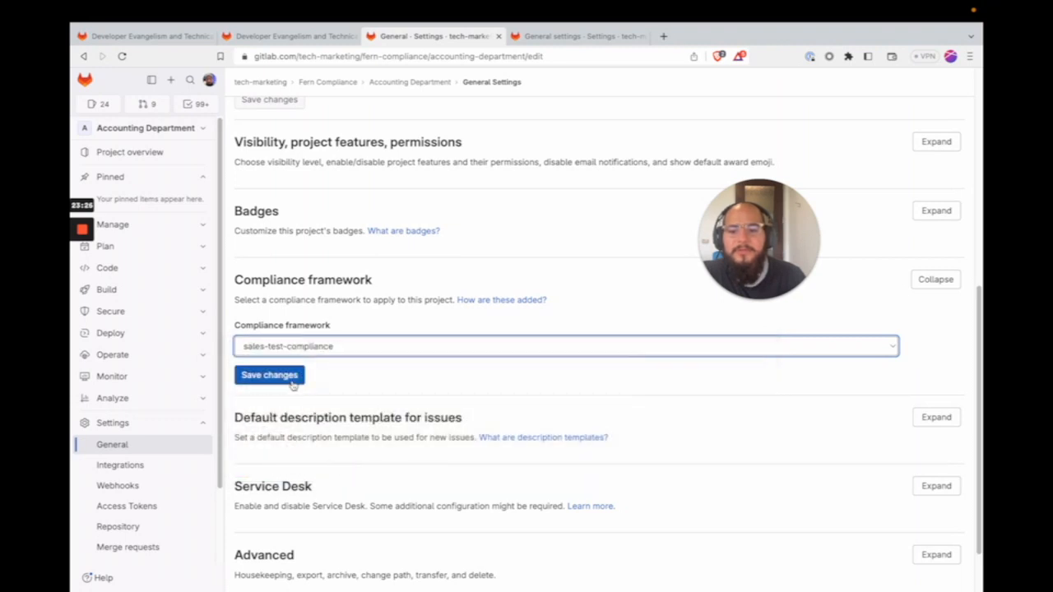
pyautogui.click(296, 376)
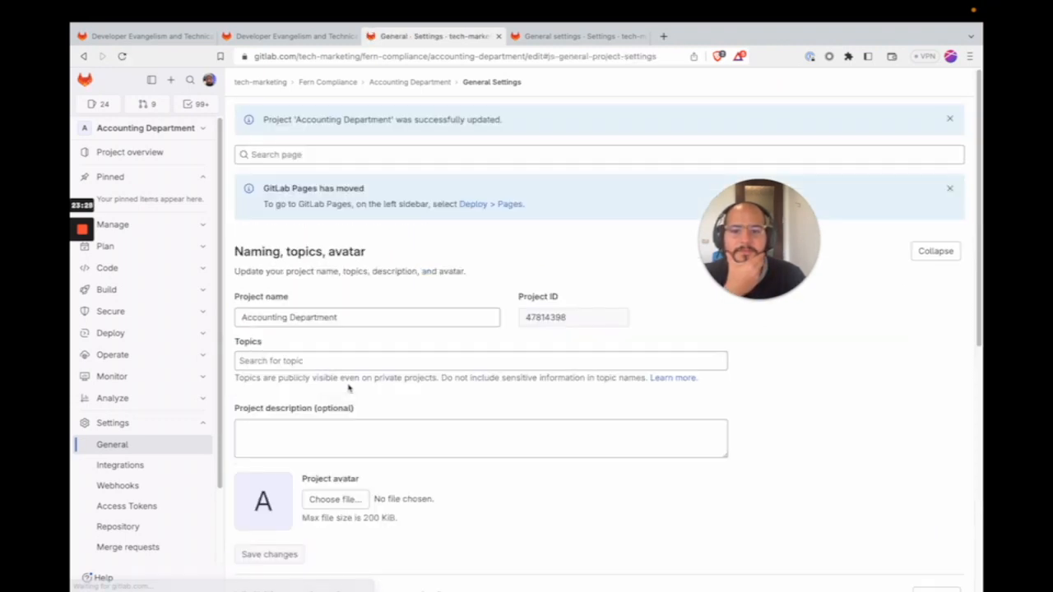
pyautogui.click(947, 119)
pyautogui.click(950, 149)
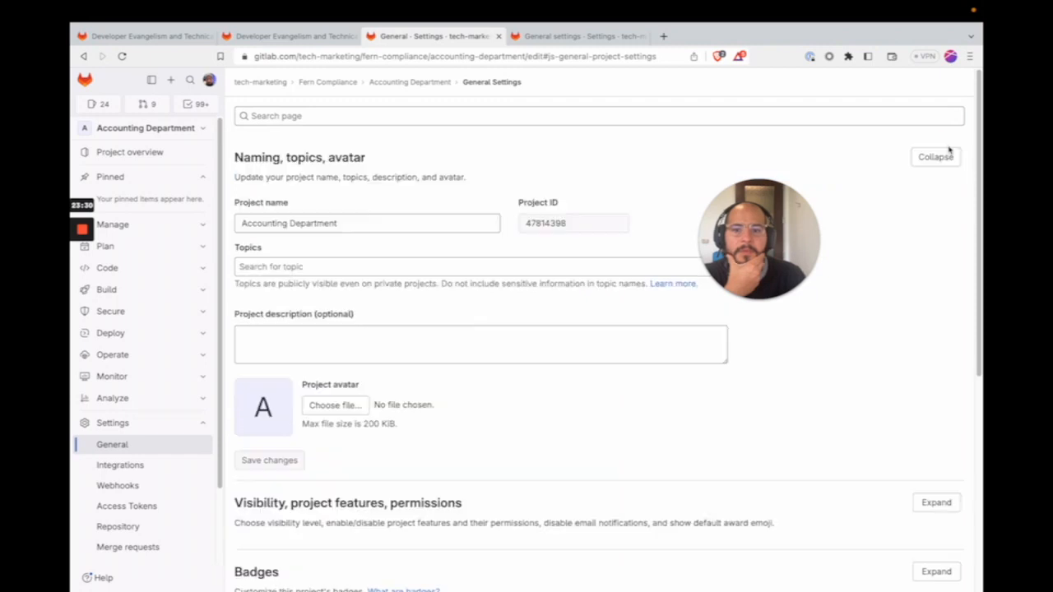
# Check the framework label on the Accounting Department overview, and run a new pipeline on the main branch.
pyautogui.click(164, 155)
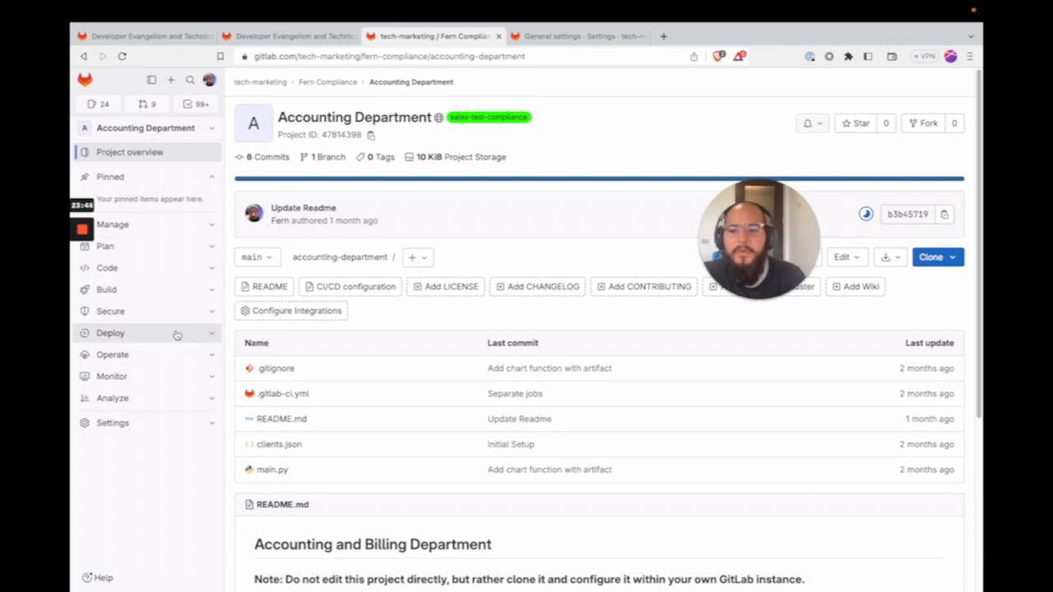
pyautogui.click(191, 296)
pyautogui.click(156, 312)
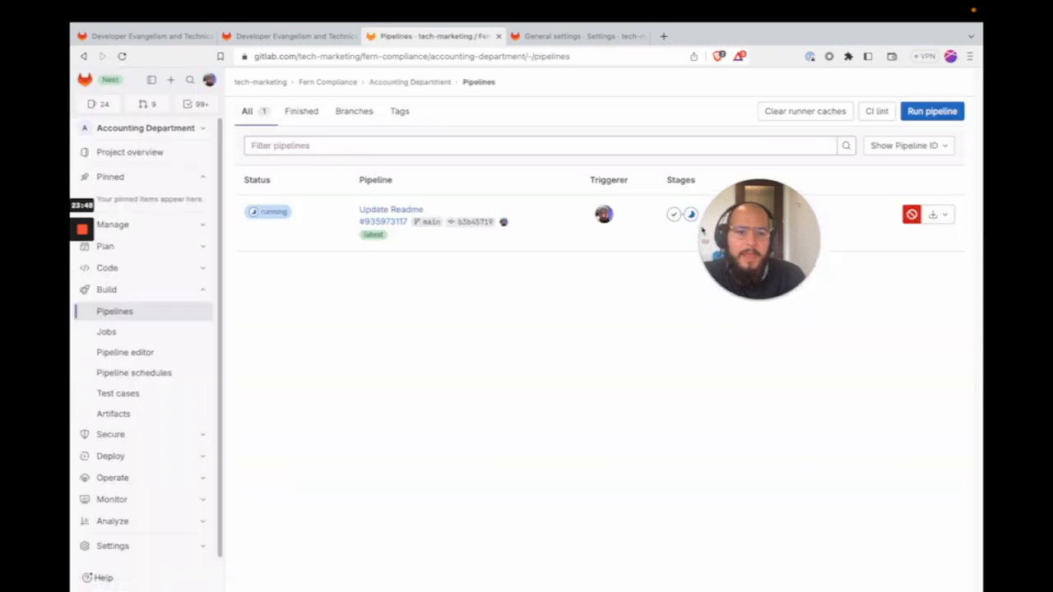
pyautogui.click(933, 113)
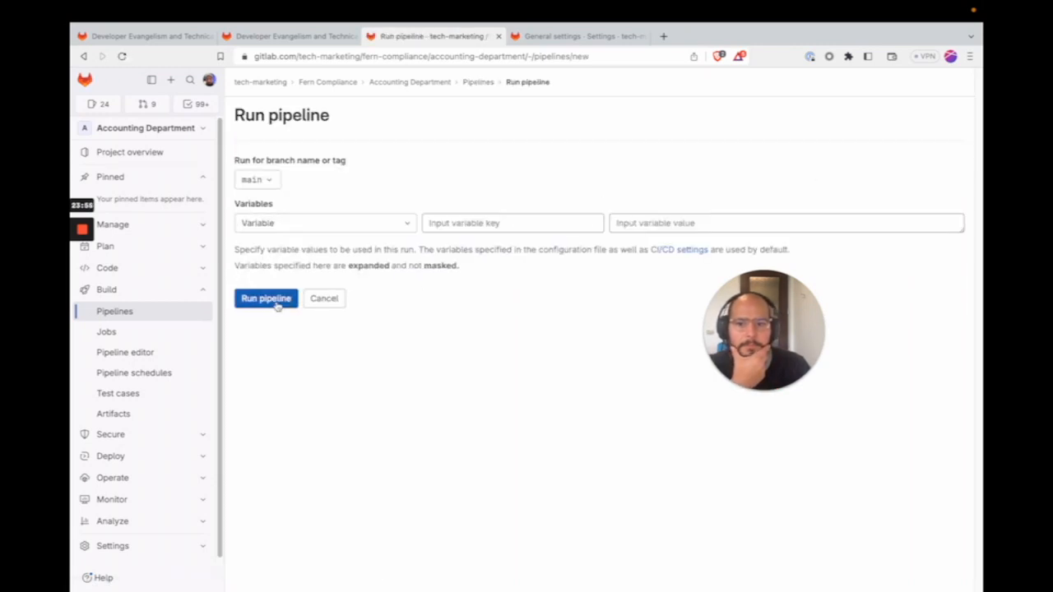
pyautogui.click(274, 300)
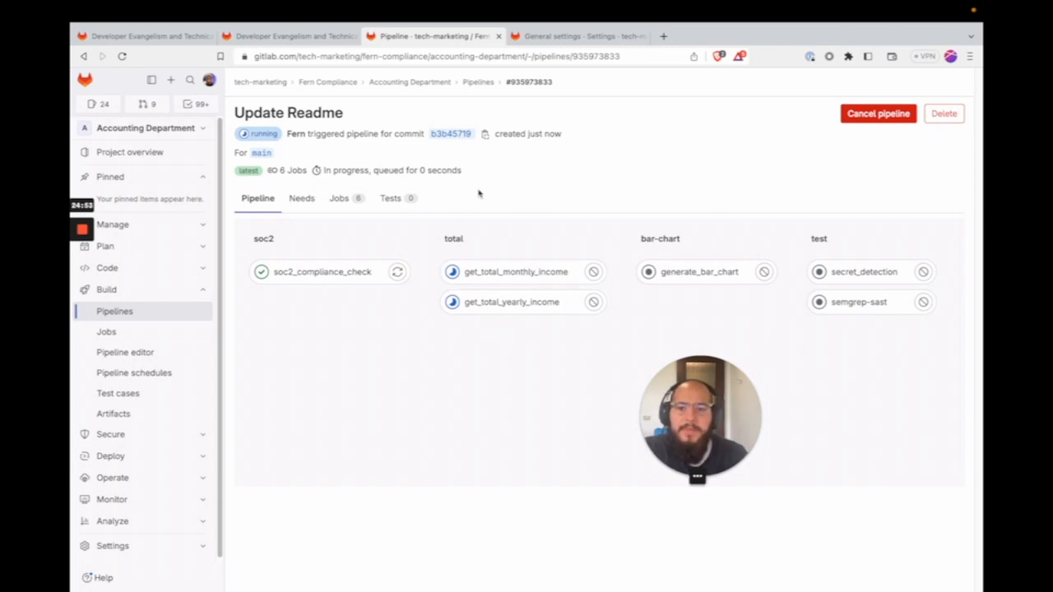
# Go up to the parent subgroup and to tech-marketing, looking over the group's compliance frameworks and the other open project pages.
pyautogui.click(339, 85)
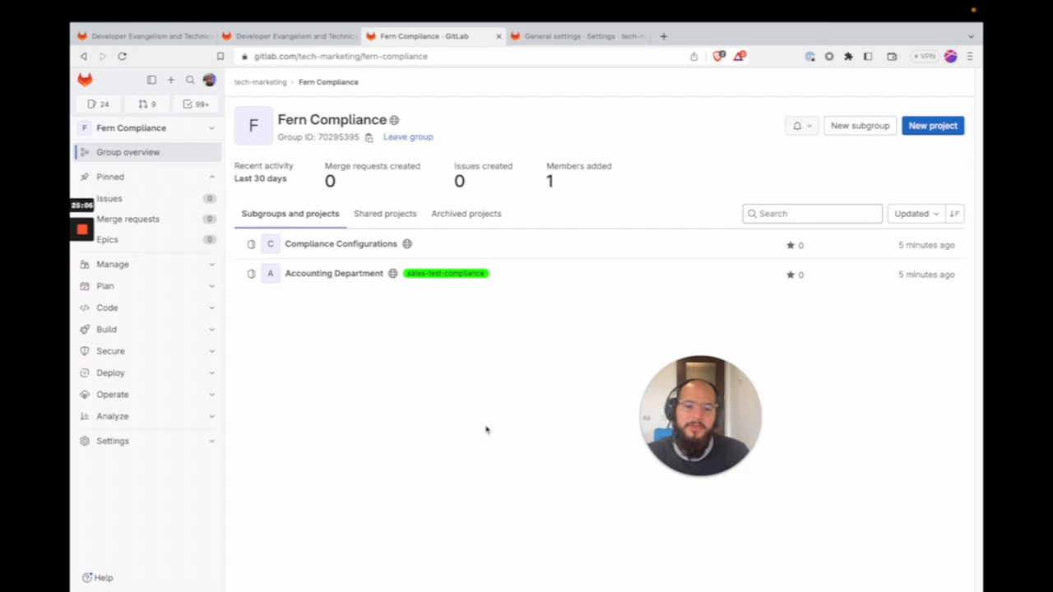
pyautogui.click(559, 37)
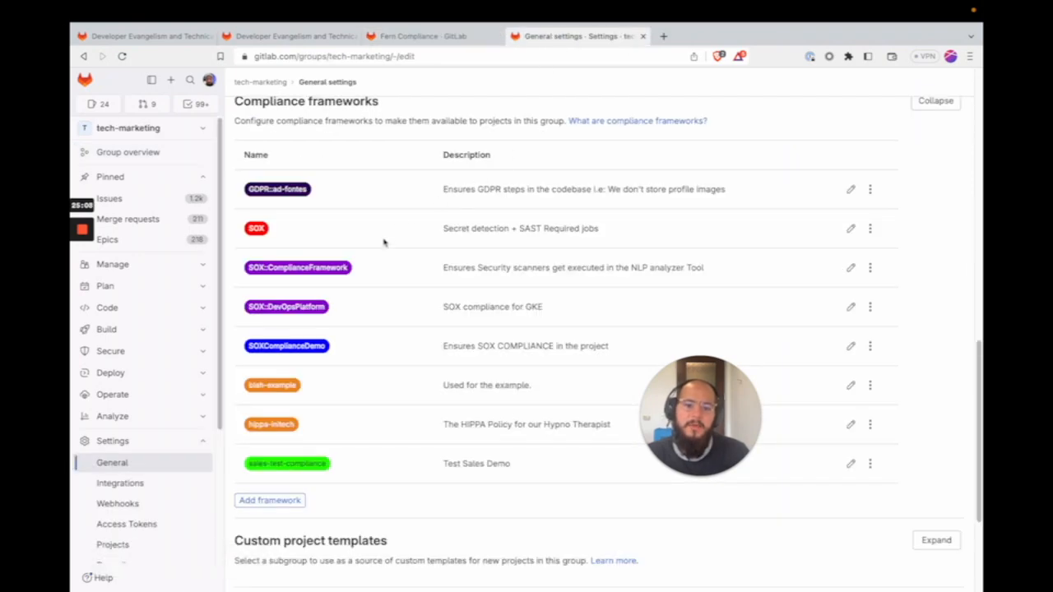
pyautogui.scroll(10, 383, 242)
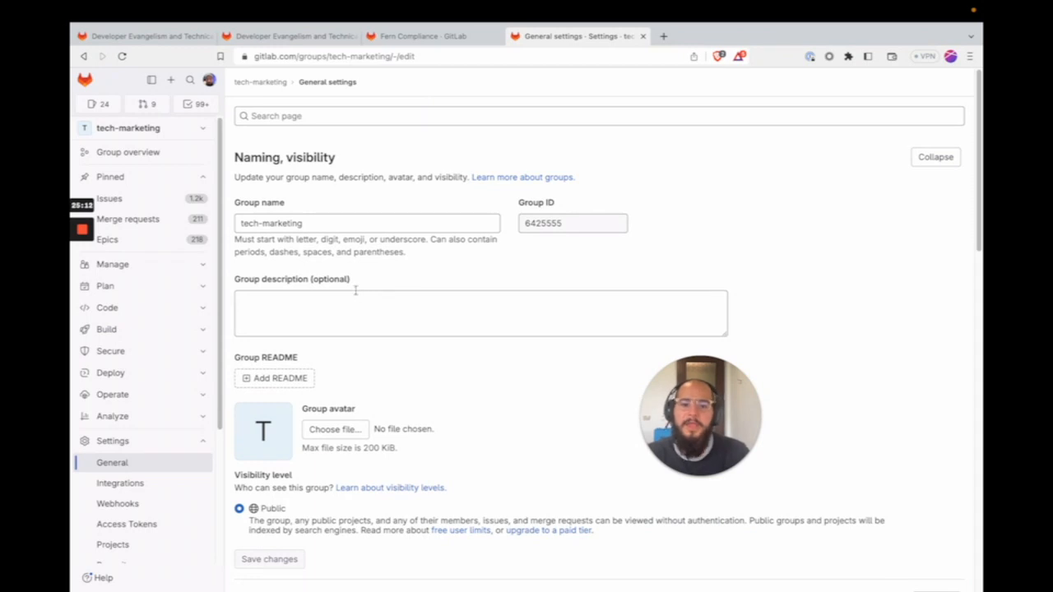
pyautogui.click(433, 38)
pyautogui.click(294, 36)
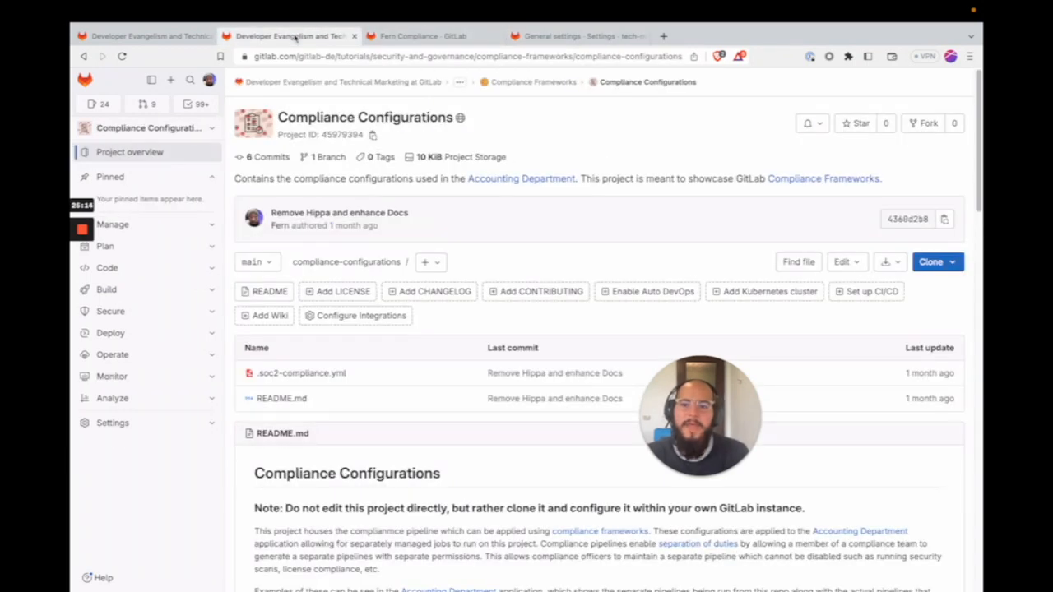
pyautogui.click(189, 43)
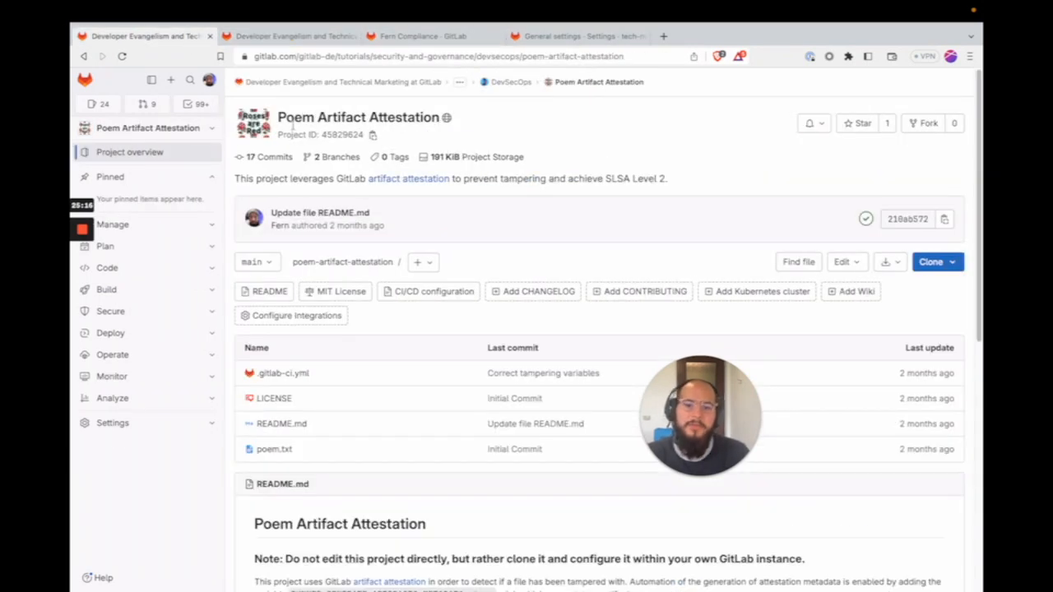
pyautogui.click(412, 37)
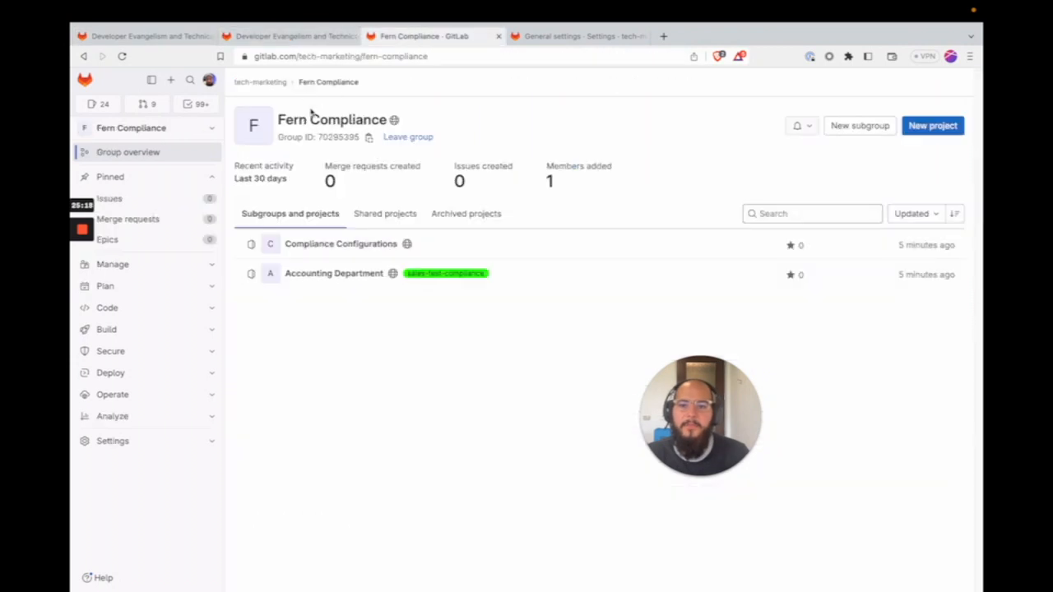
pyautogui.click(260, 82)
pyautogui.click(520, 38)
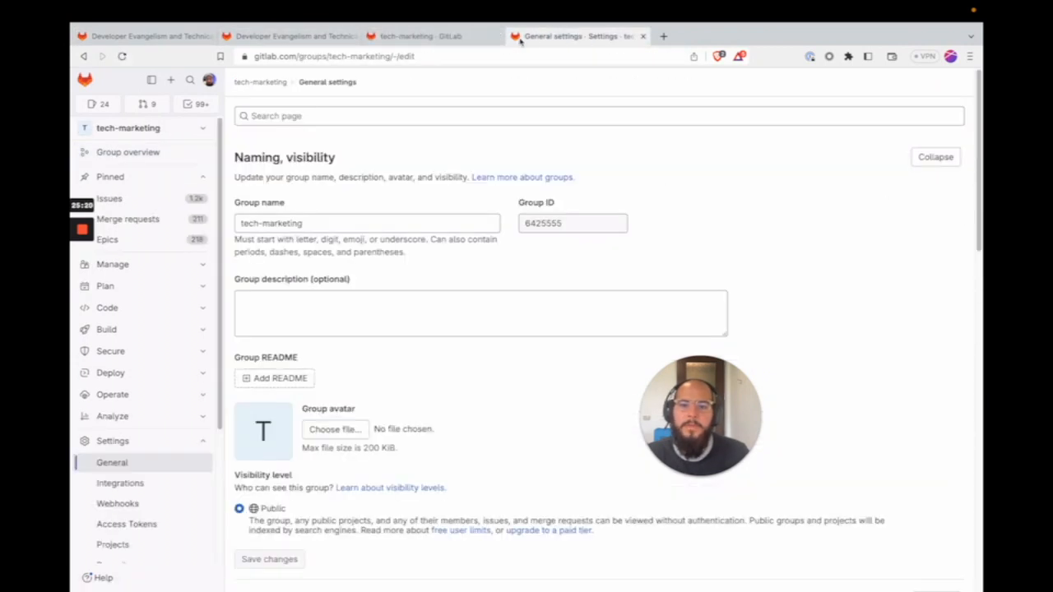
pyautogui.click(495, 39)
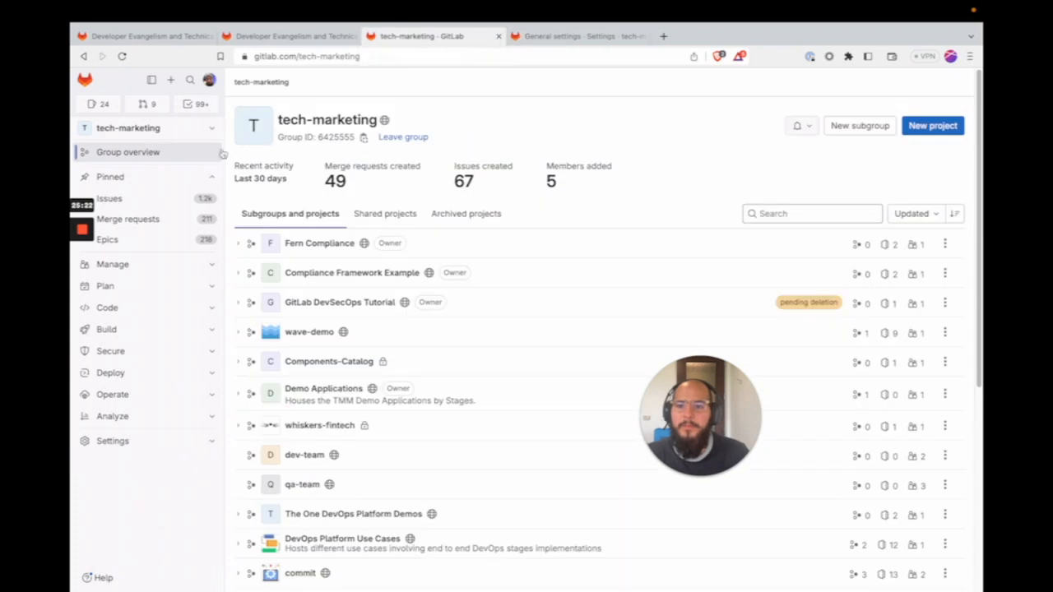
# Open the Simply Vulnerable Notes project from the personal profile and open its "Update file Dockerfile" merge request.
pyautogui.click(209, 80)
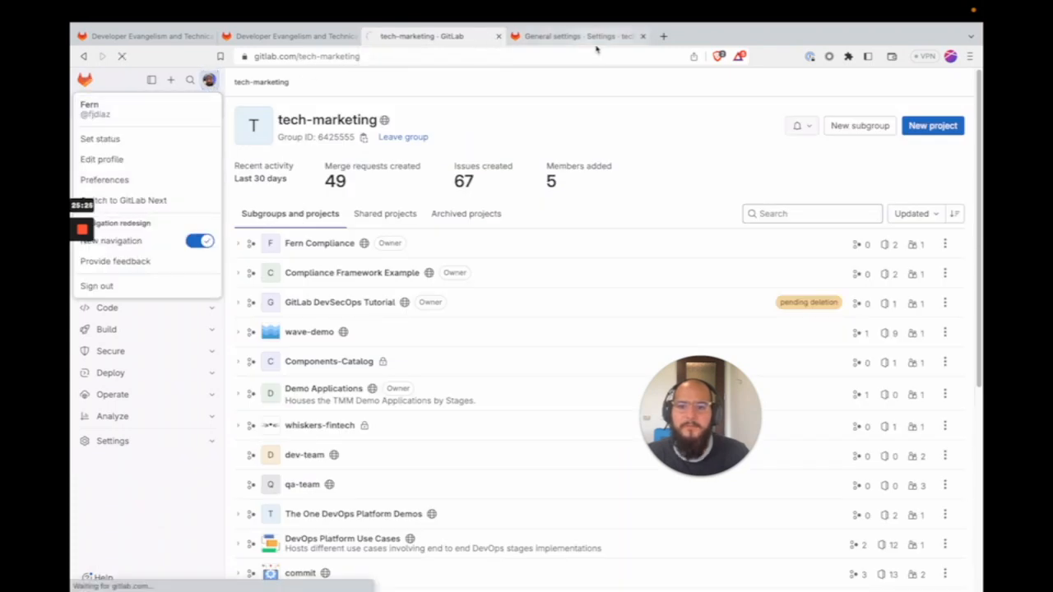
pyautogui.scroll(-3, 456, 316)
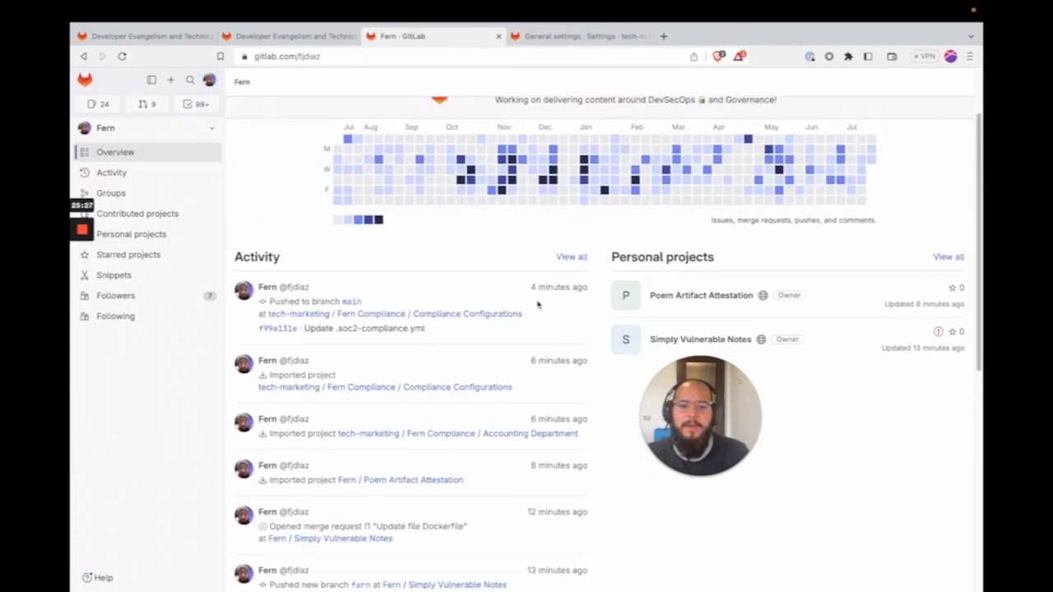
pyautogui.click(703, 250)
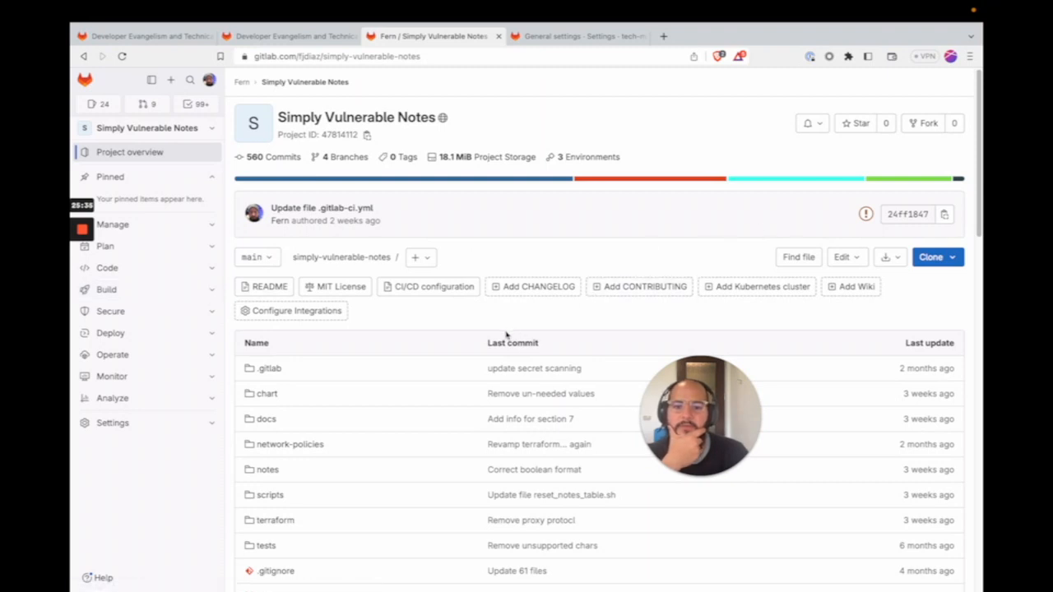
pyautogui.click(203, 268)
pyautogui.click(181, 292)
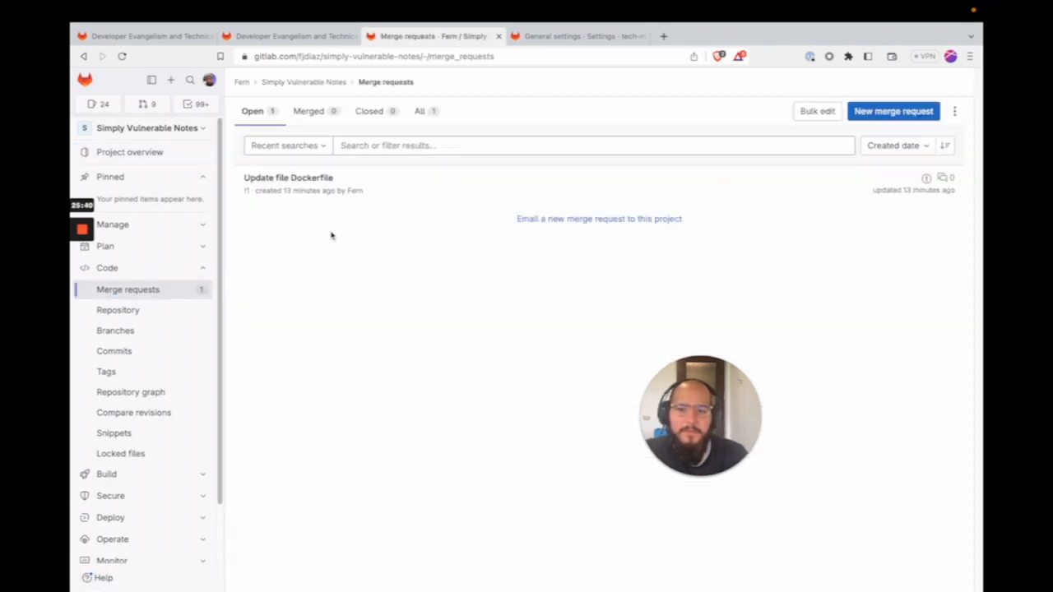
pyautogui.click(301, 179)
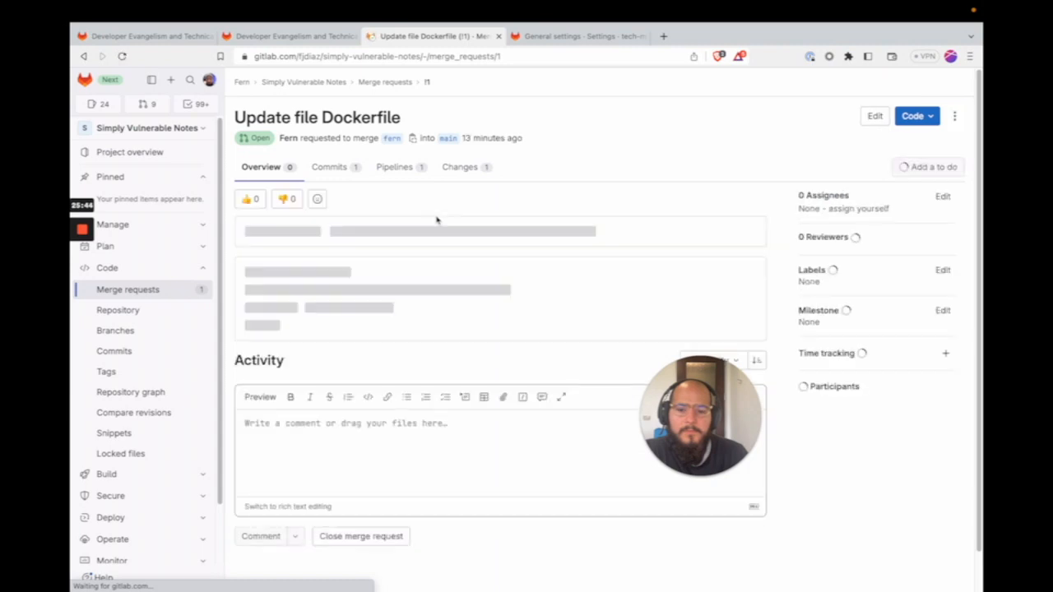
# Expand the merge request's security scanning results and examine the new potential vulnerabilities reported by each scanner.
pyautogui.scroll(-1, 381, 271)
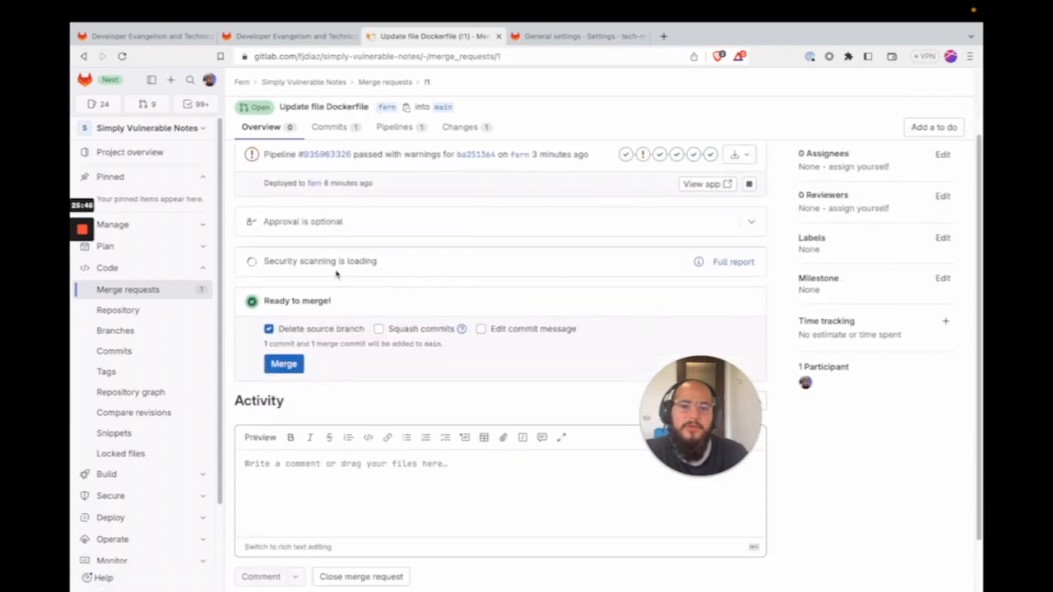
pyautogui.moveTo(334, 262); pyautogui.dragTo(403, 270)
pyautogui.click(419, 270)
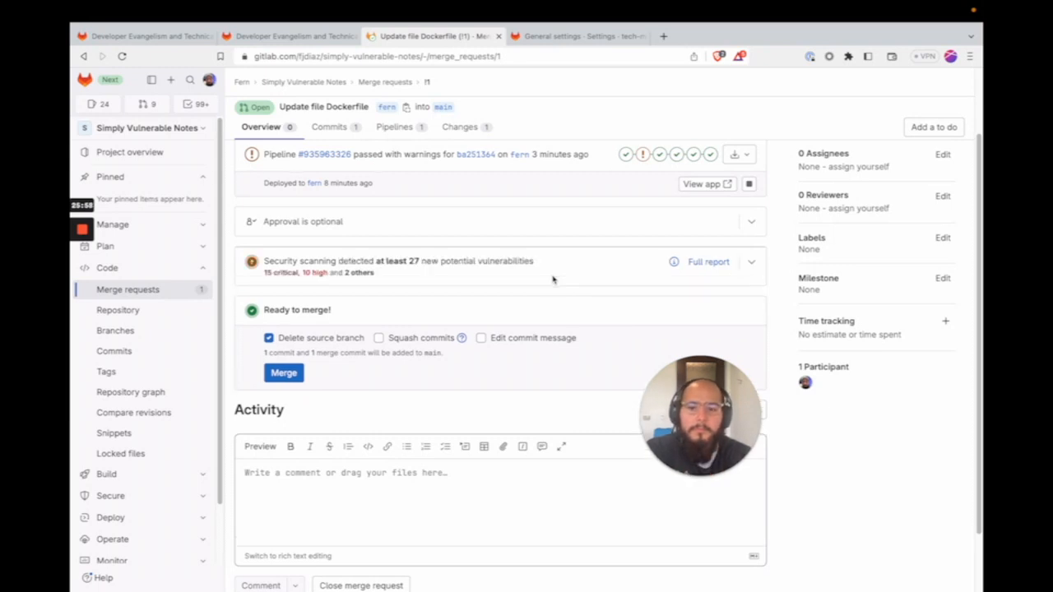
pyautogui.click(751, 261)
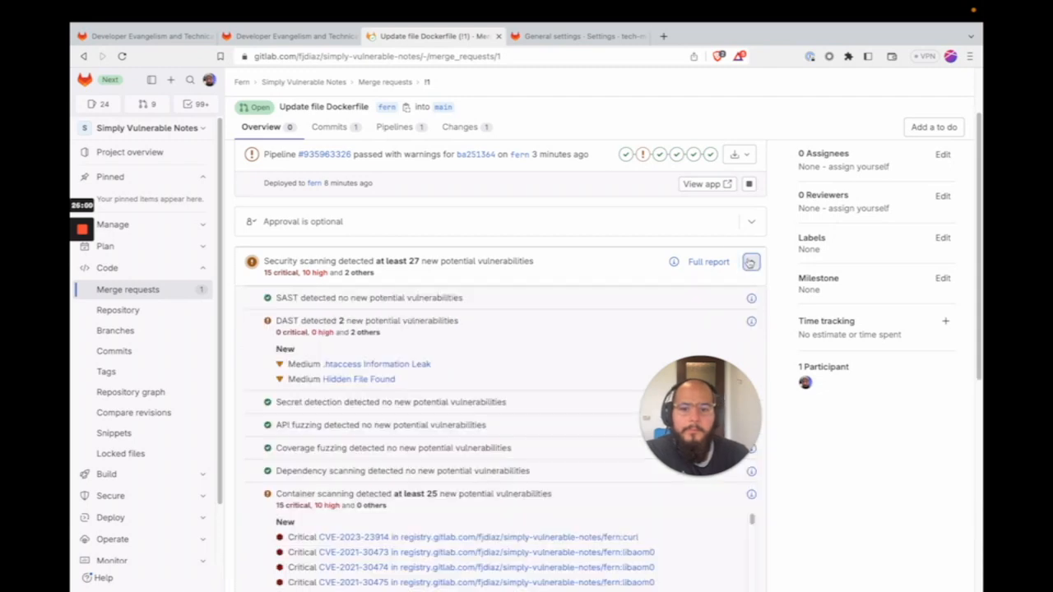
pyautogui.scroll(-1, 357, 393)
pyautogui.scroll(5, 359, 399)
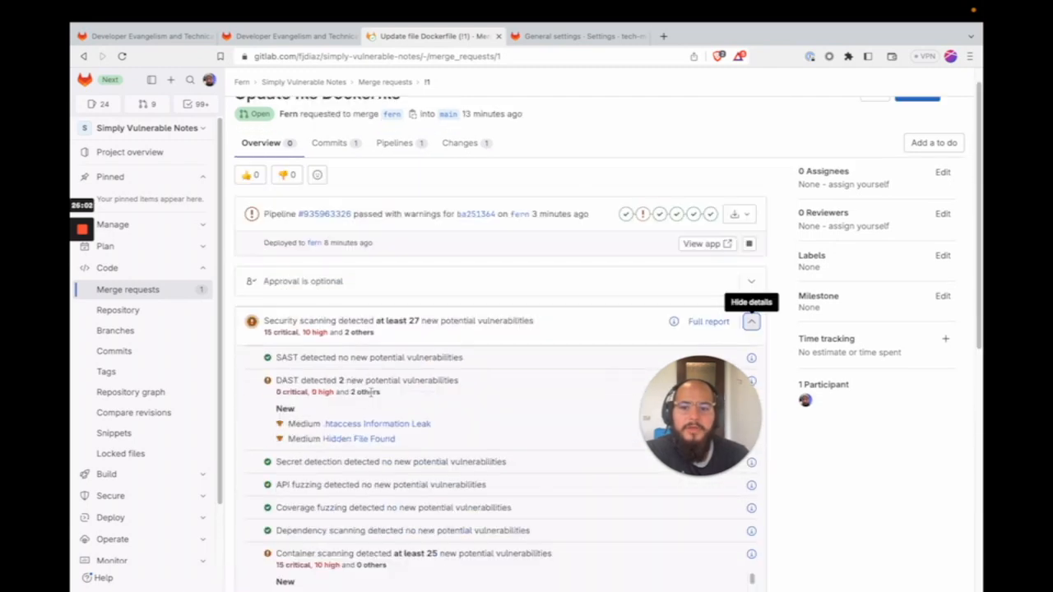
pyautogui.scroll(2, 493, 448)
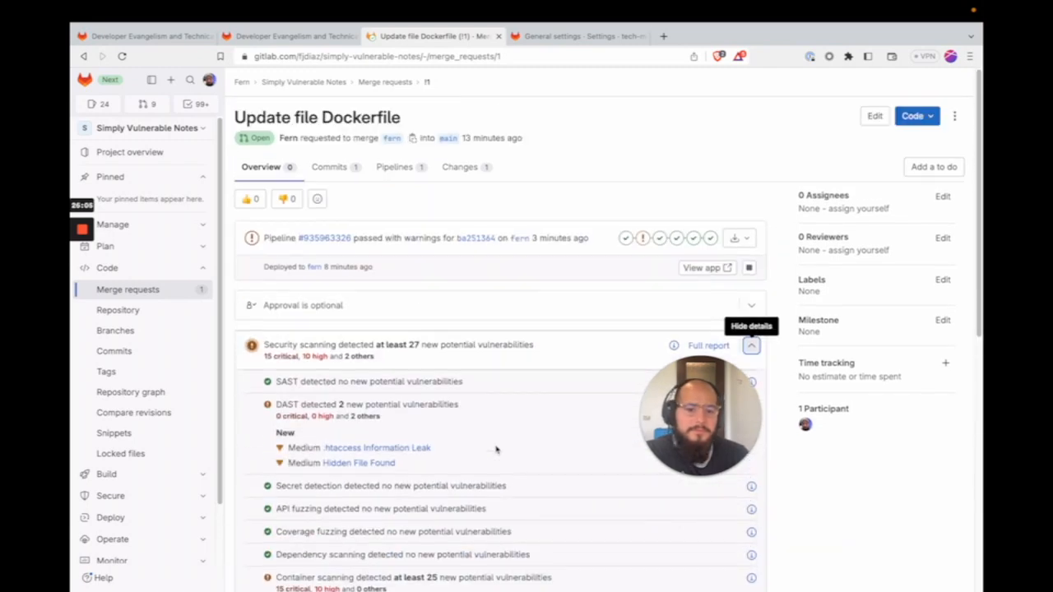